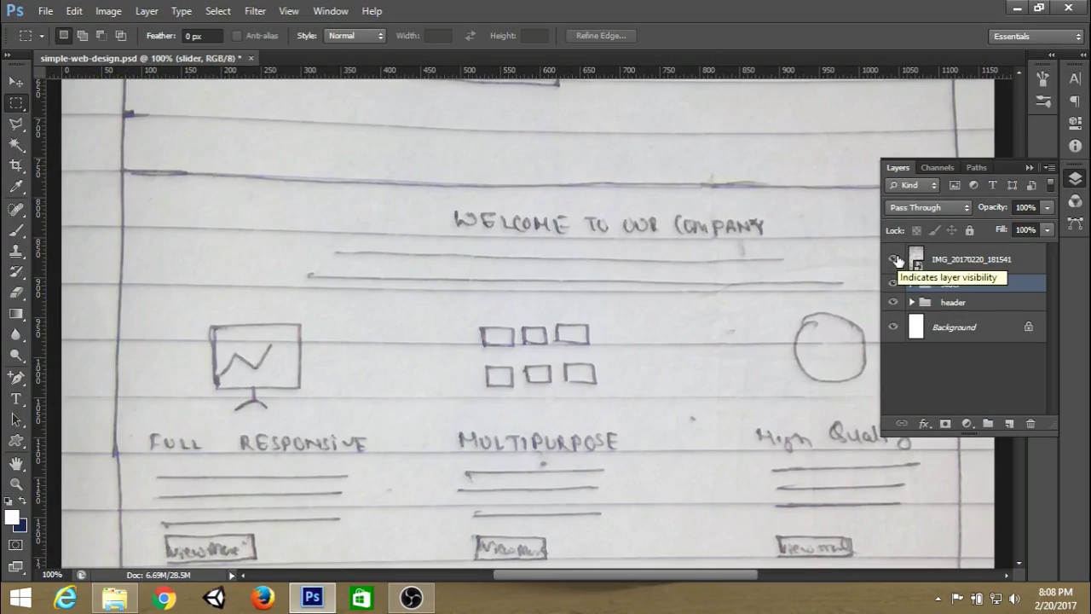
# Step: Hide the sketch image layer and add the heading "Welcome To our New company" on a new layer below the slider
pyautogui.click(894, 259)
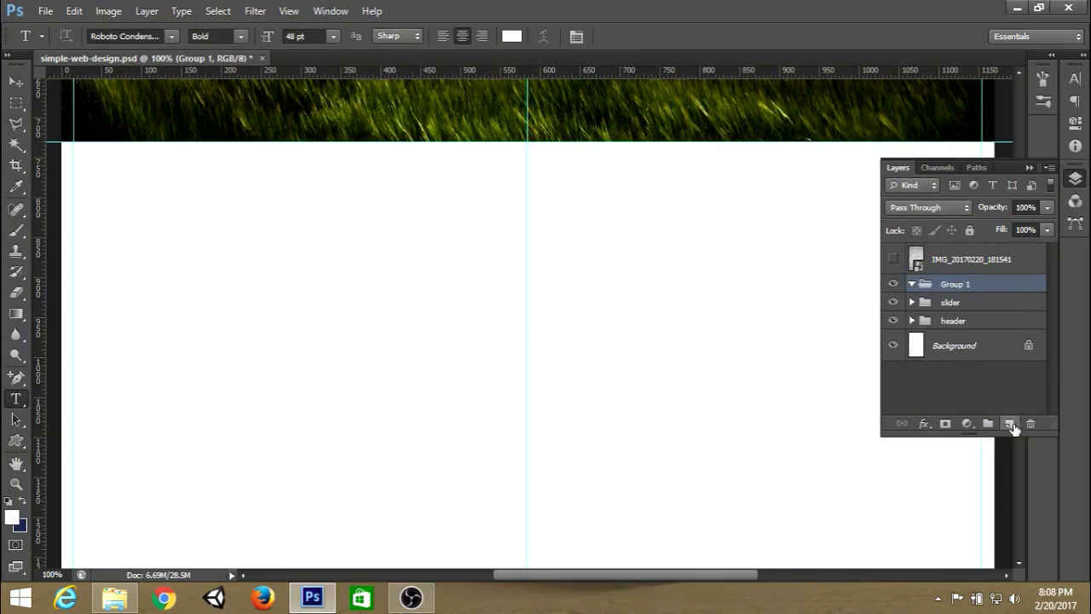
pyautogui.click(1009, 425)
pyautogui.click(456, 242)
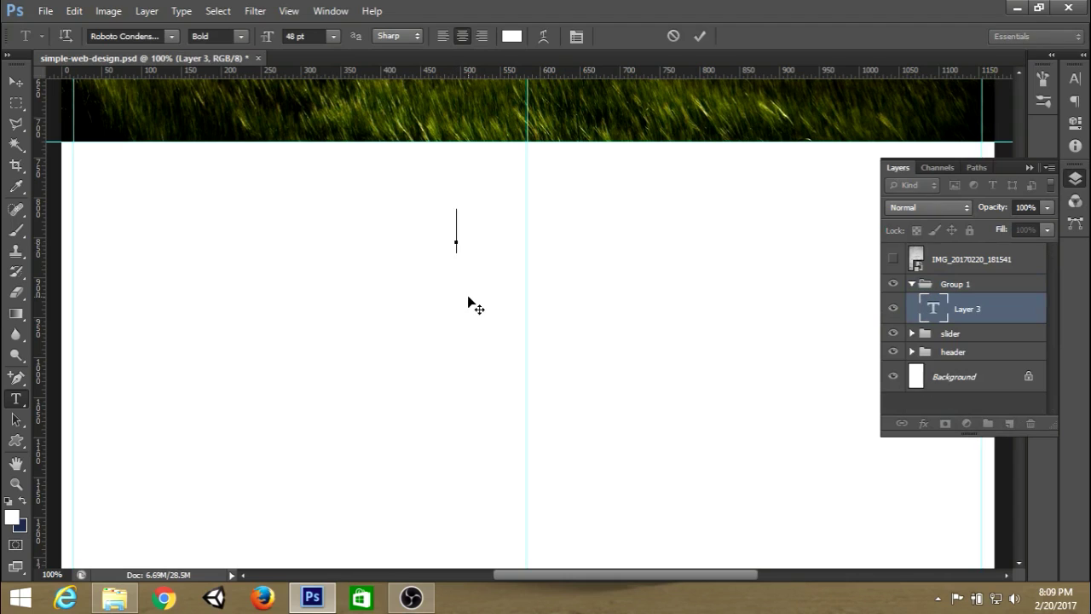
pyautogui.write('Welcome To our New company')
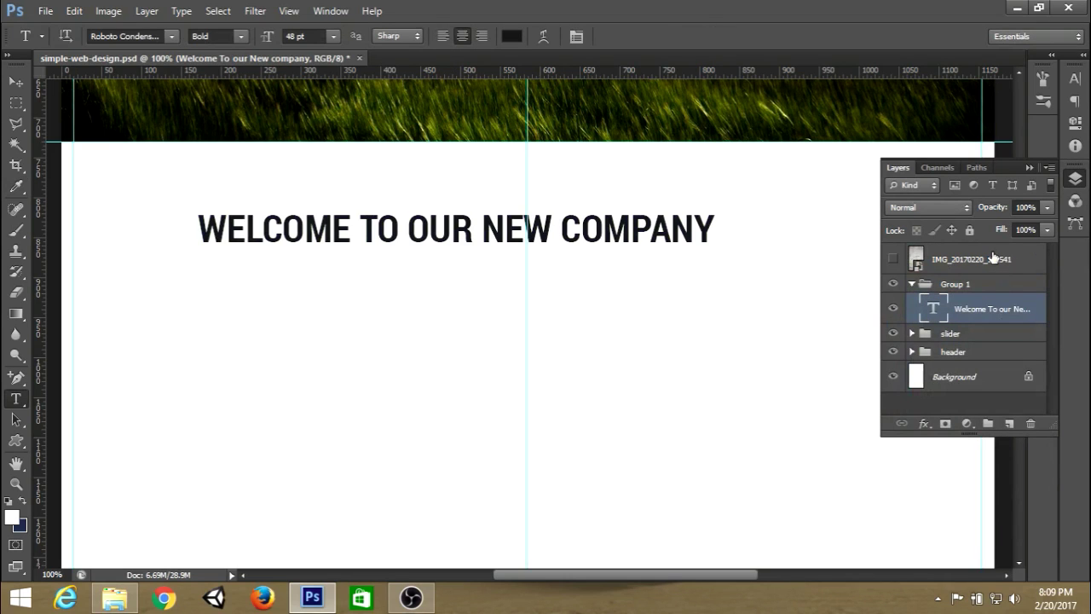
pyautogui.click(1028, 168)
# Step: Set the heading's font size to 30 pt and centre it horizontally on the middle guide
pyautogui.click(333, 36)
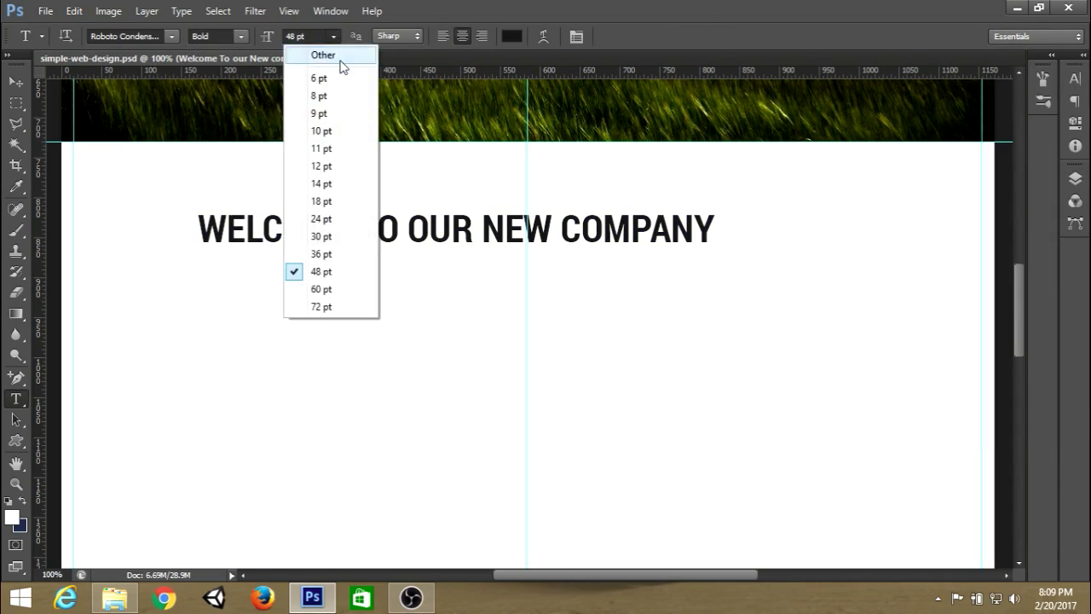
pyautogui.click(321, 220)
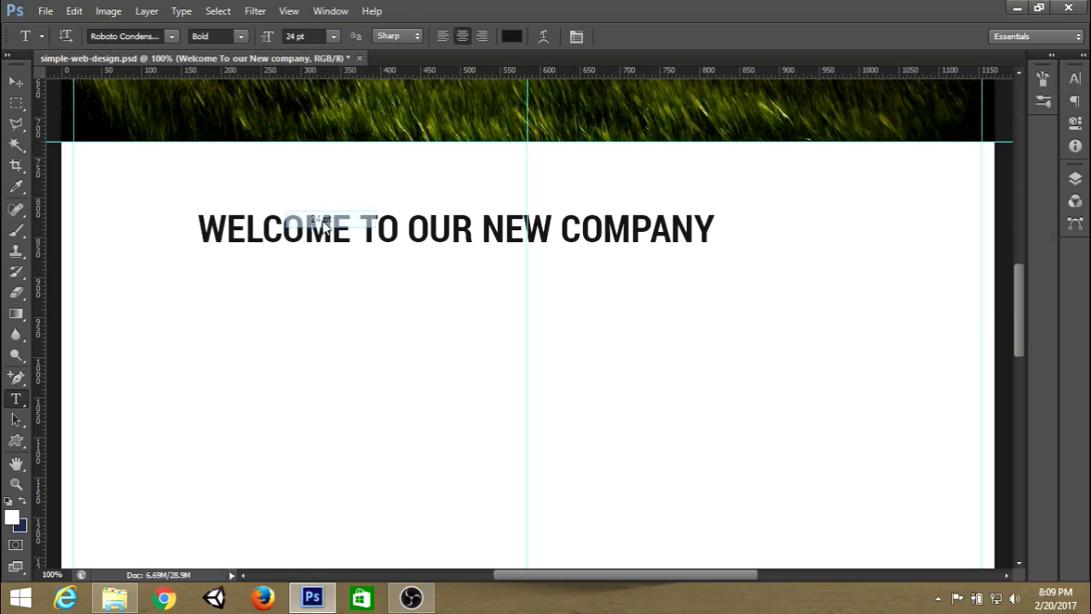
pyautogui.click(333, 36)
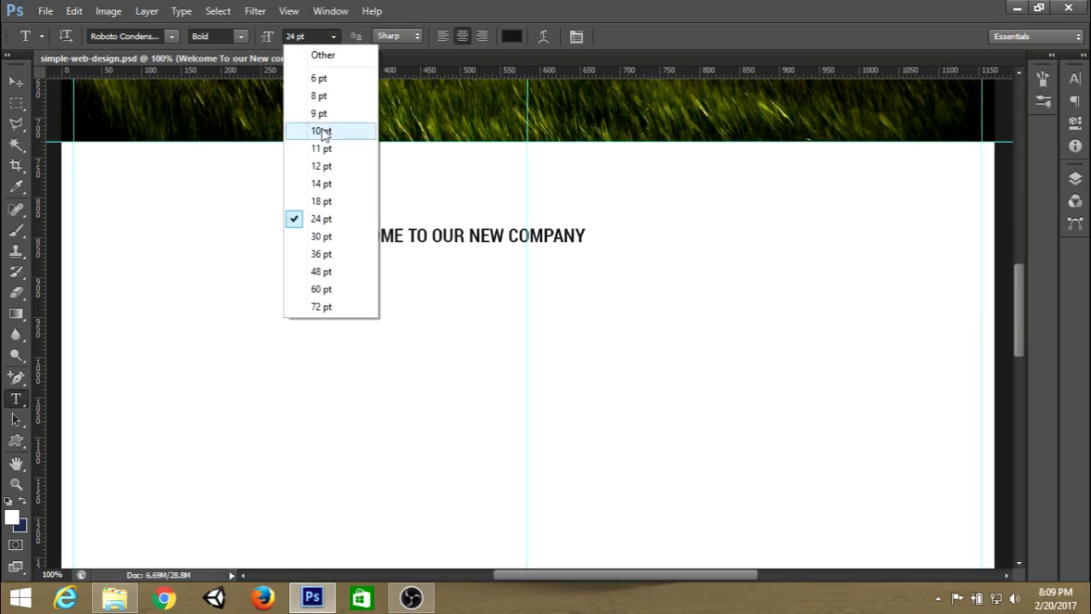
pyautogui.click(320, 236)
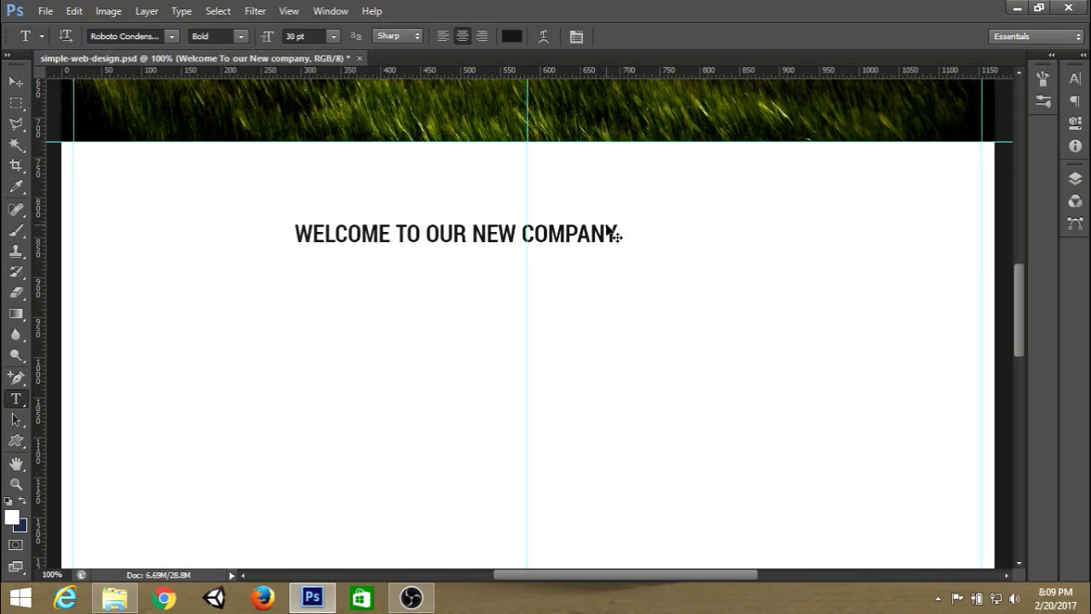
pyautogui.moveTo(589, 242); pyautogui.dragTo(654, 233)
pyautogui.click(802, 36)
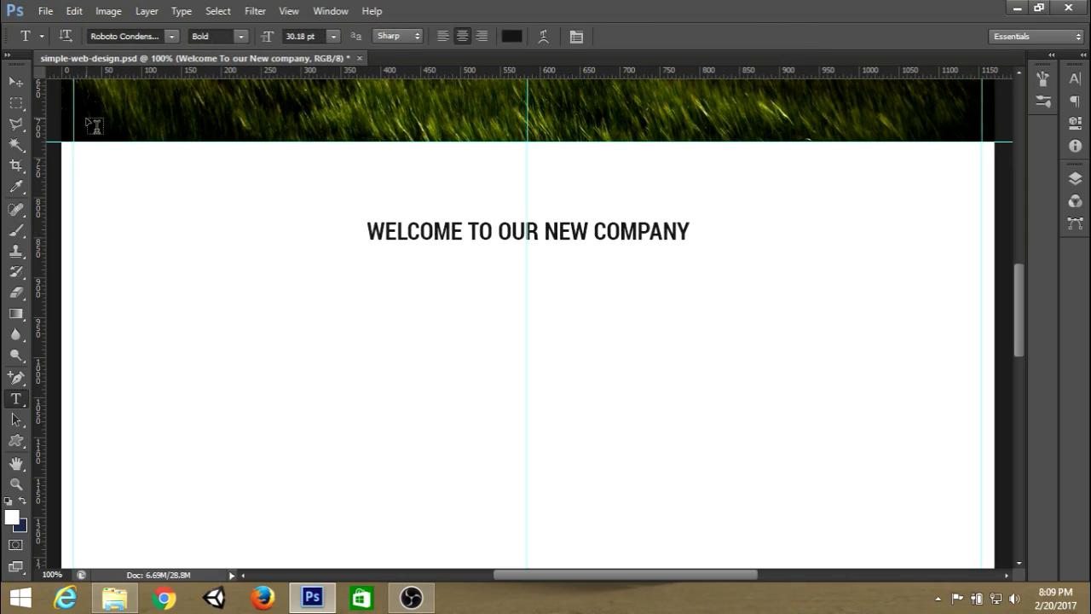
# Step: Add a horizontal guide 80 px below the slider, measured with a fixed-size 40 × 80 px marquee selection, and clear the selection
pyautogui.click(16, 102)
pyautogui.moveTo(529, 37); pyautogui.dragTo(499, 36)
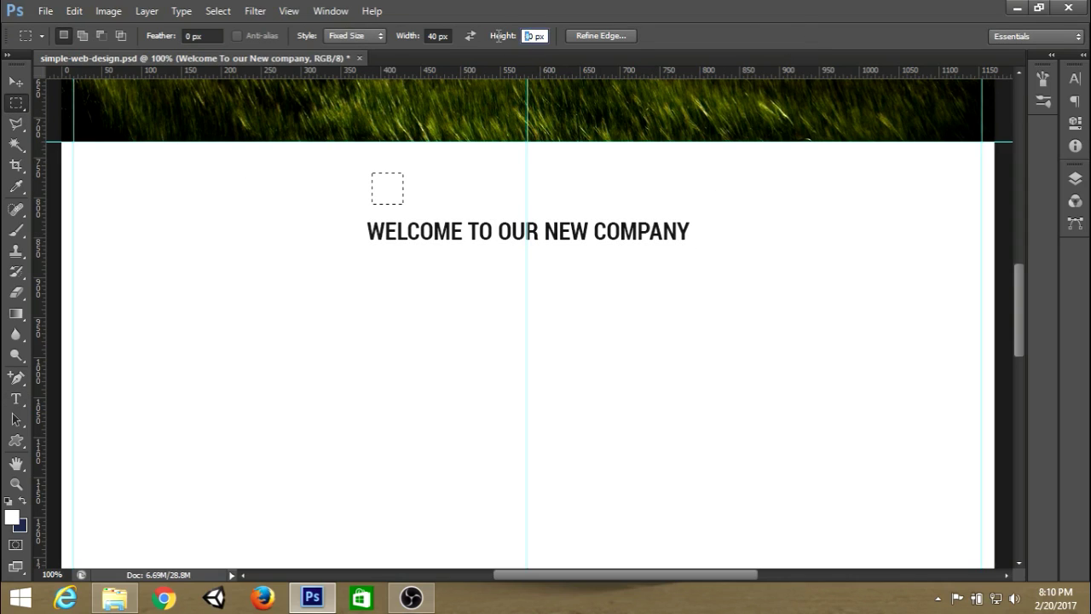
pyautogui.write('8')
pyautogui.moveTo(569, 194); pyautogui.dragTo(529, 159)
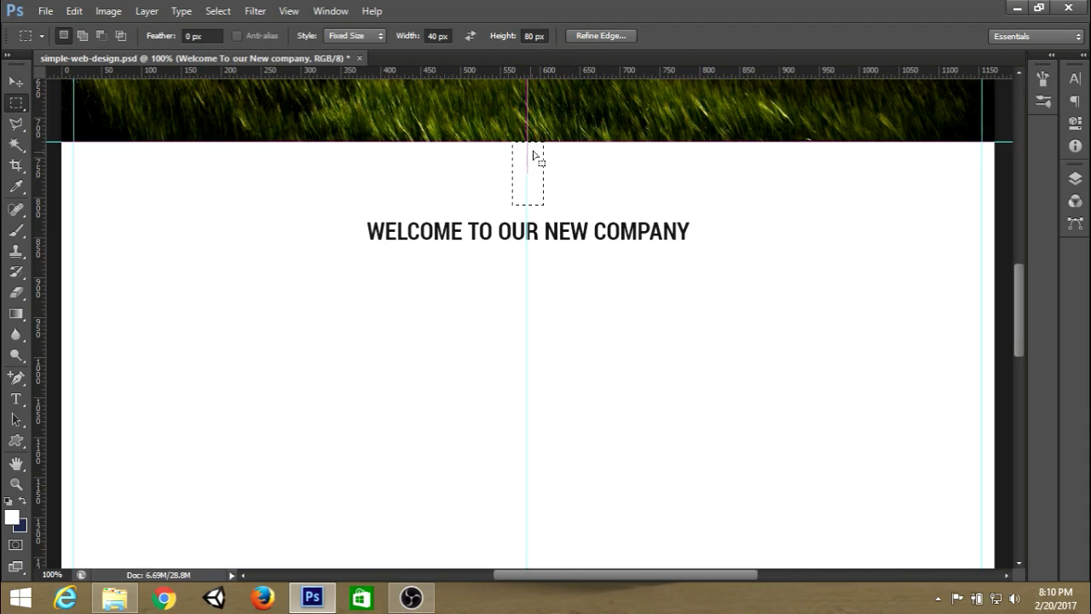
pyautogui.moveTo(573, 72); pyautogui.dragTo(569, 205)
pyautogui.hotkey('ctrl', 'd')
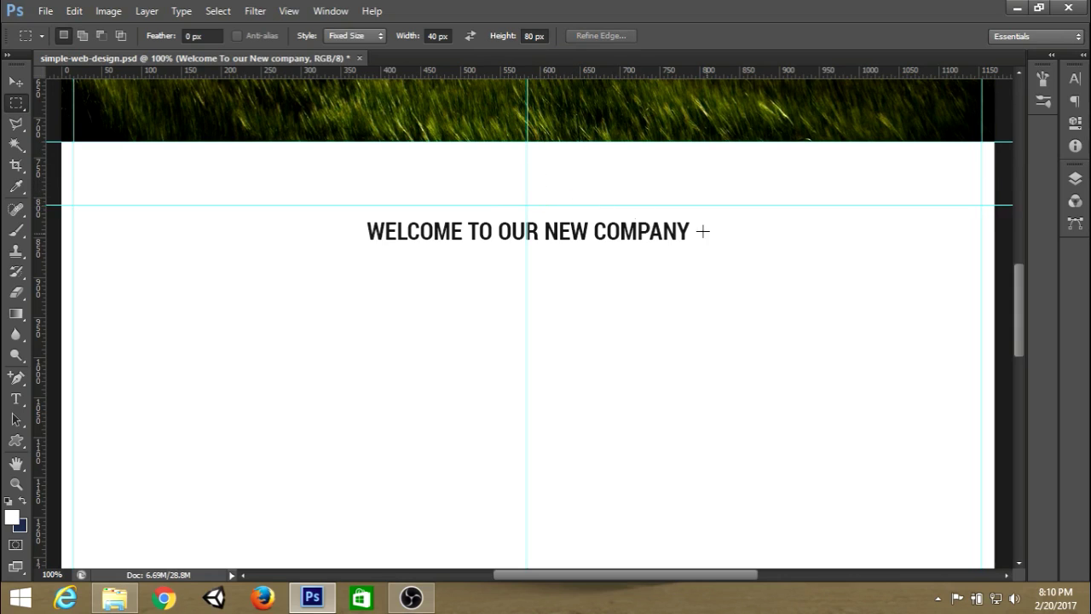
# Step: Move the heading up so its text sits just beneath the new horizontal guide, and save the document
pyautogui.hotkey('ctrl', 't')
pyautogui.moveTo(629, 233); pyautogui.dragTo(634, 228)
pyautogui.click(808, 39)
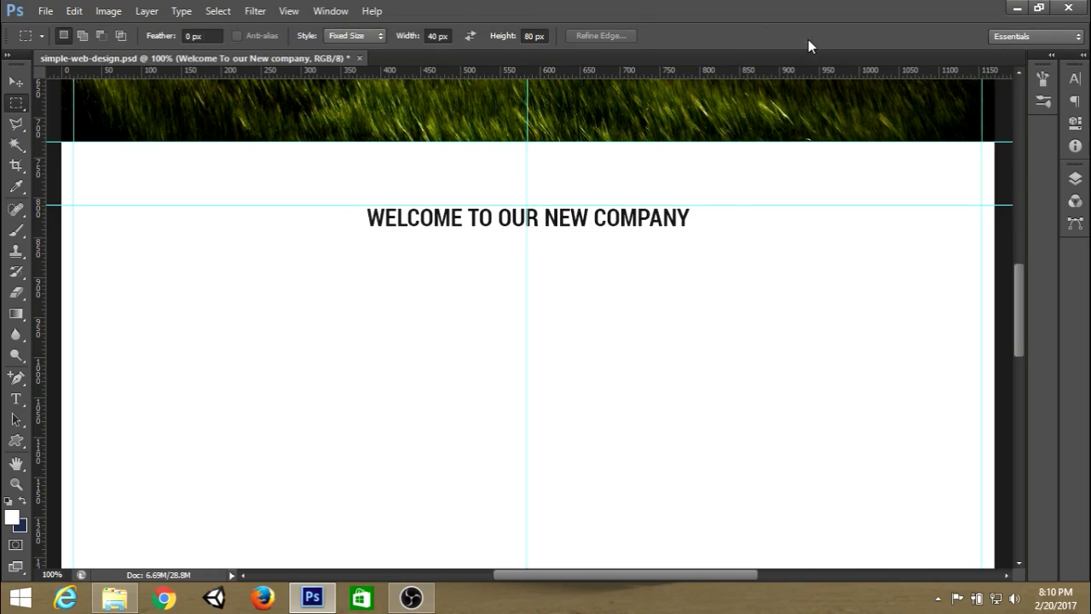
pyautogui.hotkey('ctrl', 's')
# Step: On a new layer, create a text box spanning the outer guides below the heading and fill it with Lorem Ipsum placeholder text
pyautogui.scroll(-1, 720, 200)
pyautogui.scroll(-2, 720, 200)
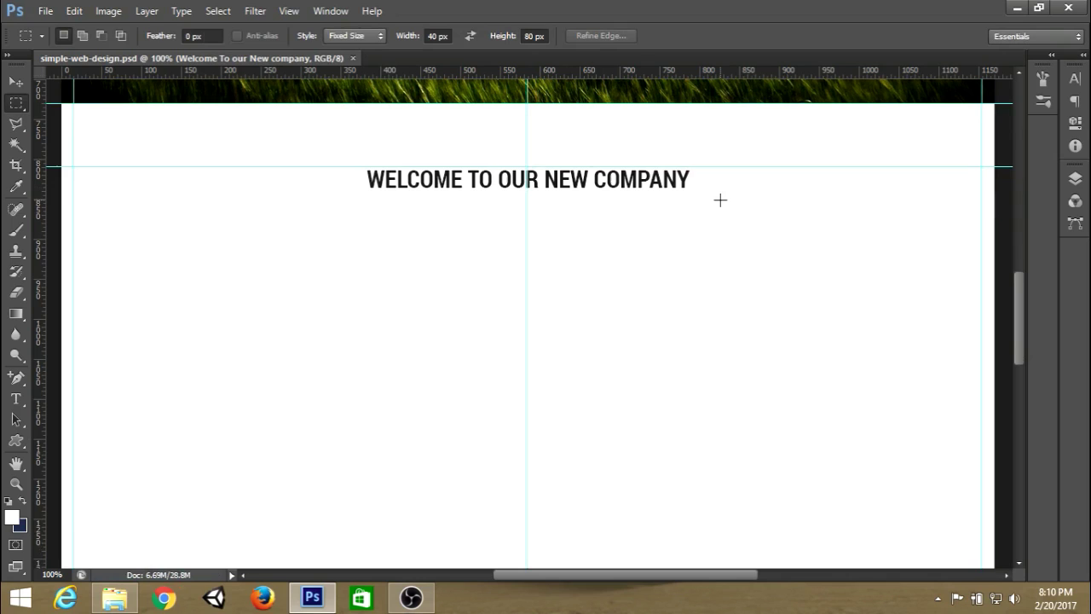
pyautogui.click(1075, 178)
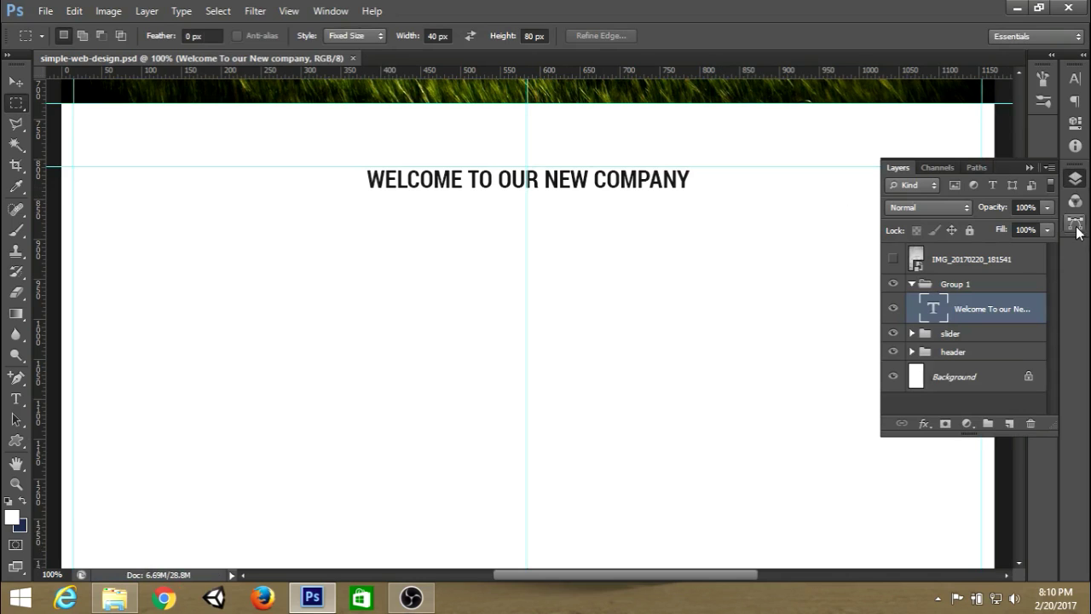
pyautogui.click(1009, 425)
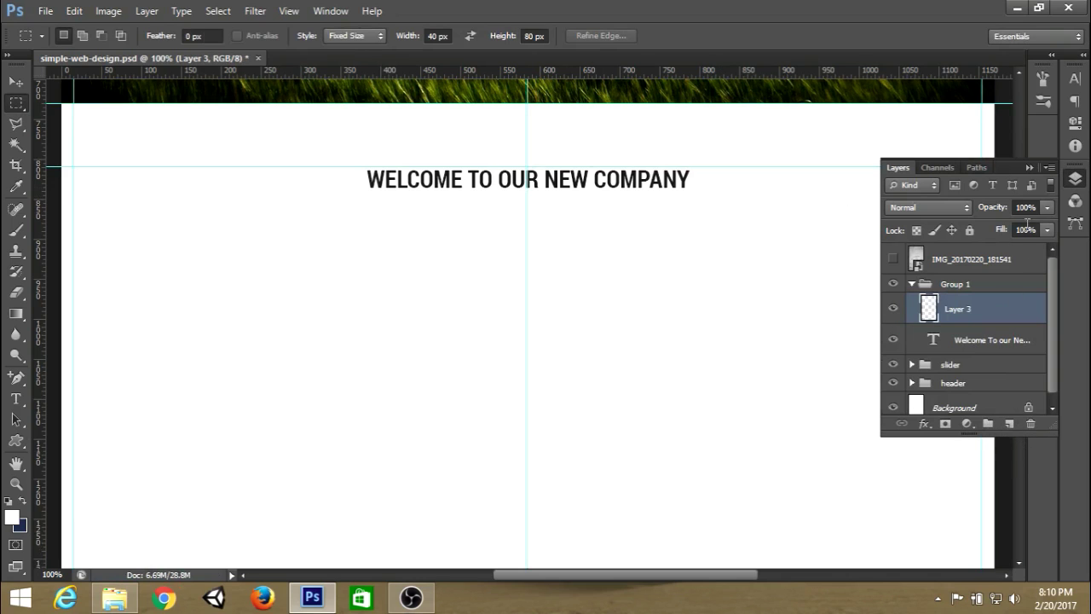
pyautogui.click(1027, 171)
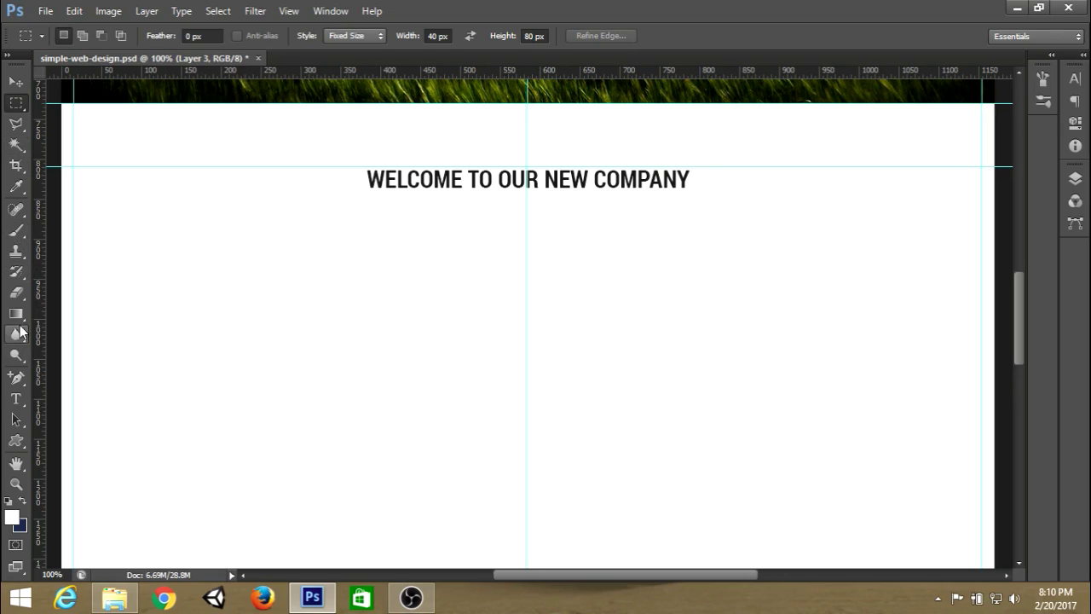
pyautogui.click(19, 400)
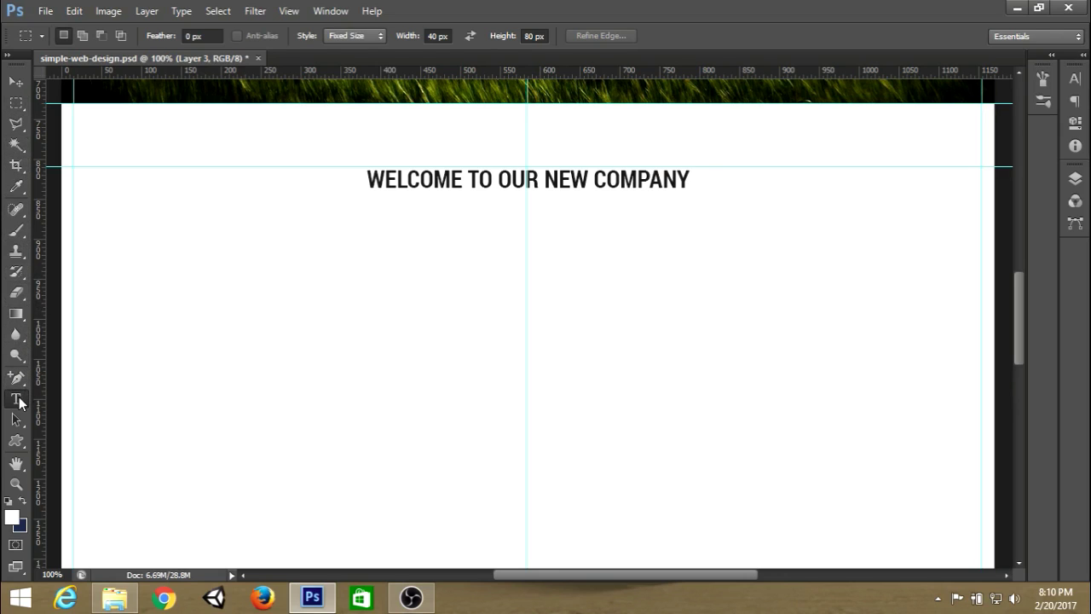
pyautogui.moveTo(74, 208); pyautogui.dragTo(981, 272)
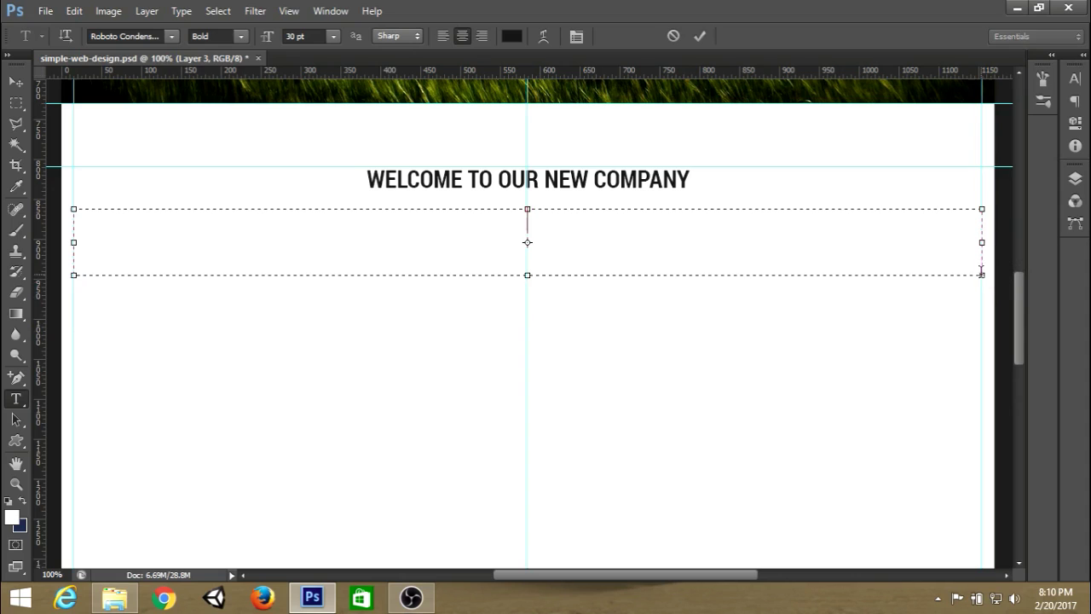
pyautogui.click(182, 11)
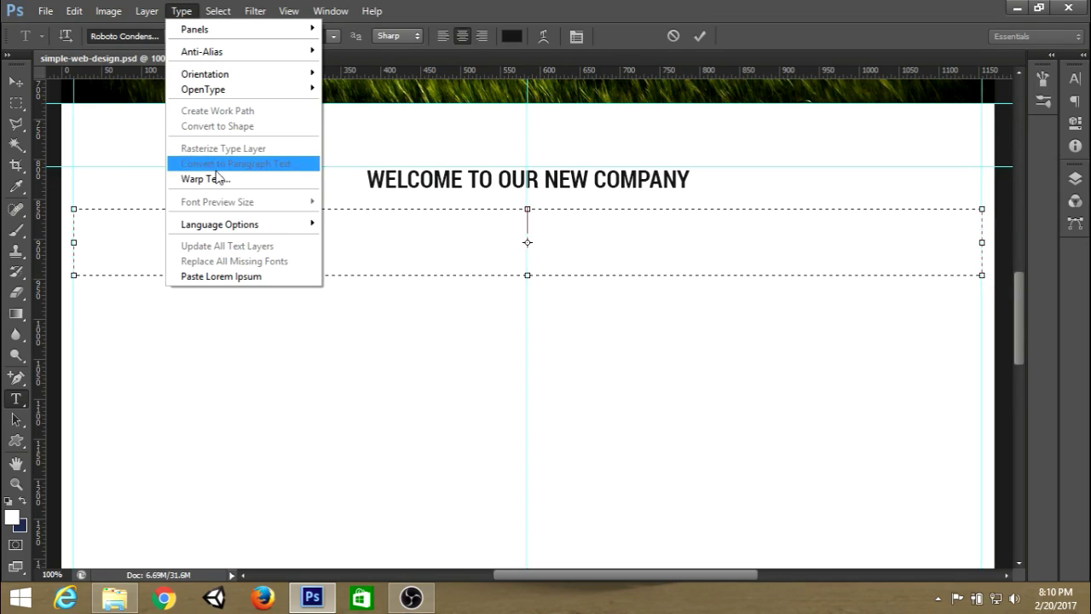
pyautogui.click(229, 276)
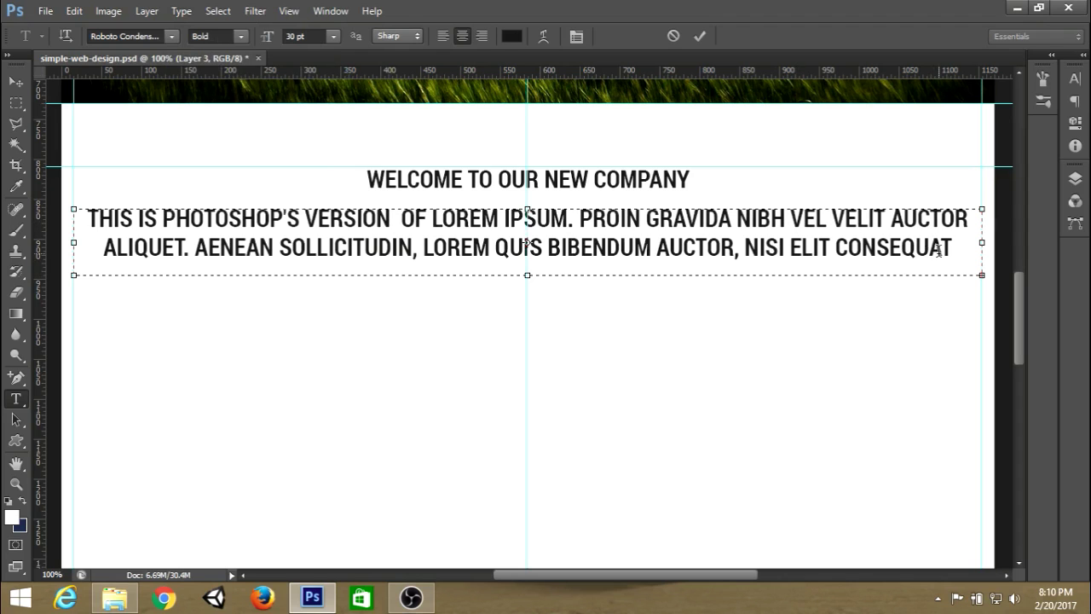
# Step: Set the placeholder paragraph to Open Sans Regular at 14 pt
pyautogui.moveTo(954, 249); pyautogui.dragTo(83, 214)
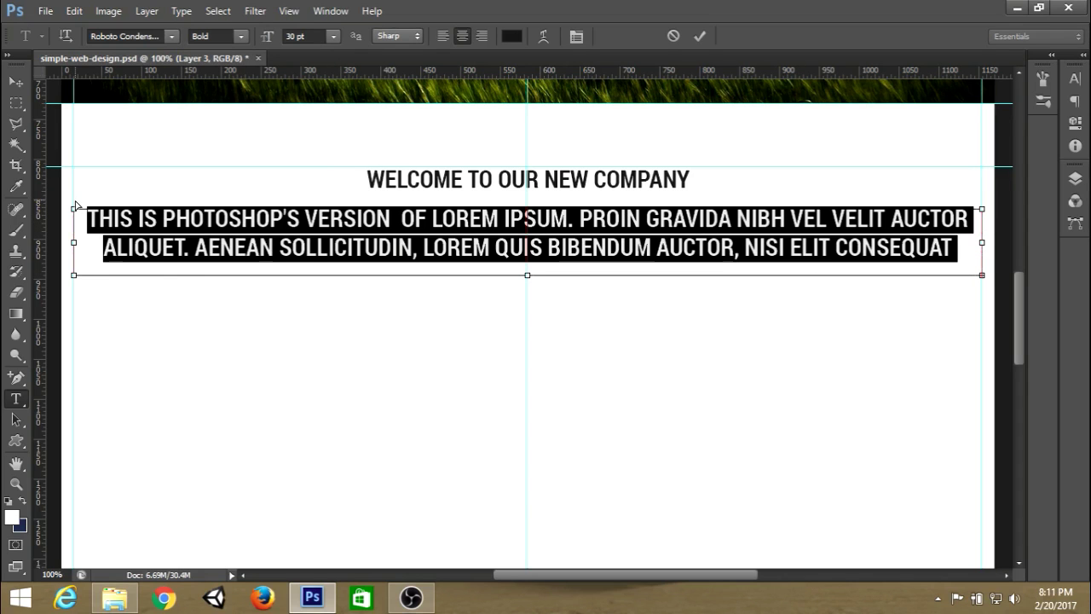
pyautogui.click(106, 201)
pyautogui.click(703, 36)
pyautogui.click(128, 36)
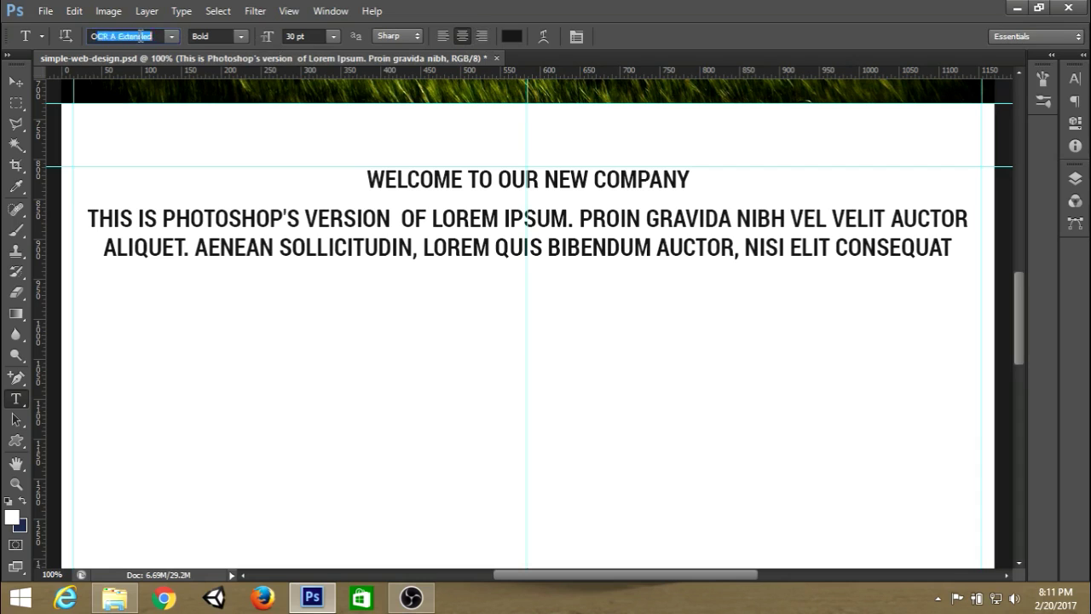
pyautogui.write('Open Sans')
pyautogui.press('Return')
pyautogui.click(241, 36)
pyautogui.click(215, 77)
pyautogui.press('Tab')
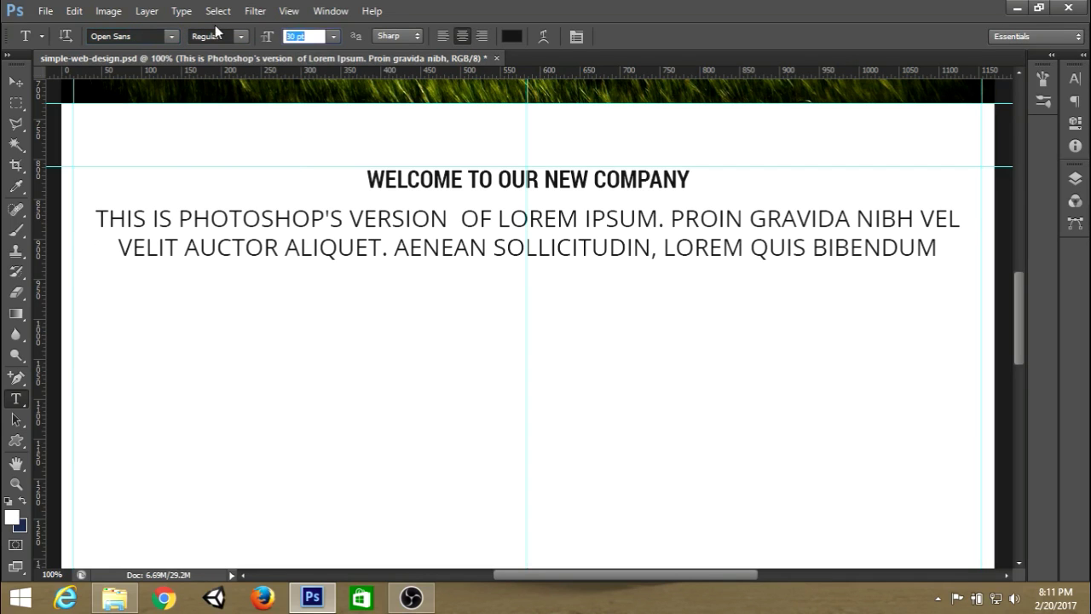
pyautogui.write('14')
pyautogui.press('Return')
# Step: Turn off All Caps for the placeholder paragraph
pyautogui.click(1072, 80)
pyautogui.click(928, 188)
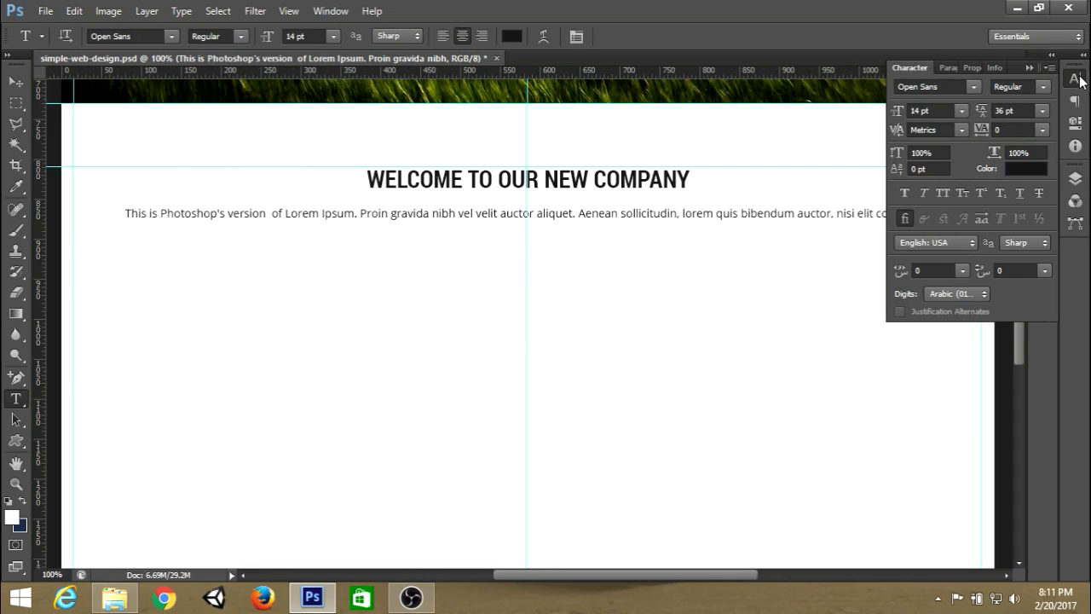
pyautogui.click(1072, 75)
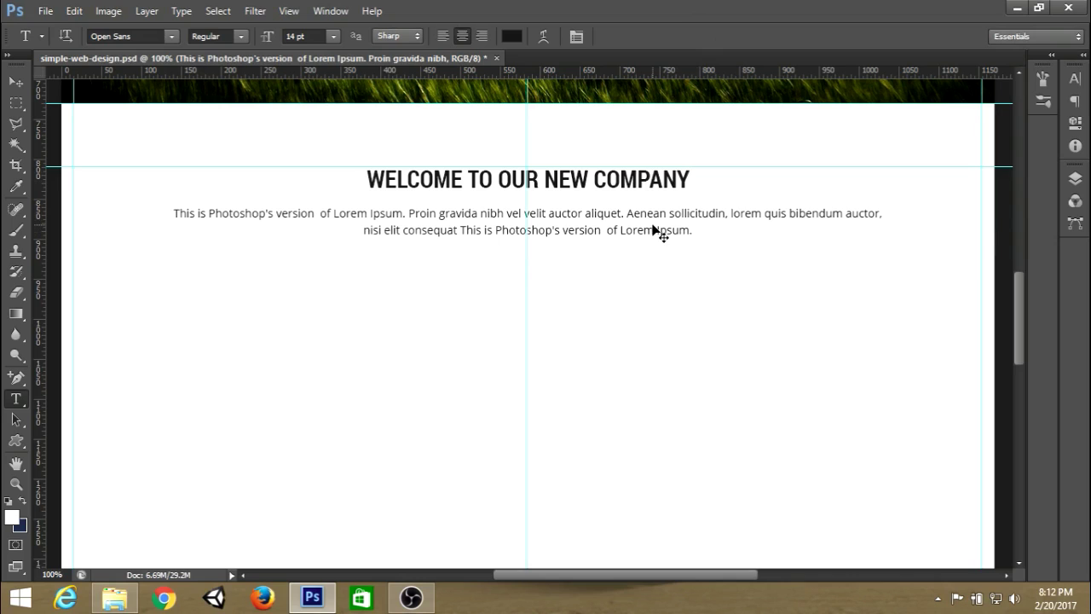
# Step: Shrink the paragraph's text box to about 43 px high and place a horizontal guide below it
pyautogui.click(642, 225)
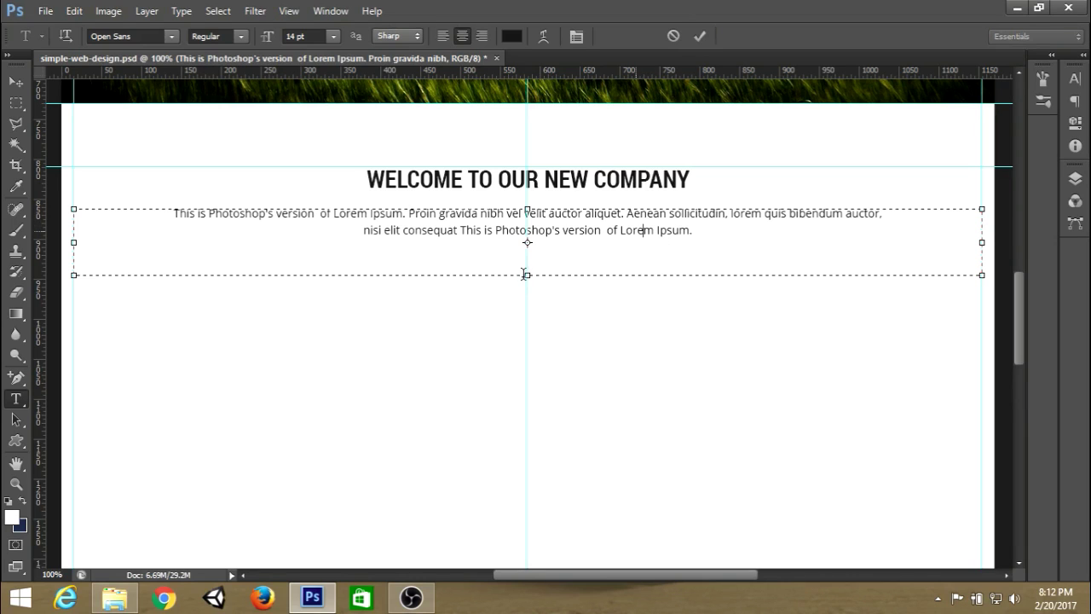
pyautogui.moveTo(529, 263); pyautogui.dragTo(529, 244)
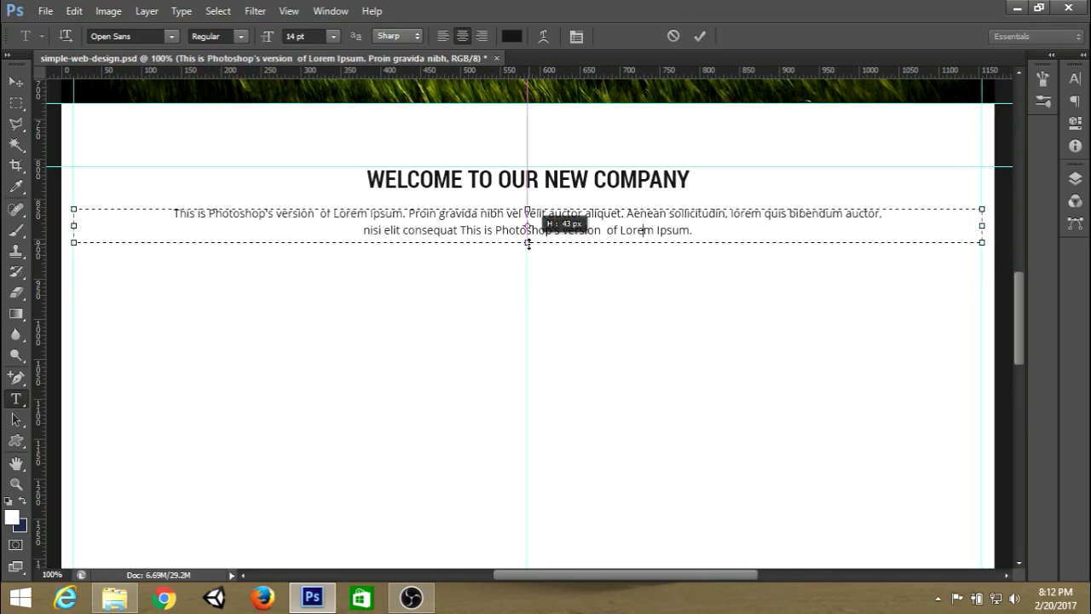
pyautogui.click(700, 37)
pyautogui.moveTo(678, 70); pyautogui.dragTo(679, 263)
pyautogui.click(893, 259)
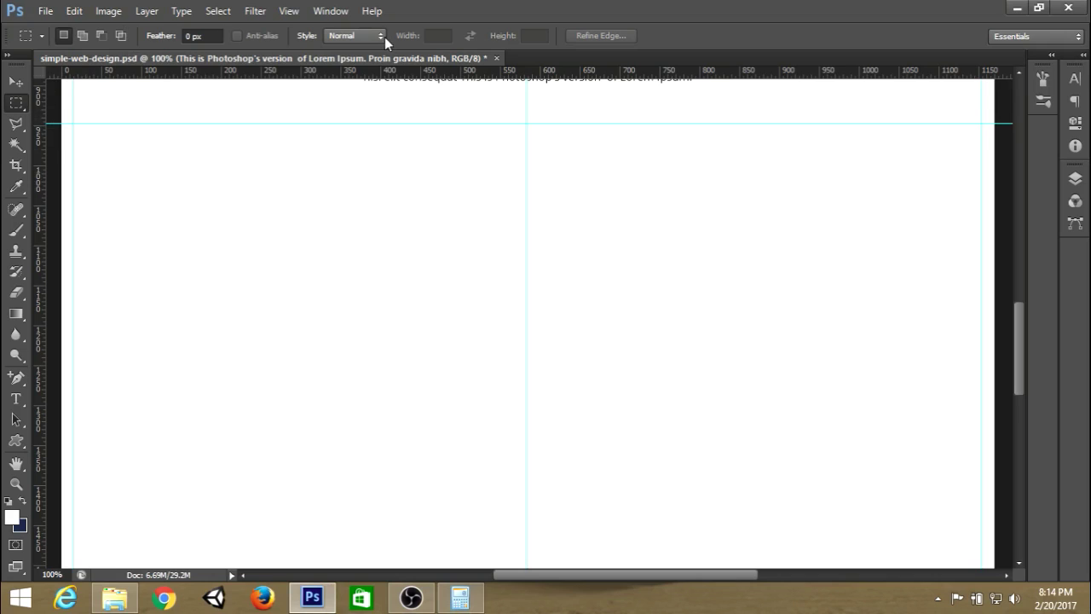
# Step: Set the rectangular marquee to a fixed size of 360 px wide by 360 px high
pyautogui.click(385, 37)
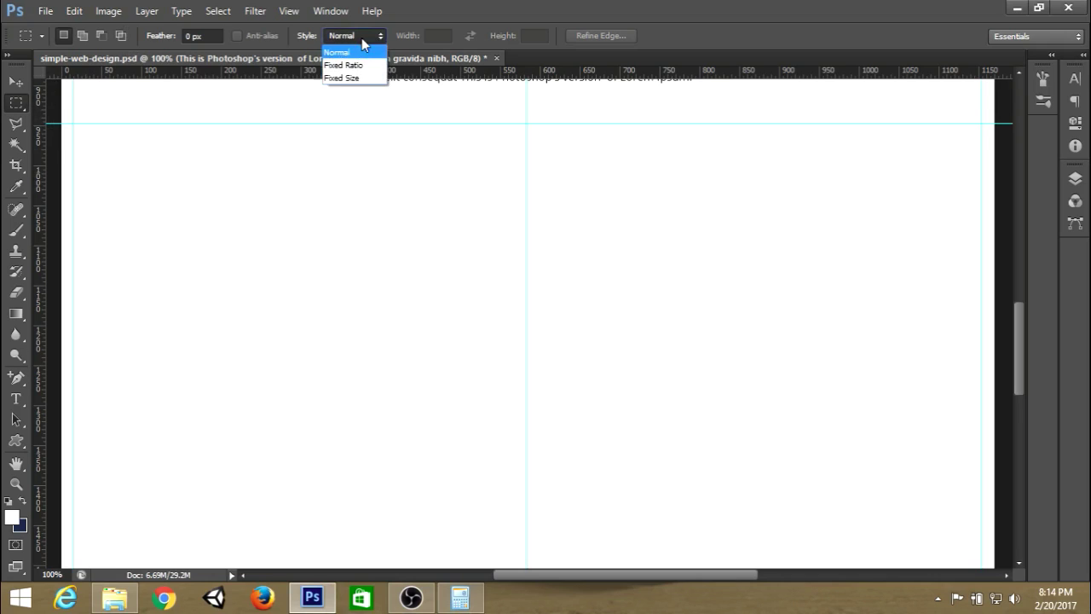
pyautogui.click(362, 76)
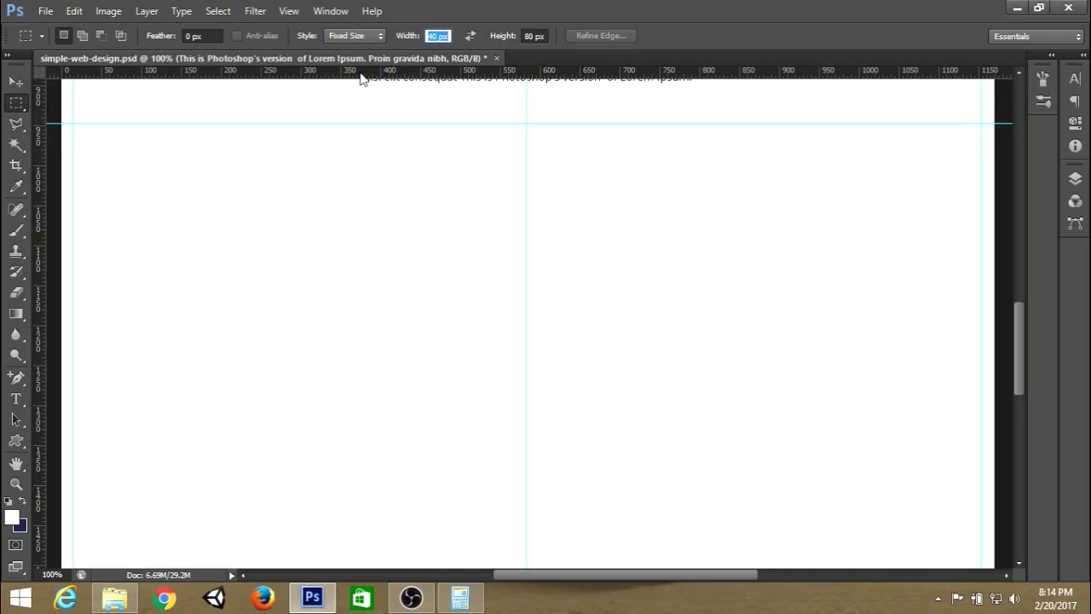
pyautogui.press('Tab')
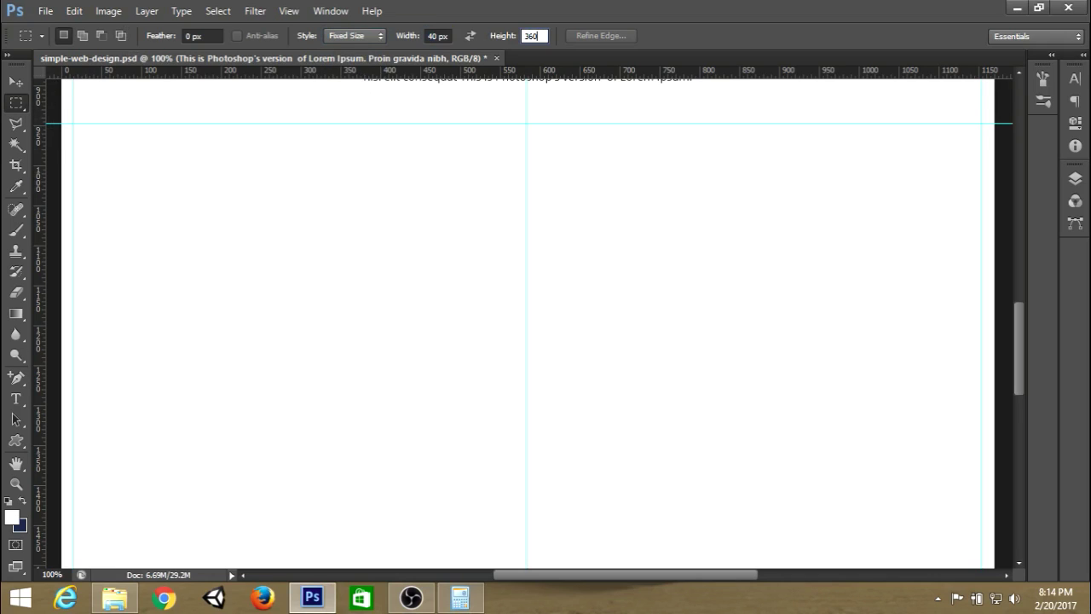
pyautogui.click(430, 35)
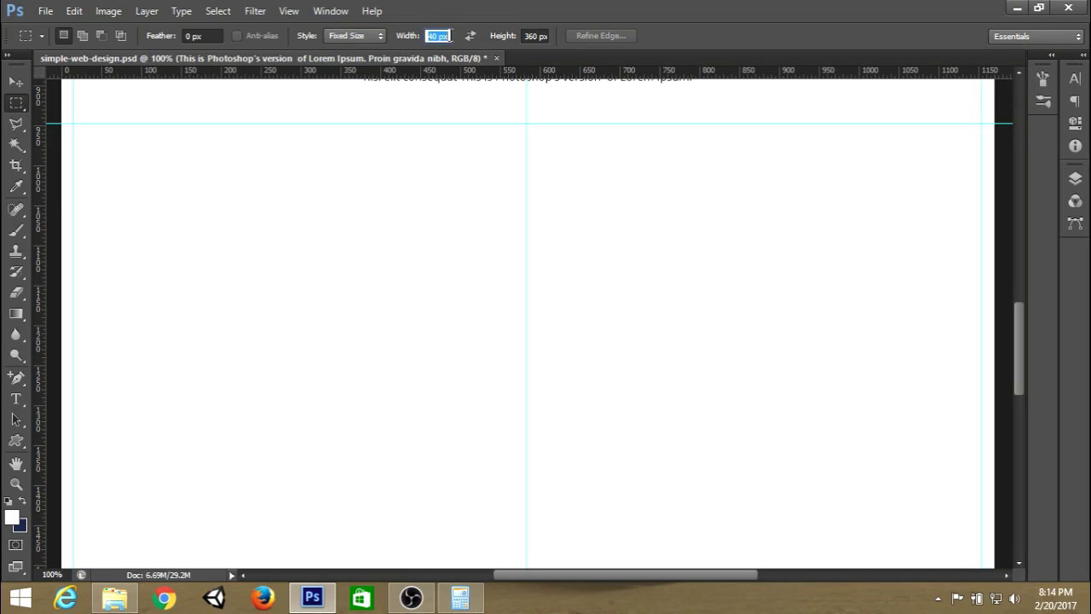
pyautogui.press('Return')
# Step: Add four vertical guides that divide the content area into three 360 px columns using the fixed-size selection, and deselect
pyautogui.click(295, 285)
pyautogui.moveTo(295, 285); pyautogui.dragTo(257, 216)
pyautogui.moveTo(41, 263); pyautogui.dragTo(914, 264)
pyautogui.moveTo(41, 309); pyautogui.dragTo(695, 307)
pyautogui.moveTo(857, 277); pyautogui.dragTo(546, 277)
pyautogui.moveTo(41, 305); pyautogui.dragTo(671, 317)
pyautogui.hotkey('ctrl', 'd')
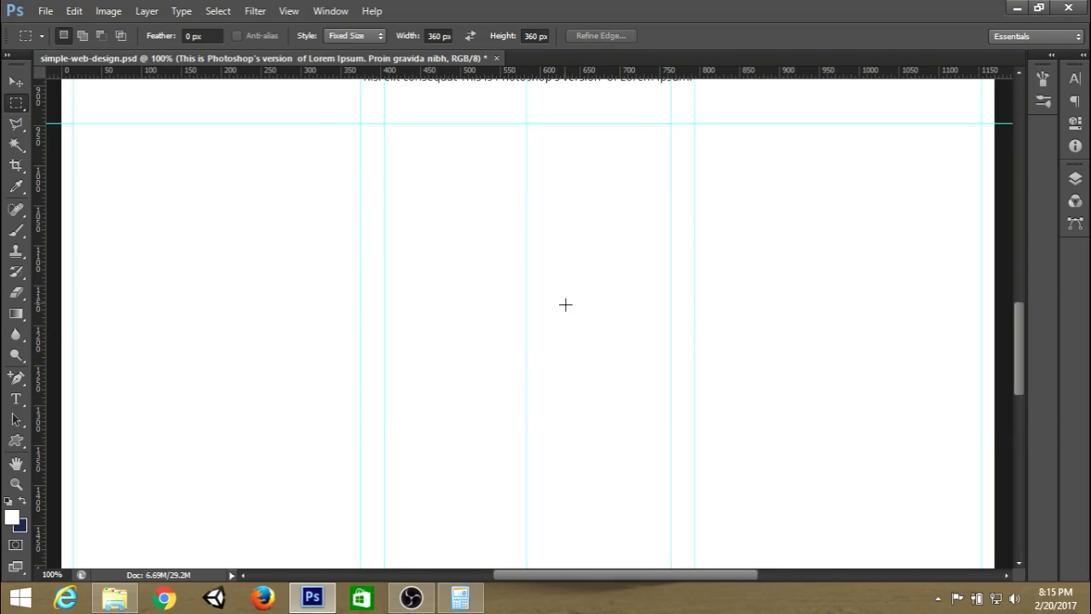
# Step: Name the group nested inside the row group "column"
pyautogui.write('olu')
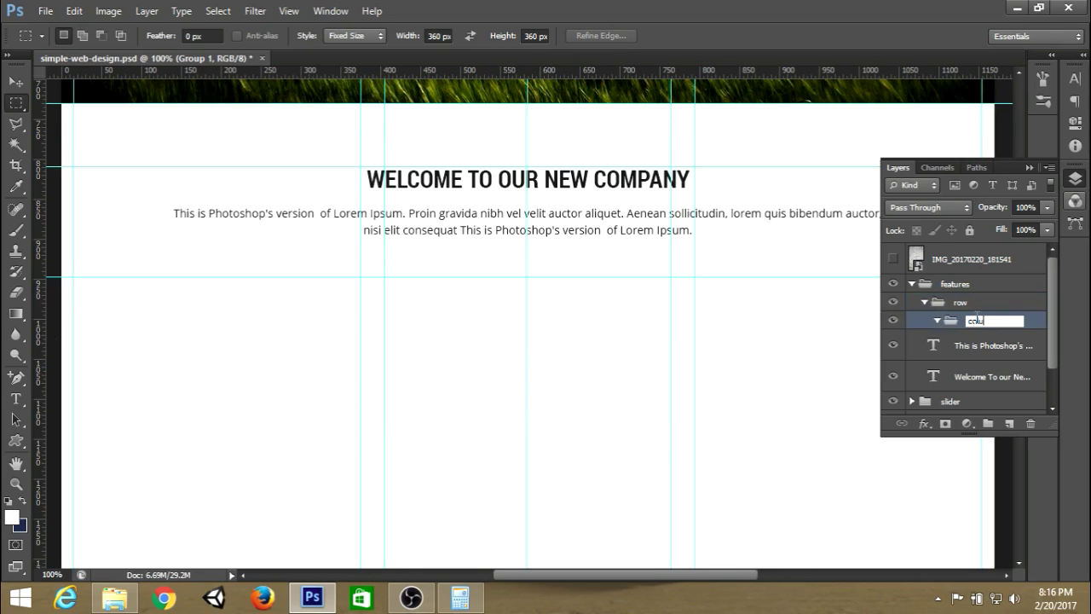
pyautogui.press('Return')
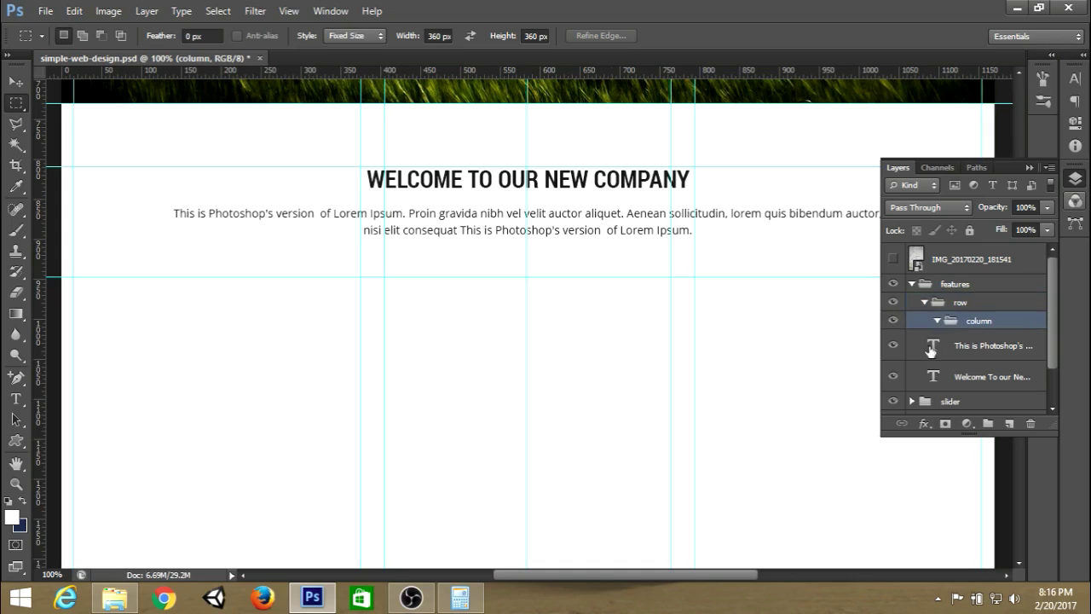
# Step: Add a new layer inside the column group and set the rectangular marquee to a fixed 131 px square
pyautogui.scroll(-2, 568, 336)
pyautogui.click(1010, 423)
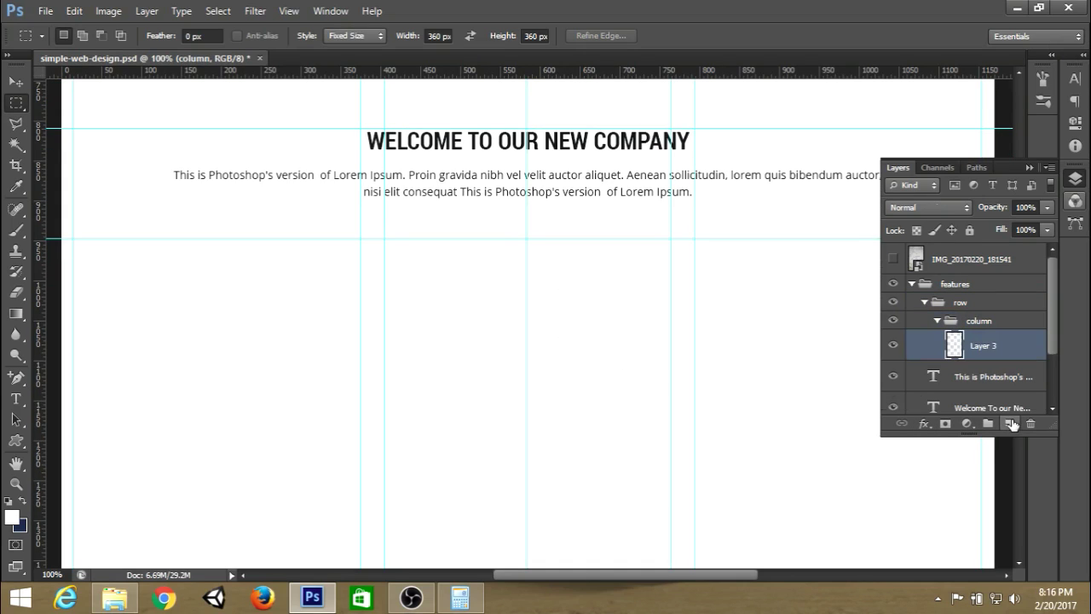
pyautogui.scroll(-3, 472, 234)
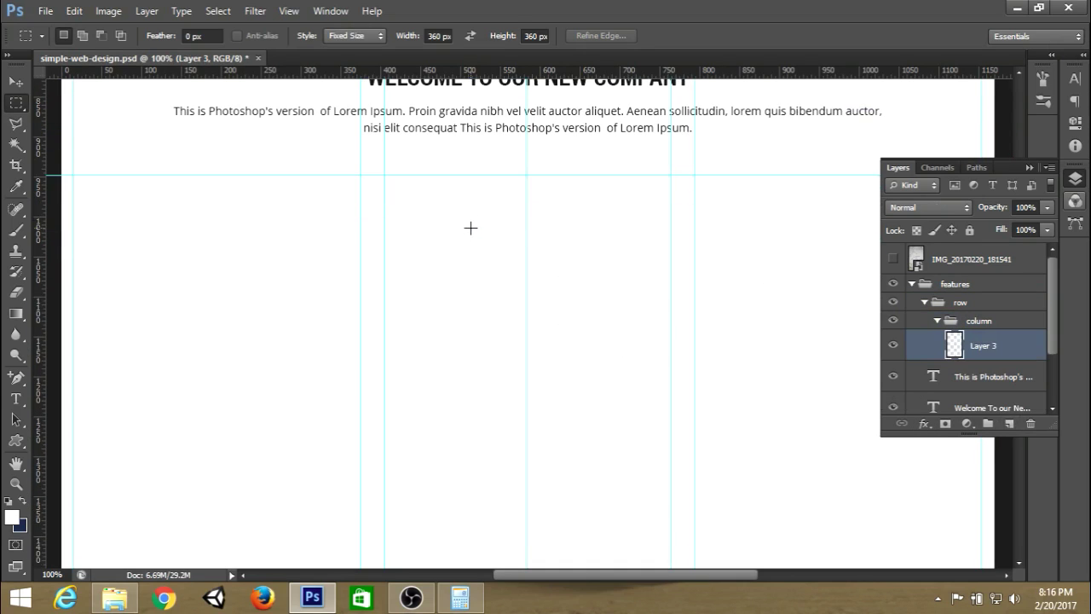
pyautogui.click(353, 35)
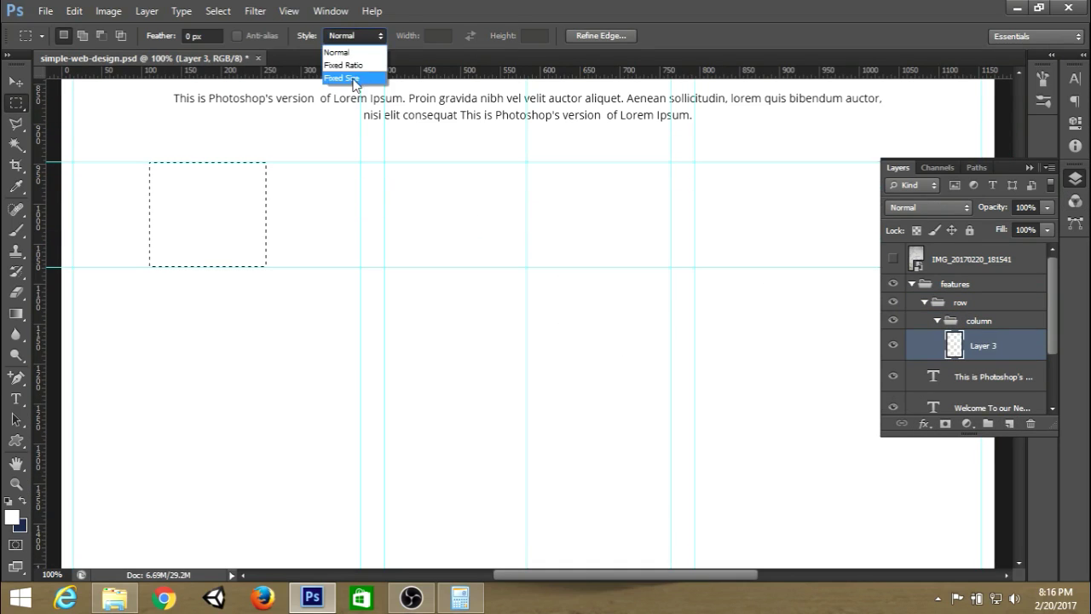
pyautogui.click(355, 78)
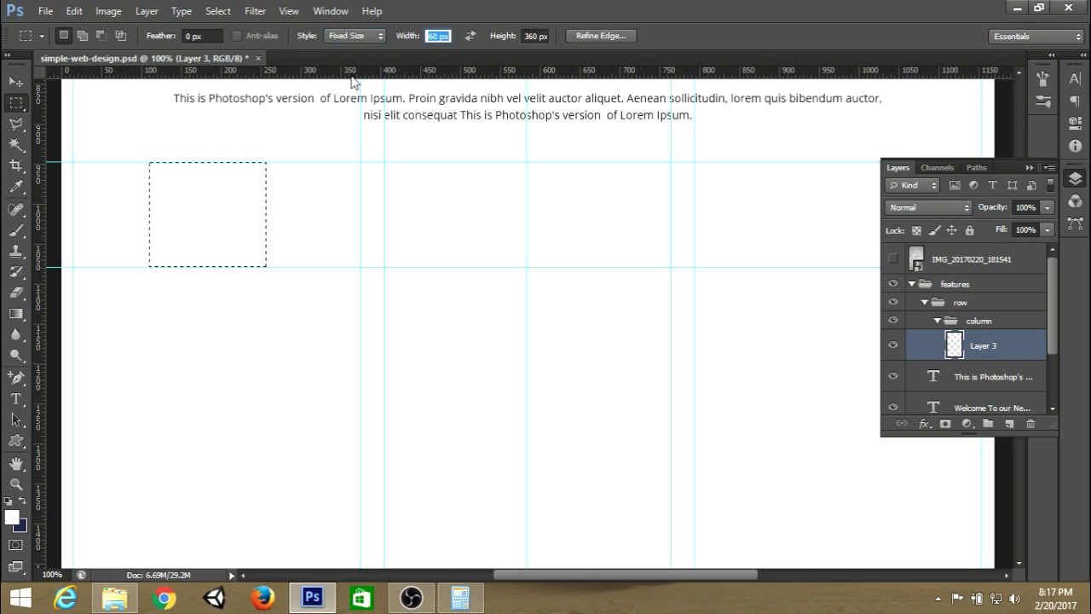
pyautogui.write('131')
pyautogui.press('Tab')
pyautogui.write('13')
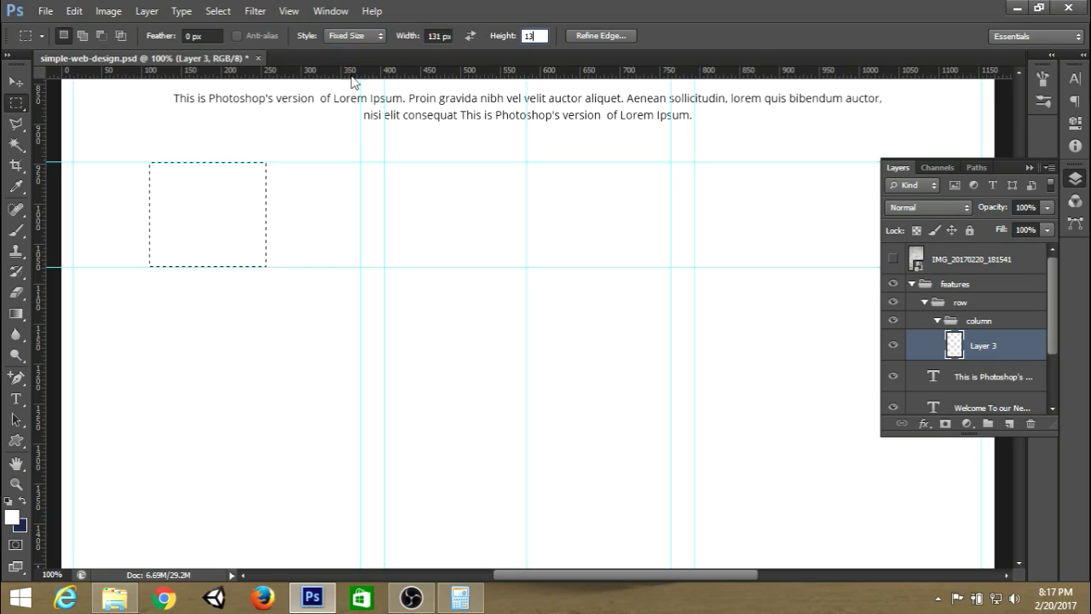
pyautogui.press('Return')
# Step: Place the square selection in the first column between the two horizontal guides, fill it with medium grey and deselect
pyautogui.moveTo(232, 221); pyautogui.dragTo(246, 224)
pyautogui.click(12, 516)
pyautogui.moveTo(731, 373); pyautogui.dragTo(640, 361)
pyautogui.press('Return')
pyautogui.hotkey('alt', 'BackSpace')
pyautogui.hotkey('ctrl', 'd')
# Step: Select the full width of the first column with a normal-style marquee, center the grey square horizontally within it and deselect
pyautogui.moveTo(75, 160); pyautogui.dragTo(272, 197)
pyautogui.click(354, 35)
pyautogui.click(341, 49)
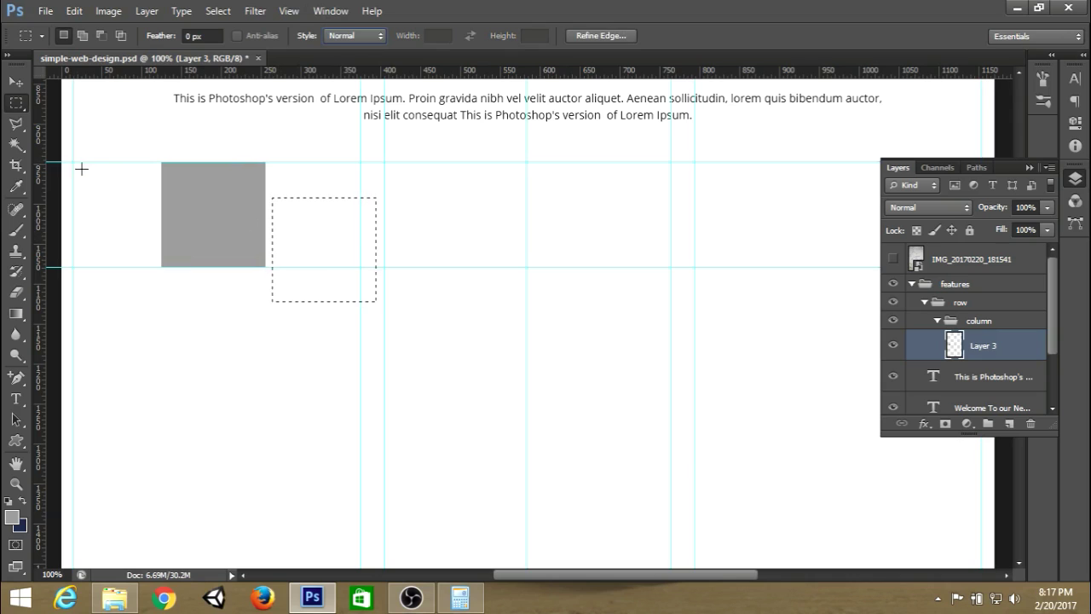
pyautogui.moveTo(75, 162); pyautogui.dragTo(365, 266)
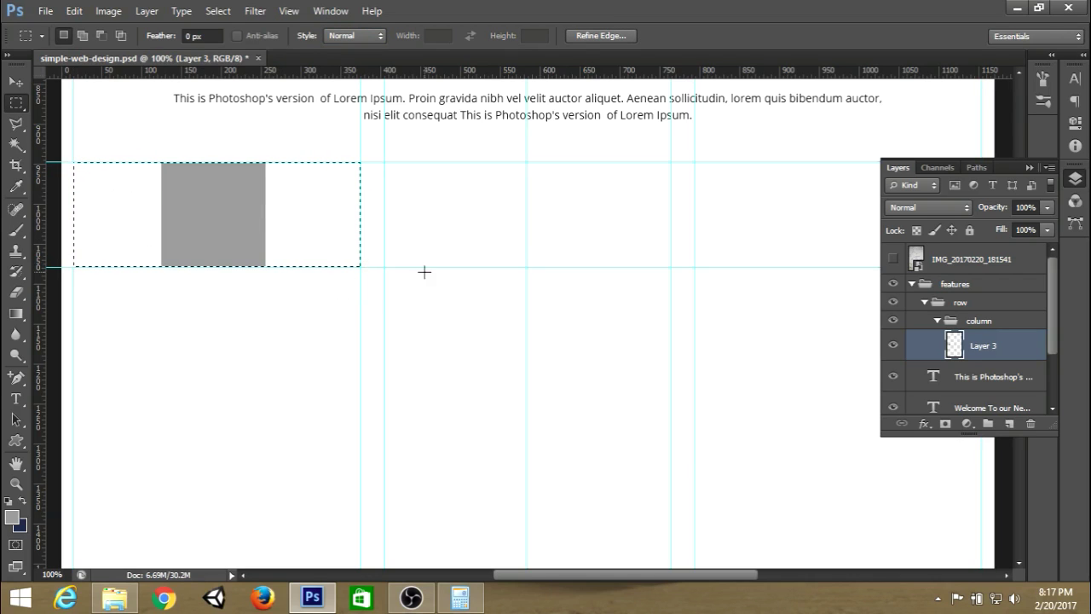
pyautogui.click(16, 81)
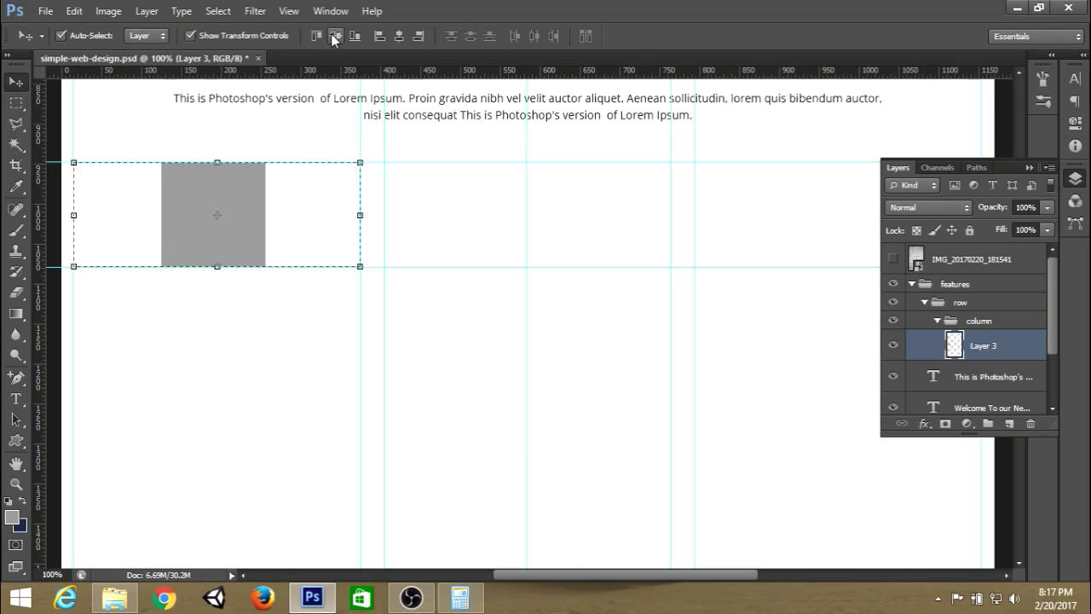
pyautogui.click(395, 39)
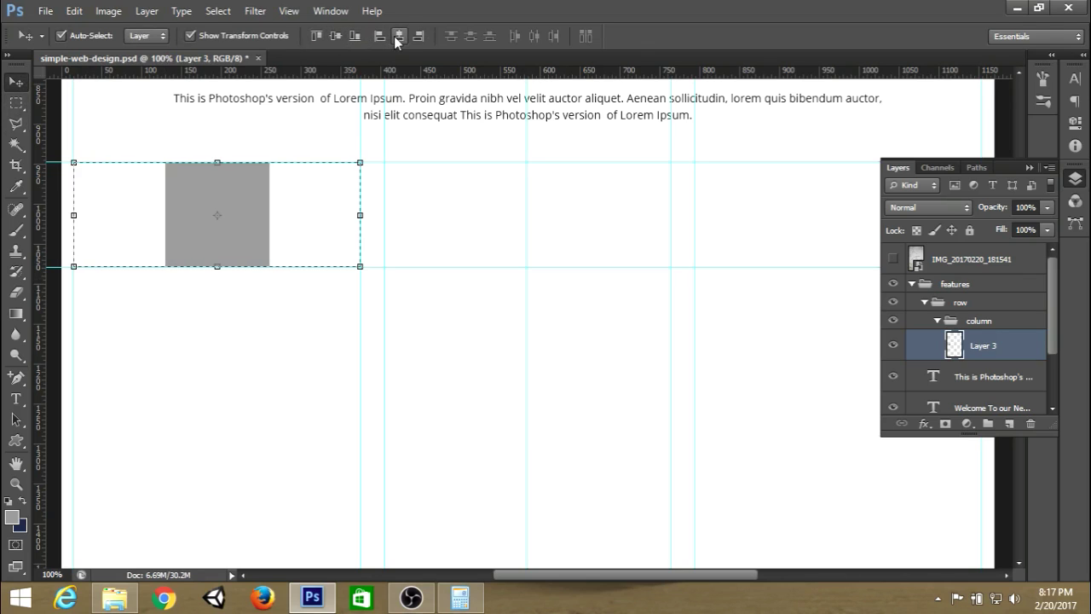
pyautogui.hotkey('ctrl', 'd')
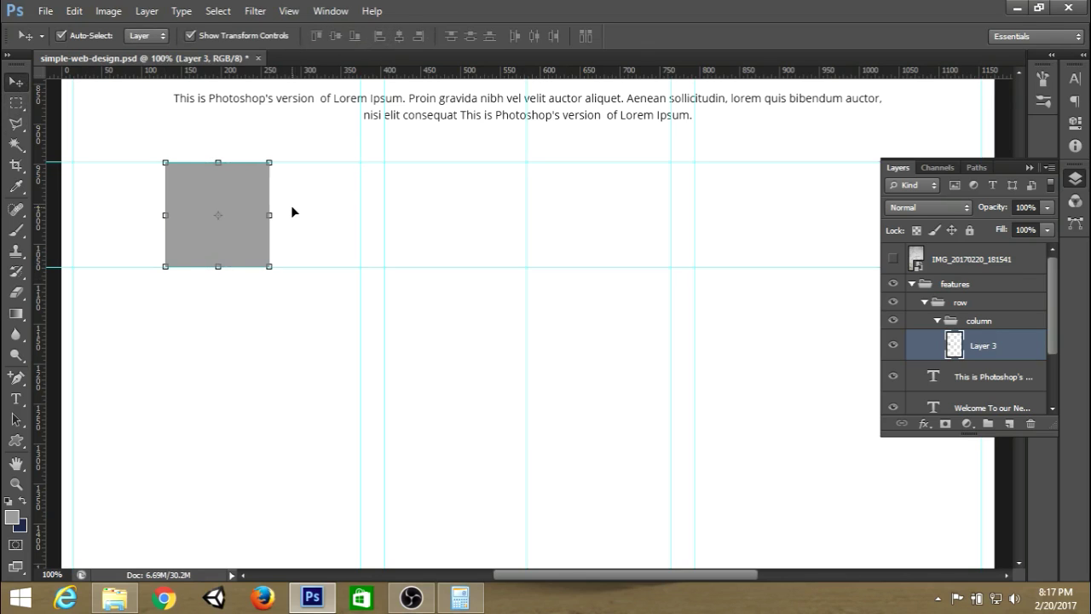
pyautogui.click(16, 102)
pyautogui.scroll(-2, 187, 218)
pyautogui.scroll(3, 224, 231)
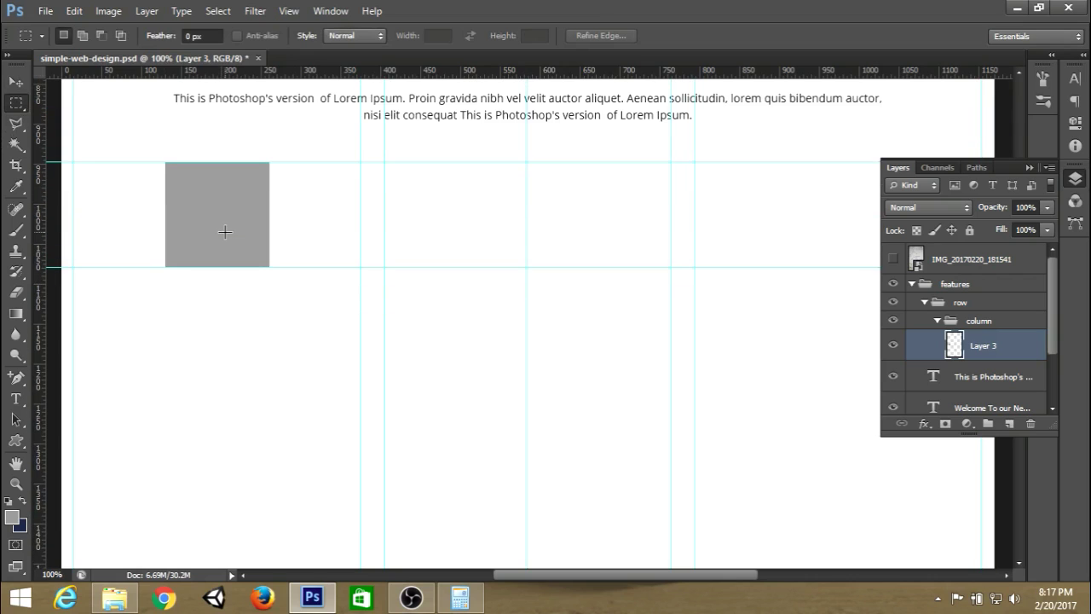
pyautogui.scroll(-1, 224, 231)
pyautogui.scroll(-1, 226, 232)
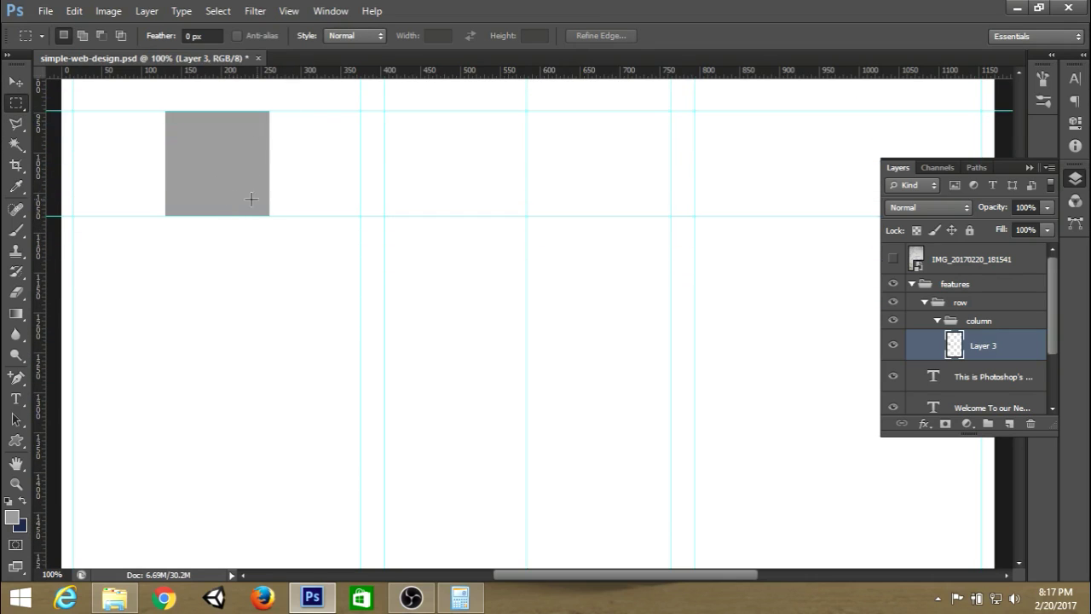
# Step: Pick up the welcome heading's Roboto Condensed Bold text style with the Type tool, leaving the heading's text as it is
pyautogui.scroll(4, 614, 200)
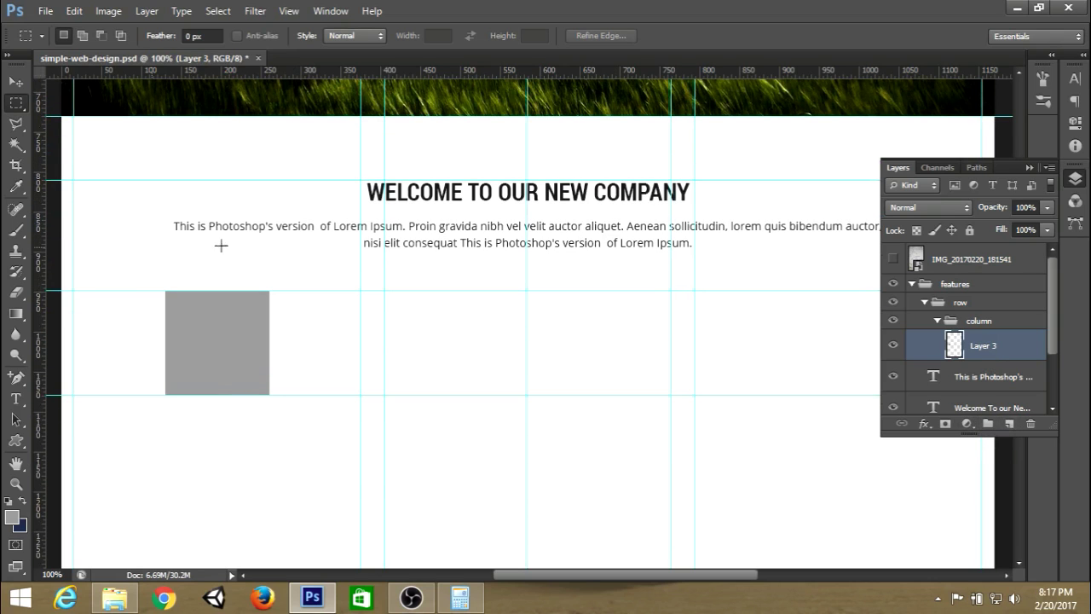
pyautogui.click(15, 398)
pyautogui.click(446, 191)
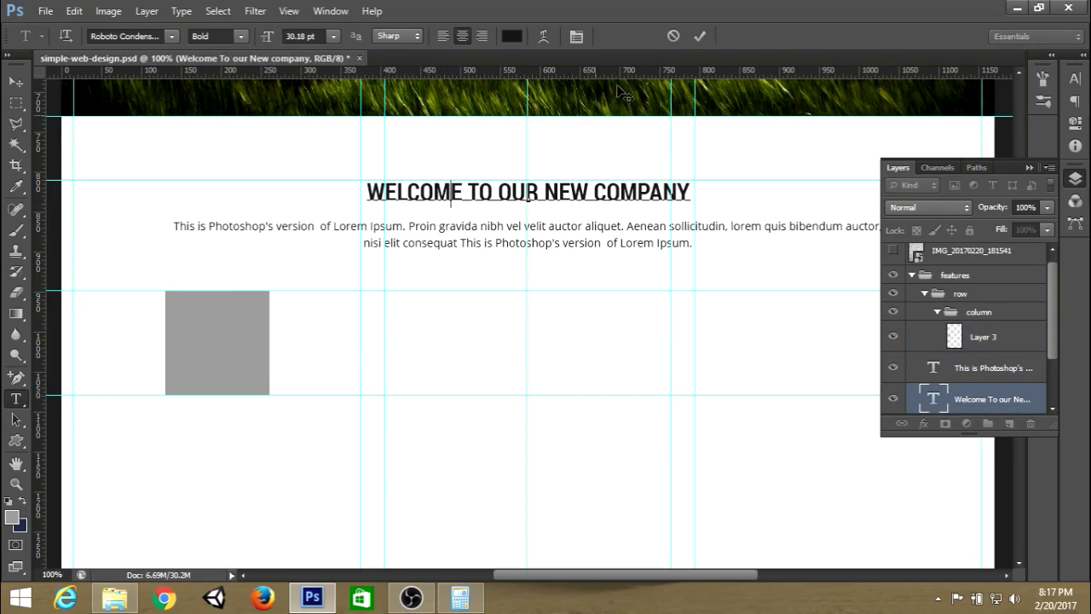
pyautogui.click(693, 38)
pyautogui.scroll(-3, 298, 341)
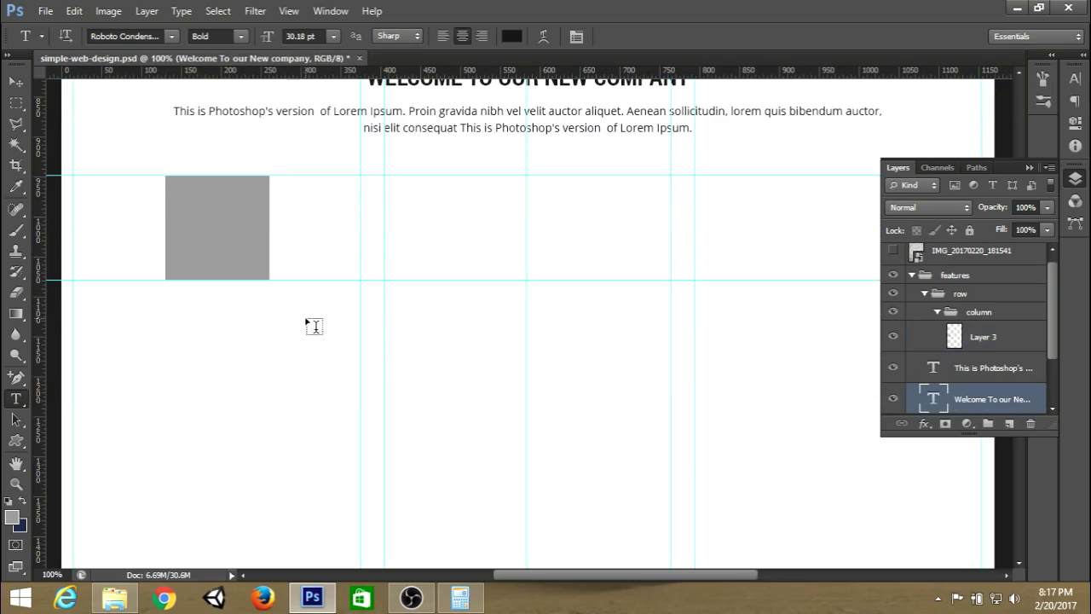
# Step: Add a layer above the grey square's layer and place the title text "FullyResponsive" just below the square
pyautogui.click(995, 341)
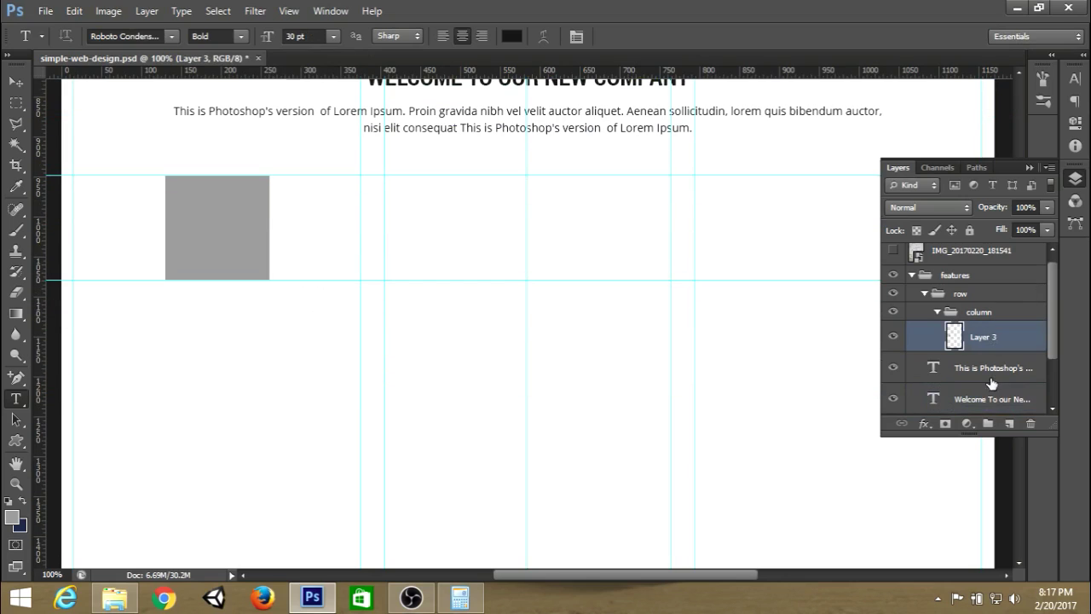
pyautogui.click(1009, 423)
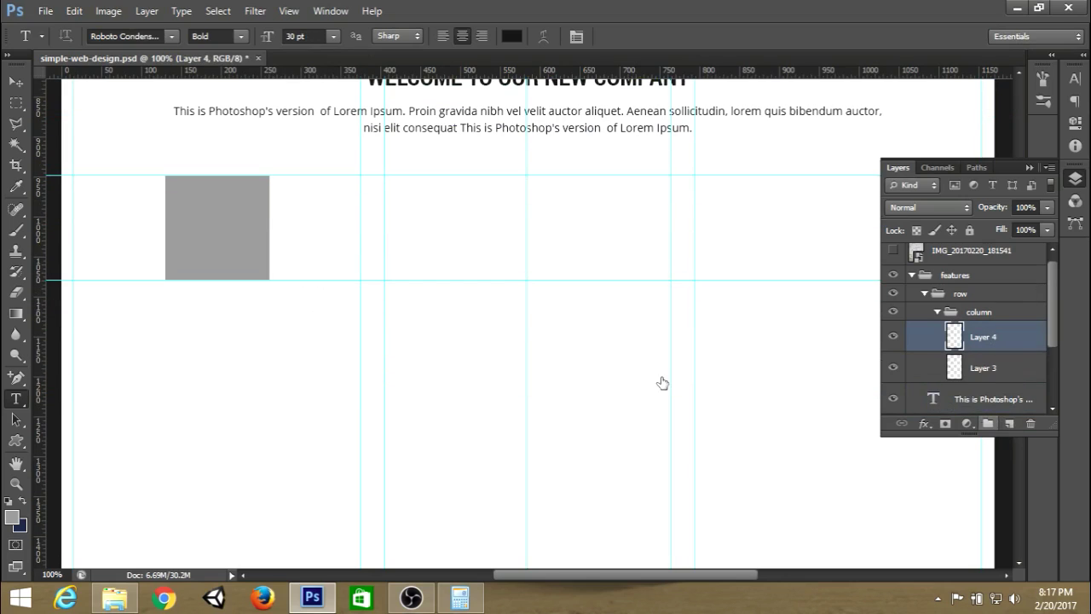
pyautogui.click(99, 316)
pyautogui.write('FULLYRESPONSIVE')
pyautogui.hotkey('ctrl', 'Return')
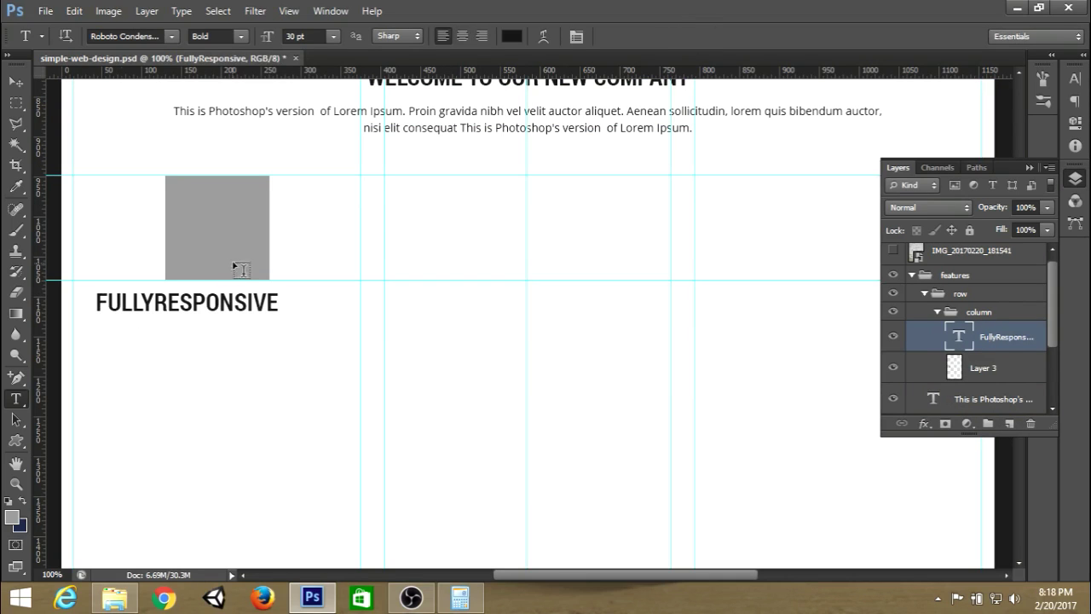
# Step: Correct the column title to "Fully Responsive" and set its font size to 20 pt
pyautogui.click(155, 298)
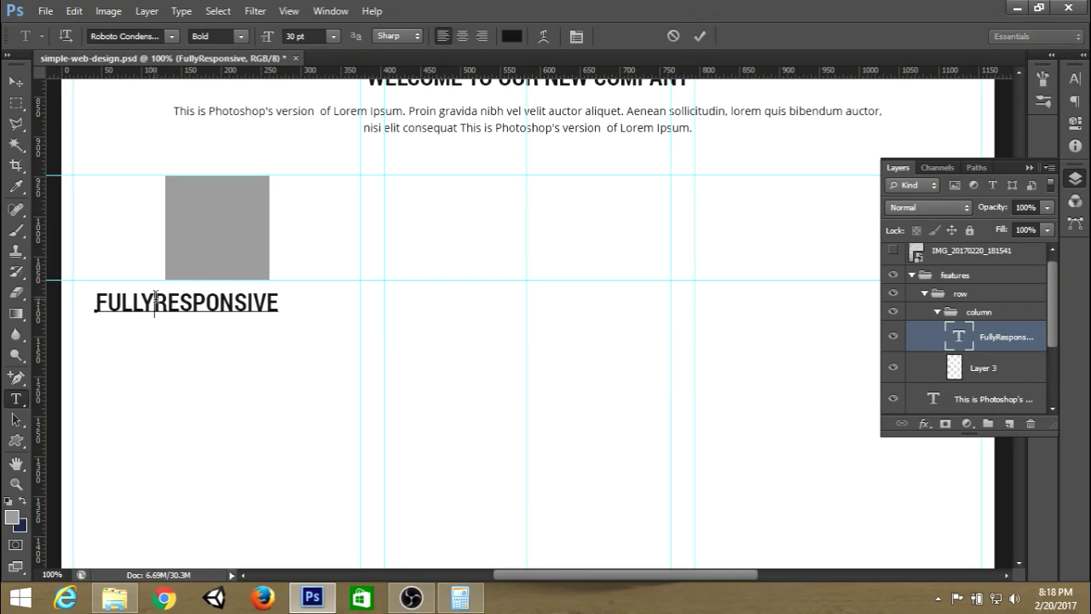
pyautogui.click(699, 36)
pyautogui.hotkey('ctrl', 's')
pyautogui.click(309, 36)
pyautogui.write('24')
pyautogui.press('Return')
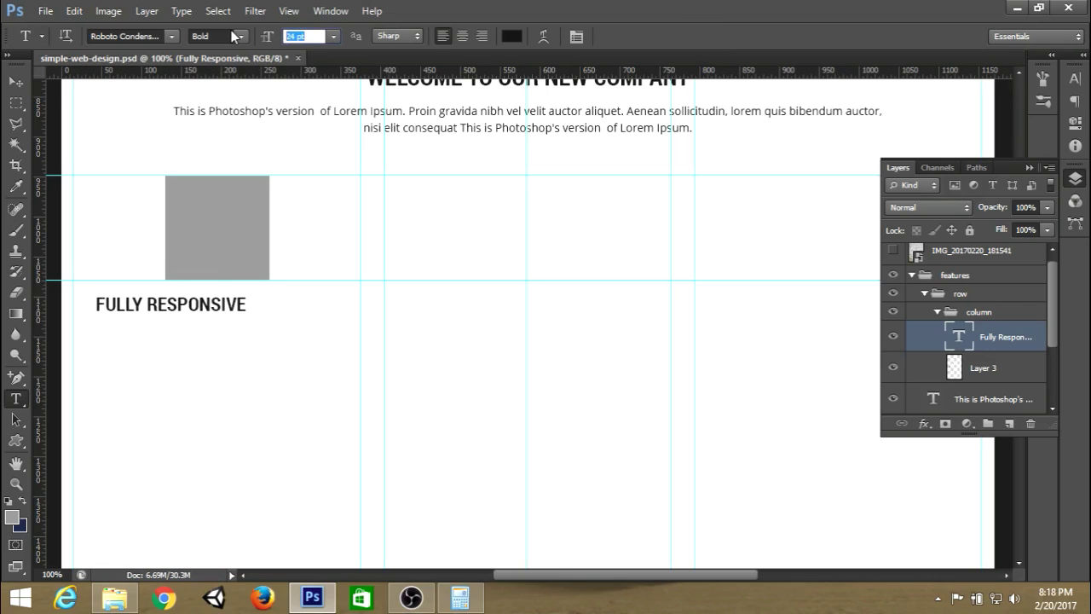
pyautogui.write('20')
pyautogui.press('Return')
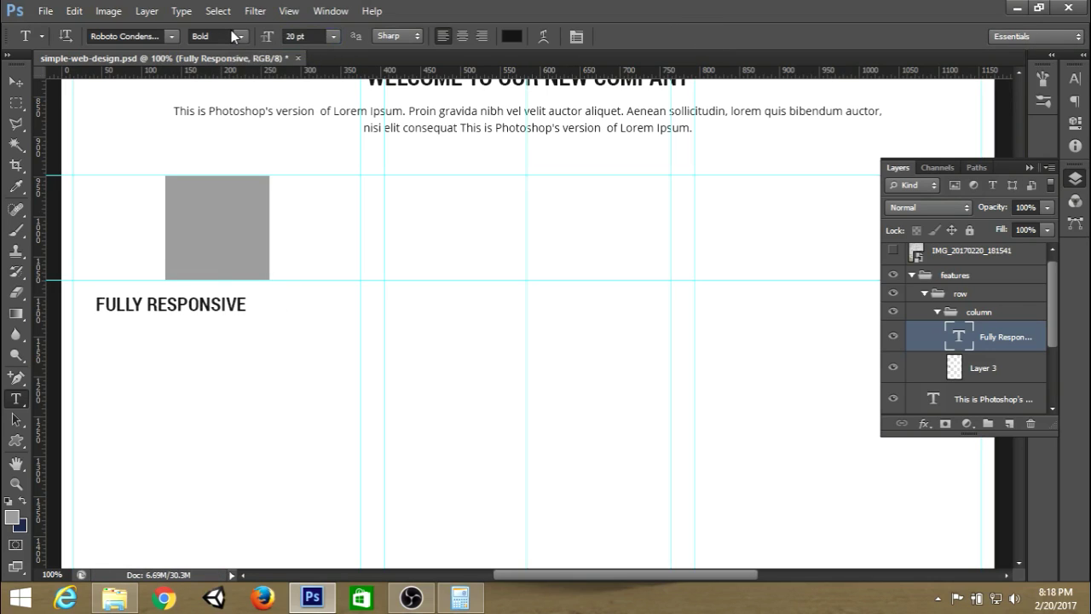
# Step: Place a horizontal guide just below the grey square and center the title horizontally within the first column's width
pyautogui.scroll(-2, 370, 75)
pyautogui.moveTo(369, 73); pyautogui.dragTo(344, 248)
pyautogui.click(13, 104)
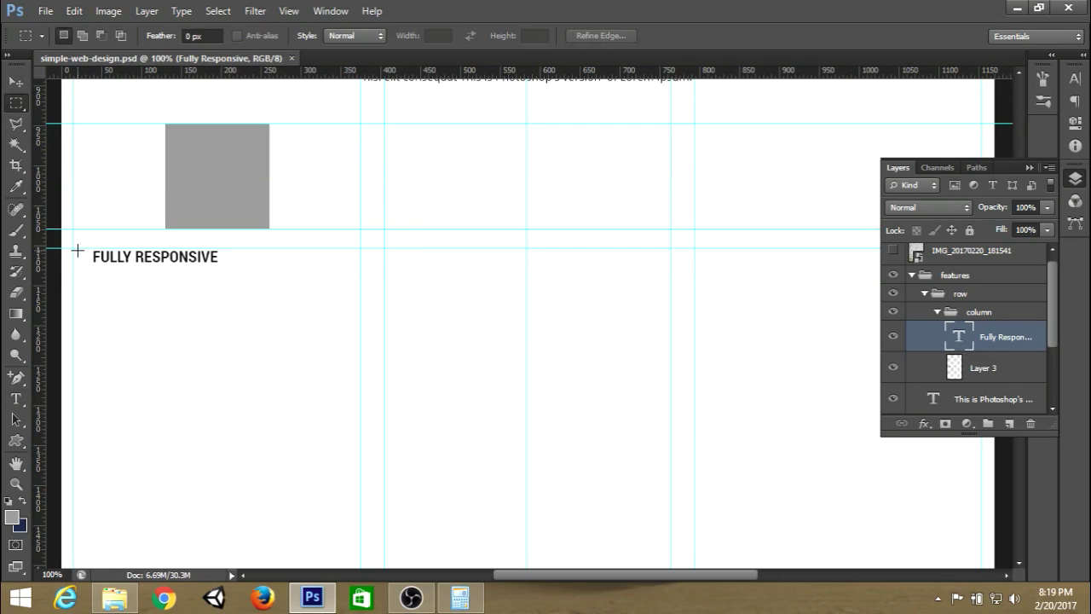
pyautogui.moveTo(81, 253); pyautogui.dragTo(359, 311)
pyautogui.press('v')
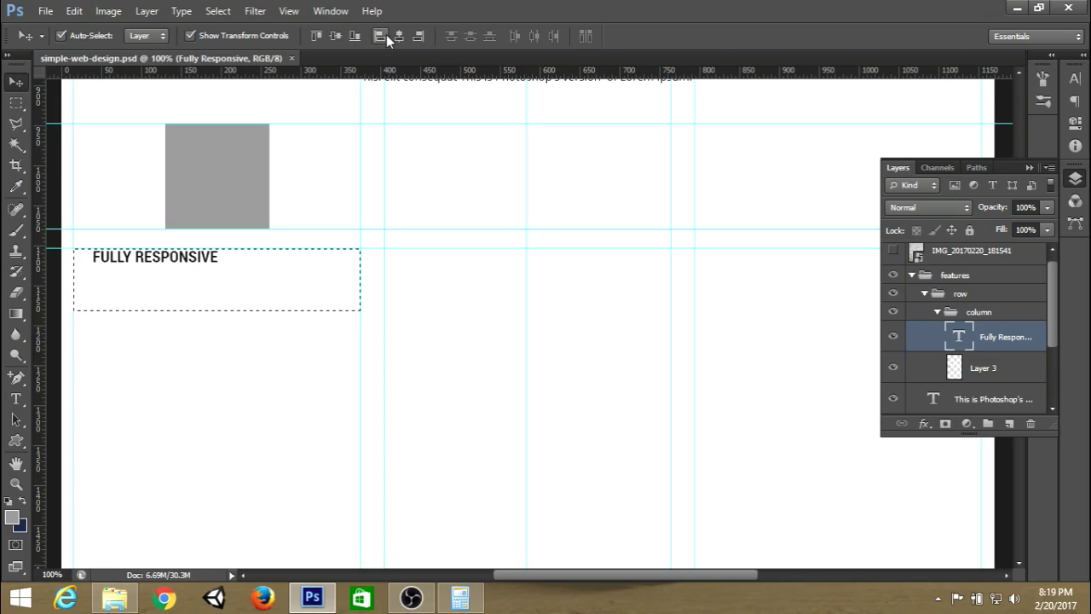
pyautogui.click(394, 35)
pyautogui.hotkey('ctrl', 'd')
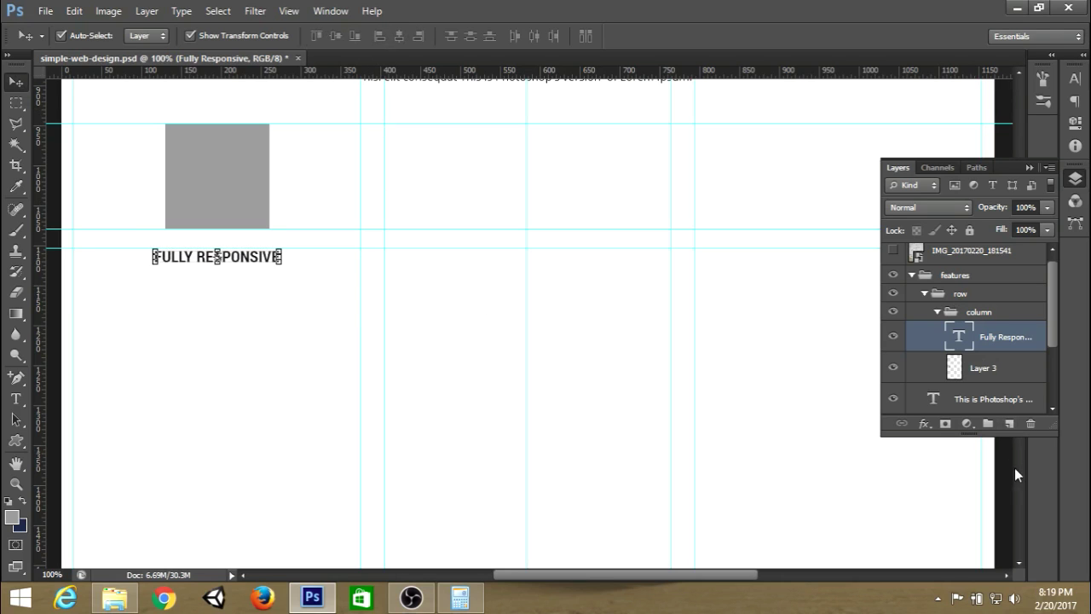
# Step: Add a layer above the title and draw a paragraph text box spanning the first column below it, in Open Sans 14 pt
pyautogui.click(1008, 423)
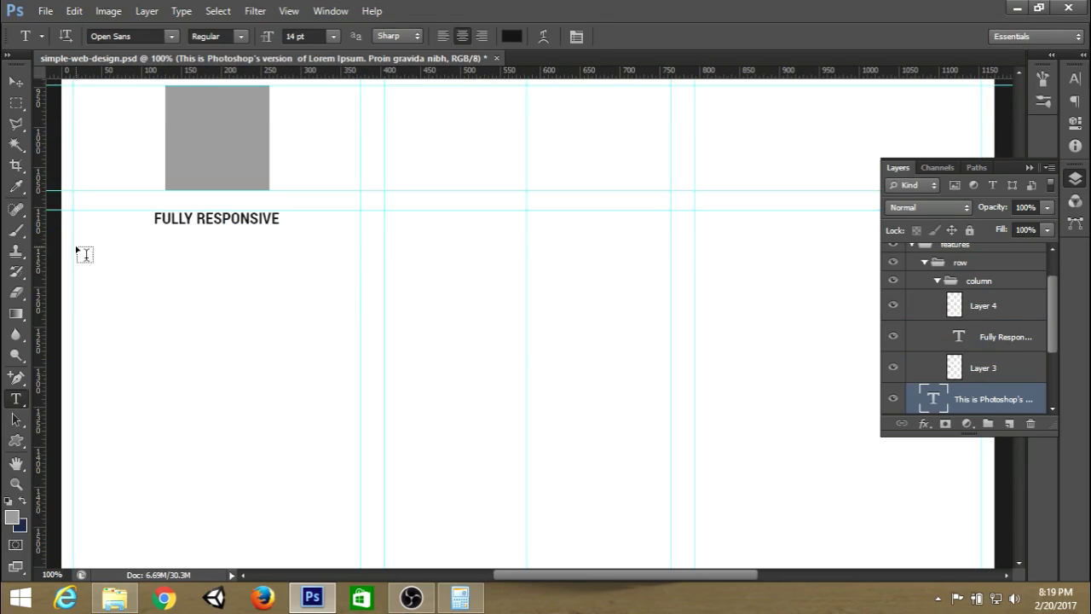
pyautogui.moveTo(74, 246); pyautogui.dragTo(359, 359)
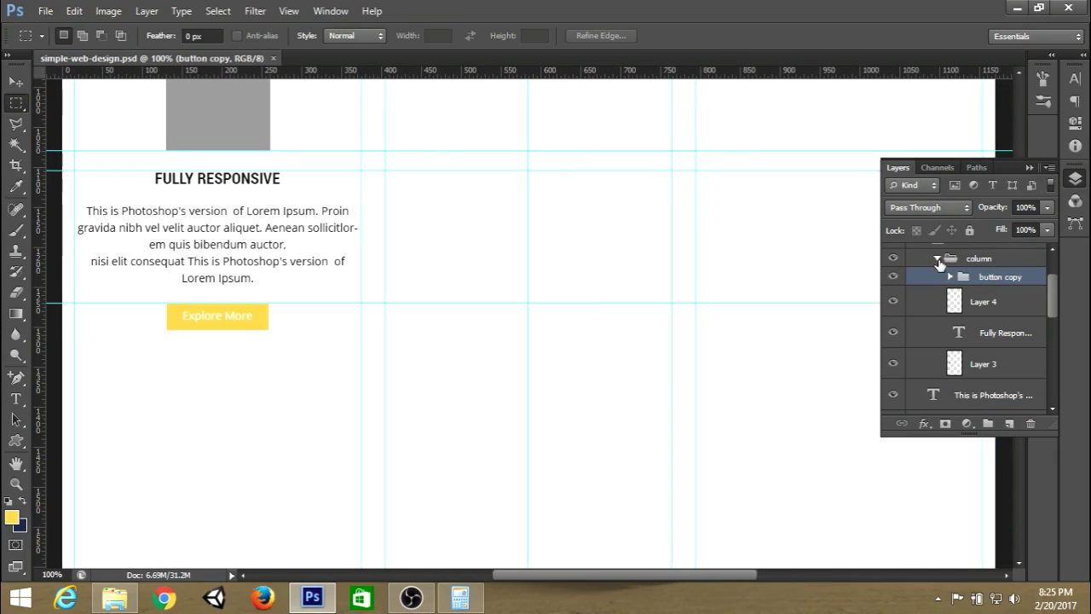
# Step: Duplicate the finished column group twice, place the copies in the second and third columns, and save the document
pyautogui.click(938, 258)
pyautogui.click(892, 290)
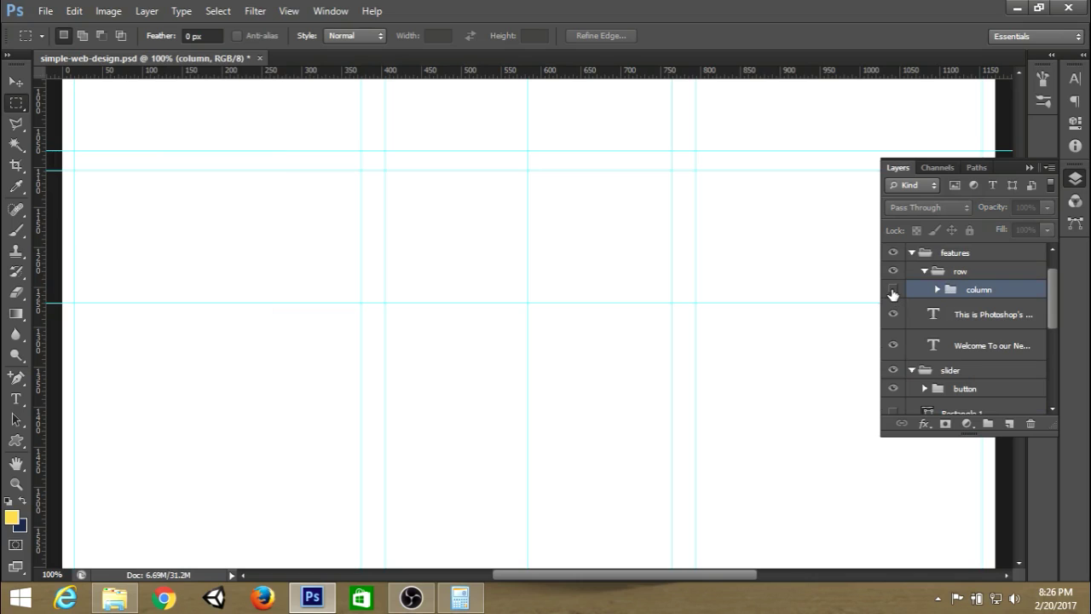
pyautogui.click(892, 291)
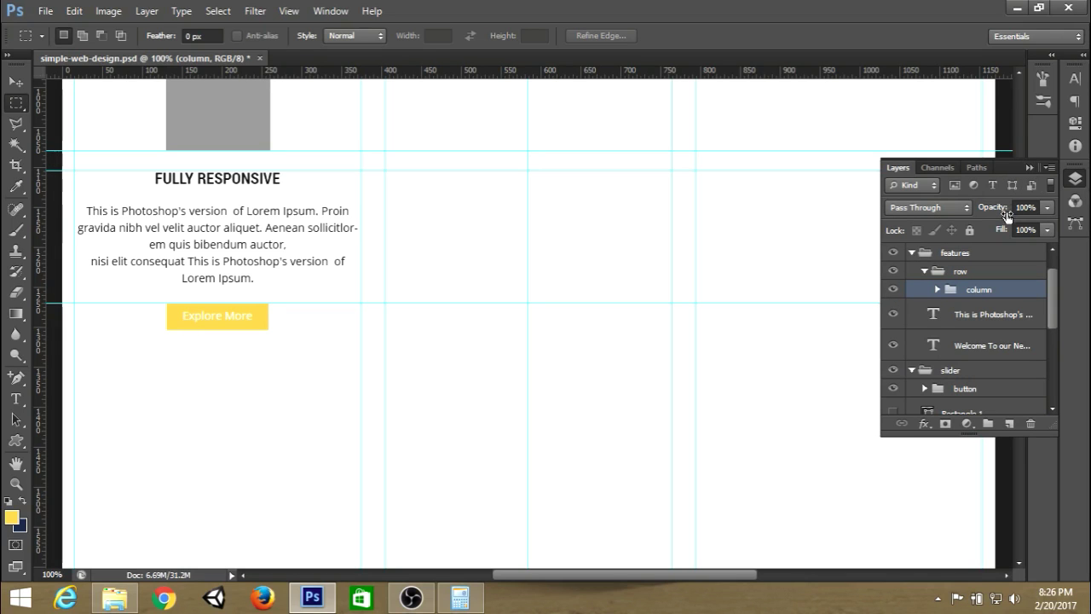
pyautogui.hotkey('ctrl', 'j')
pyautogui.hotkey('ctrl', 't')
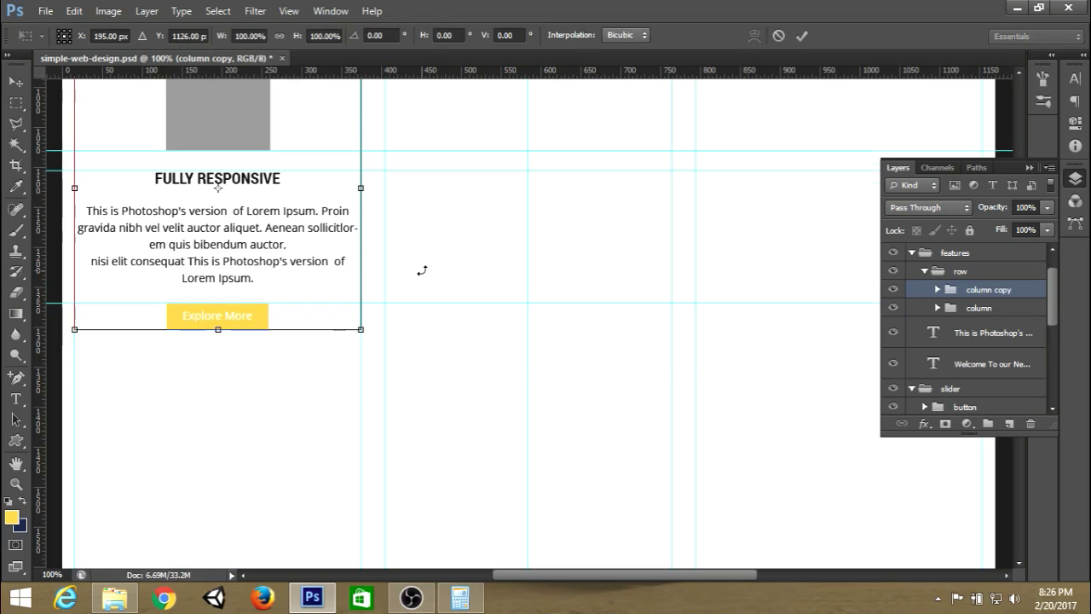
pyautogui.scroll(3, 421, 270)
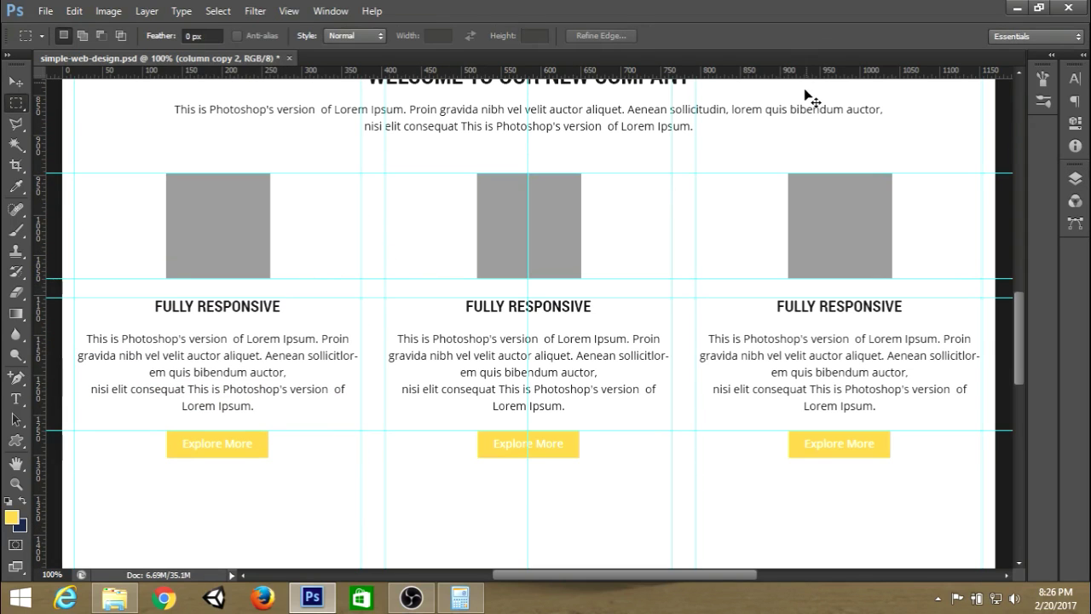
pyautogui.hotkey('ctrl', 's')
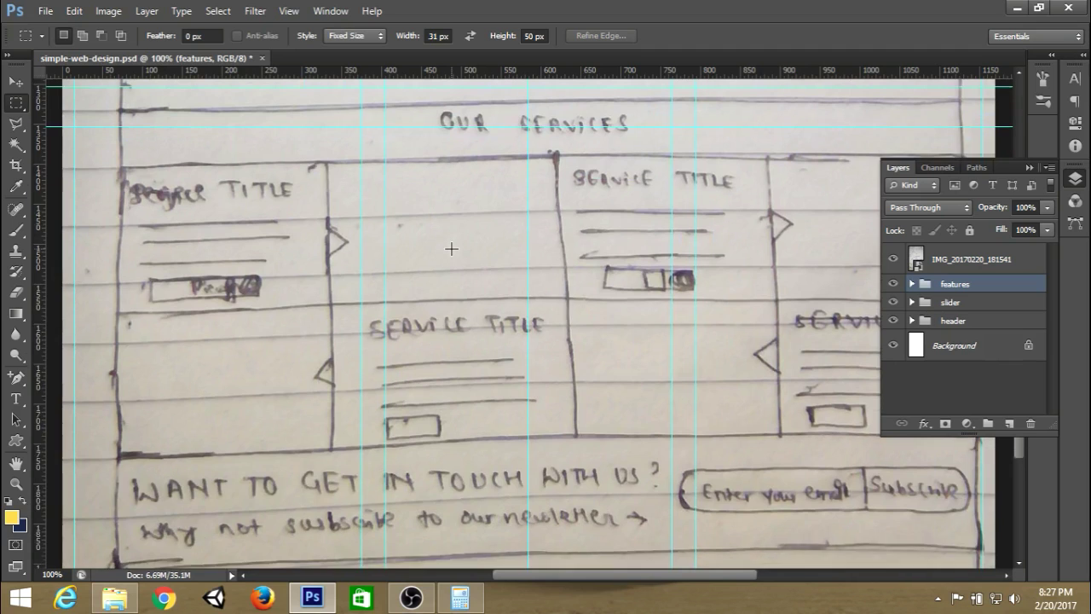
# Step: Check the "Our Services" area of the sketch, hide the sketch image layer and duplicate the features group
pyautogui.scroll(2, 451, 247)
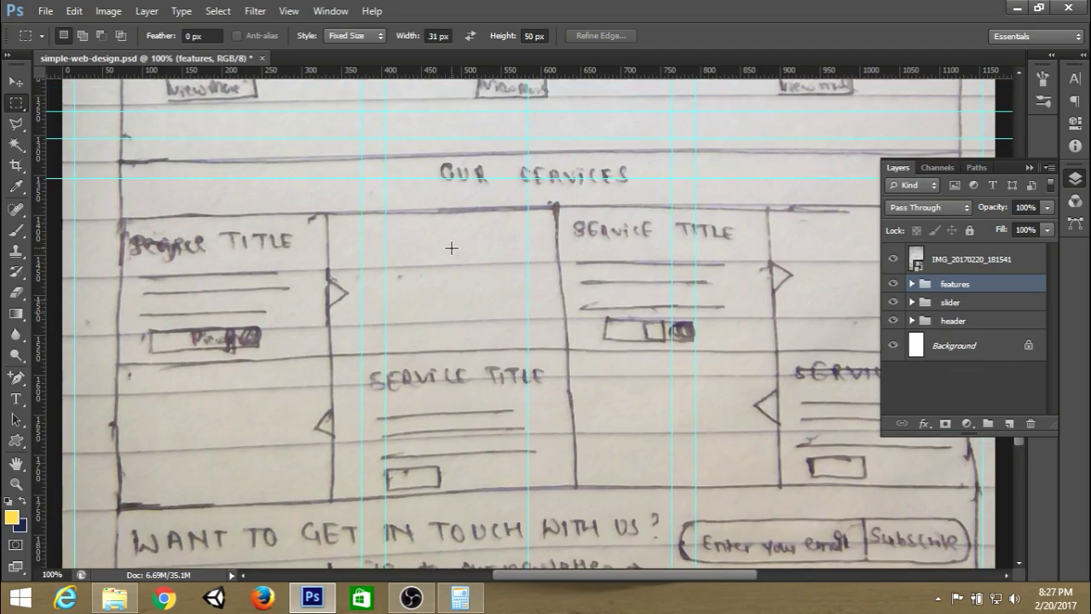
pyautogui.scroll(-1, 451, 247)
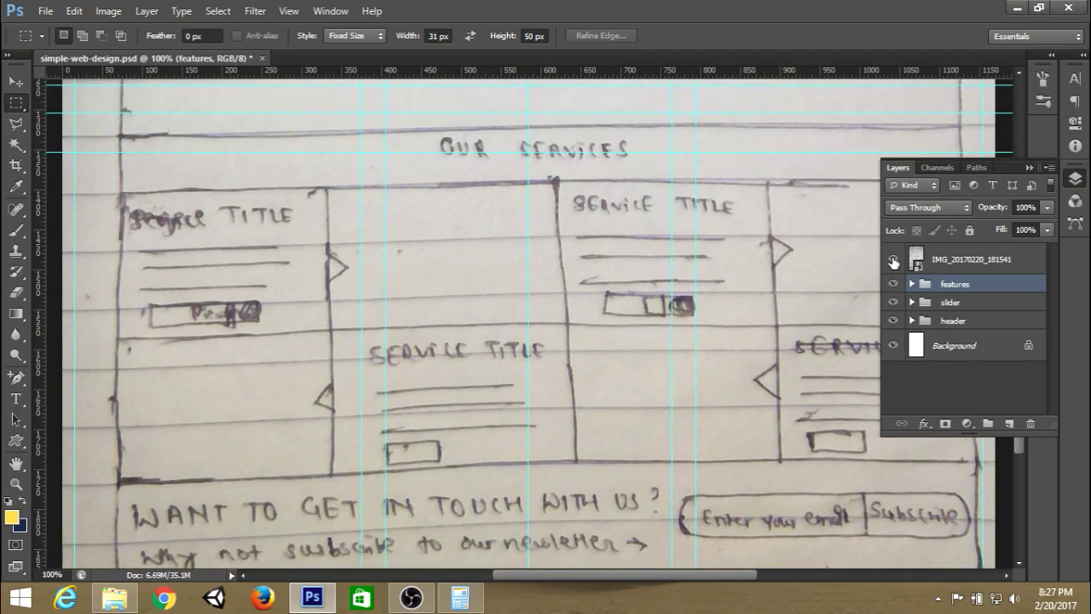
pyautogui.click(893, 259)
pyautogui.hotkey('ctrl', 'j')
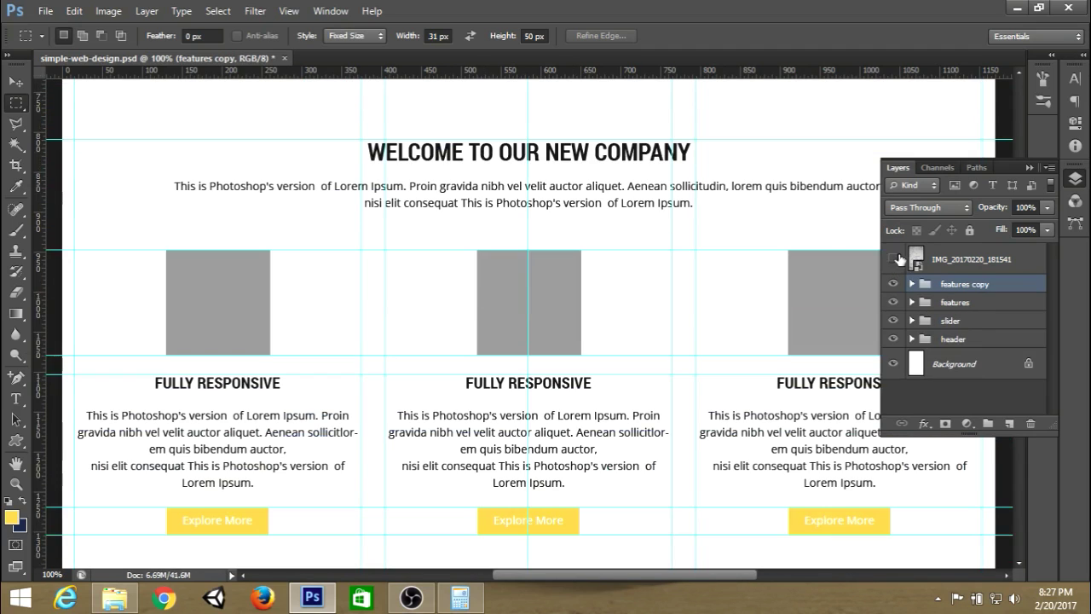
# Step: Move the duplicated features group down so its heading starts at the lowest guide, beneath the original section's buttons
pyautogui.click(1029, 167)
pyautogui.scroll(-3, 933, 250)
pyautogui.hotkey('ctrl', 't')
pyautogui.moveTo(871, 246); pyautogui.dragTo(695, 392)
pyautogui.press('Return')
pyautogui.press('m')
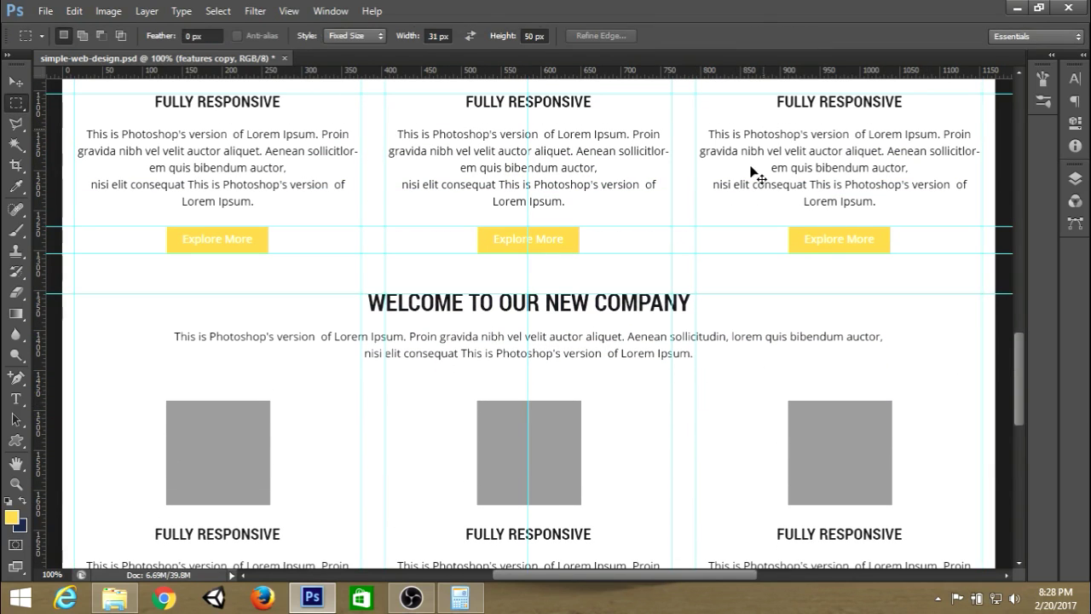
# Step: Mark an 80 px space below the lowest guide with a fixed-size selection and place a horizontal guide at its lower edge
pyautogui.scroll(-1, 762, 151)
pyautogui.scroll(-3, 321, 213)
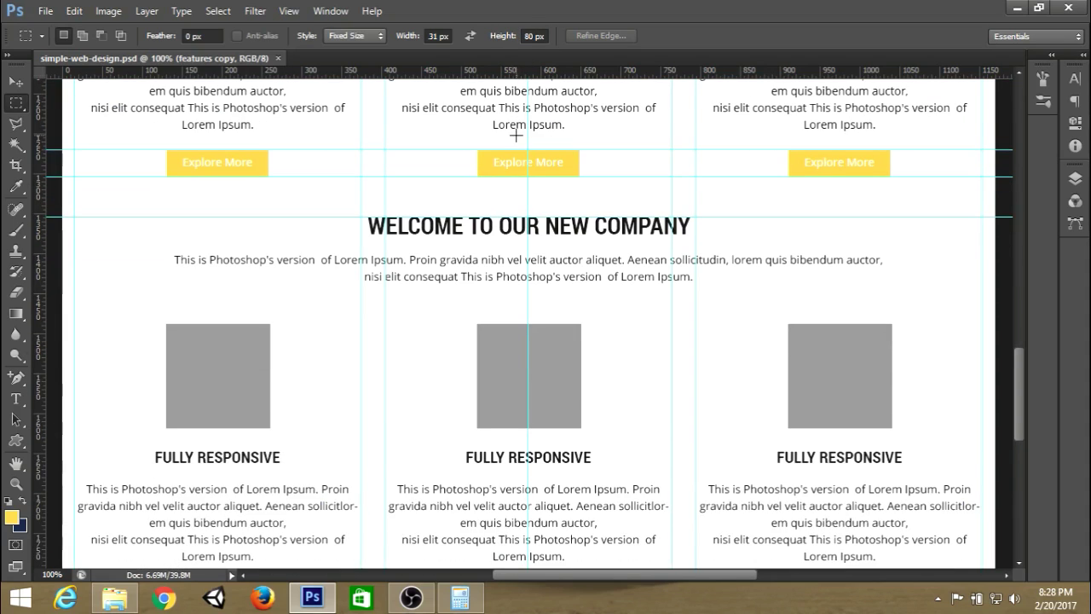
pyautogui.click(319, 216)
pyautogui.click(319, 216)
pyautogui.moveTo(450, 72); pyautogui.dragTo(426, 281)
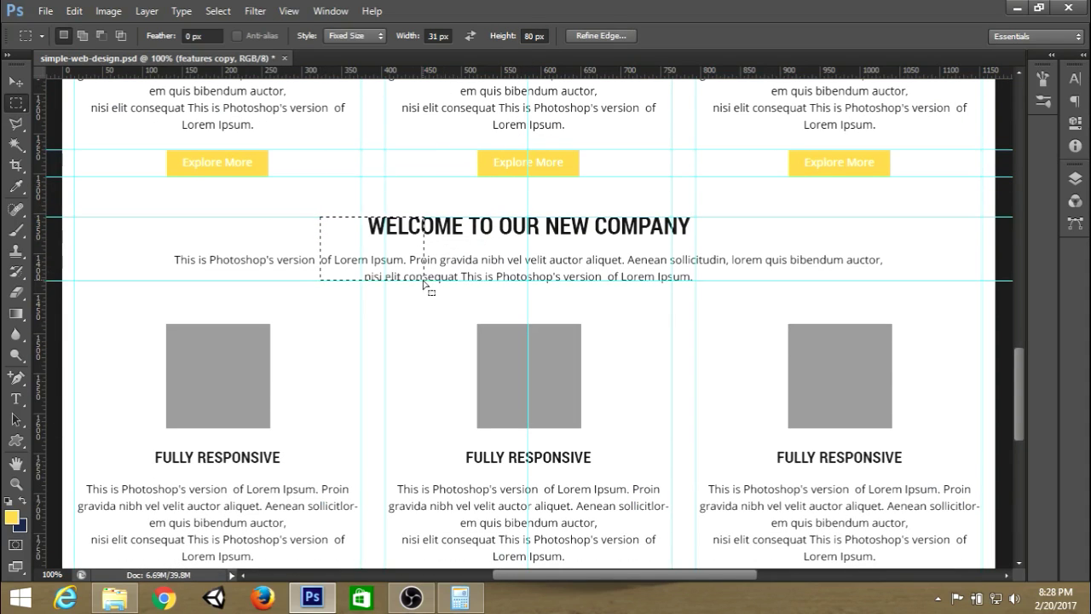
# Step: Clear the selection and move the duplicated features group down so its heading starts at the new guide
pyautogui.hotkey('ctrl', 'd')
pyautogui.hotkey('ctrl', 't')
pyautogui.moveTo(580, 257); pyautogui.dragTo(574, 306)
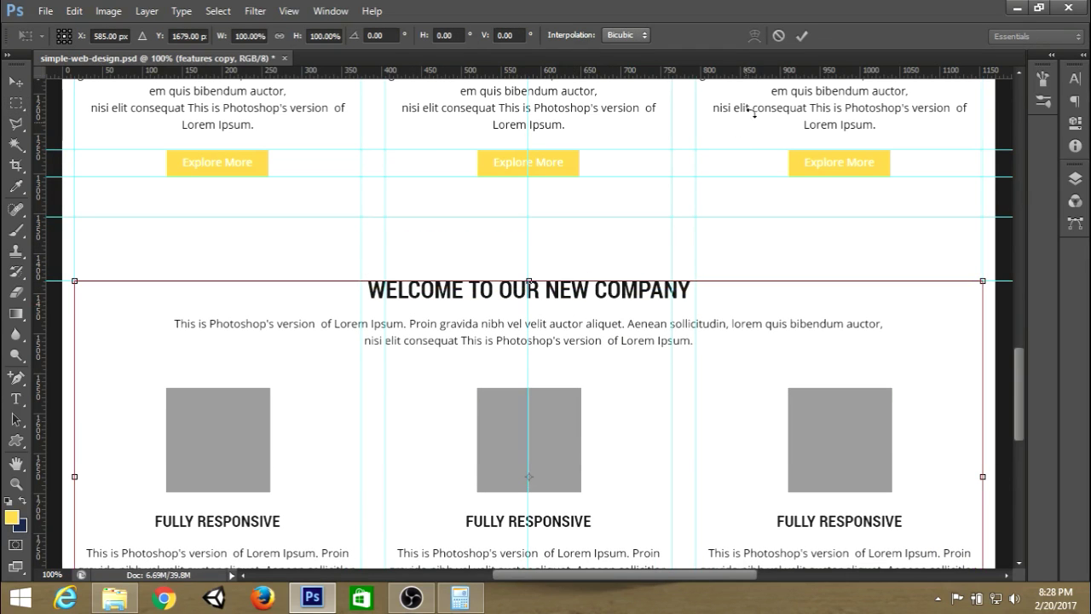
pyautogui.click(801, 36)
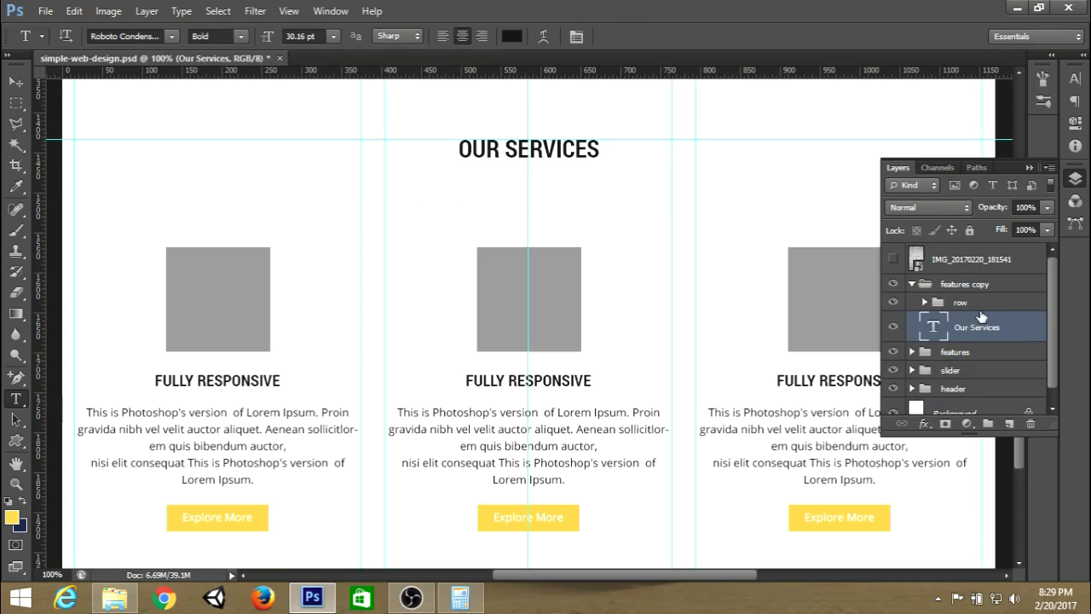
# Step: Delete the row group from the features copy group and save the document
pyautogui.click(964, 303)
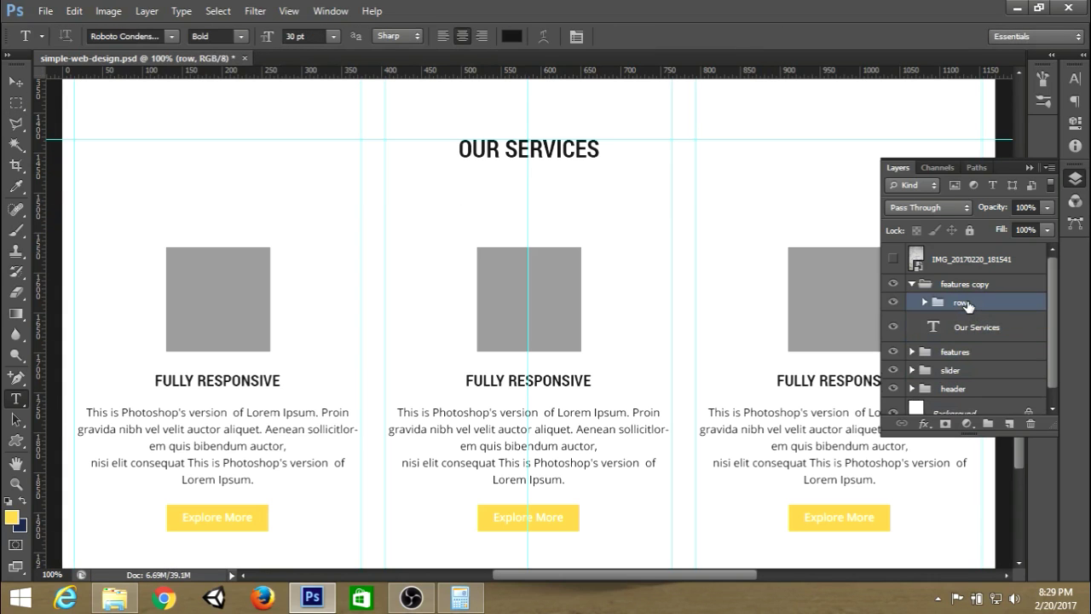
pyautogui.press('Delete')
pyautogui.hotkey('ctrl', 's')
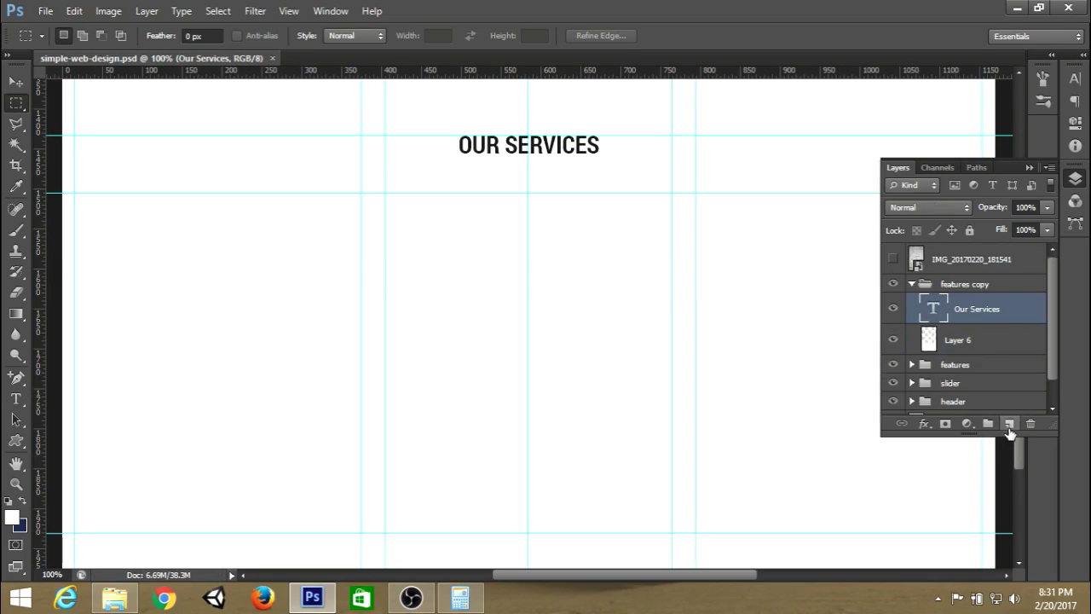
# Step: On a new layer, select the area between the outer guides below "Our Services" and add a horizontal guide at the selection's vertical middle
pyautogui.click(163, 236)
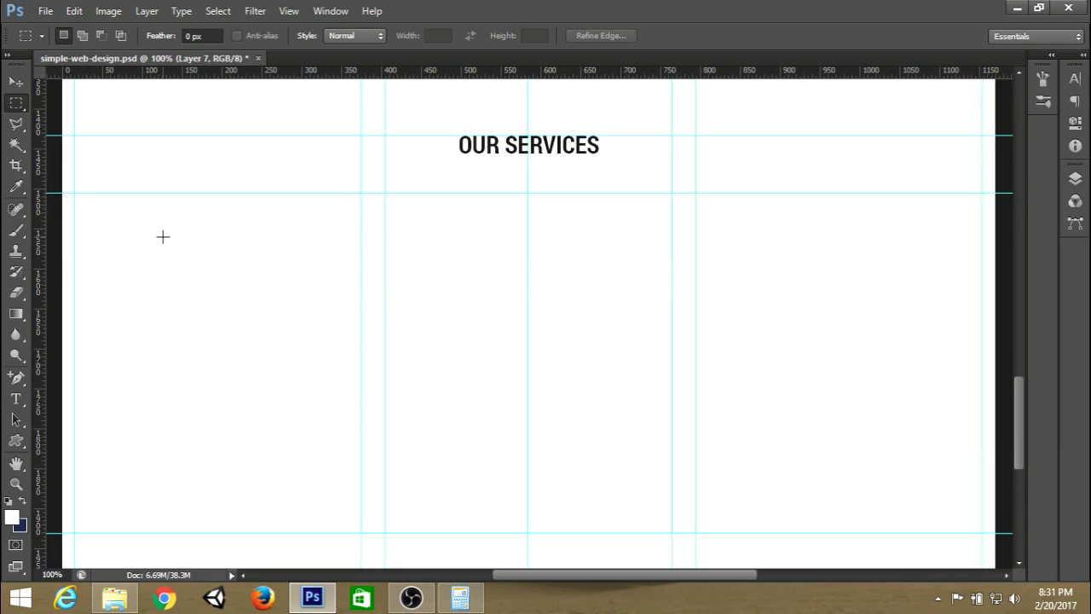
pyautogui.scroll(-1, 119, 205)
pyautogui.moveTo(75, 167); pyautogui.dragTo(983, 507)
pyautogui.click(218, 10)
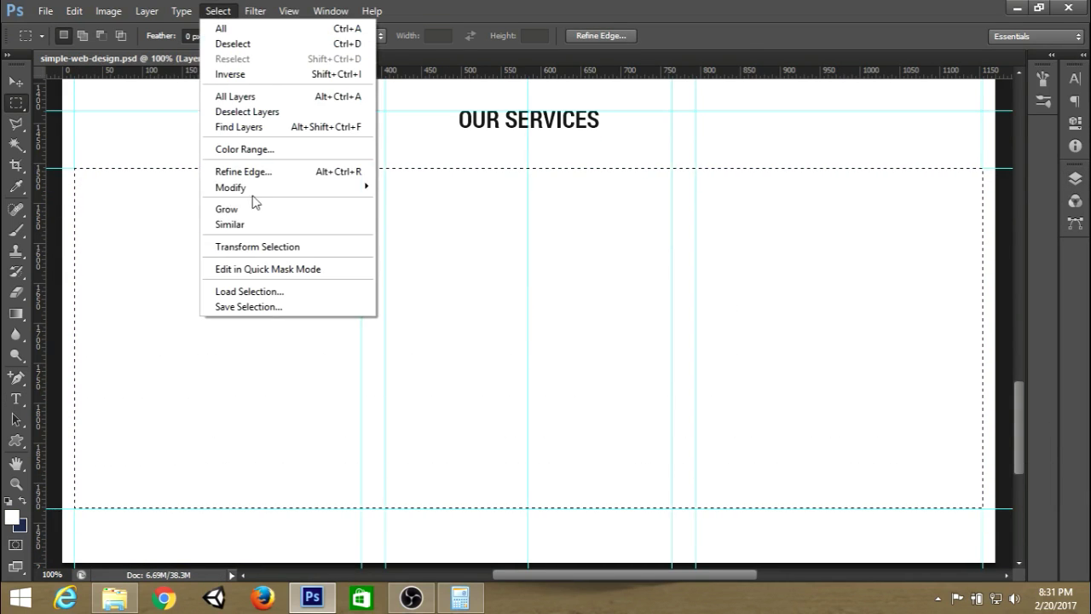
pyautogui.click(256, 249)
pyautogui.moveTo(124, 70); pyautogui.dragTo(298, 329)
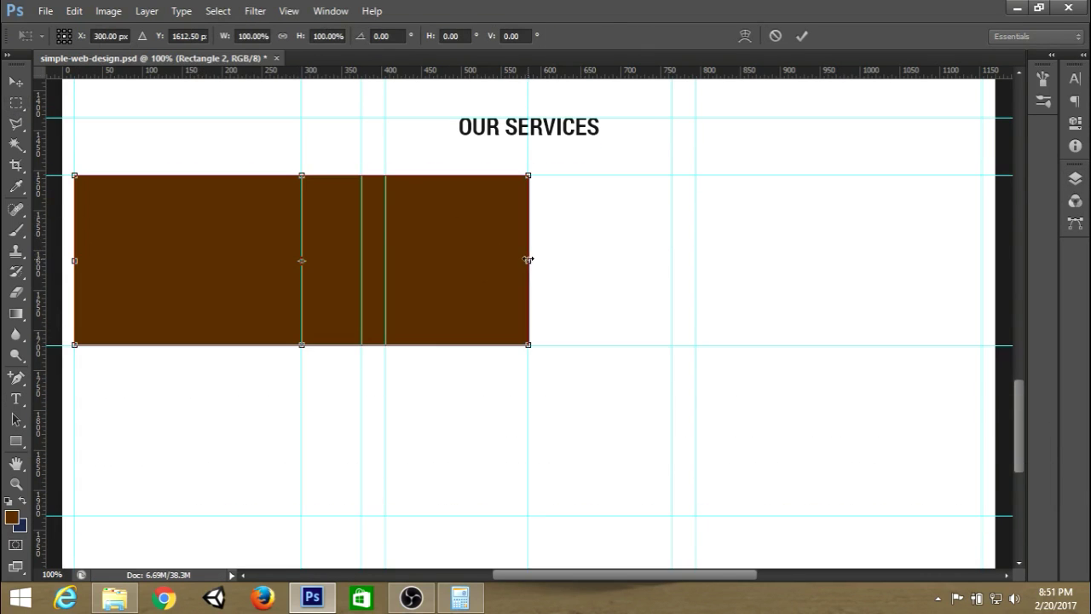
# Step: Narrow the brown rectangle to 50% width and place a duplicate directly beside it, ending at the page's centre guide
pyautogui.moveTo(528, 261); pyautogui.dragTo(300, 261)
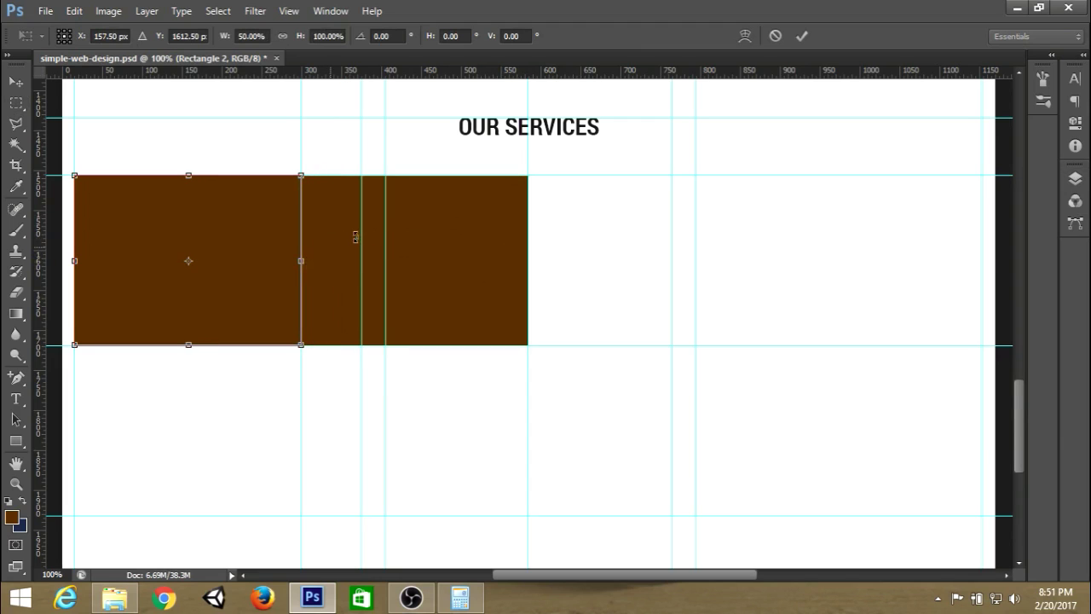
pyautogui.click(802, 36)
pyautogui.click(1074, 178)
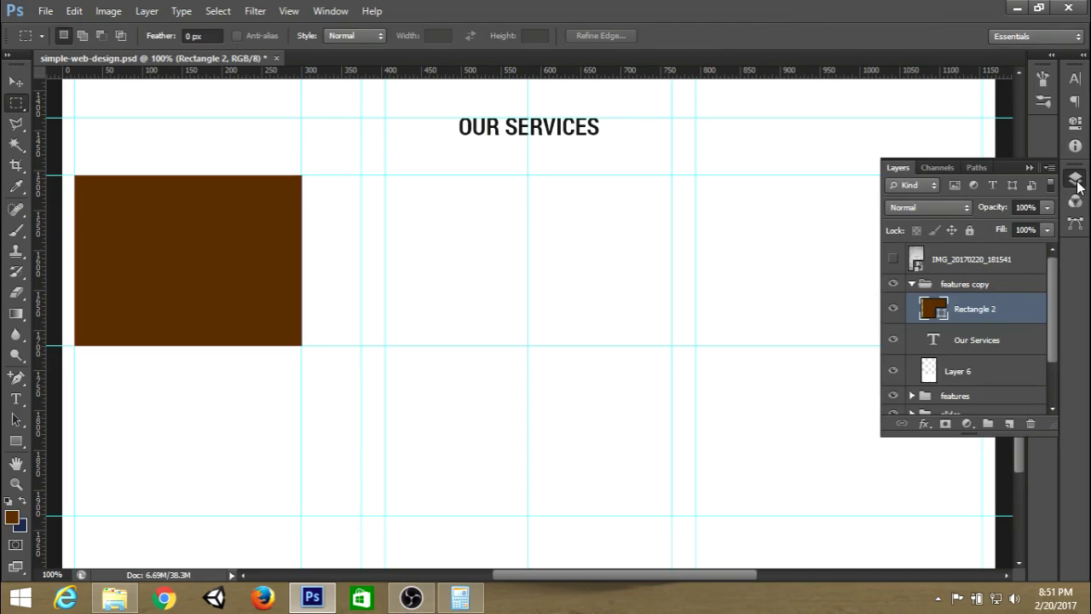
pyautogui.hotkey('ctrl', 'j')
pyautogui.hotkey('ctrl', 't')
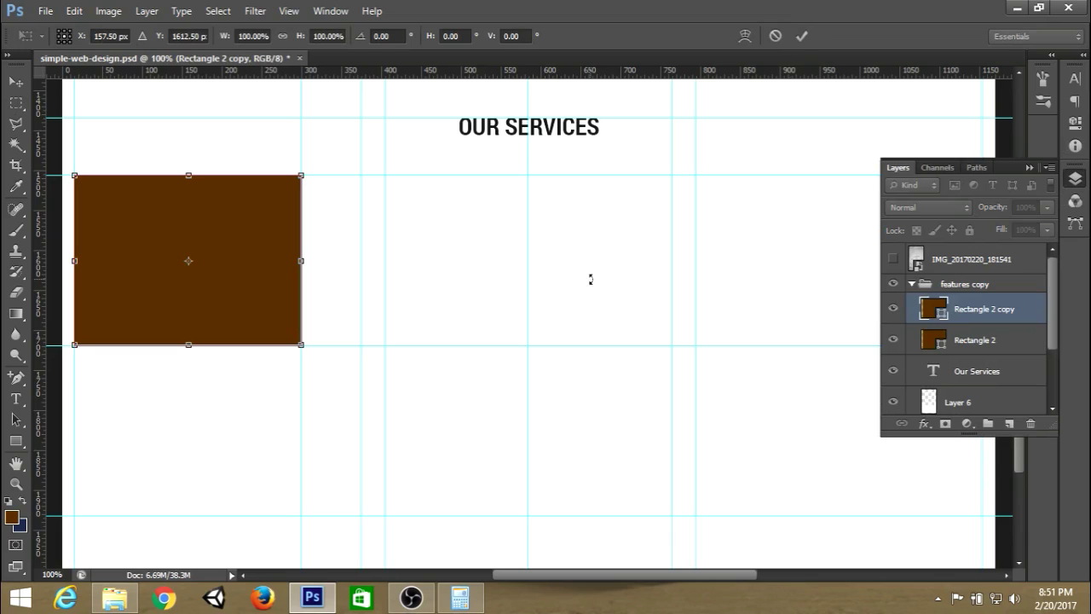
pyautogui.moveTo(269, 273); pyautogui.dragTo(608, 314)
pyautogui.click(801, 36)
# Step: Scale the placed juggling-man illustration to the height of the second rectangle and clip it to the Rectangle 2 copy layer
pyautogui.moveTo(771, 432); pyautogui.dragTo(643, 353)
pyautogui.click(803, 36)
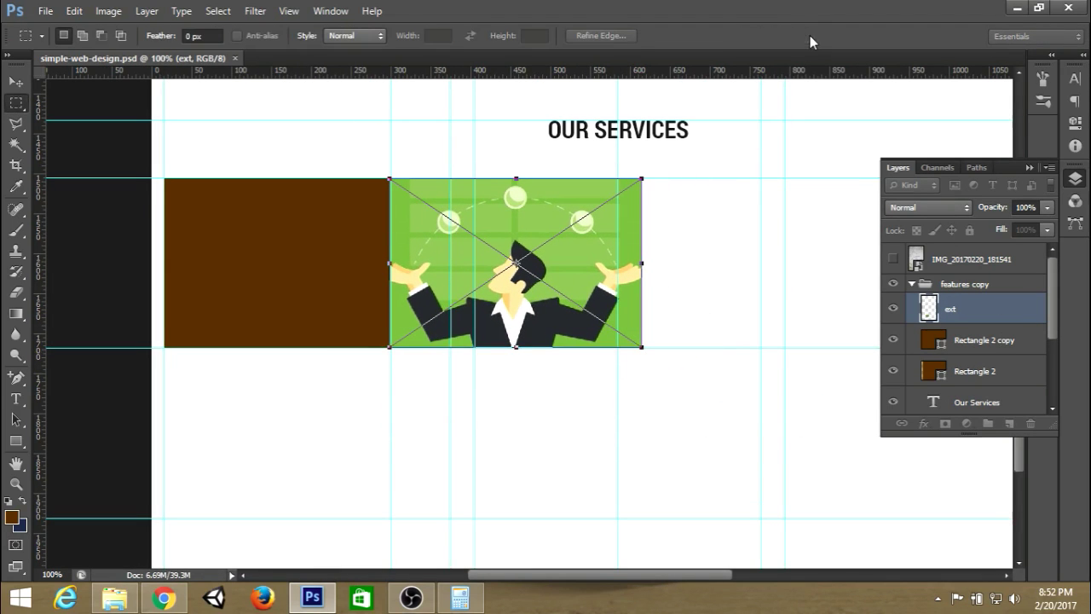
pyautogui.rightClick(983, 323)
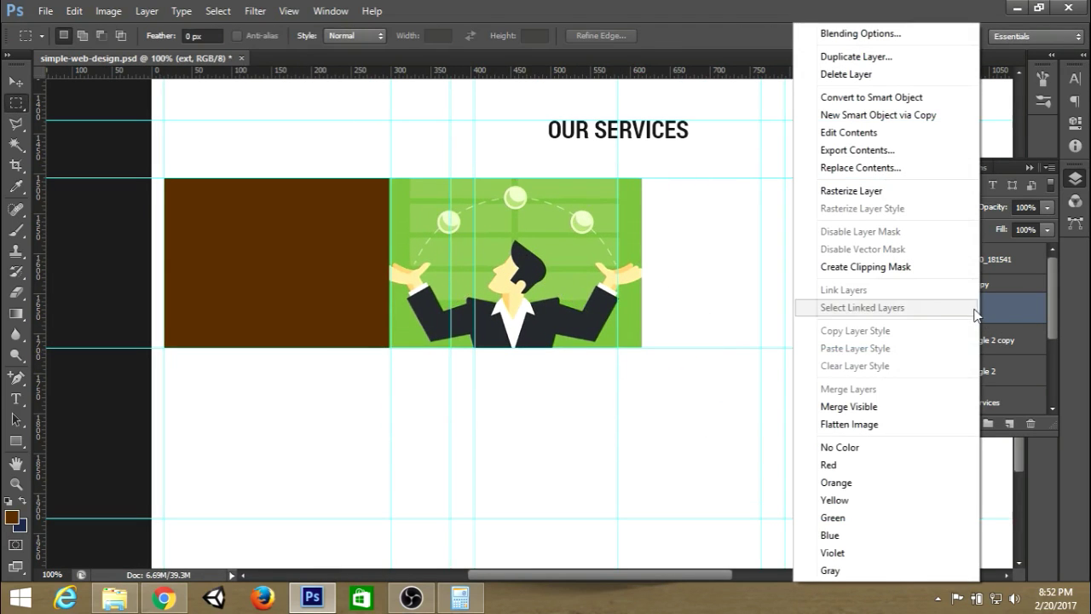
pyautogui.click(860, 266)
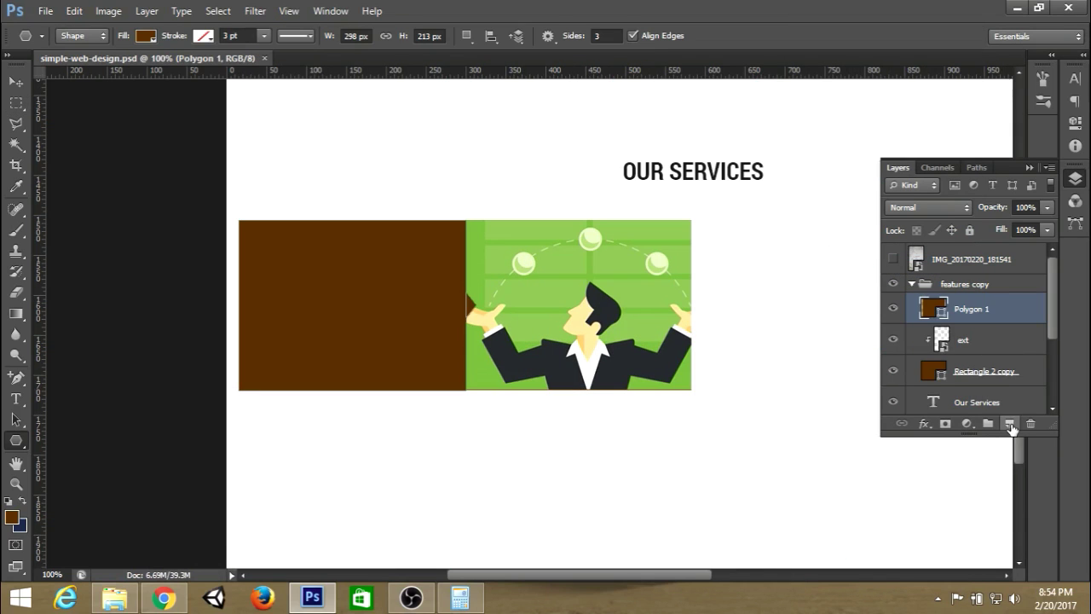
# Step: Add a new layer above Polygon 1 and save the document with the guides shown
pyautogui.click(1009, 423)
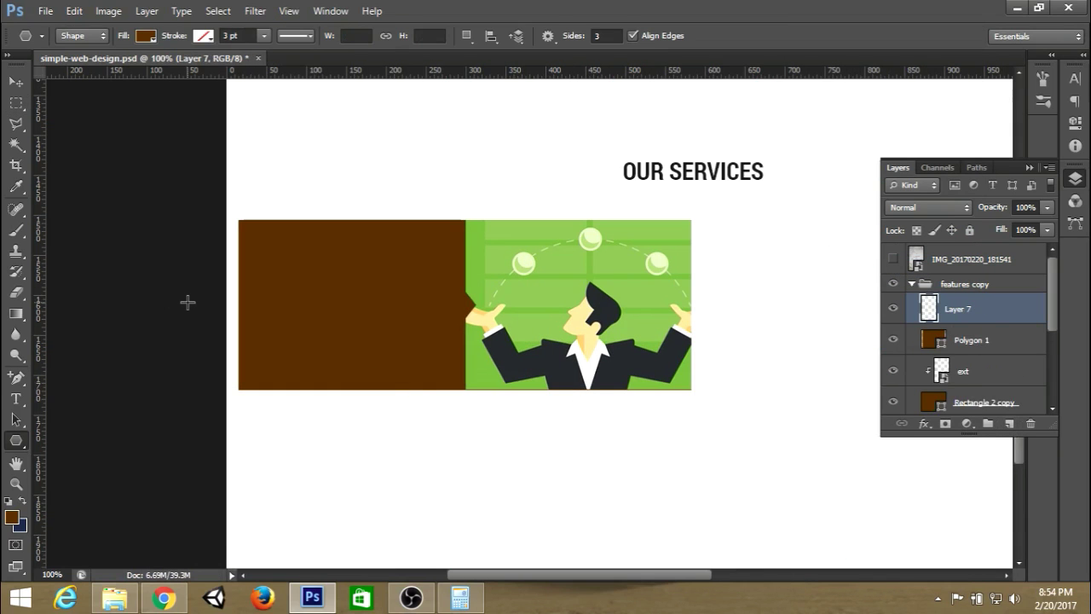
pyautogui.hotkey('ctrl', ';')
pyautogui.hotkey('ctrl', 's')
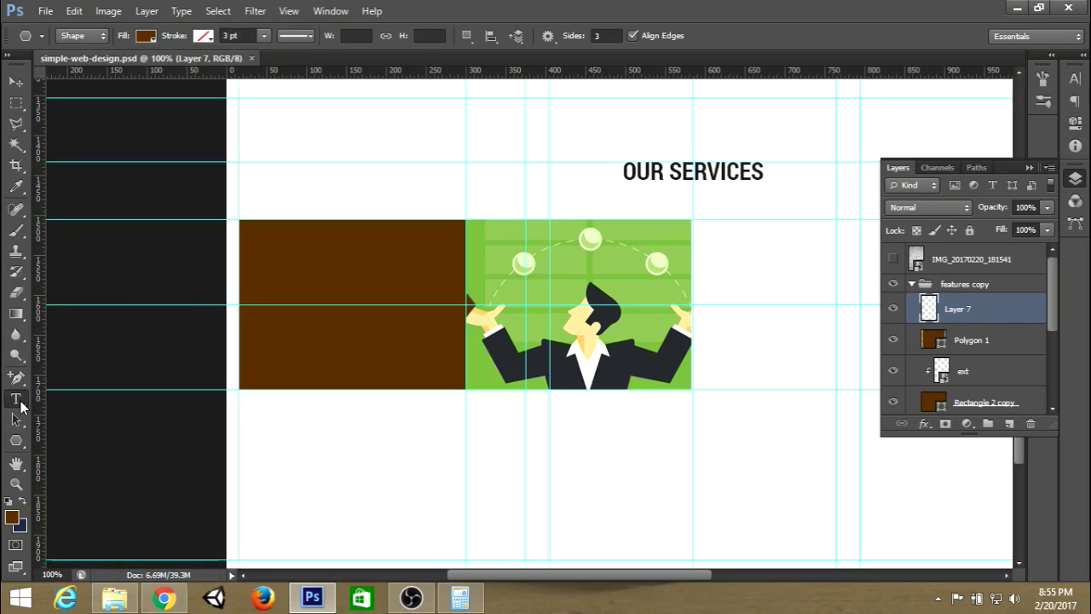
# Step: Add the white, left-aligned title "My New Awesome Project" in Roboto Condensed Bold near the upper edge of the brown rectangle
pyautogui.click(17, 399)
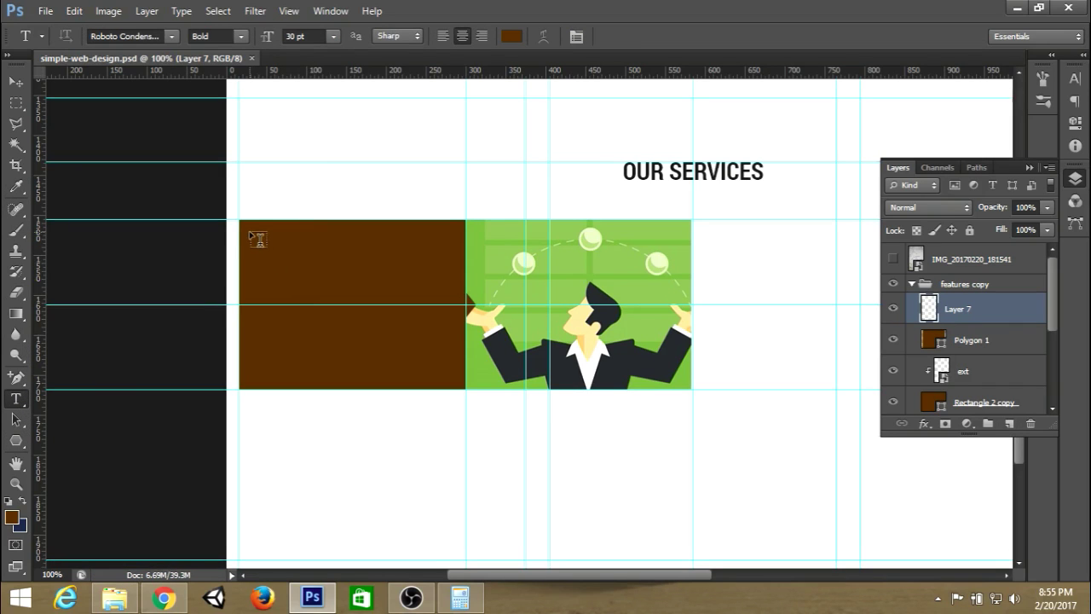
pyautogui.scroll(3, 401, 247)
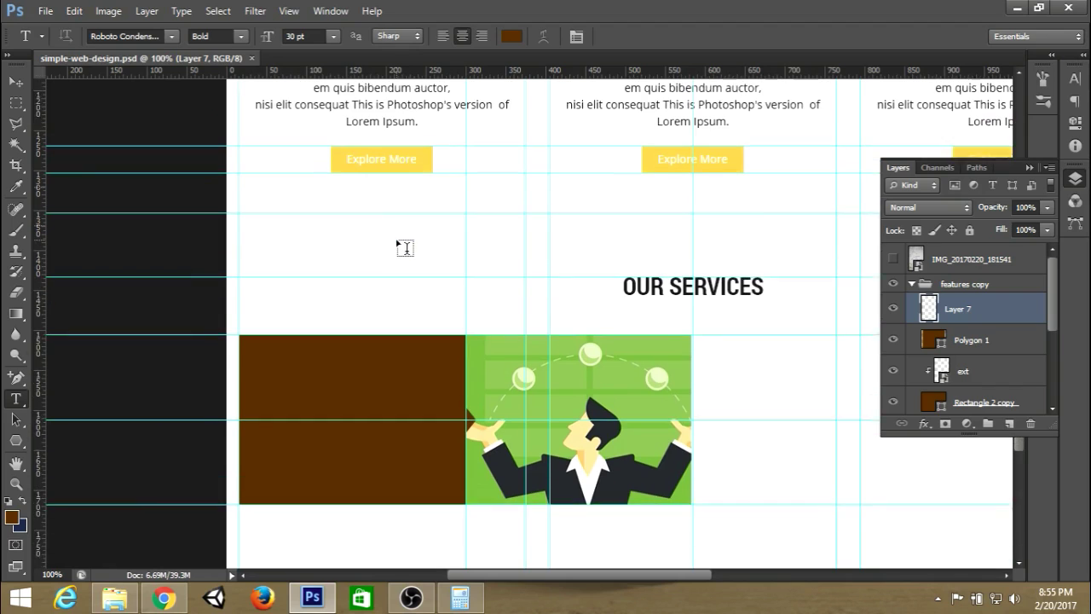
pyautogui.scroll(-1, 405, 247)
pyautogui.click(262, 312)
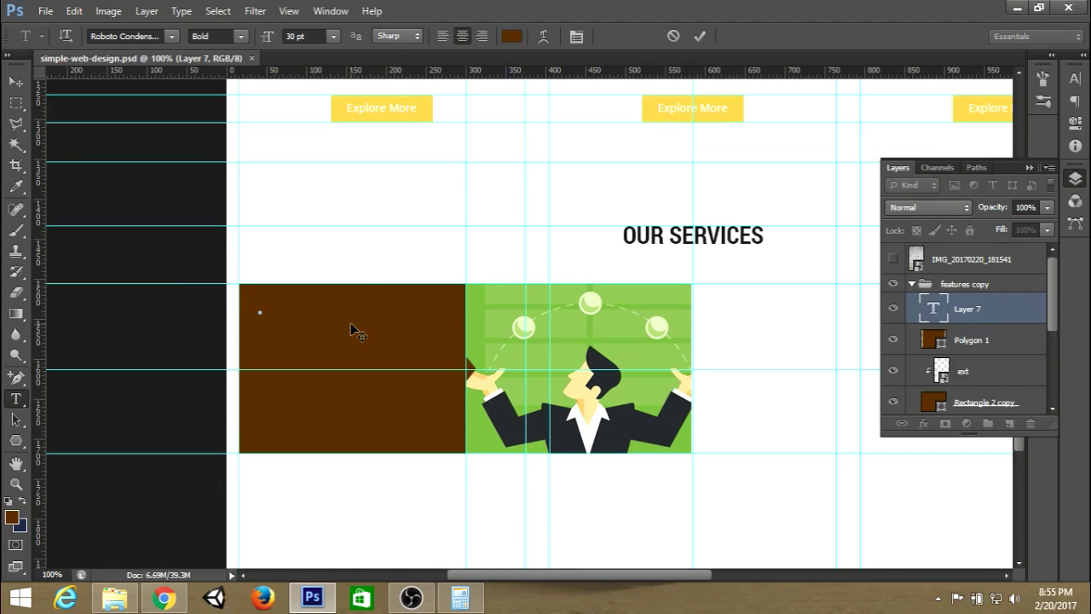
pyautogui.write('MY NEW AWESOME PROJE')
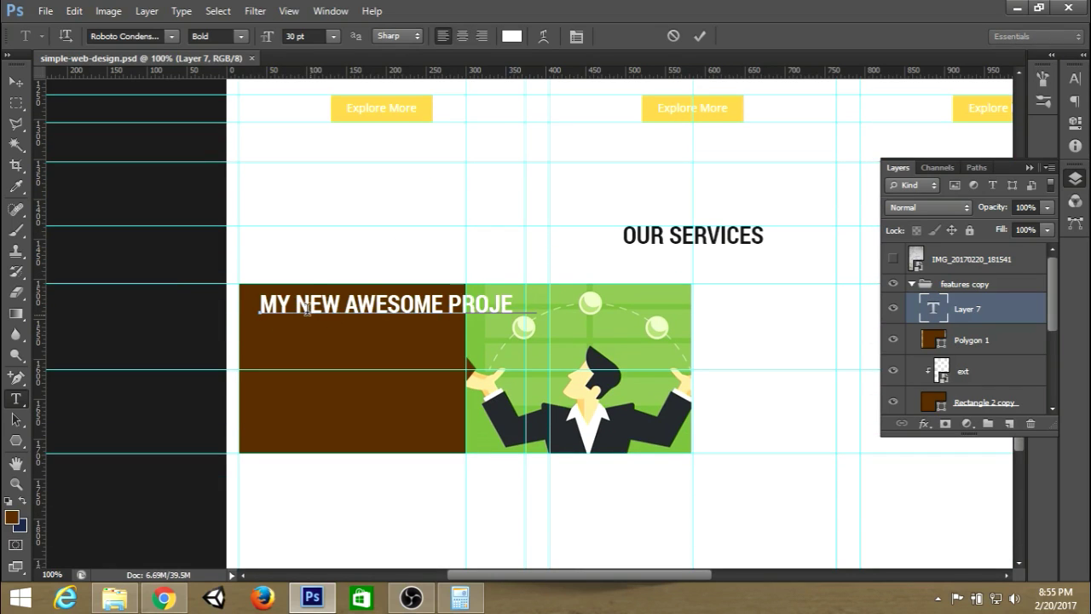
pyautogui.write('CT')
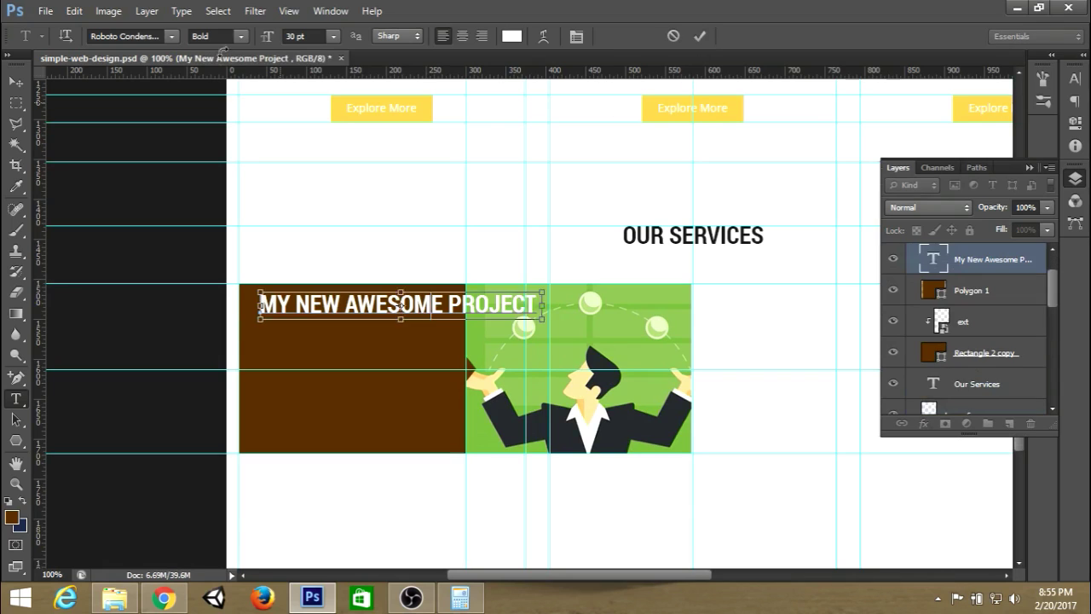
# Step: Set the whole title's font size to 20 pt
pyautogui.hotkey('ctrl', 'a')
pyautogui.click(333, 36)
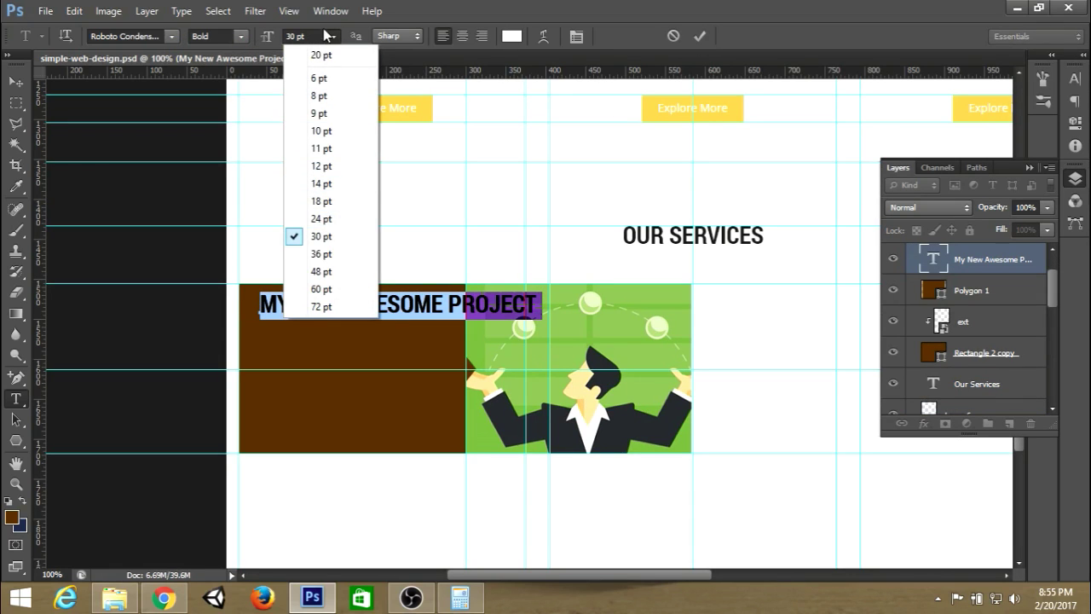
pyautogui.click(321, 236)
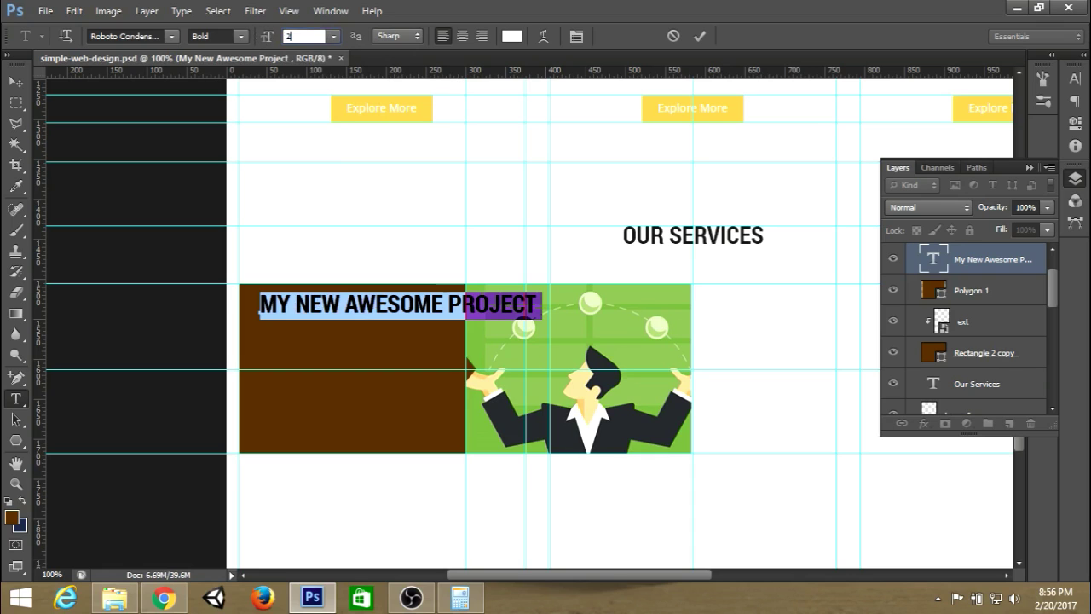
pyautogui.write('20')
pyautogui.press('Return')
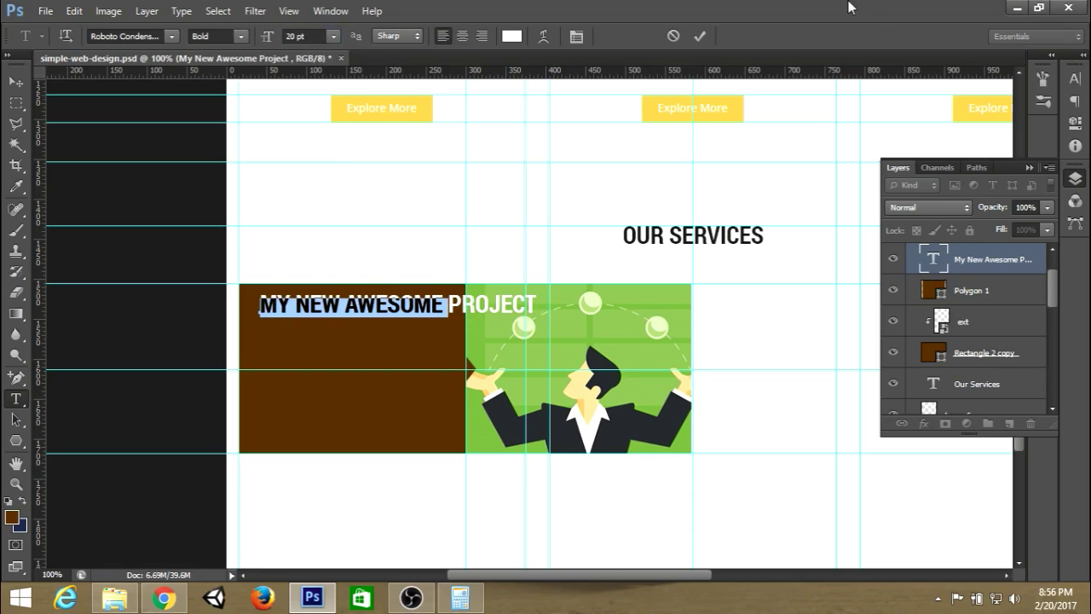
pyautogui.click(699, 35)
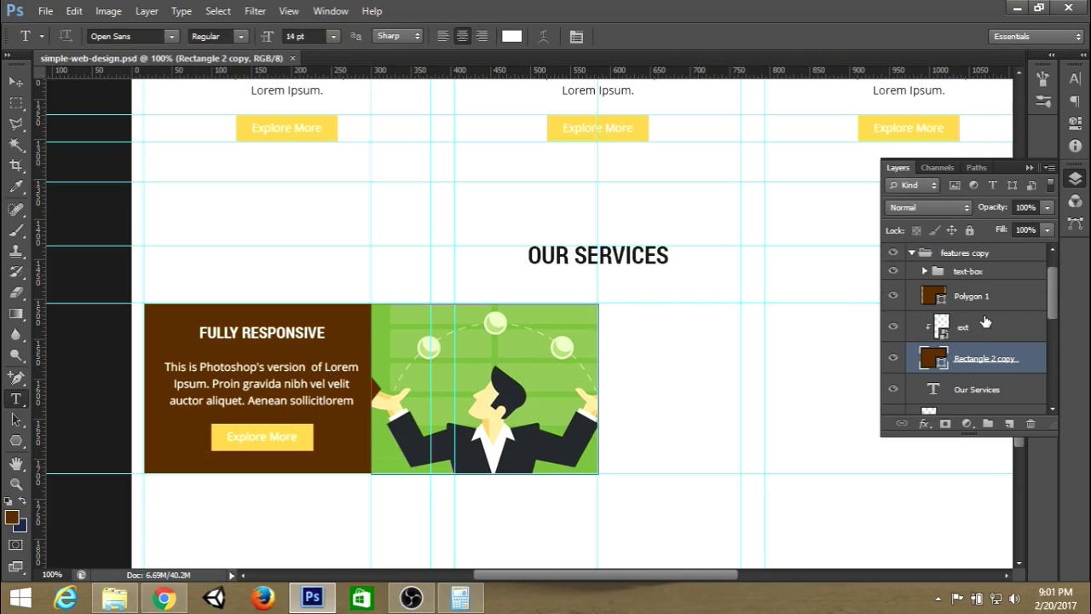
# Step: Group the text-box group with the Polygon 1, ext and Rectangle 2 copy layers and name the new group "service1"
pyautogui.scroll(1, 985, 321)
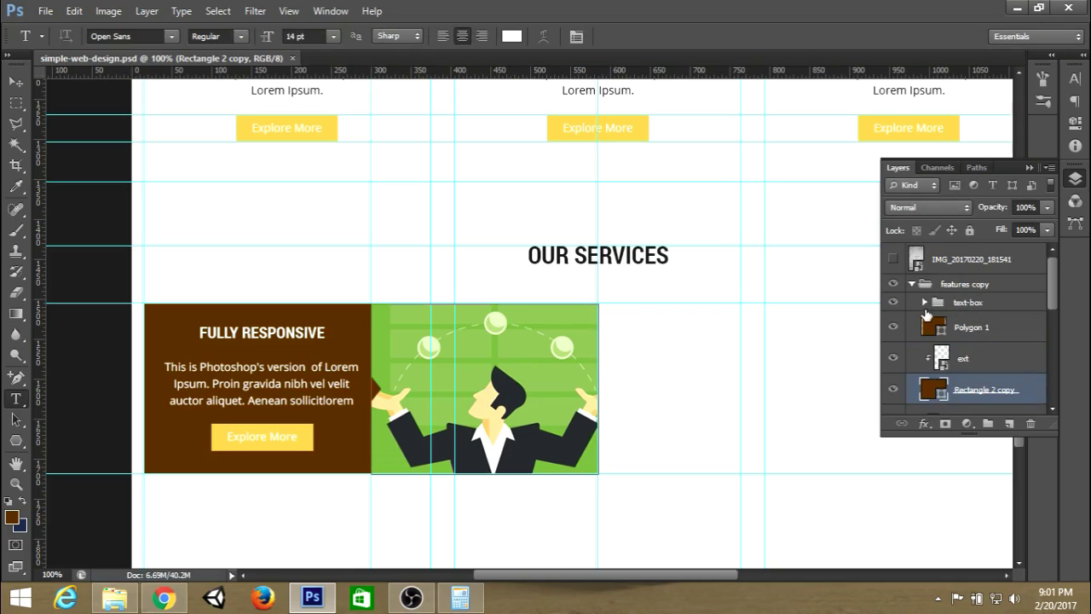
pyautogui.click(911, 285)
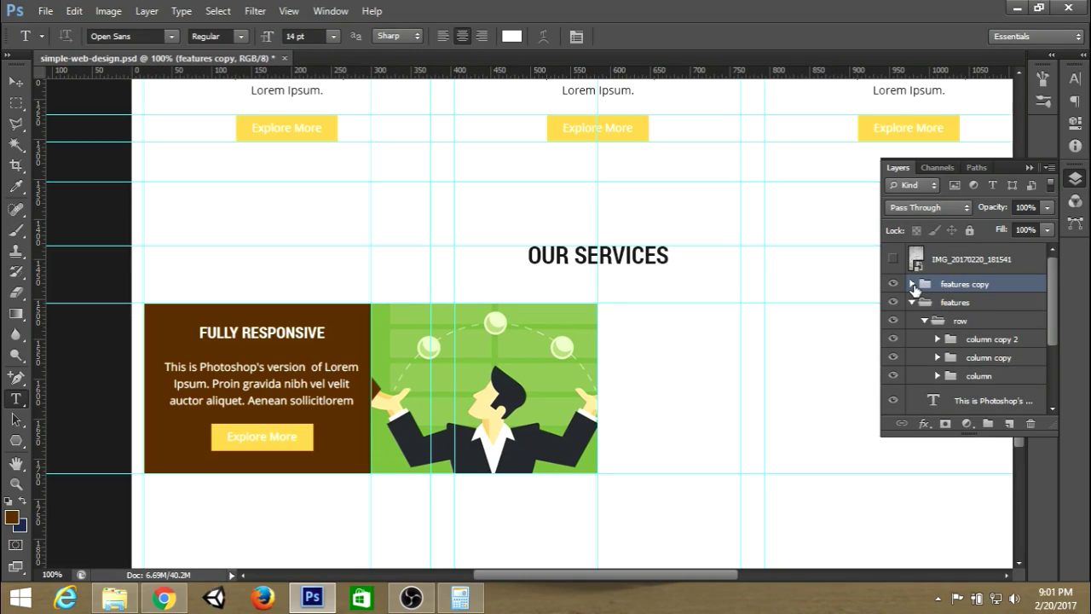
pyautogui.click(912, 283)
pyautogui.click(968, 303)
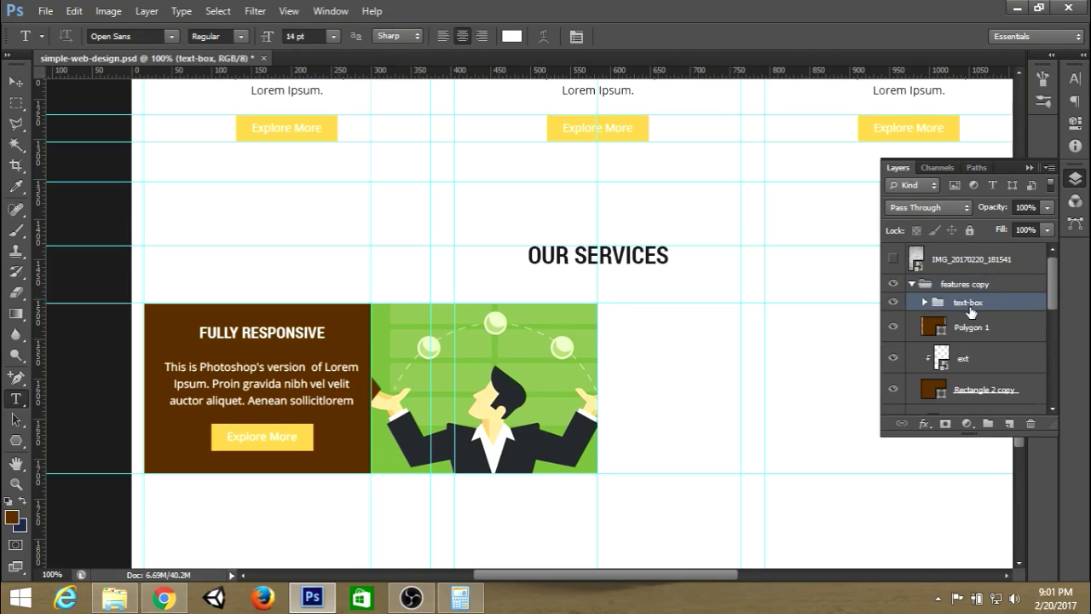
pyautogui.scroll(-1, 968, 309)
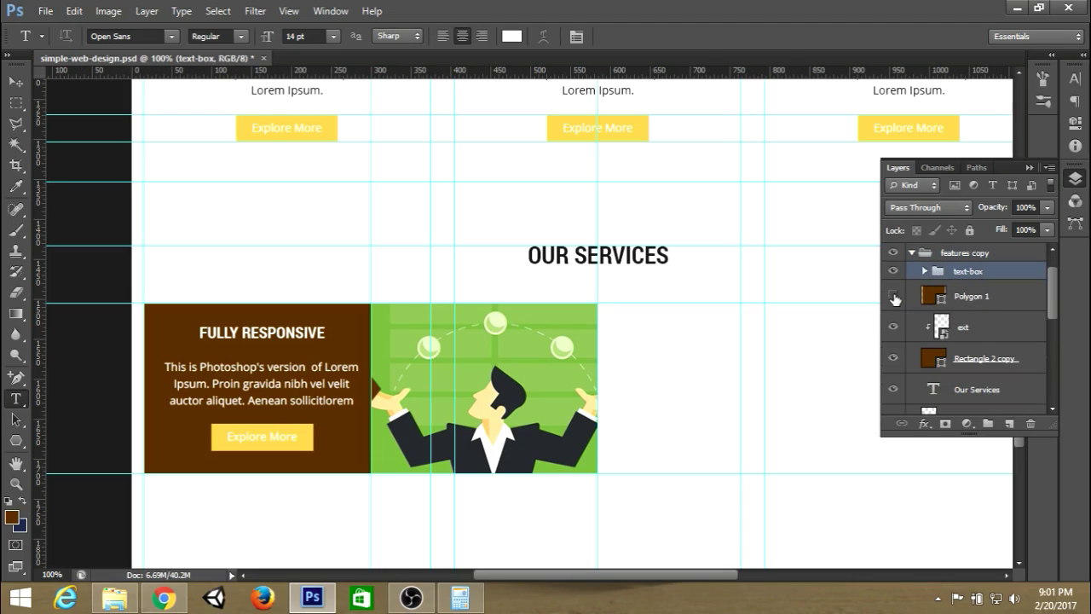
pyautogui.scroll(-1, 984, 355)
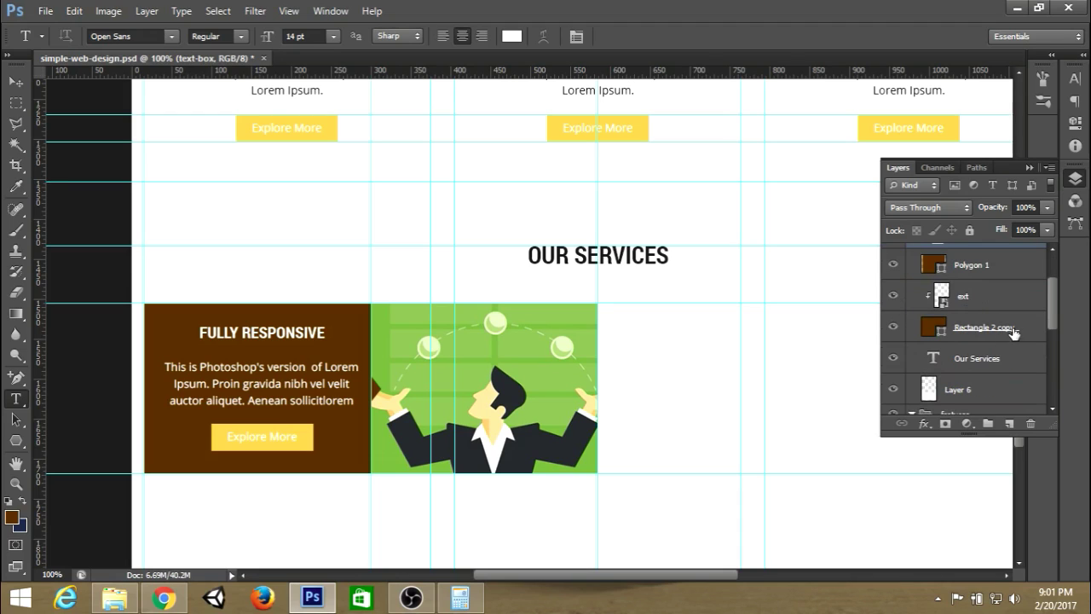
pyautogui.keyDown('shift'); pyautogui.click(1013, 333); pyautogui.keyUp('shift')
pyautogui.hotkey('ctrl', 'g')
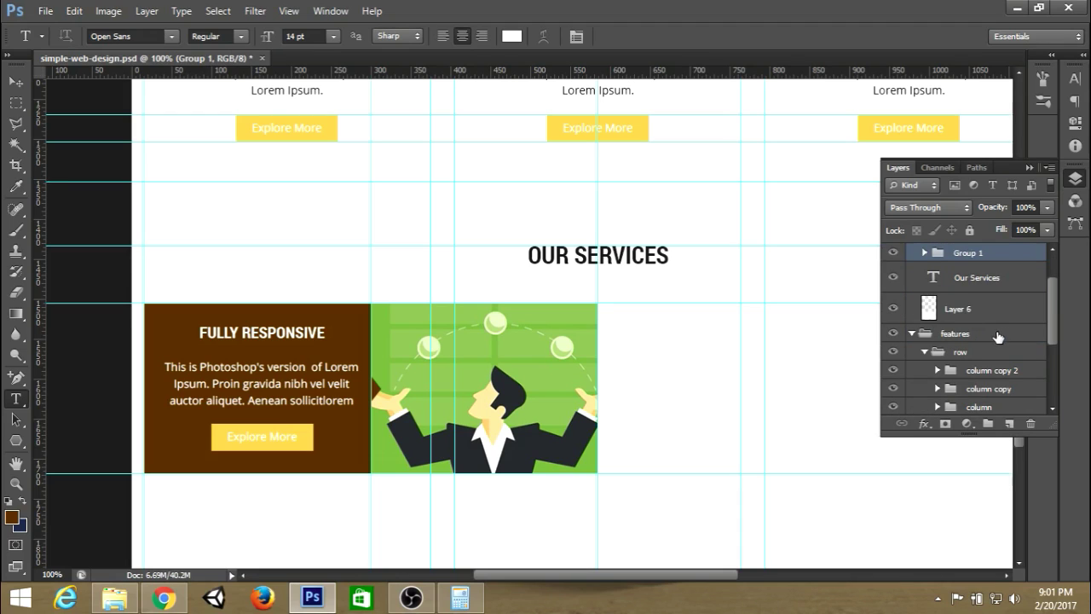
pyautogui.doubleClick(968, 284)
pyautogui.write('service1')
pyautogui.press('Return')
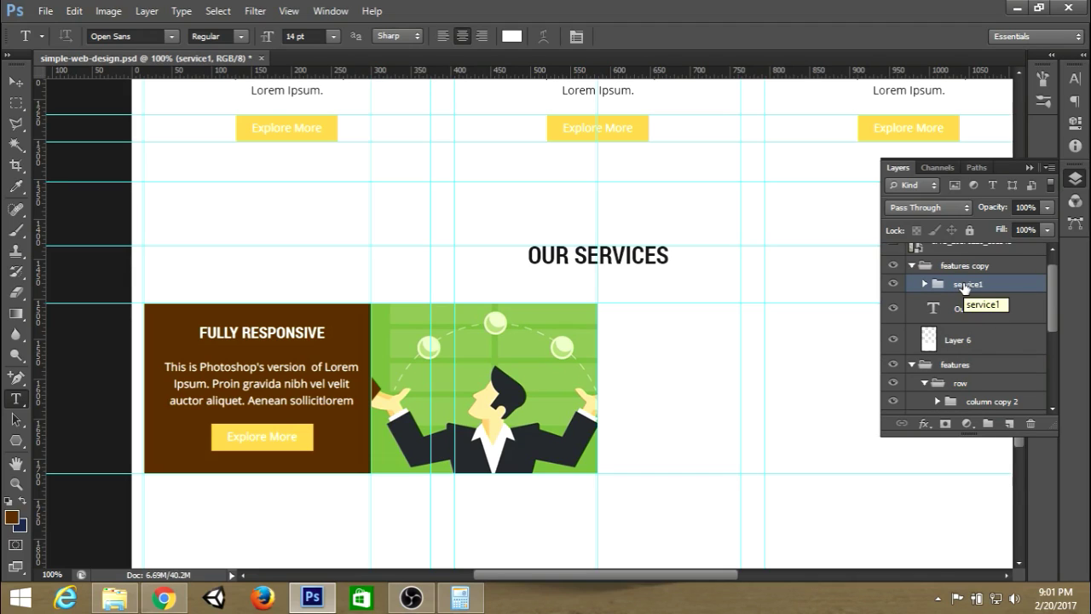
# Step: Duplicate the service1 group and place the copy beside the original, starting at the page's centre guide
pyautogui.hotkey('ctrl', 'j')
pyautogui.click(1028, 168)
pyautogui.hotkey('ctrl', 't')
pyautogui.moveTo(401, 374); pyautogui.dragTo(814, 369)
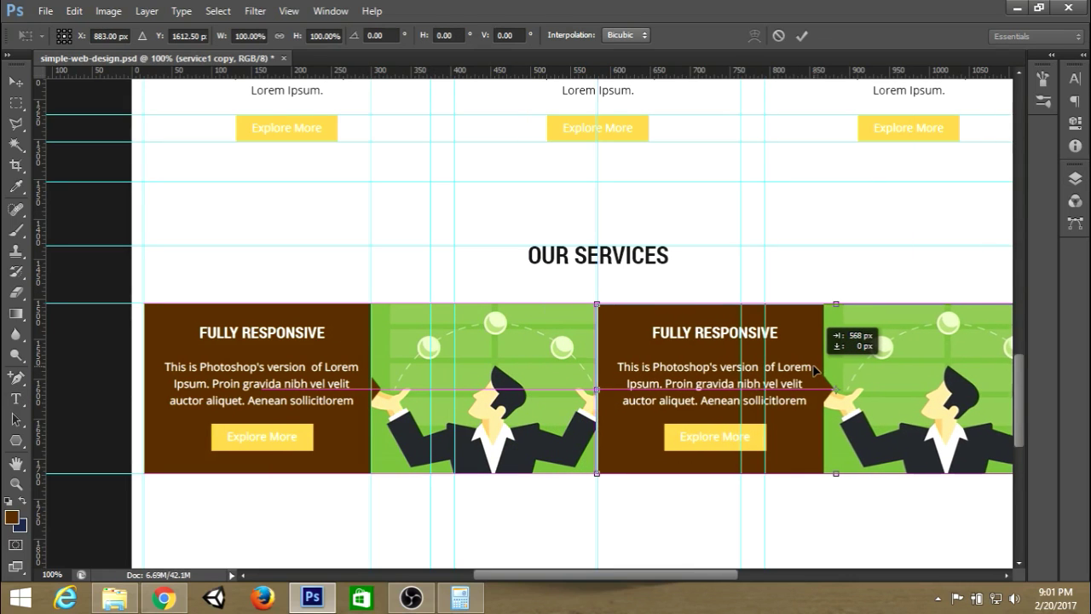
pyautogui.click(801, 36)
pyautogui.press('t')
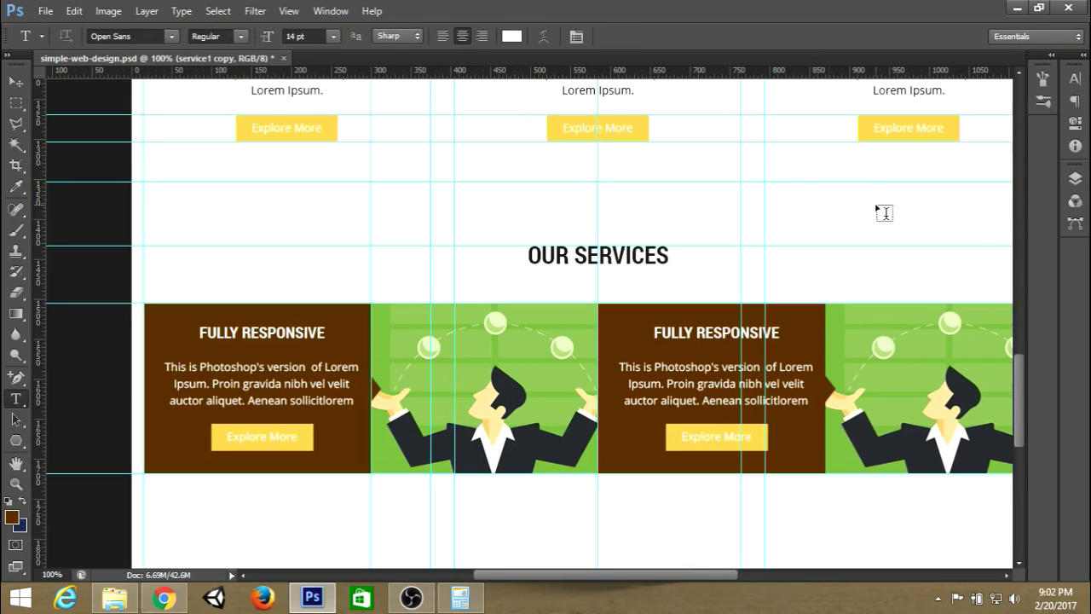
# Step: Duplicate the service1 and service1 copy groups together and move the copies straight down 212 px to form a second row beneath them
pyautogui.hscroll(3, 847, 213)
pyautogui.scroll(-3, 825, 224)
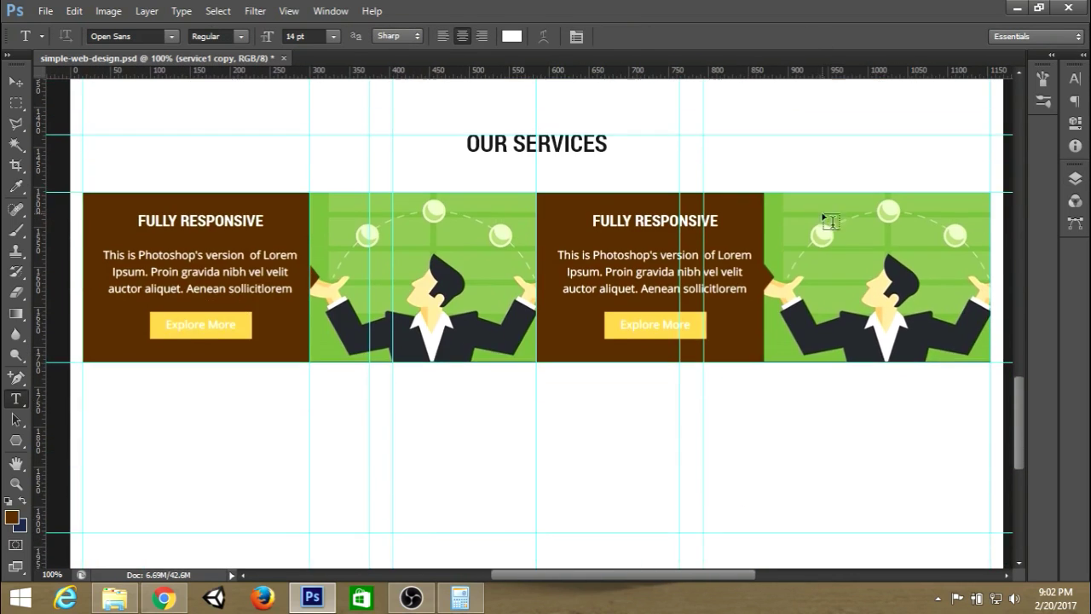
pyautogui.press('F7')
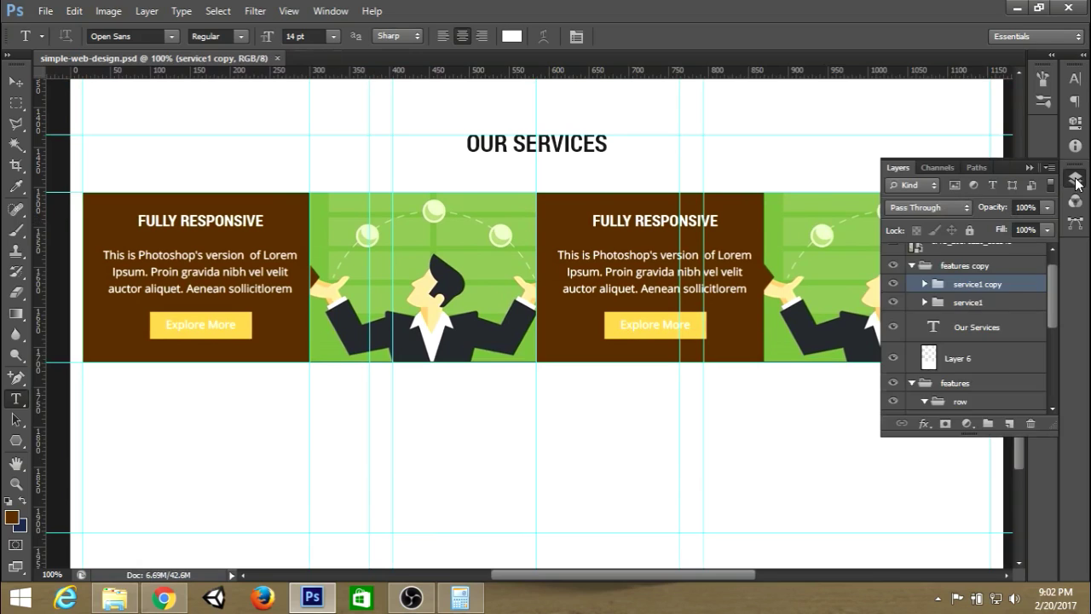
pyautogui.keyDown('shift'); pyautogui.click(989, 303); pyautogui.keyUp('shift')
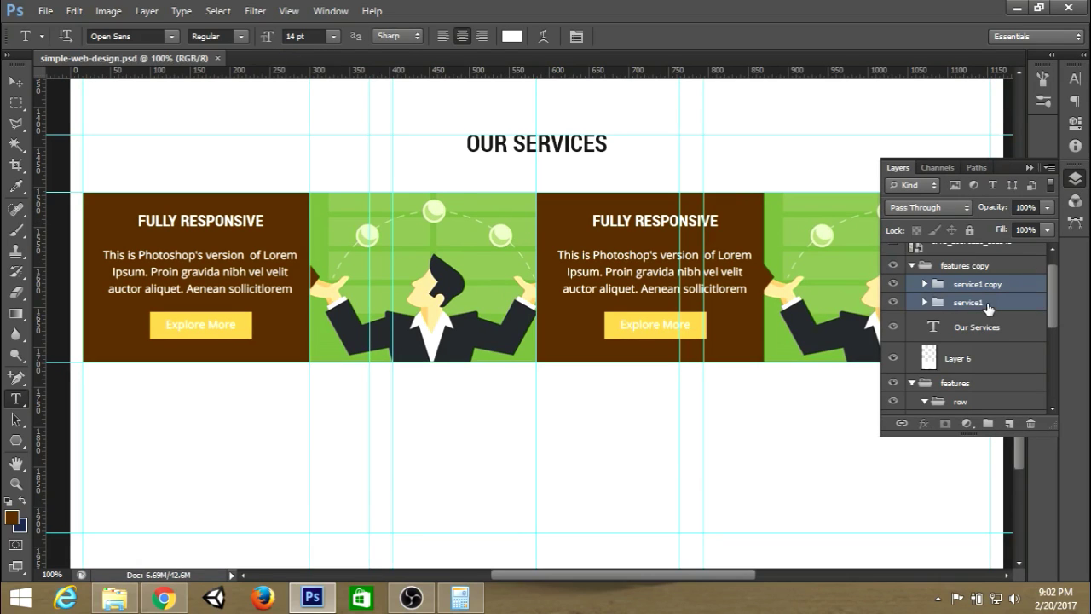
pyautogui.hotkey('ctrl', 'j')
pyautogui.hotkey('ctrl', 't')
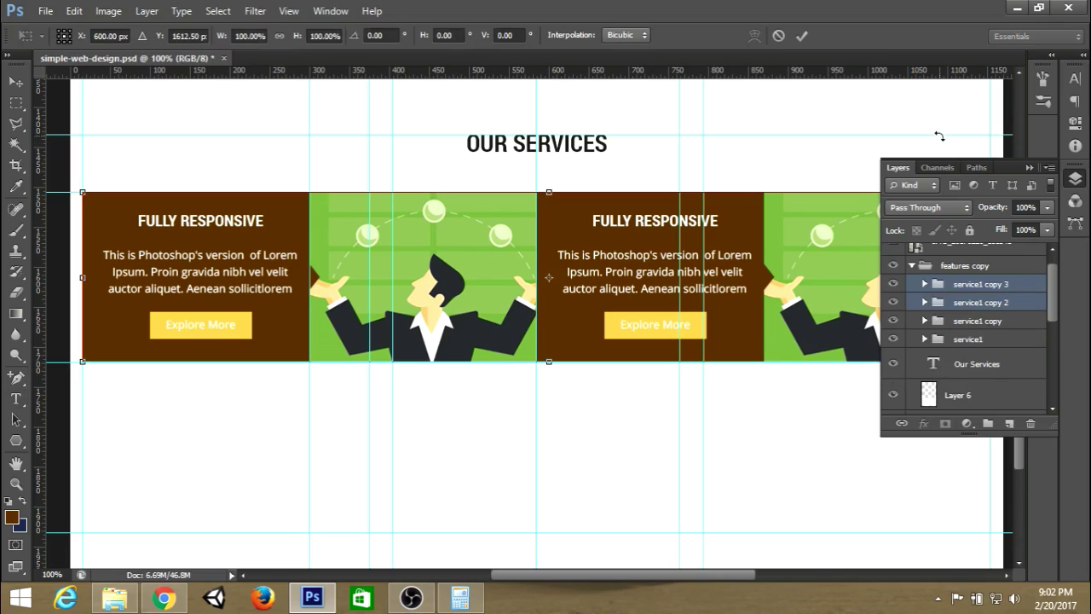
pyautogui.click(1030, 167)
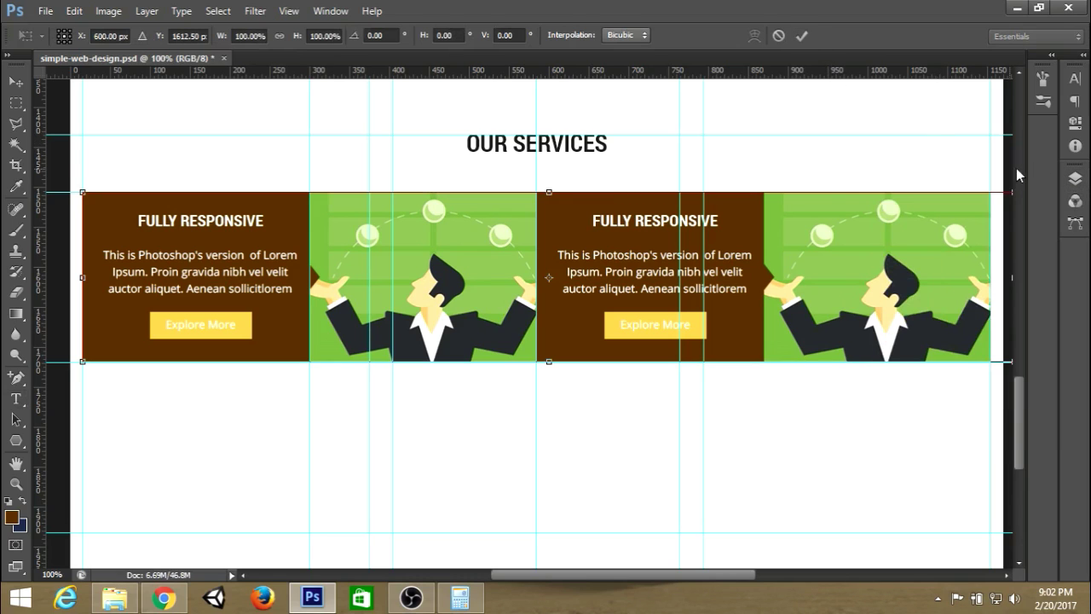
pyautogui.moveTo(720, 275); pyautogui.dragTo(723, 444)
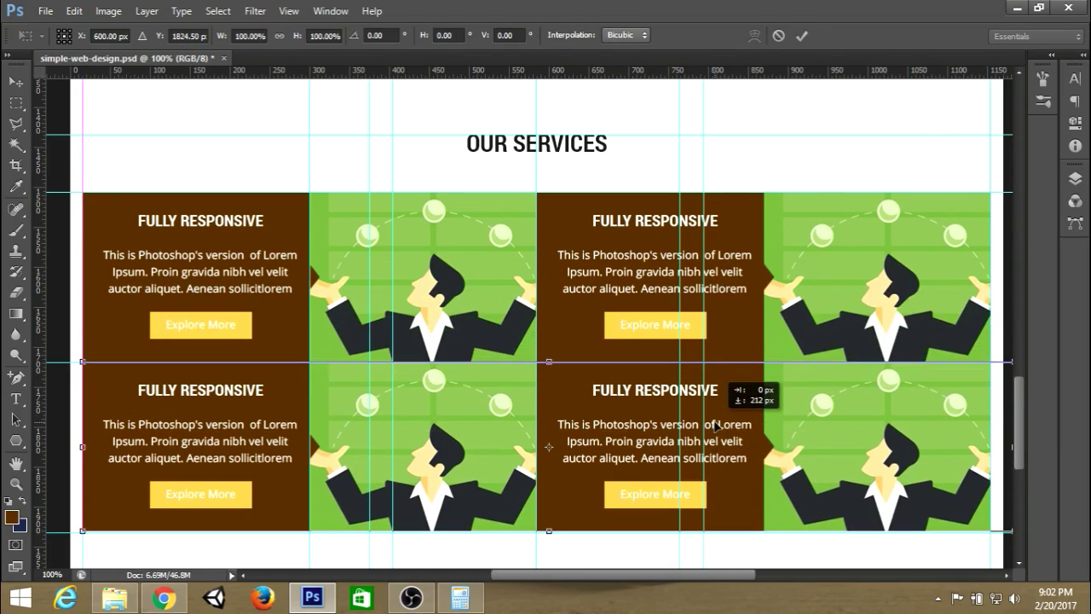
pyautogui.click(802, 35)
pyautogui.scroll(-2, 537, 324)
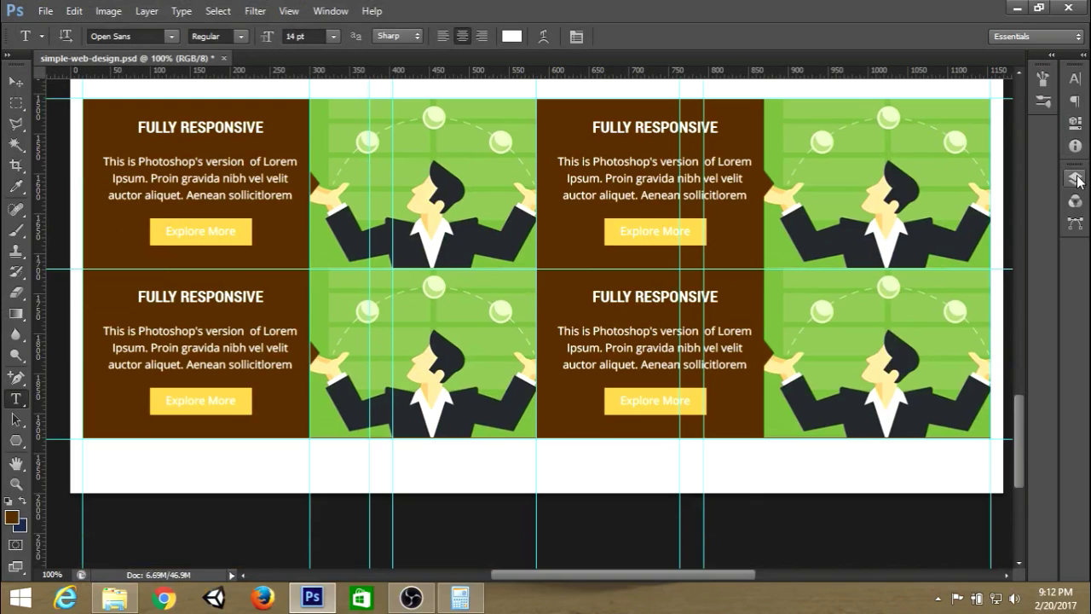
# Step: Flip the two second-row service groups horizontally and shift them 30 px to line up with the outer vertical guides
pyautogui.click(1075, 178)
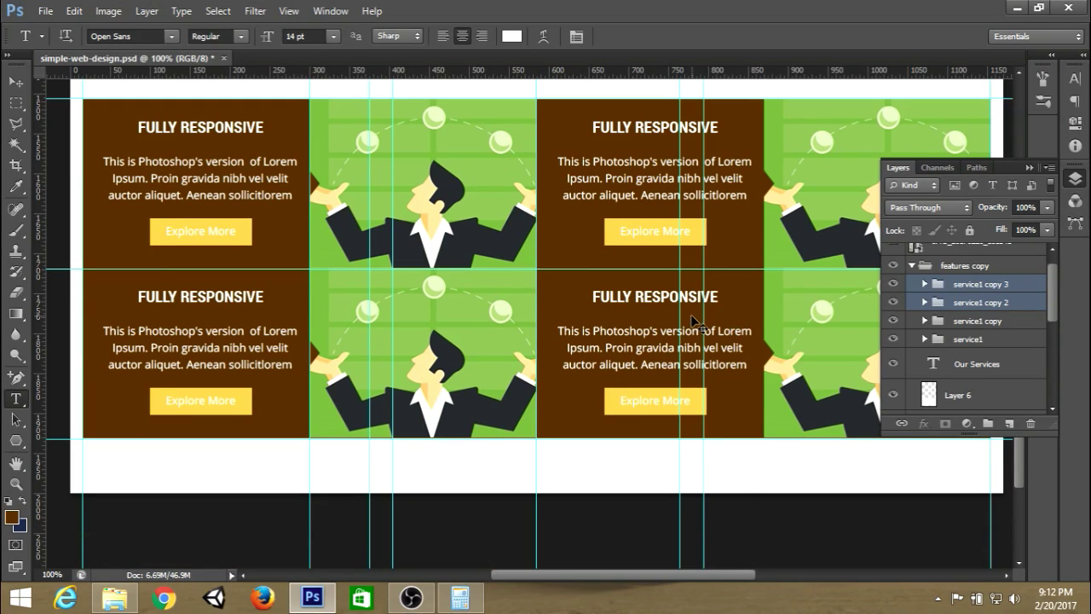
pyautogui.hotkey('ctrl', 't')
pyautogui.rightClick(650, 330)
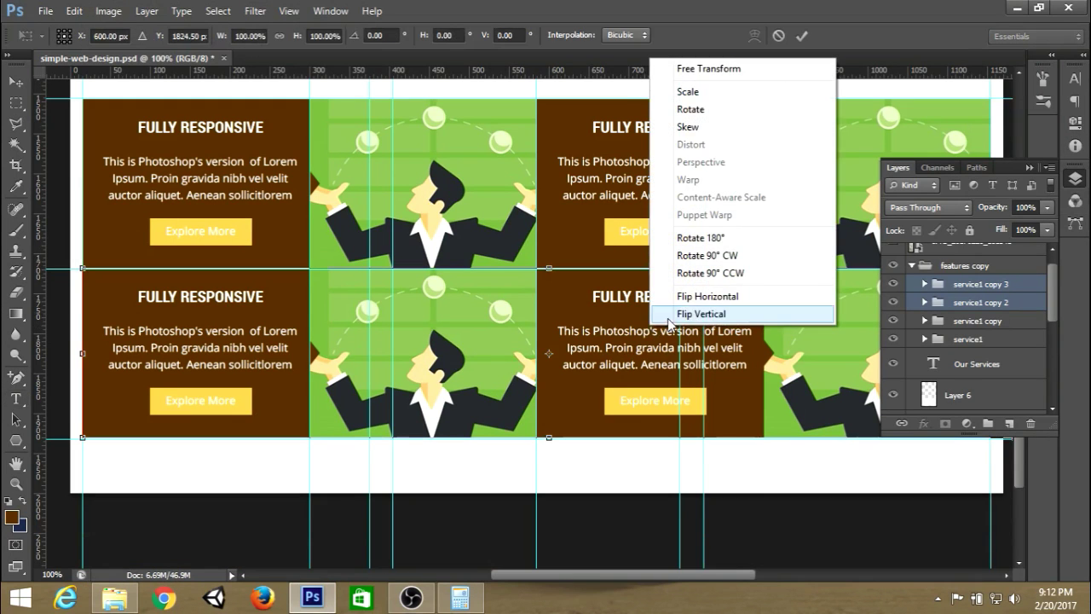
pyautogui.click(695, 284)
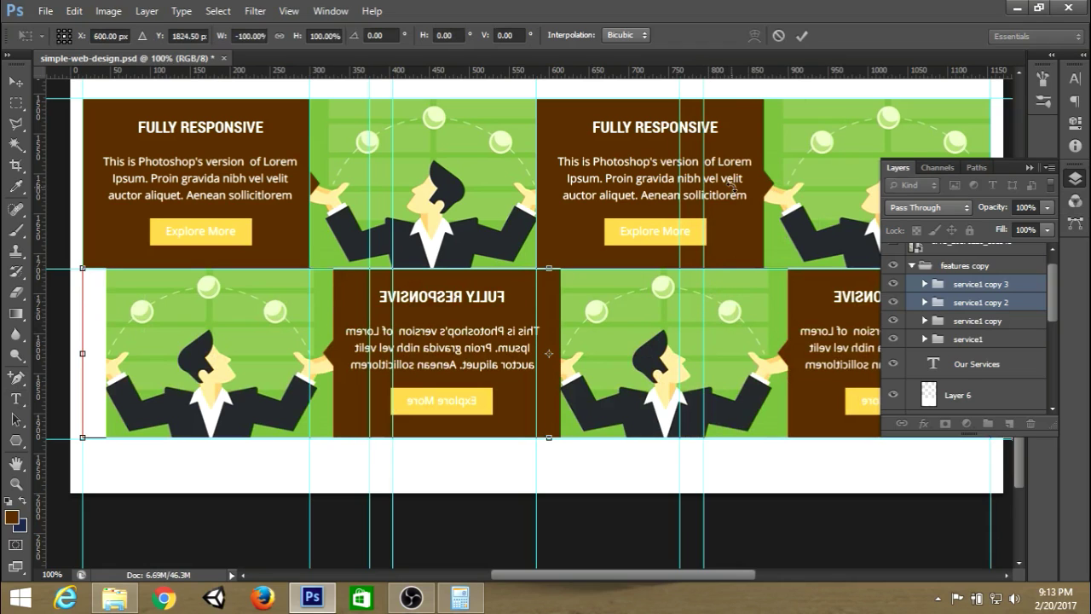
pyautogui.click(1028, 167)
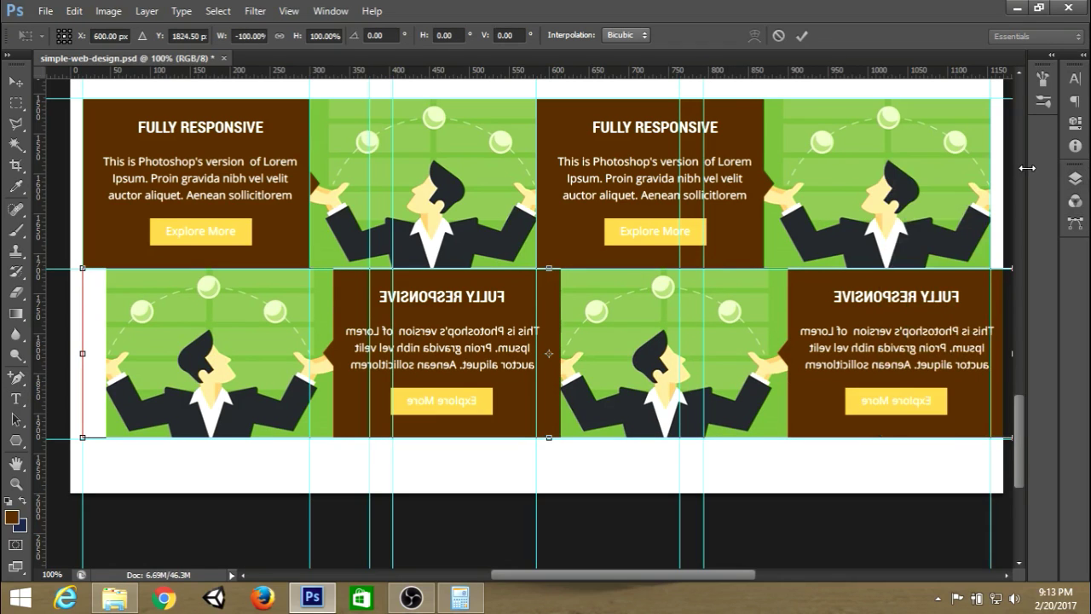
pyautogui.moveTo(925, 331); pyautogui.dragTo(901, 331)
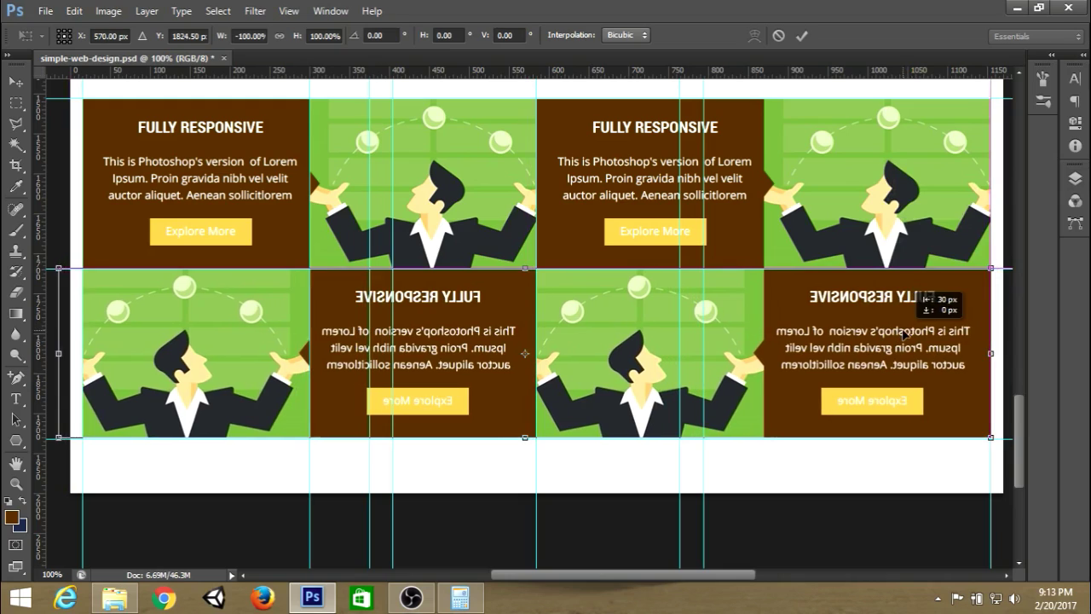
pyautogui.click(801, 35)
# Step: Flip the text-box groups inside service1 copy 2 and service1 copy 3 horizontally so their text reads correctly
pyautogui.click(1073, 179)
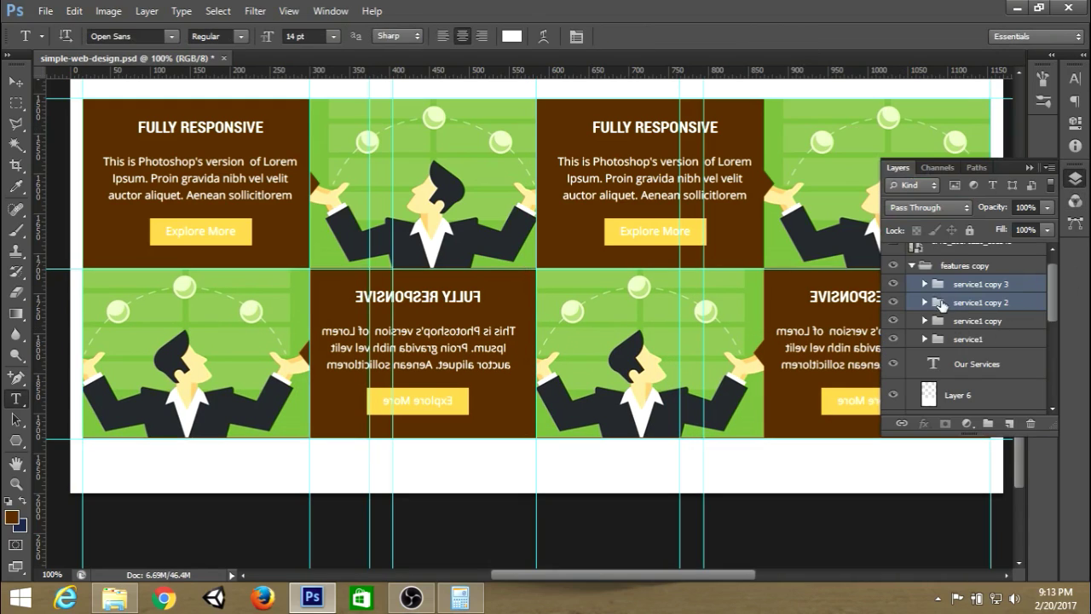
pyautogui.click(931, 304)
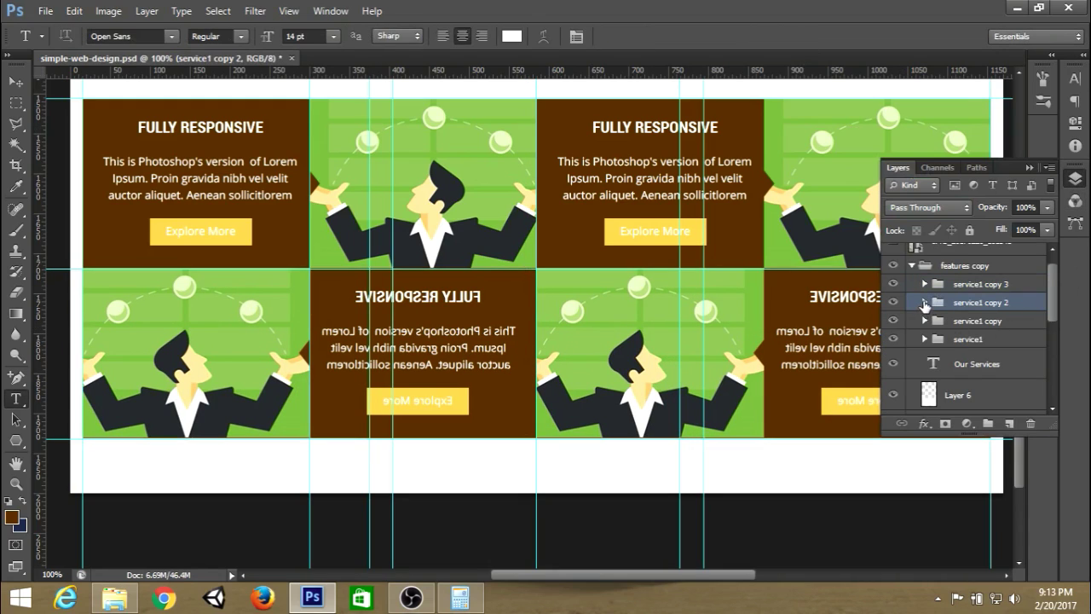
pyautogui.click(925, 303)
pyautogui.scroll(-1, 938, 336)
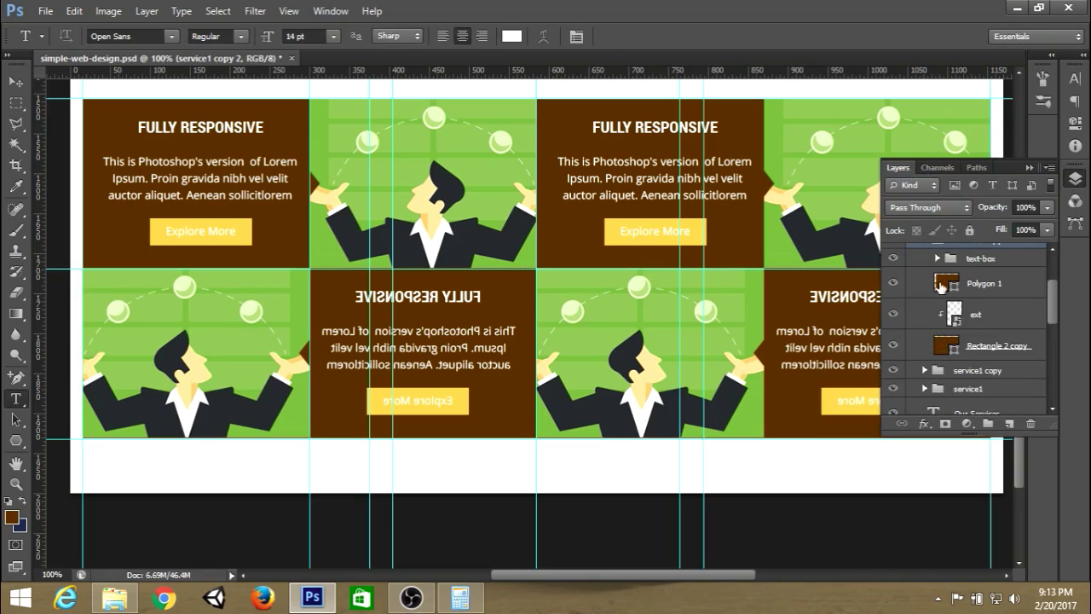
pyautogui.scroll(1, 941, 286)
pyautogui.click(925, 284)
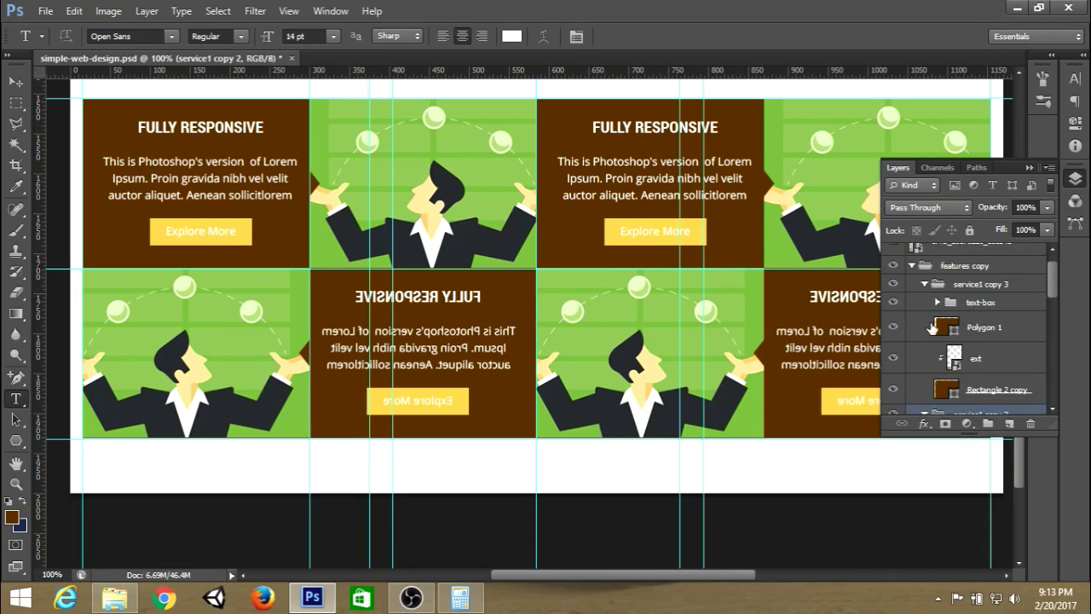
pyautogui.scroll(-1, 932, 327)
pyautogui.click(959, 274)
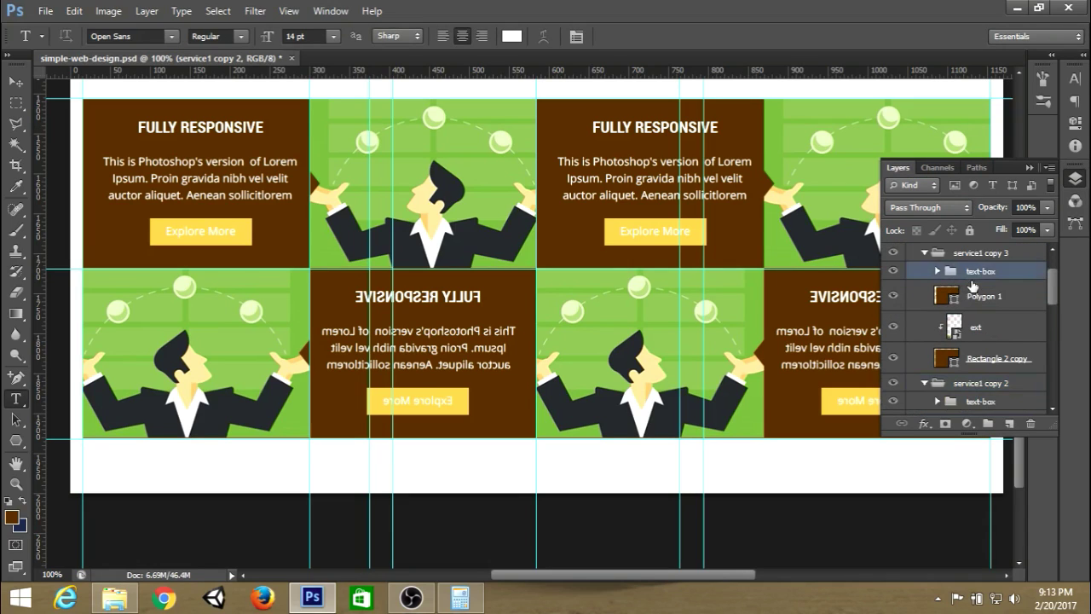
pyautogui.scroll(-1, 964, 337)
pyautogui.click(972, 373)
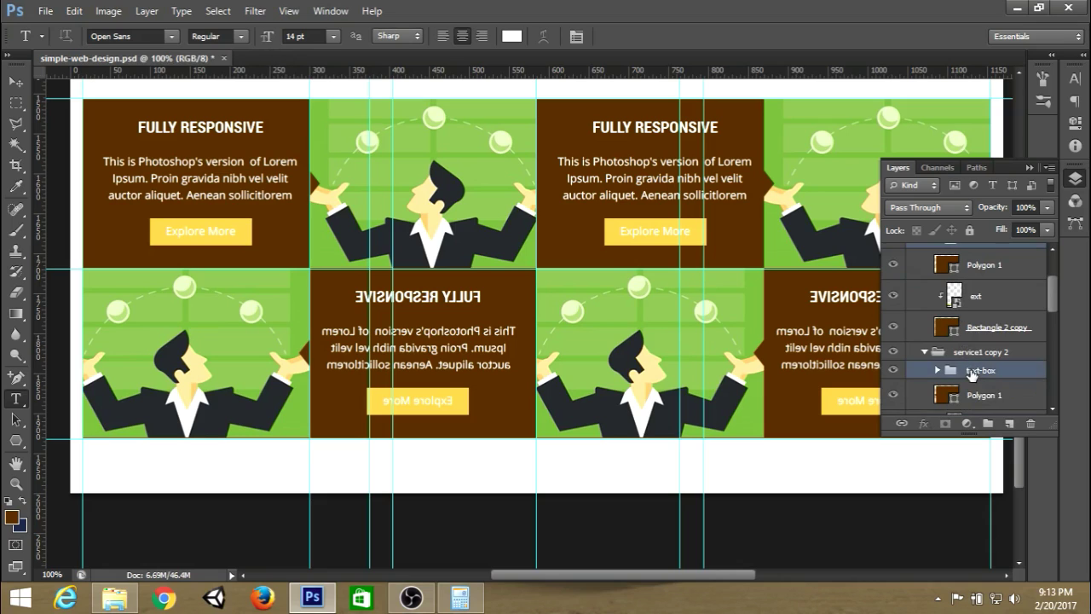
pyautogui.hotkey('ctrl', 't')
pyautogui.rightClick(503, 339)
pyautogui.click(571, 314)
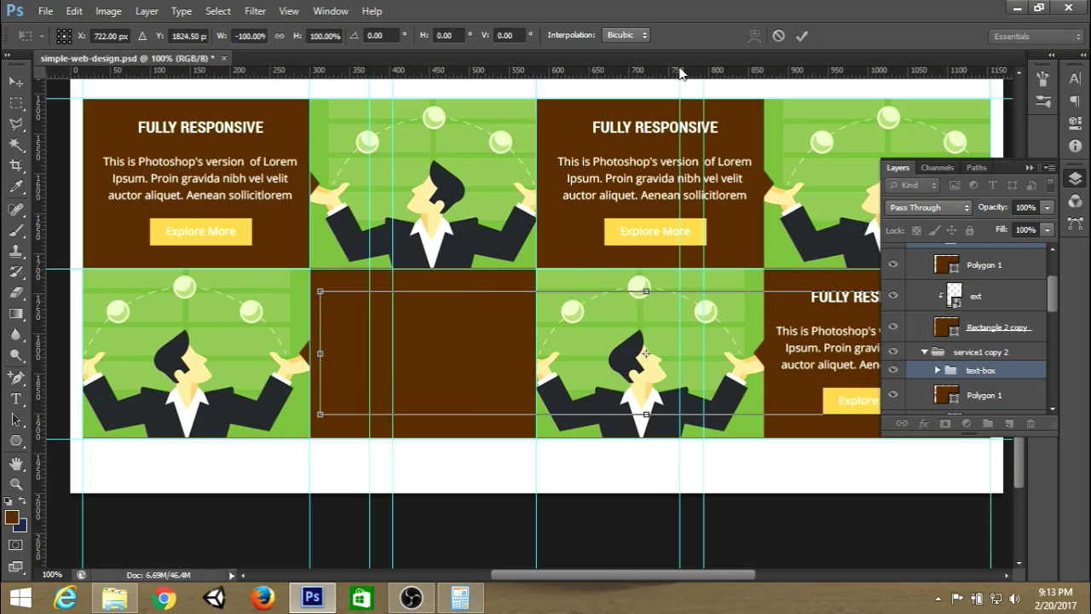
pyautogui.click(802, 36)
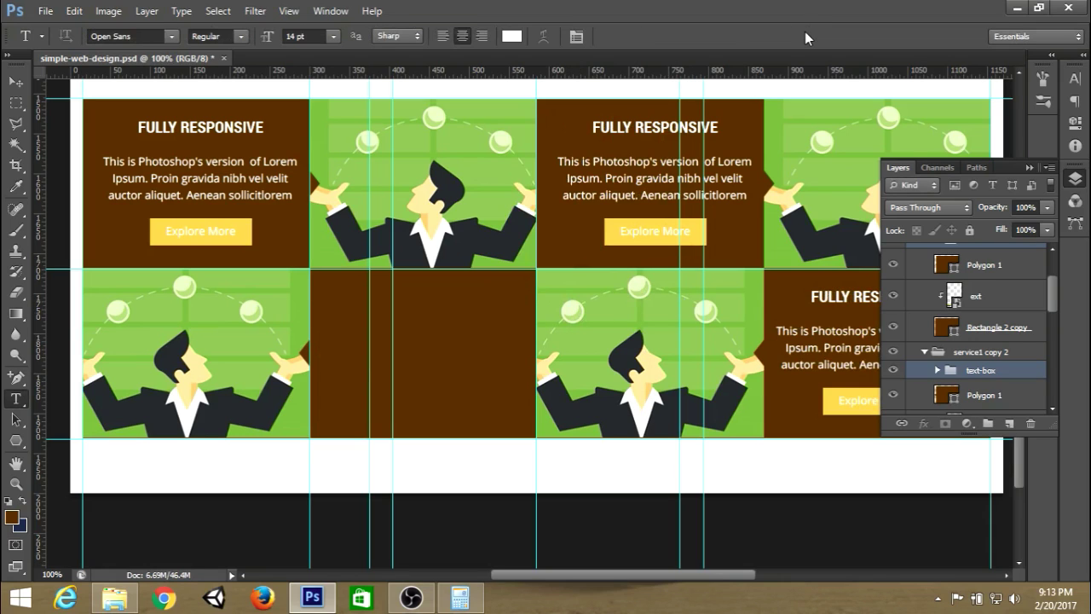
# Step: Move the text-box group of service1 copy 3 onto the first brown rectangle of the second row
pyautogui.scroll(1, 989, 339)
pyautogui.click(980, 271)
pyautogui.hotkey('ctrl', 't')
pyautogui.moveTo(828, 331); pyautogui.dragTo(390, 331)
pyautogui.click(802, 35)
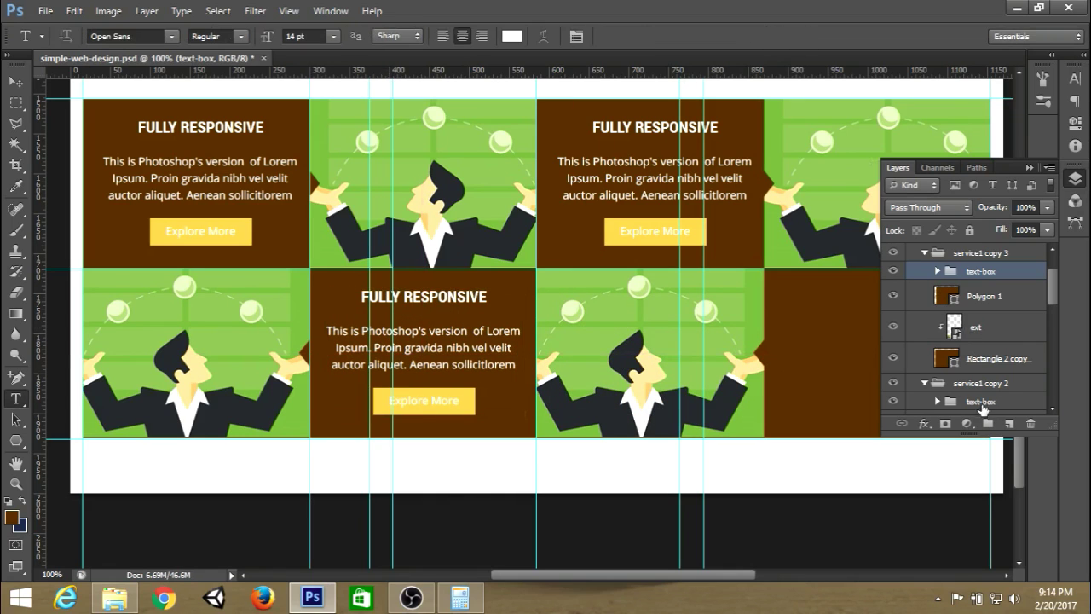
# Step: Move the text-box group of service1 copy 2 onto the last brown rectangle of the second row
pyautogui.click(980, 400)
pyautogui.hotkey('ctrl', 't')
pyautogui.scroll(-1, 854, 384)
pyautogui.moveTo(453, 328); pyautogui.dragTo(940, 304)
pyautogui.click(802, 36)
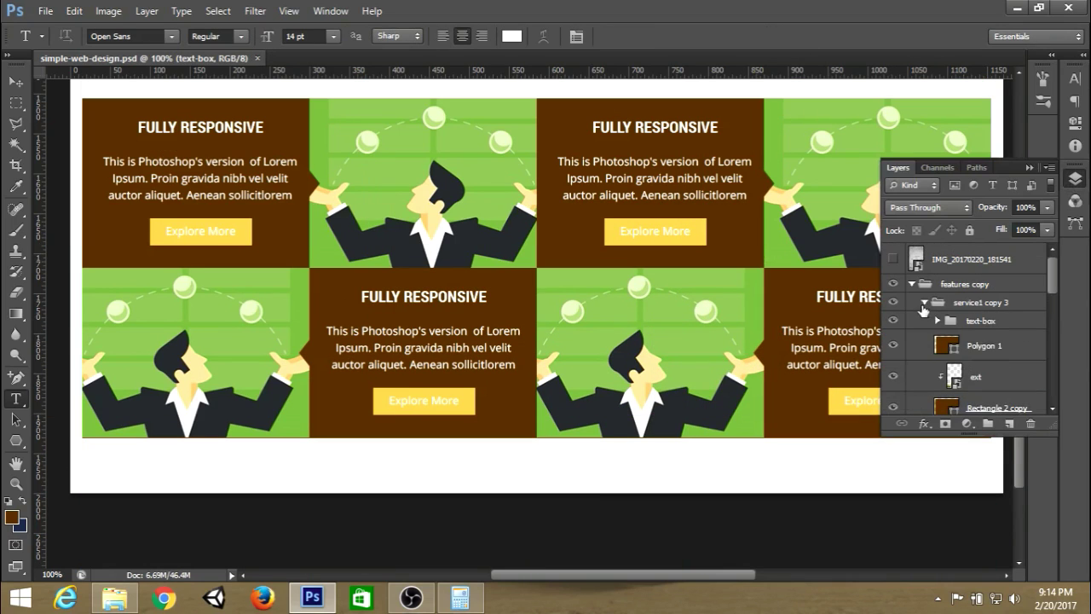
# Step: Collapse the open layer groups and rename the features copy group to "services"
pyautogui.click(935, 320)
pyautogui.click(935, 320)
pyautogui.click(924, 301)
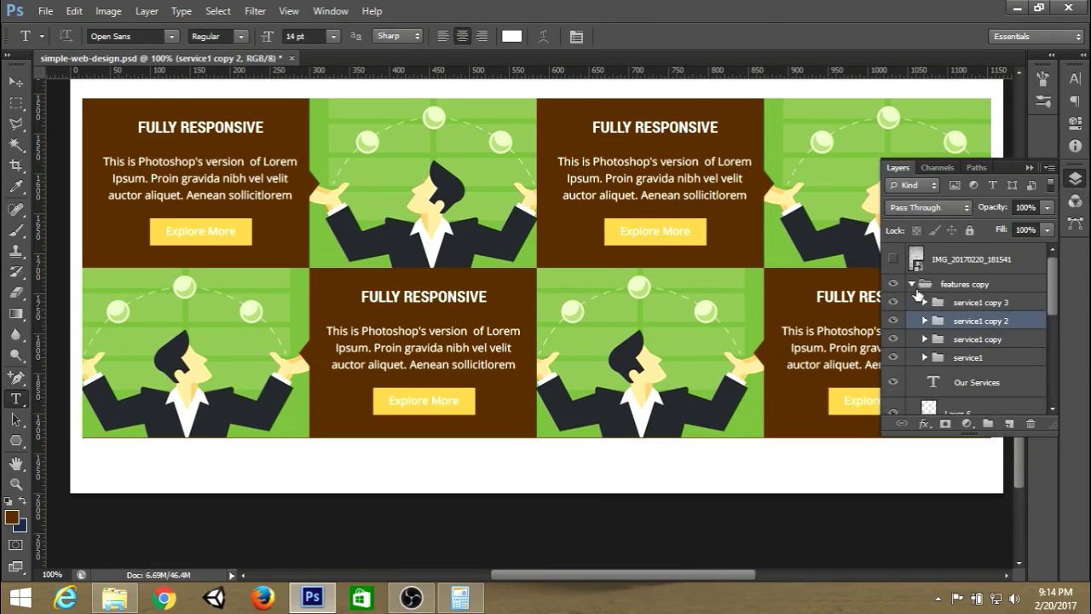
pyautogui.click(912, 284)
pyautogui.click(911, 303)
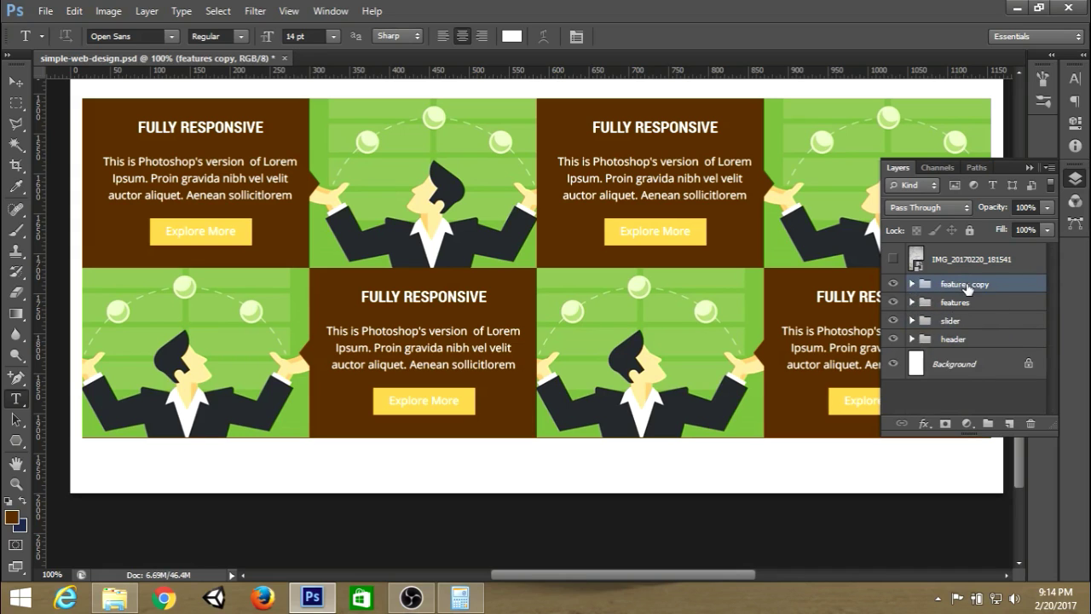
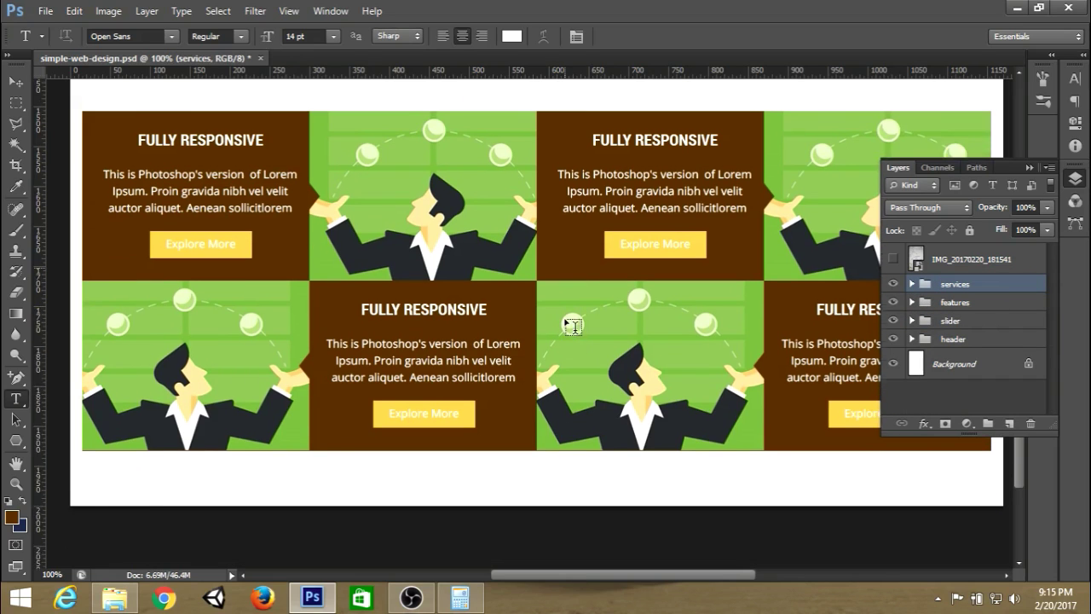
# Step: Show the IMG_20170220_181541 sketch layer to examine the layout below the services section, and hide it again
pyautogui.click(895, 260)
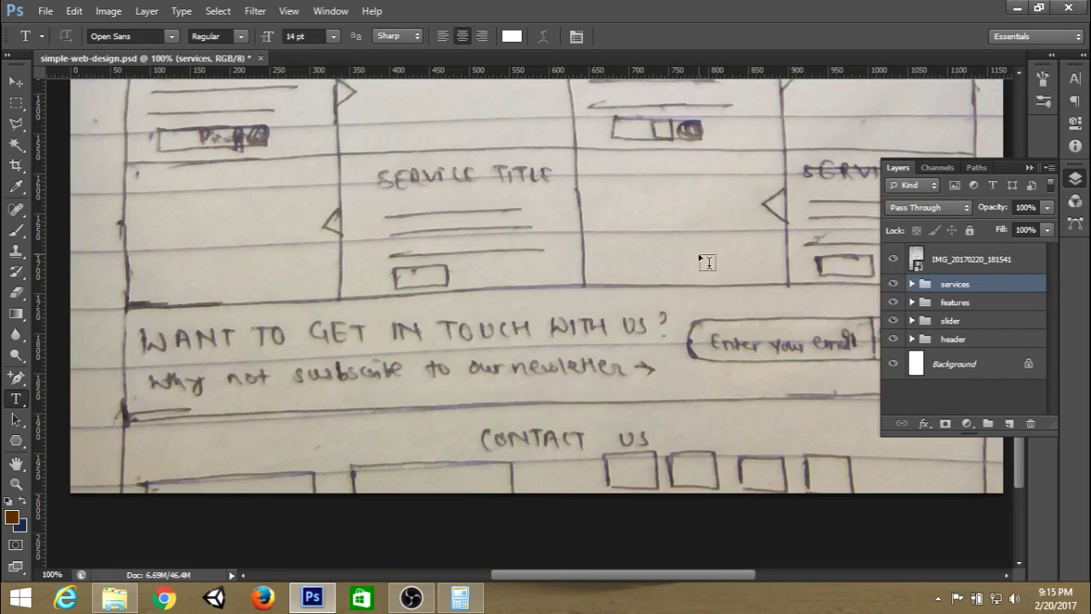
pyautogui.scroll(-2, 700, 265)
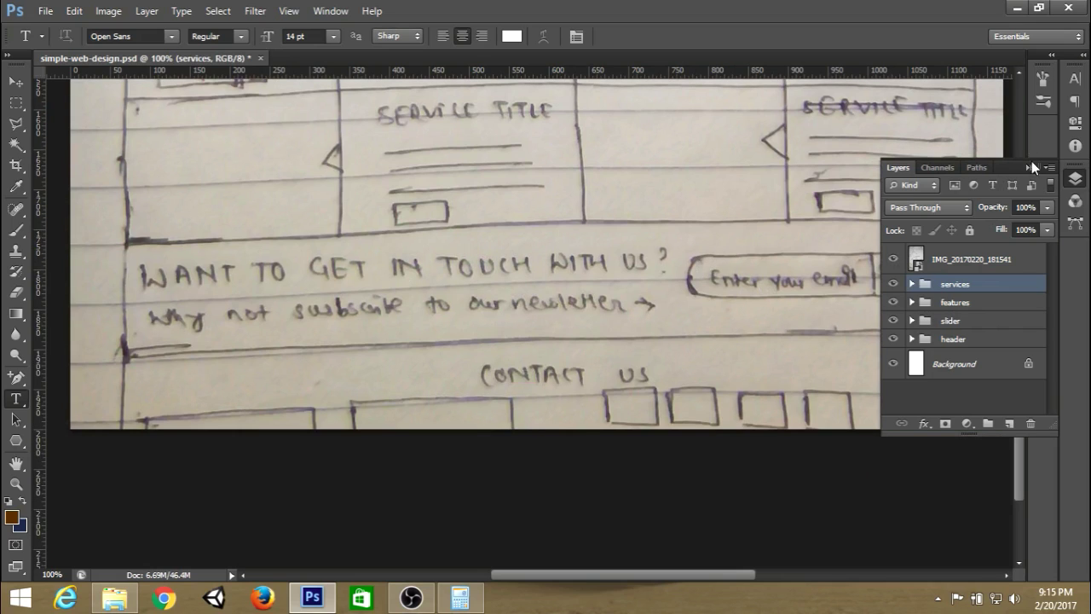
pyautogui.click(893, 261)
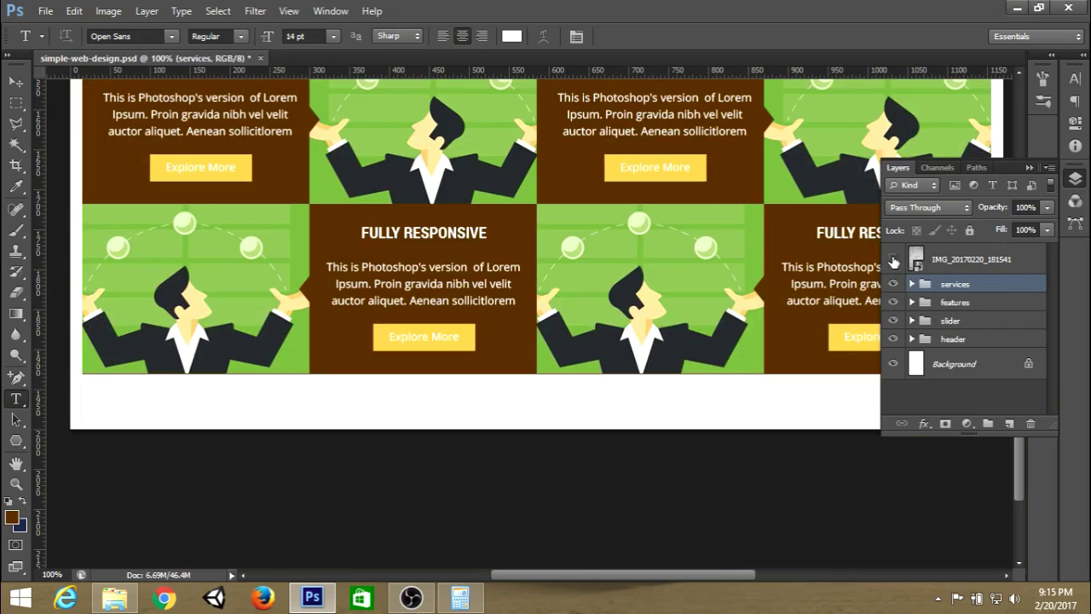
# Step: Set the canvas height to 3000 px, extending the page downward below the services section
pyautogui.click(108, 10)
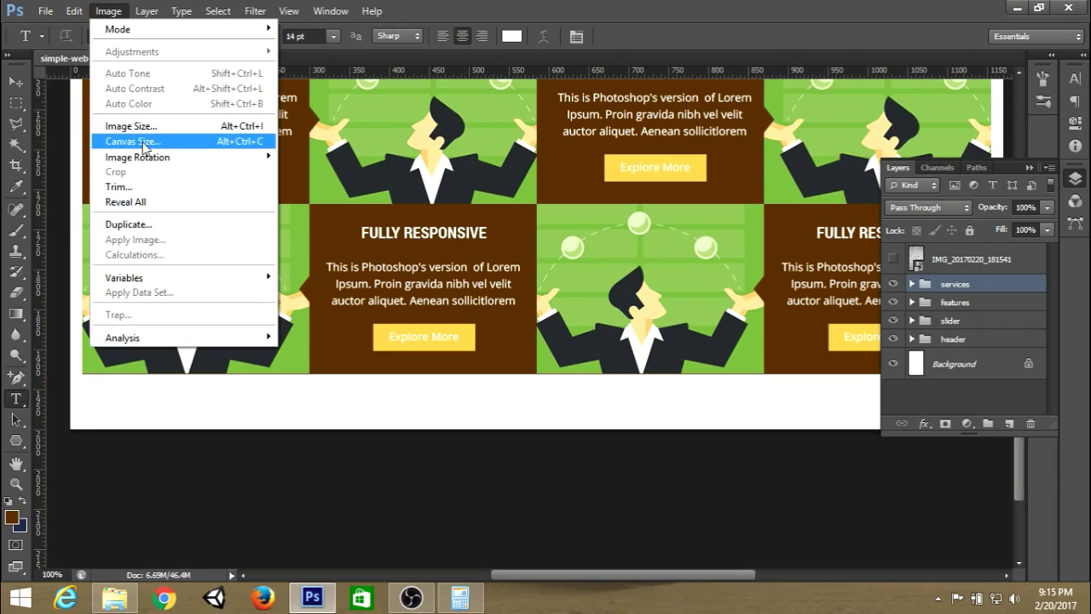
pyautogui.click(134, 141)
pyautogui.click(750, 276)
pyautogui.moveTo(758, 234); pyautogui.dragTo(602, 236)
pyautogui.write('3000')
pyautogui.click(891, 141)
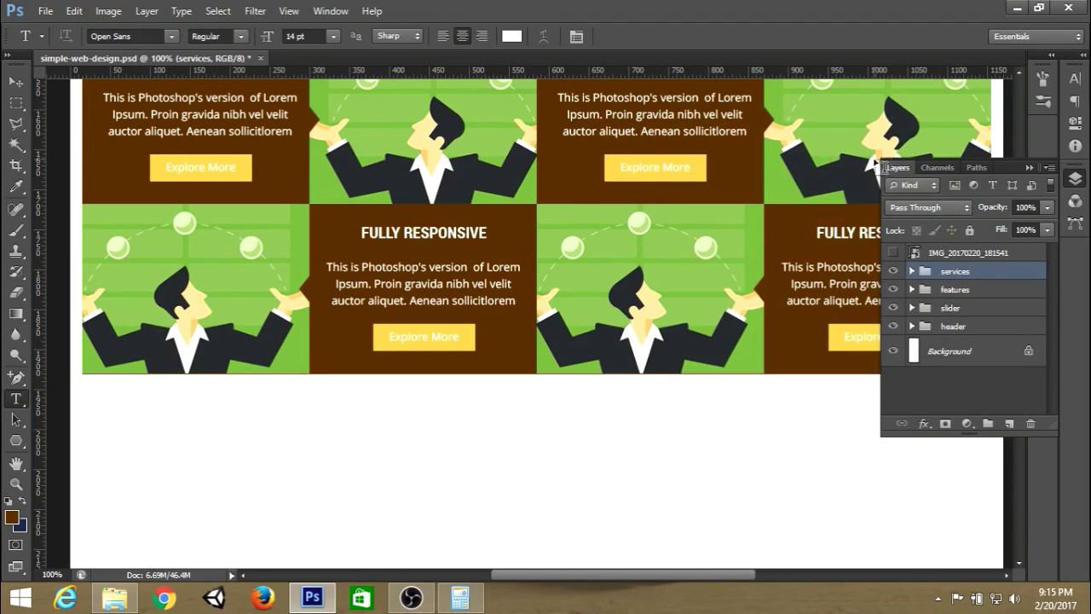
# Step: Show the guides again and save the document
pyautogui.scroll(-5, 756, 225)
pyautogui.hotkey('ctrl', ';')
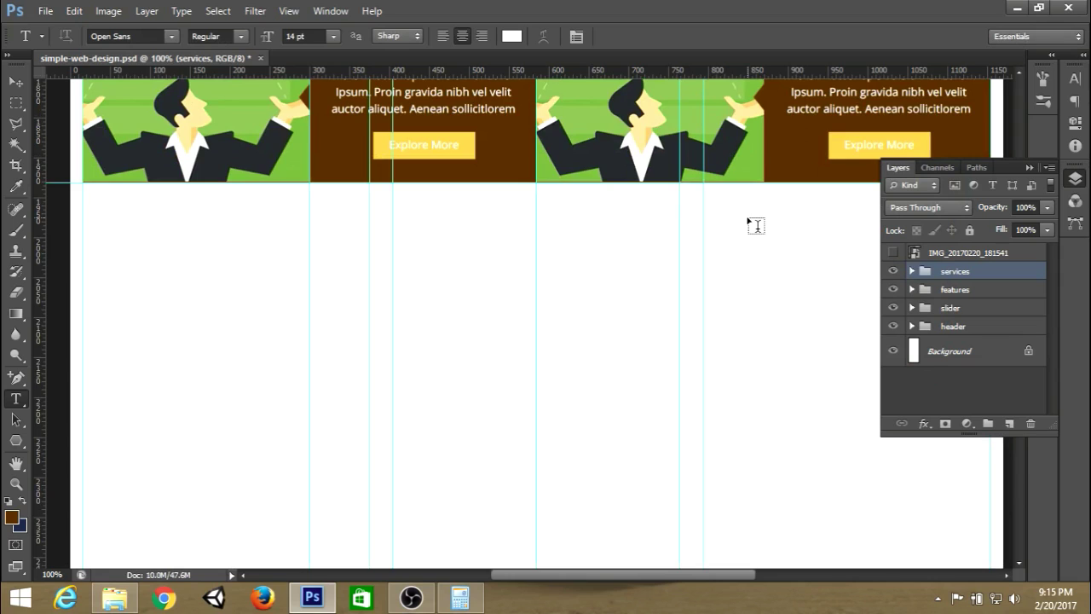
pyautogui.scroll(3, 754, 225)
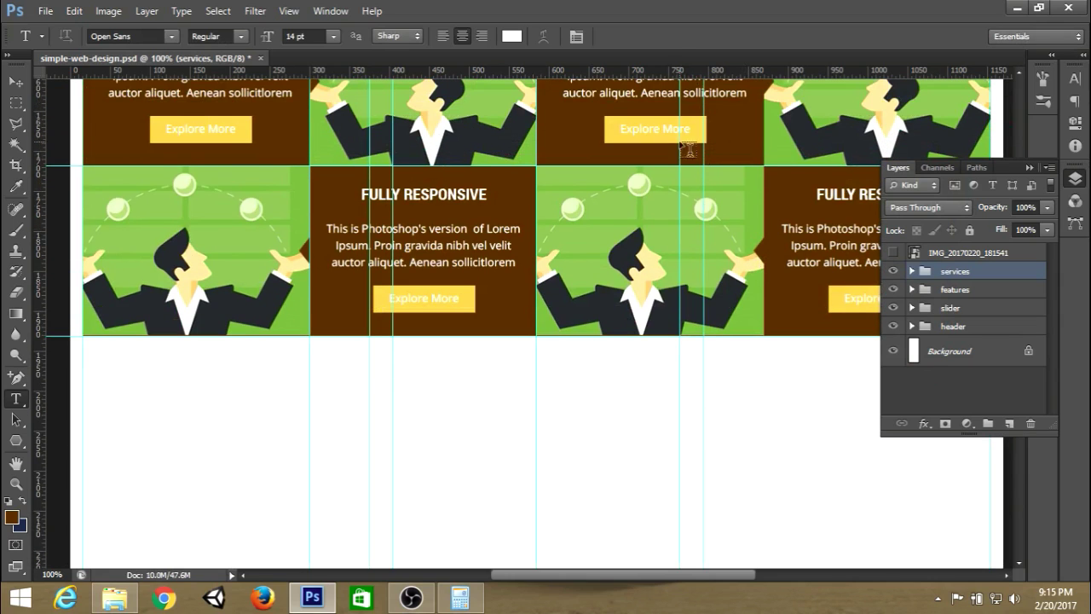
pyautogui.scroll(-2, 681, 157)
pyautogui.hotkey('ctrl', 's')
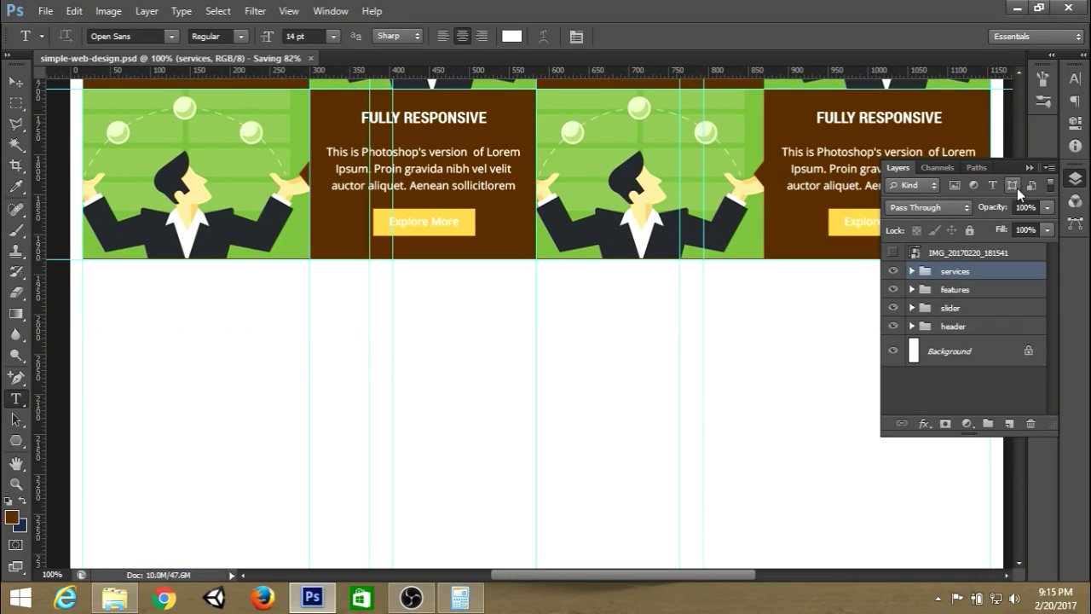
# Step: Create a layer group named "subscribe" above the services group and add an empty layer inside it
pyautogui.click(988, 423)
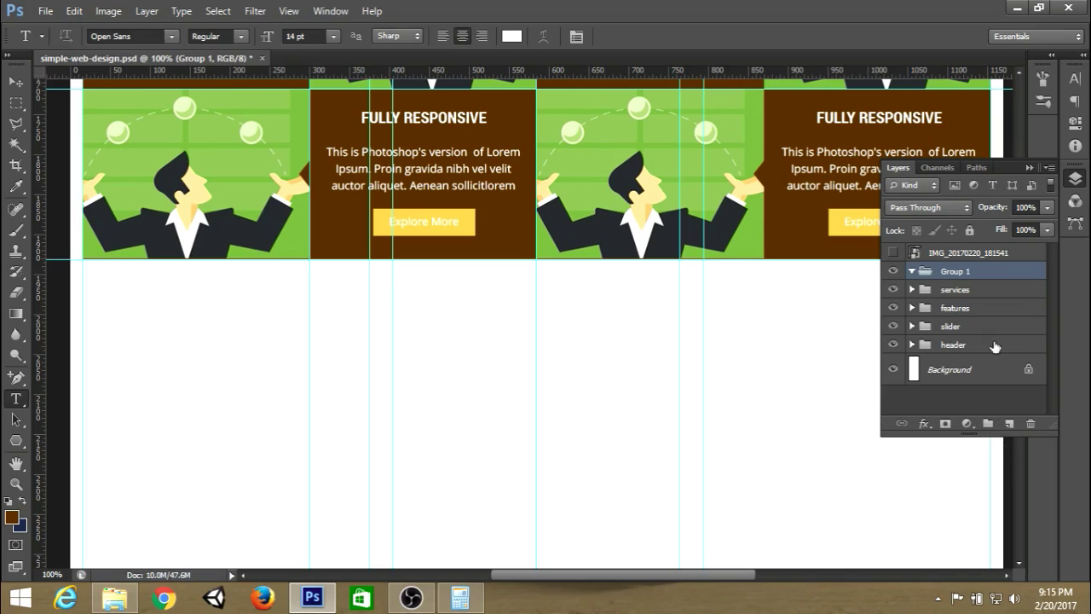
pyautogui.doubleClick(955, 271)
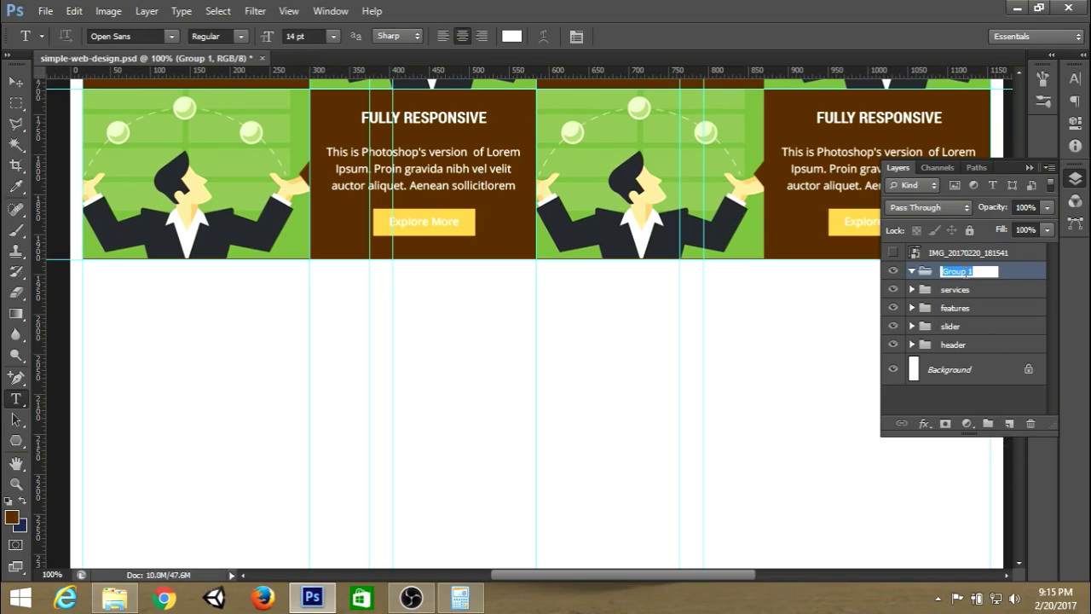
pyautogui.write('subscribe')
pyautogui.press('Return')
pyautogui.click(1008, 423)
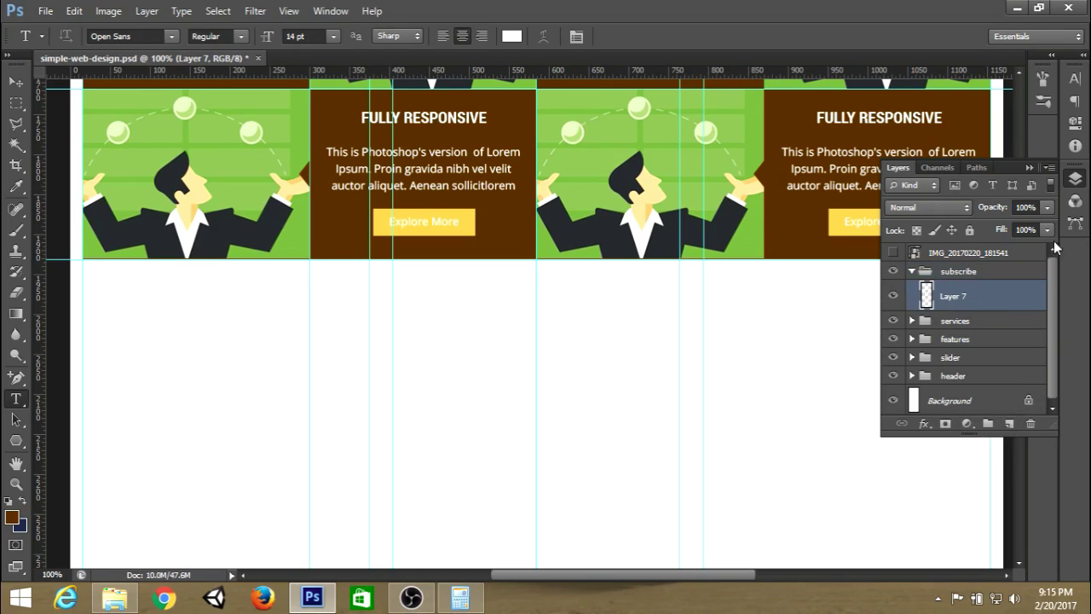
pyautogui.click(1039, 168)
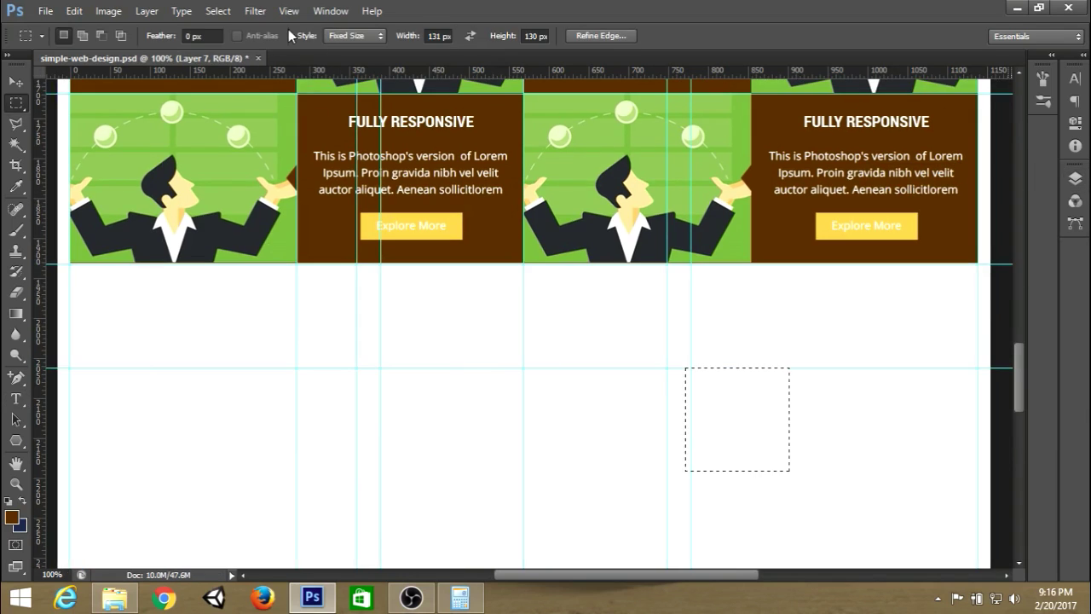
# Step: Fill a full-width rectangular band between the two guides below the services section with colour #222222, then clear the selection
pyautogui.click(353, 36)
pyautogui.click(341, 60)
pyautogui.moveTo(53, 266); pyautogui.dragTo(993, 365)
pyautogui.click(11, 517)
pyautogui.write('222')
pyautogui.press('Return')
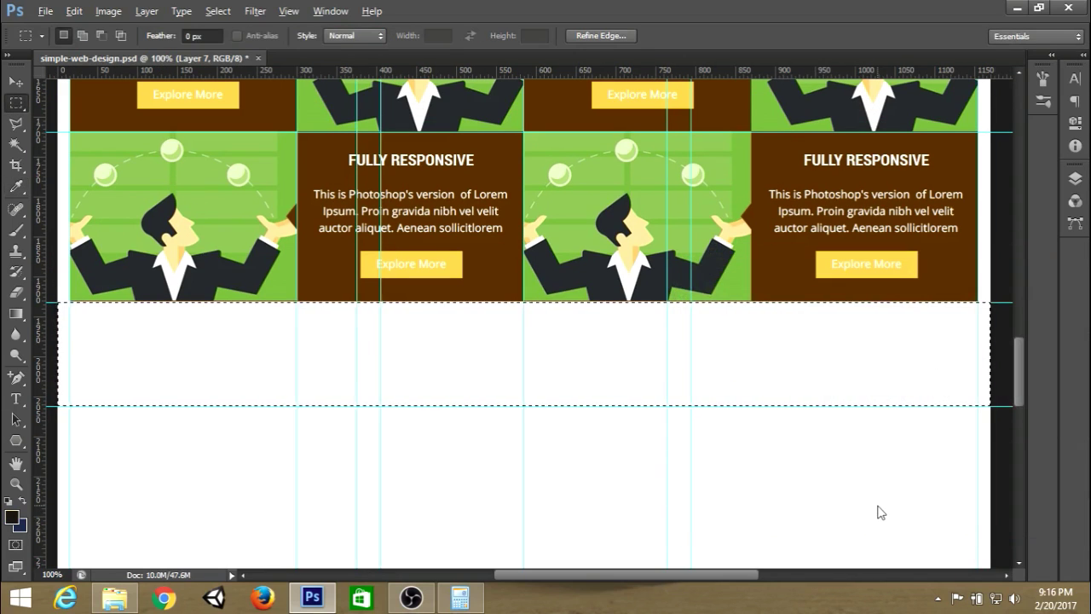
pyautogui.hotkey('alt', 'BackSpace')
pyautogui.hotkey('ctrl', 'd')
# Step: Add the heading text "Want to get in touch with us?" on the dark band
pyautogui.press('t')
pyautogui.scroll(-1, 231, 341)
pyautogui.click(223, 321)
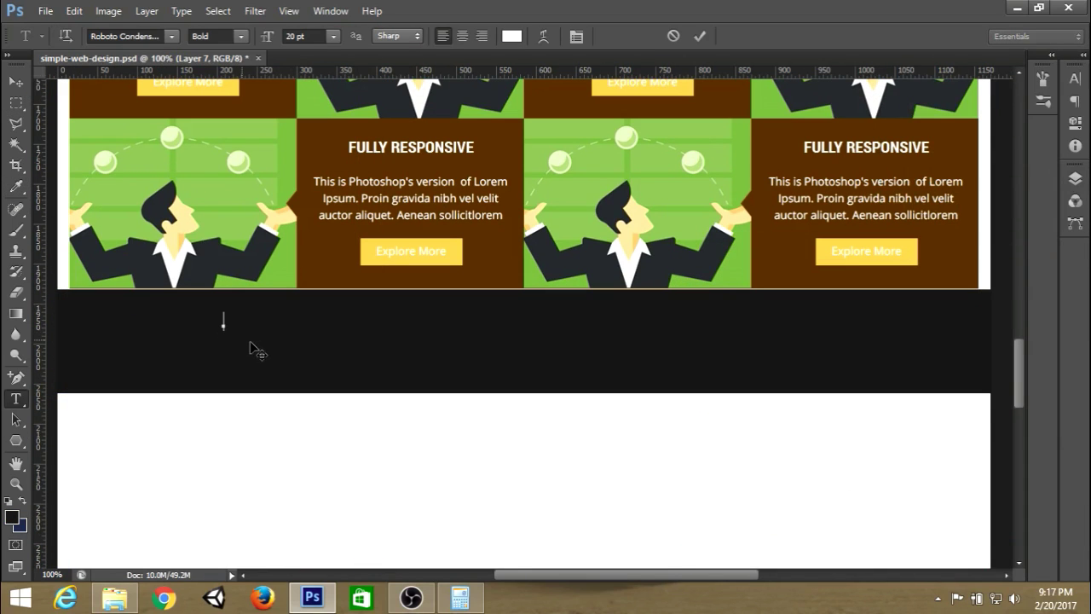
pyautogui.write('Want to get in touch with us?')
pyautogui.click(699, 36)
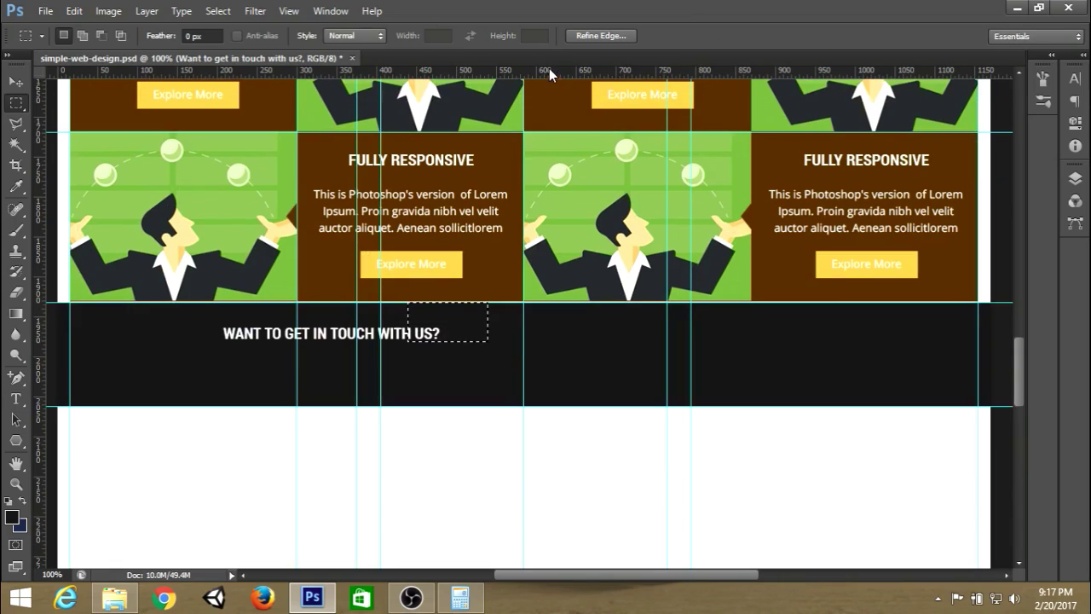
# Step: Add a horizontal guide along the small selection's lower edge and move the subscribe group down to leave a gap below services
pyautogui.moveTo(549, 68); pyautogui.dragTo(528, 347)
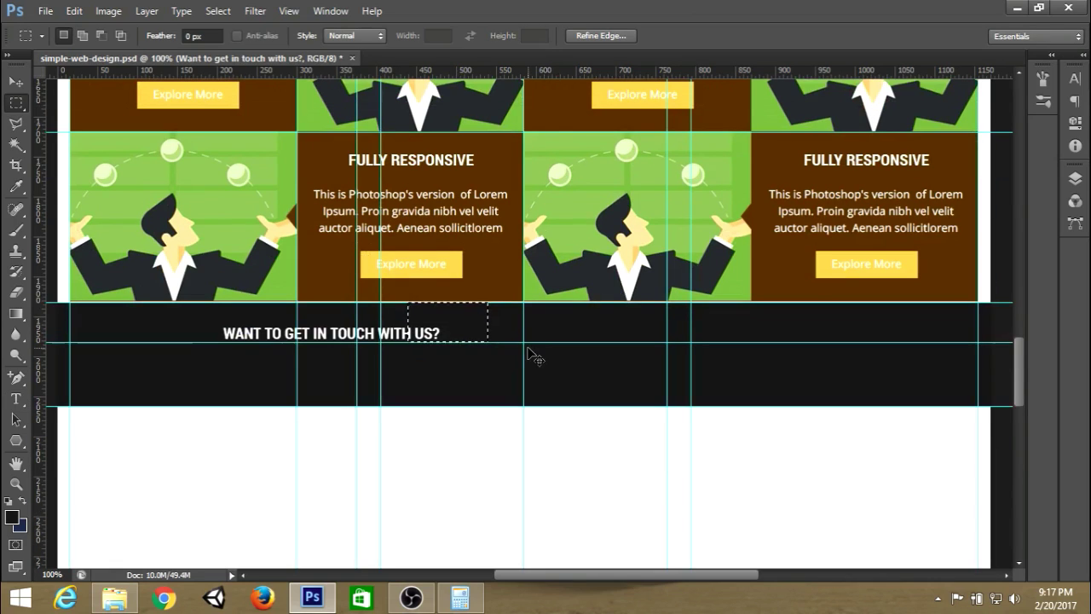
pyautogui.hotkey('ctrl', 'd')
pyautogui.scroll(-2, 997, 176)
pyautogui.click(1075, 178)
pyautogui.click(936, 272)
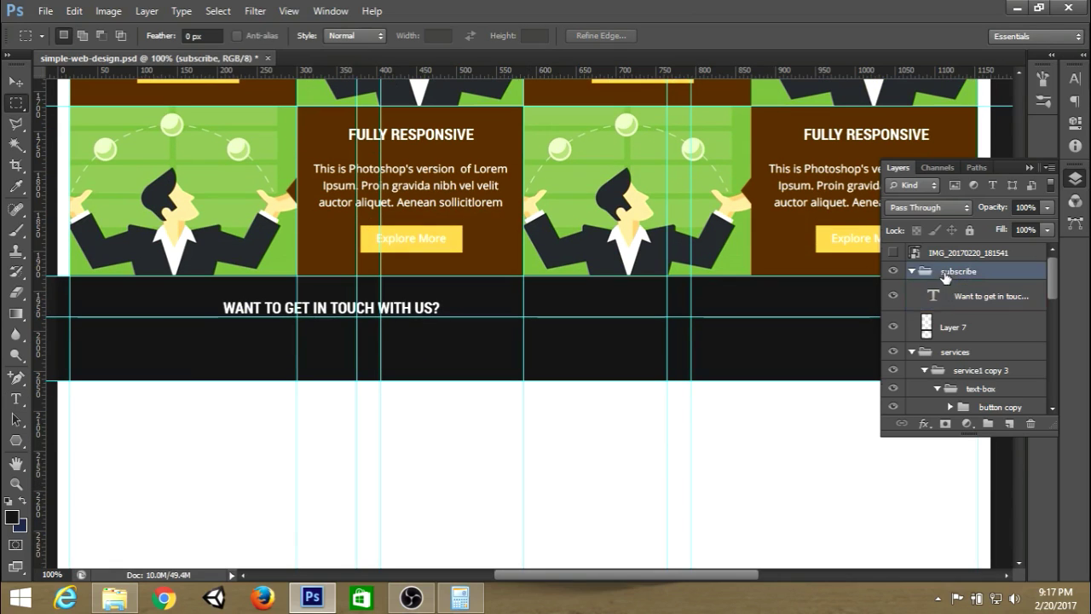
pyautogui.hotkey('ctrl', 't')
pyautogui.moveTo(634, 299); pyautogui.dragTo(636, 345)
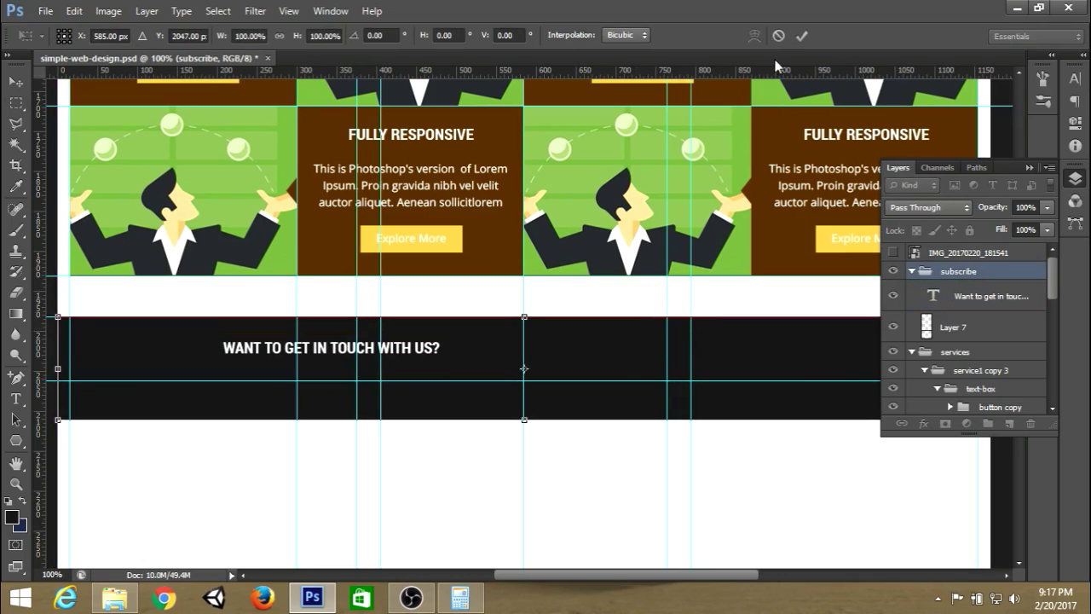
pyautogui.click(801, 36)
# Step: Set the "Want to get in touch with us?" heading's font size to 24 pt
pyautogui.scroll(-2, 643, 209)
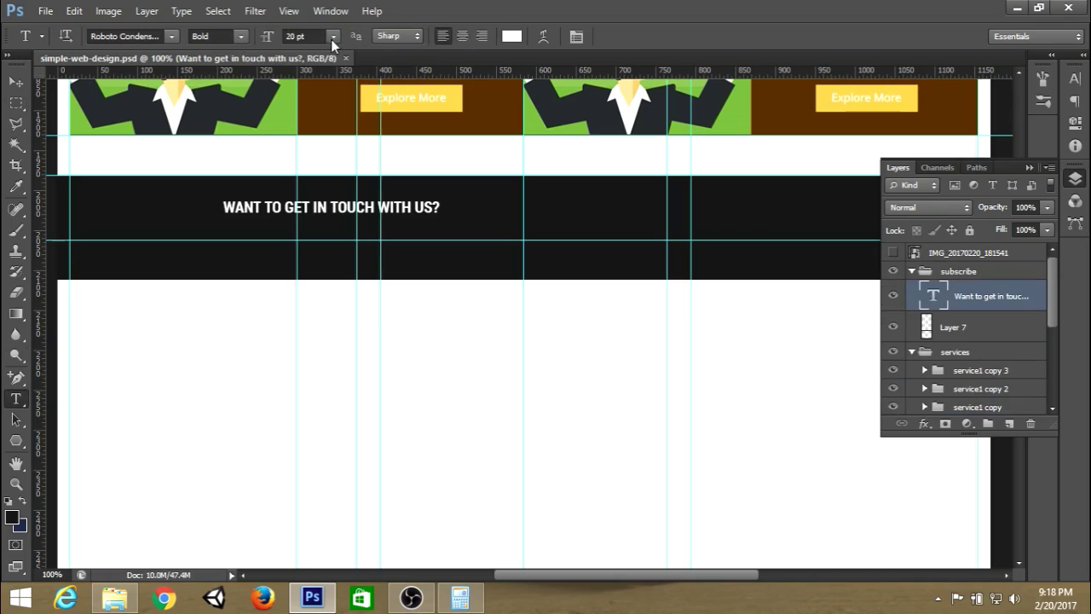
pyautogui.click(333, 37)
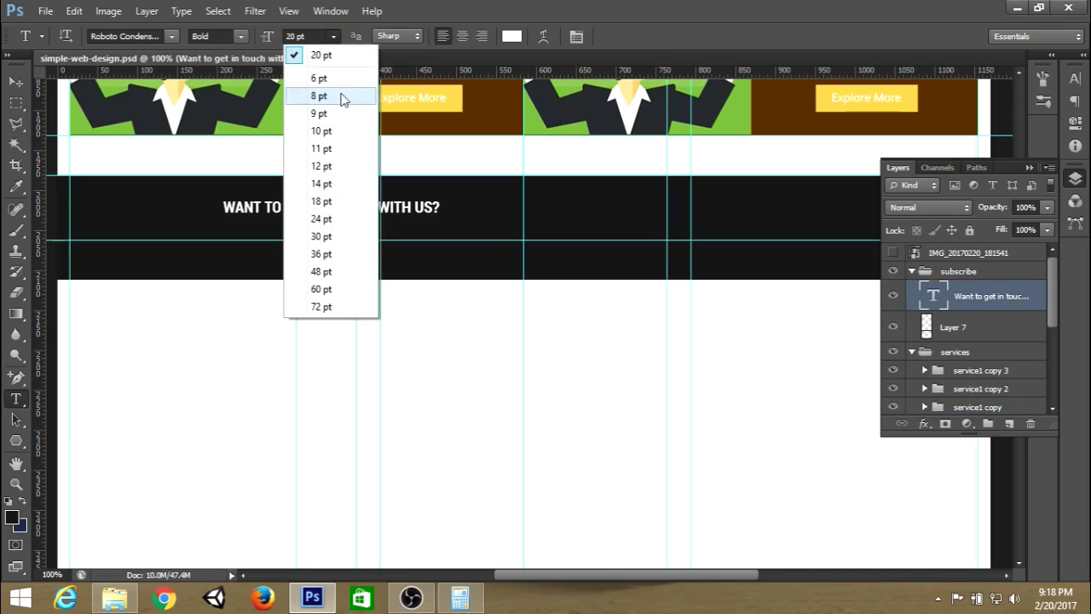
pyautogui.click(321, 219)
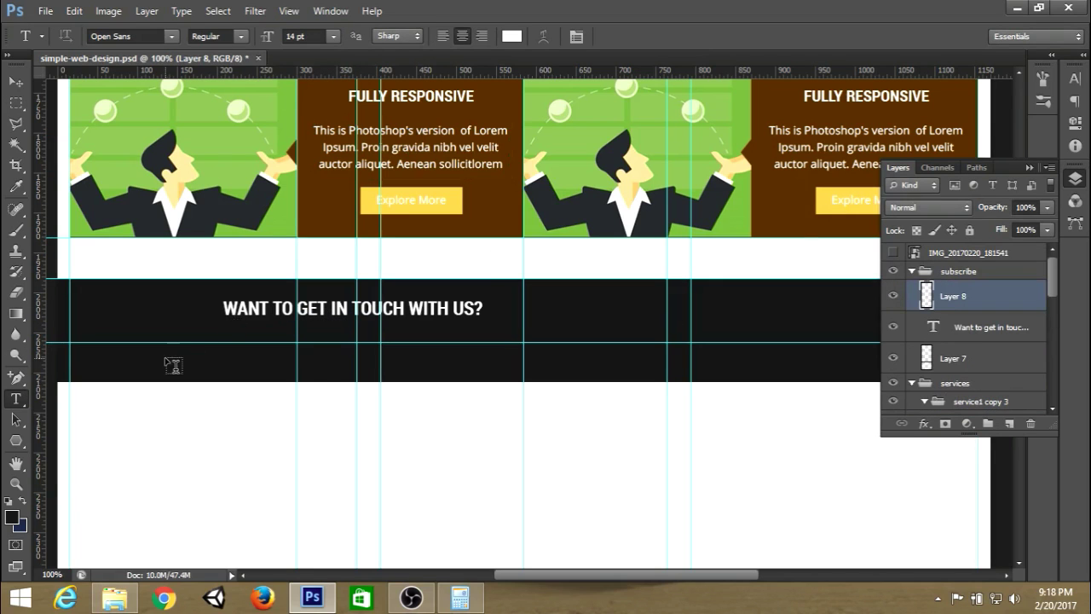
# Step: Add the text "Just send us your email address and you can receive our daily newsleters." below the heading and save the document
pyautogui.click(172, 365)
pyautogui.write('Just send us your email address and you can receive our daily newsleters.')
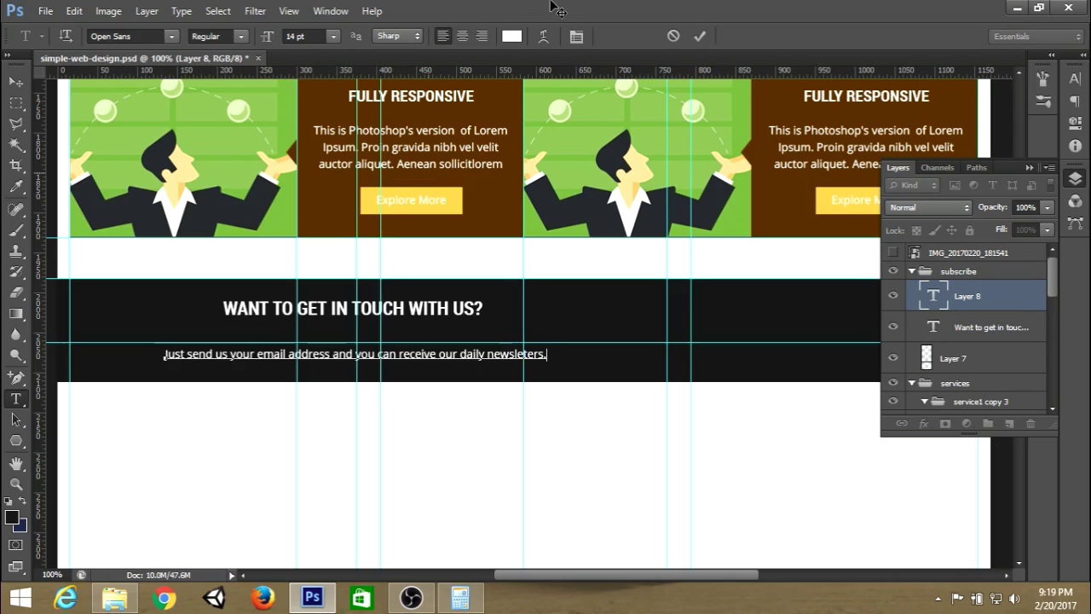
pyautogui.click(697, 38)
pyautogui.hotkey('ctrl', 's')
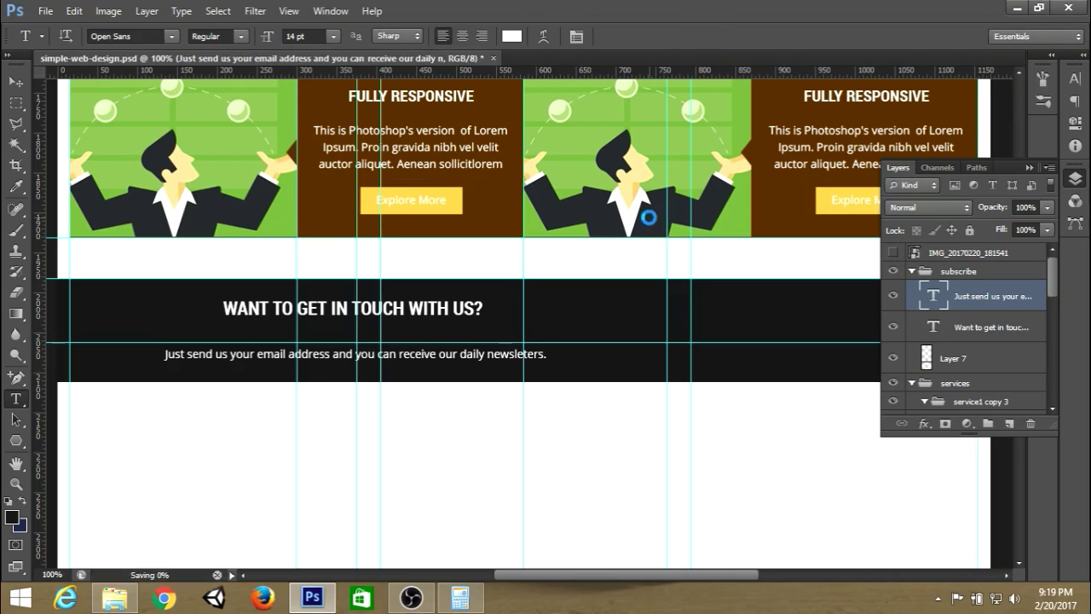
# Step: Add an empty layer above the "Just send us your email address" text layer in the subscribe group
pyautogui.scroll(-1, 654, 230)
pyautogui.scroll(-4, 653, 230)
pyautogui.scroll(2, 652, 228)
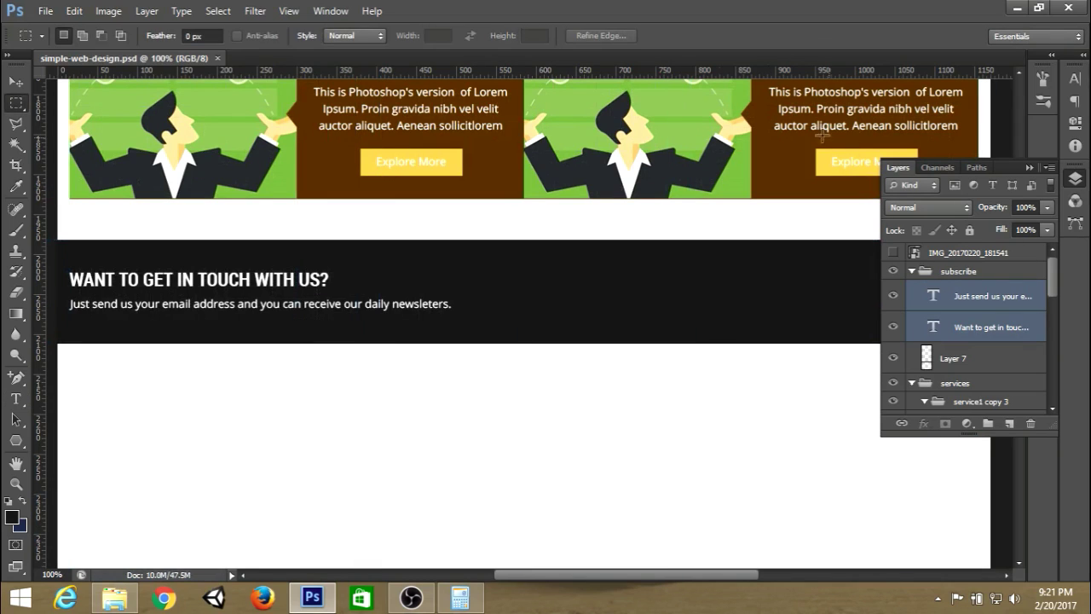
pyautogui.click(963, 294)
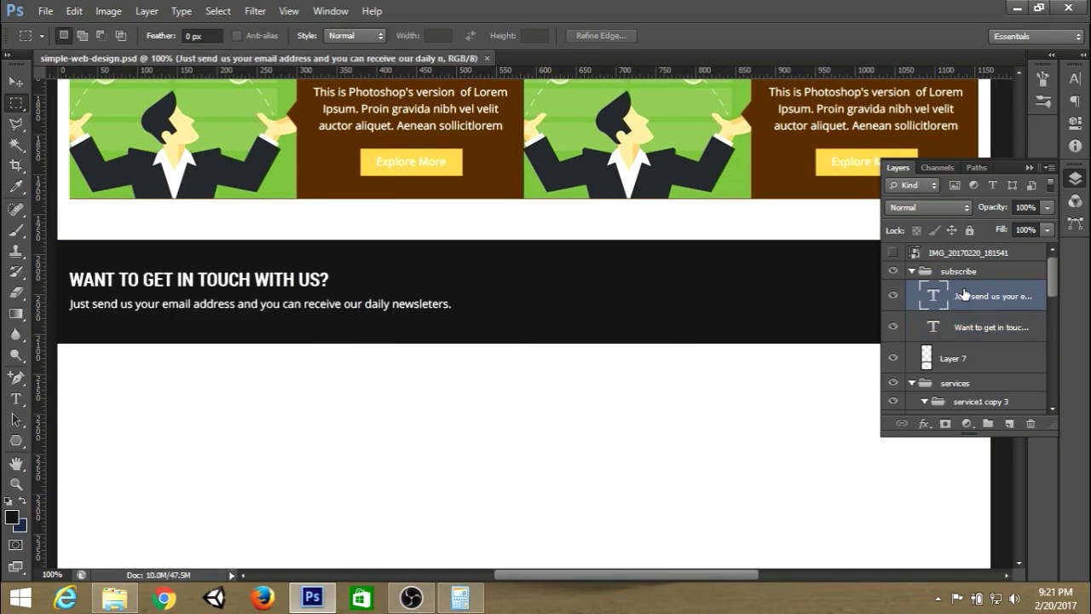
pyautogui.click(1008, 424)
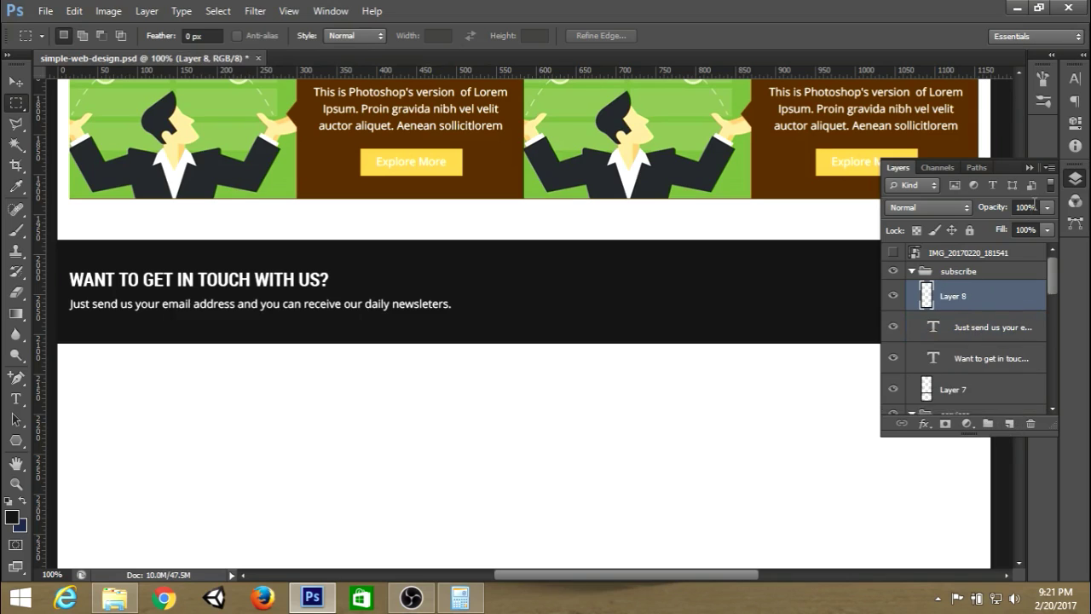
pyautogui.click(1031, 168)
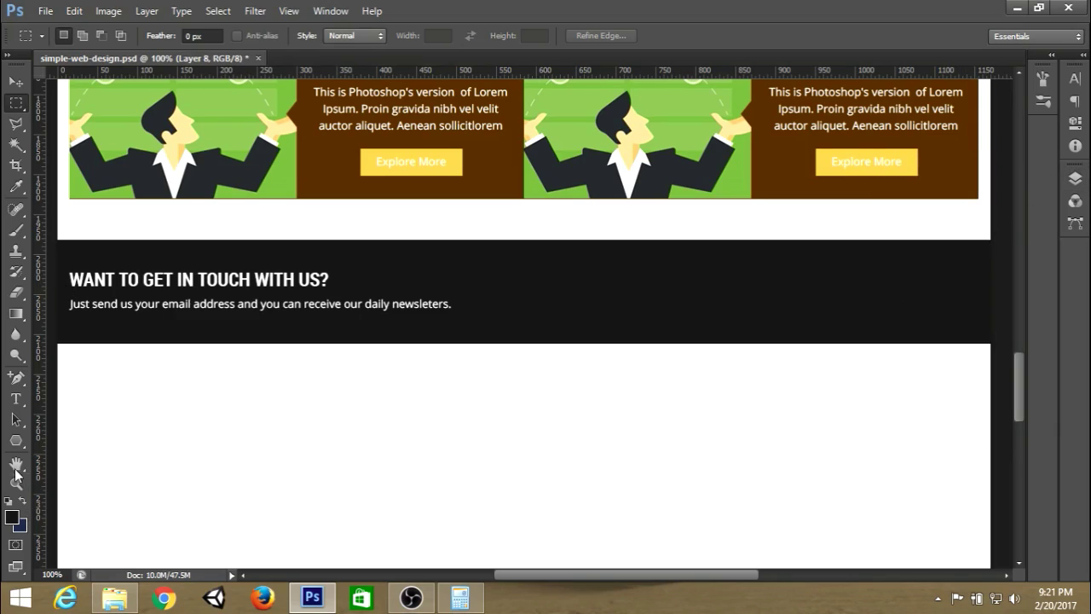
# Step: Draw a rounded rectangle about 465 × 50 px with a 50 px corner radius on the dark band, opposite the heading text
pyautogui.click(15, 440)
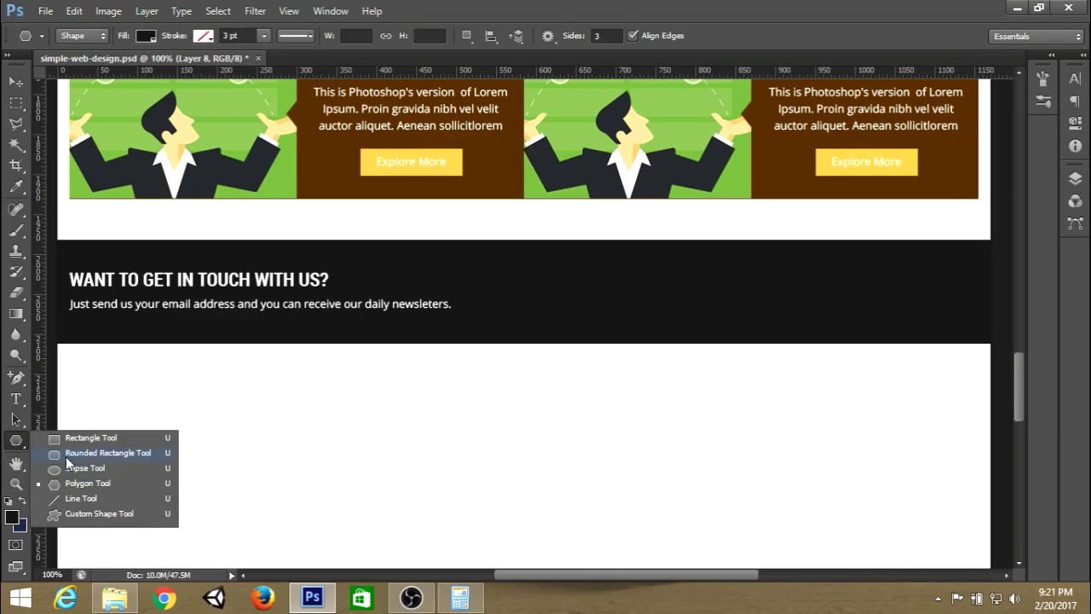
pyautogui.click(71, 454)
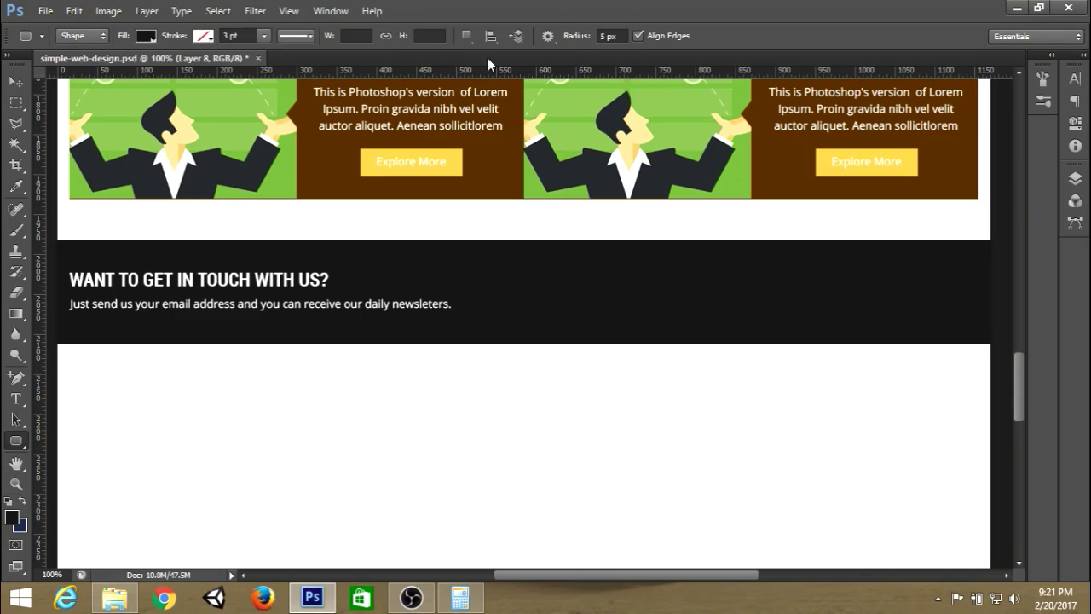
pyautogui.click(624, 36)
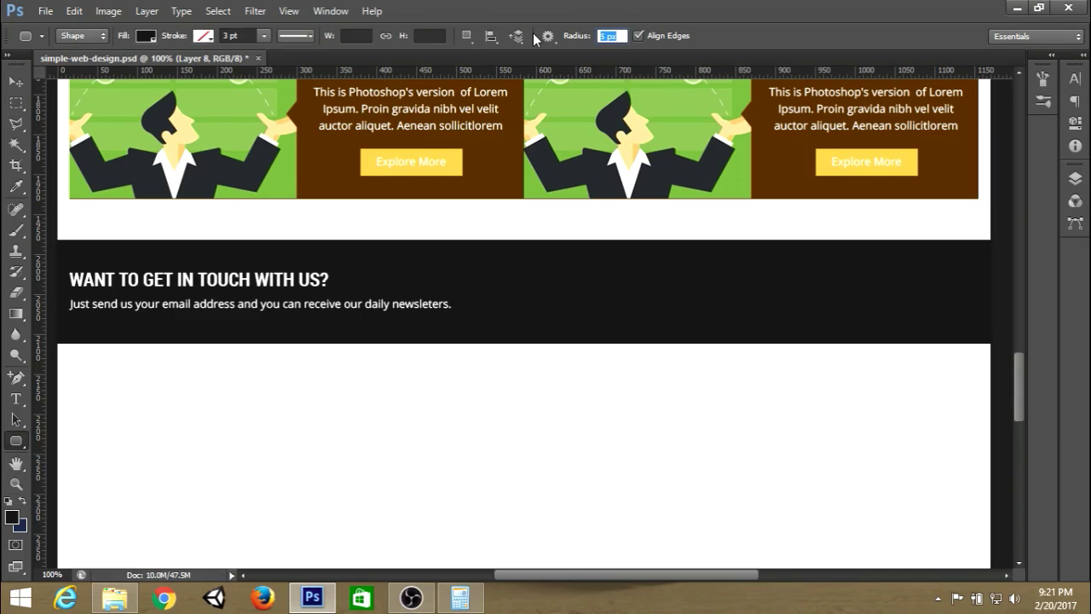
pyautogui.write('50')
pyautogui.press('Return')
pyautogui.moveTo(642, 271); pyautogui.dragTo(979, 312)
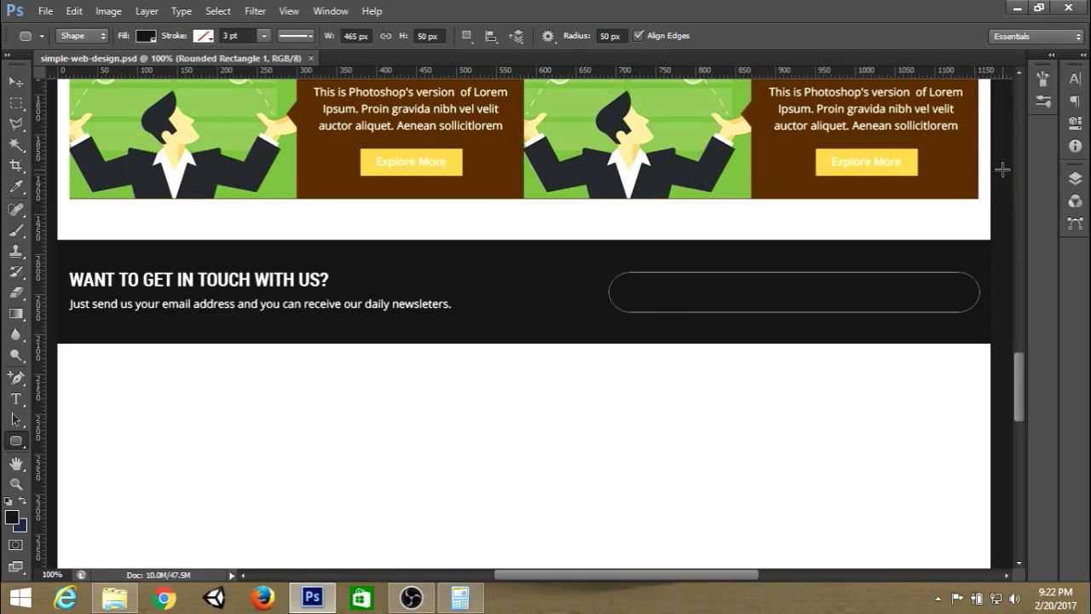
# Step: Change the rounded rectangle's fill colour to white, #ffffff
pyautogui.click(1074, 178)
pyautogui.doubleClick(929, 298)
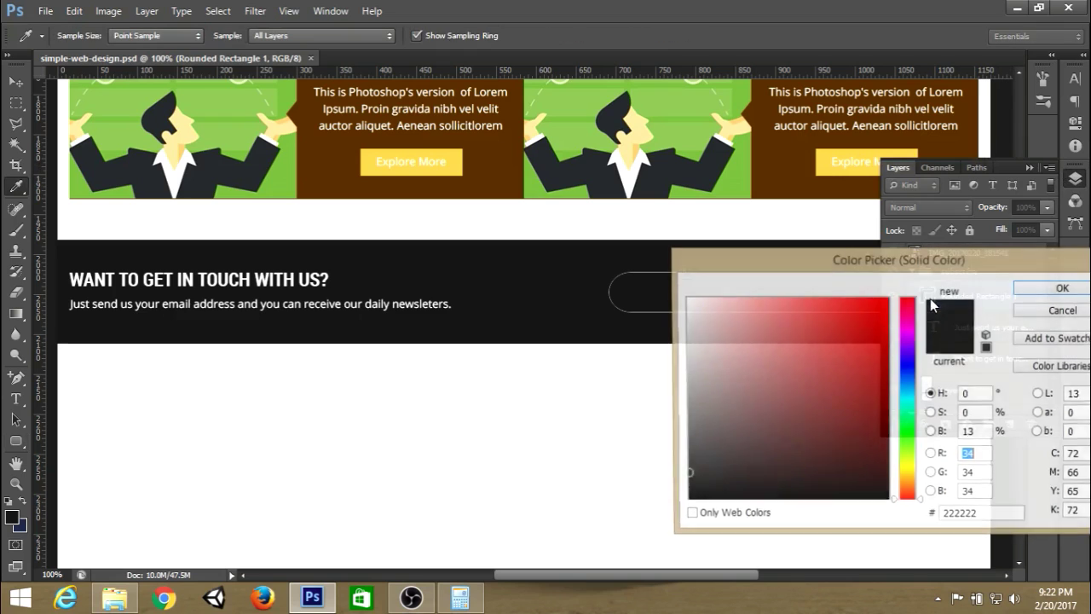
pyautogui.click(686, 299)
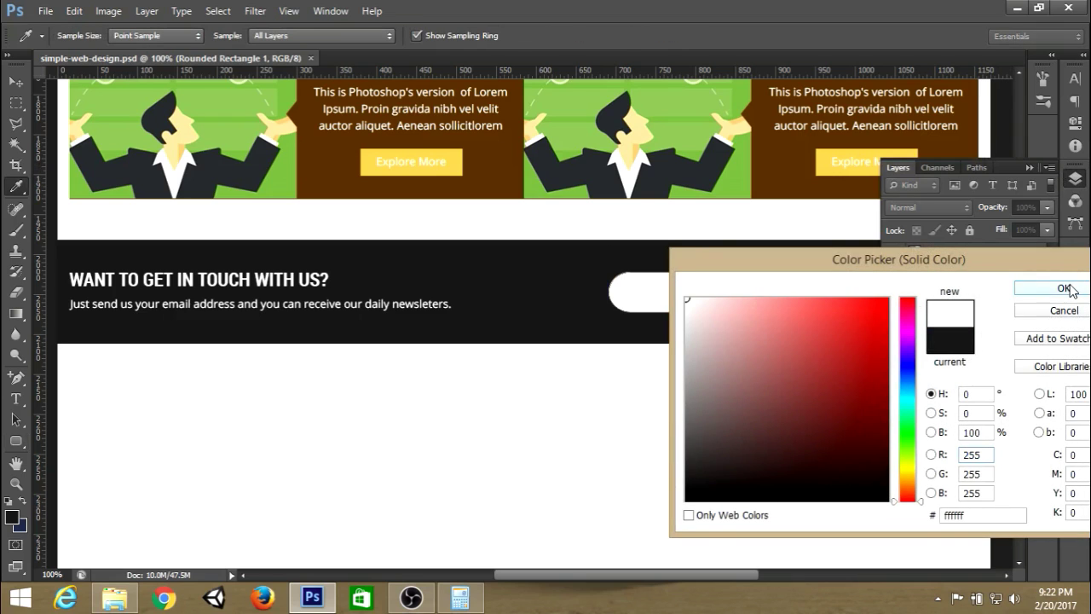
pyautogui.click(1075, 285)
# Step: Duplicate the white rounded rectangle and fill the copy with brown #613701 sampled from the services section
pyautogui.hotkey('ctrl', 'j')
pyautogui.doubleClick(926, 294)
pyautogui.click(946, 145)
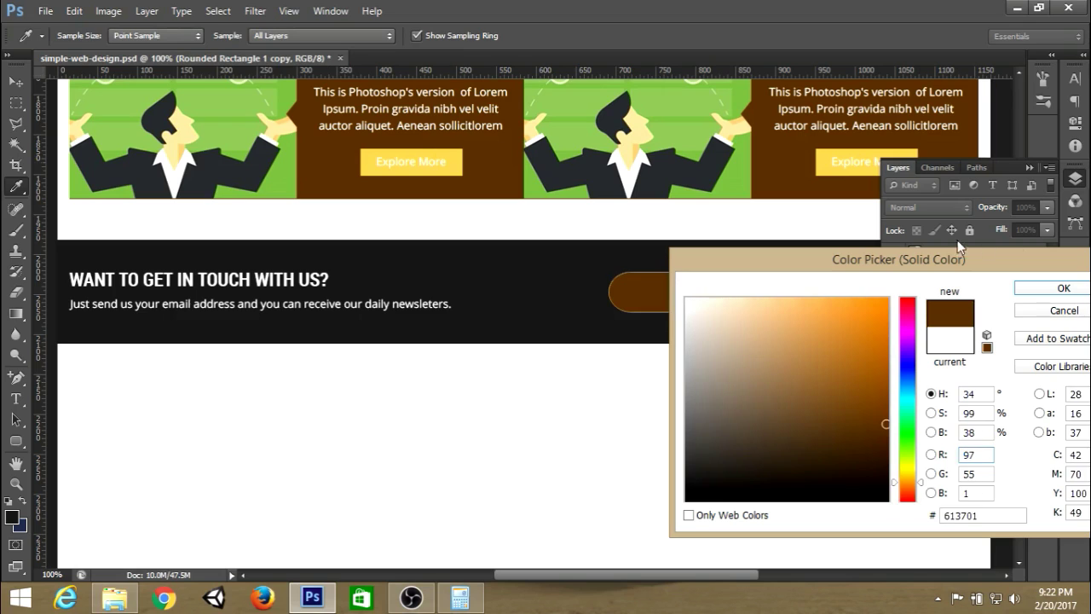
pyautogui.click(1064, 288)
# Step: Rasterize the brown rounded rectangle copy layer
pyautogui.click(1075, 181)
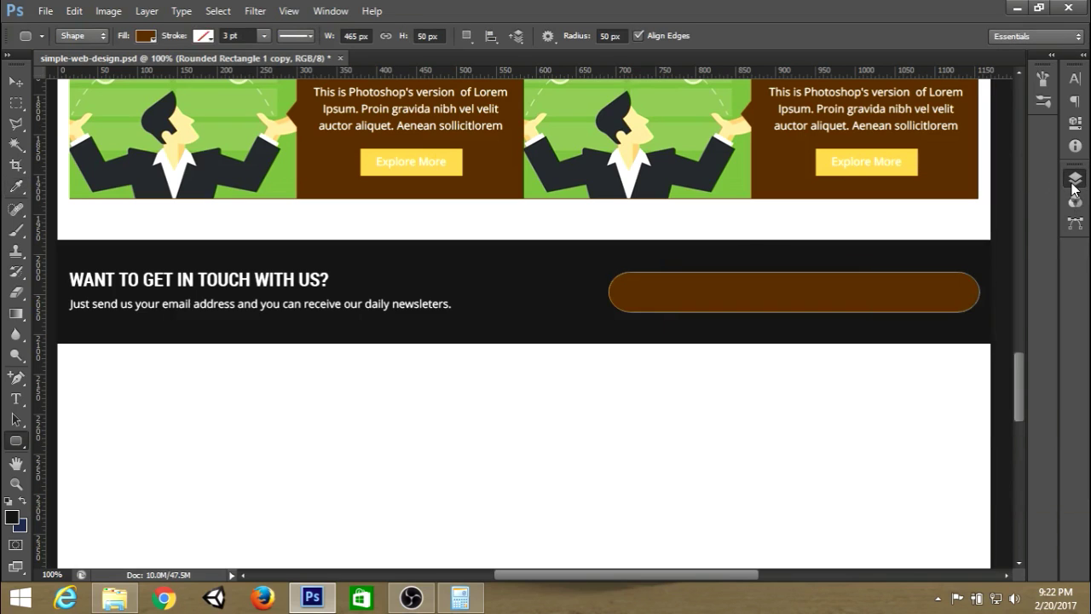
pyautogui.click(1075, 180)
pyautogui.rightClick(985, 299)
pyautogui.click(861, 151)
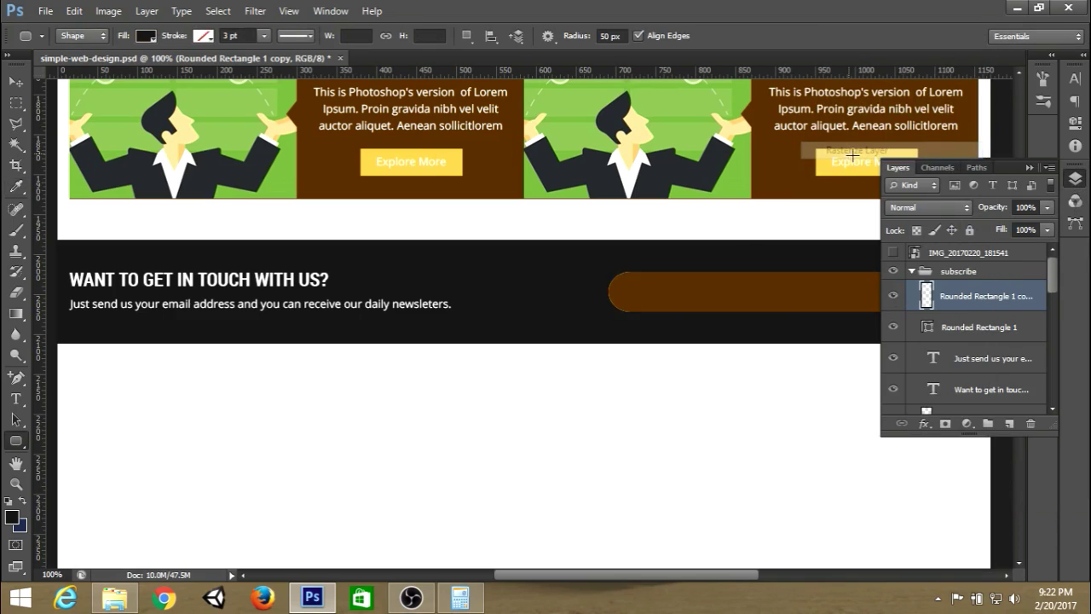
pyautogui.click(1029, 168)
# Step: Add the text "SUBSCRIBE" near the right end of the brown rounded rectangle
pyautogui.press('t')
pyautogui.click(864, 294)
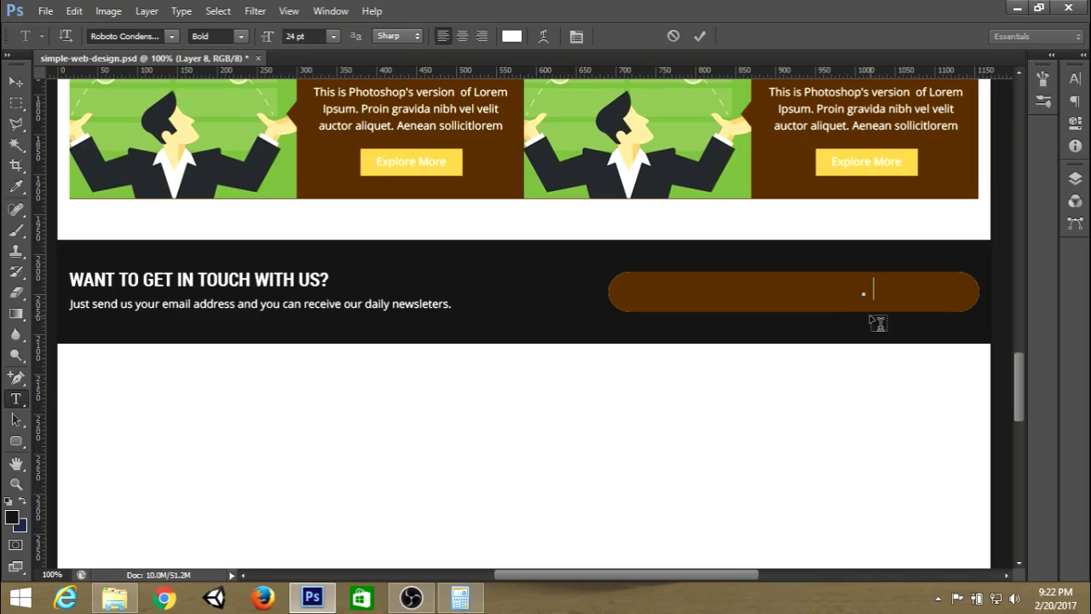
pyautogui.write('SUBSCRIBE')
pyautogui.click(700, 36)
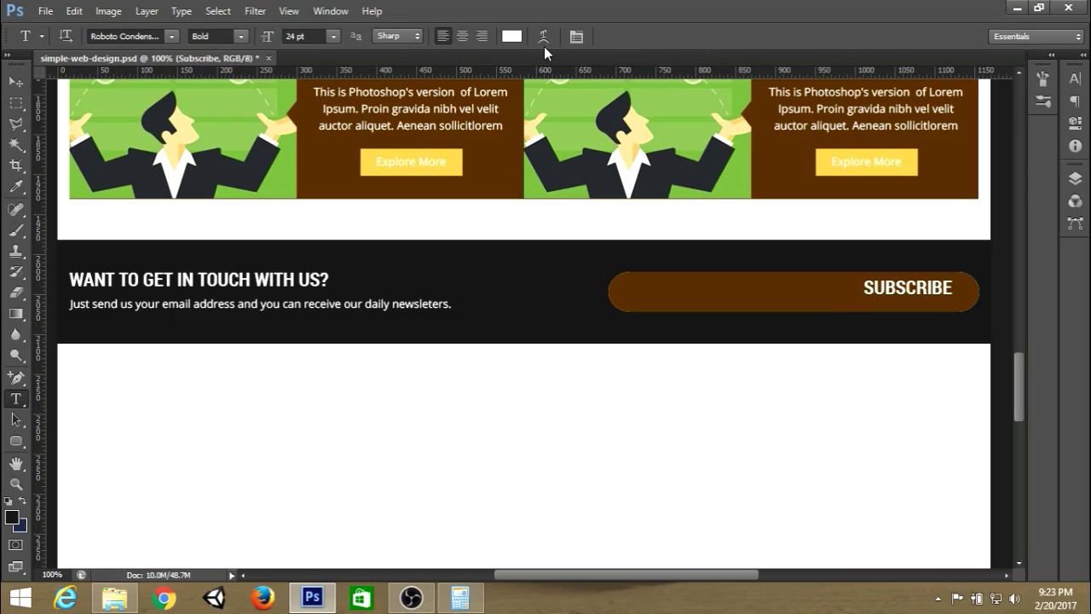
# Step: Set the "SUBSCRIBE" text to Open Sans Regular at 14 pt
pyautogui.click(137, 37)
pyautogui.write('Open Sans')
pyautogui.press('Return')
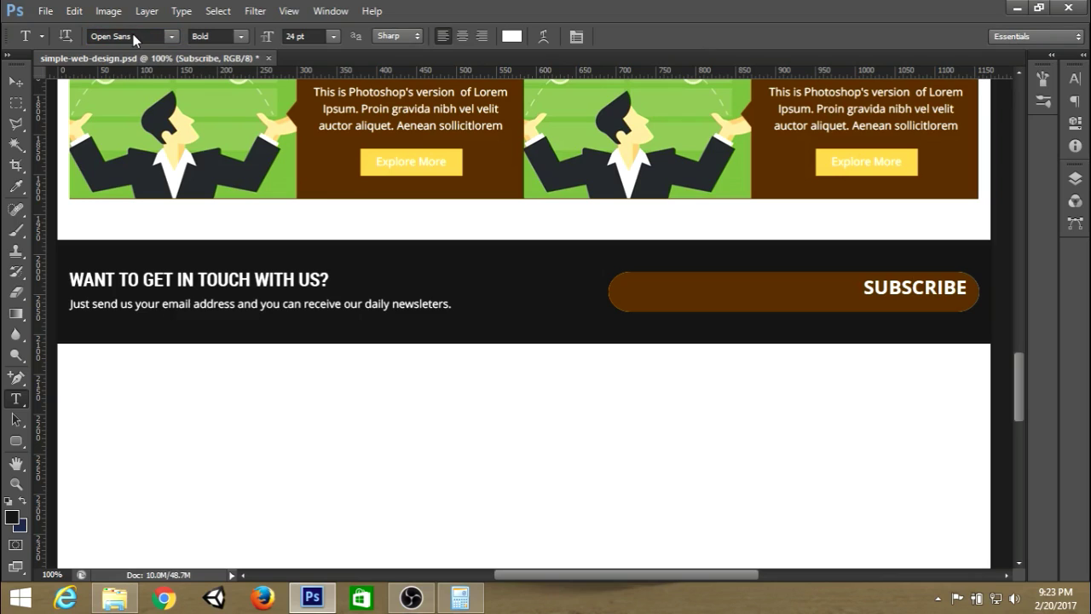
pyautogui.click(241, 37)
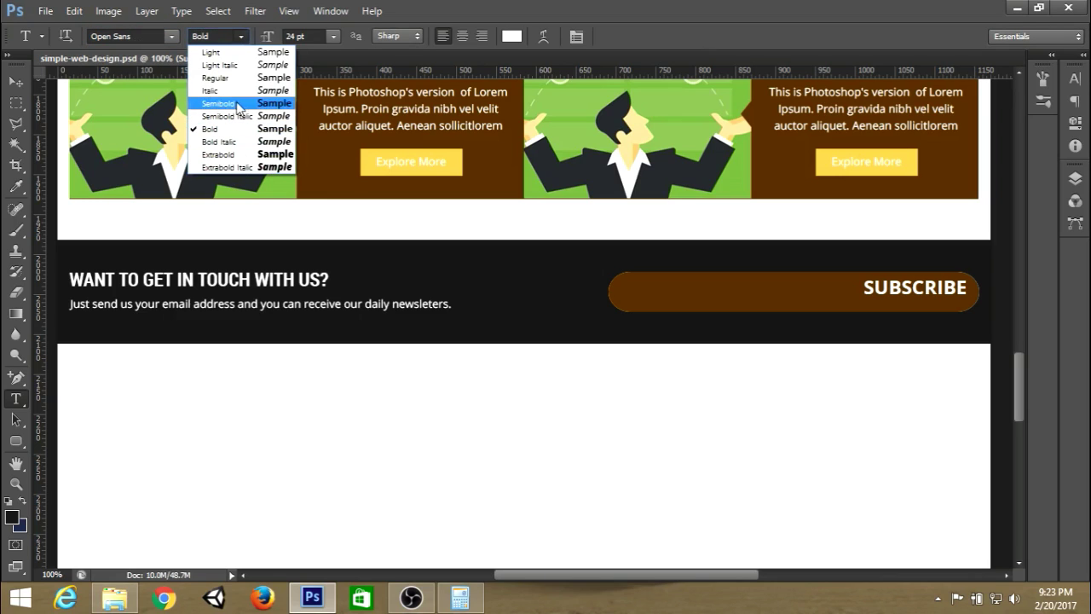
pyautogui.click(233, 79)
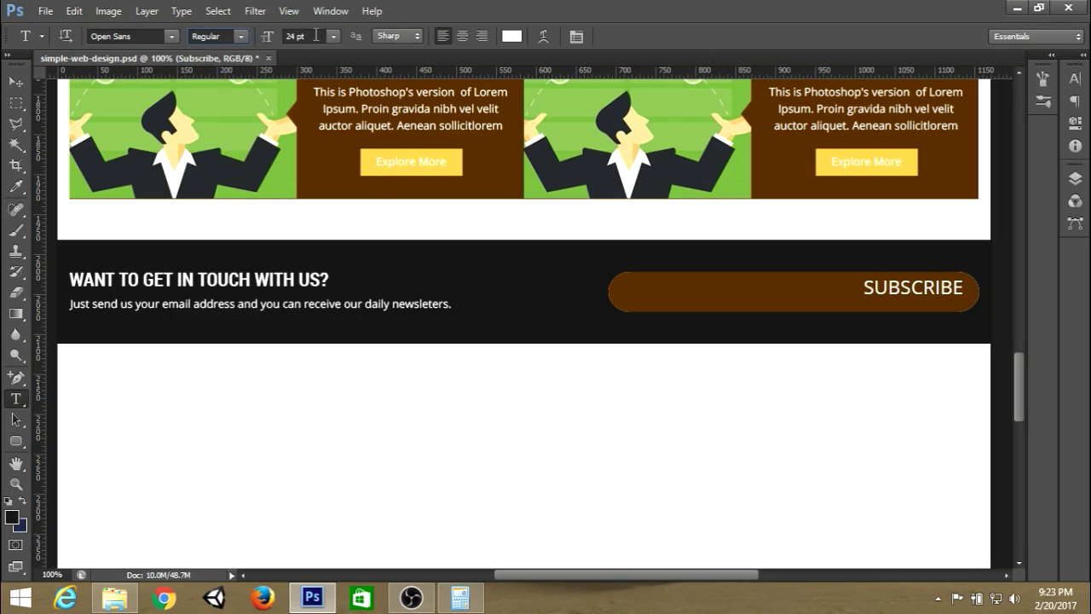
pyautogui.click(332, 36)
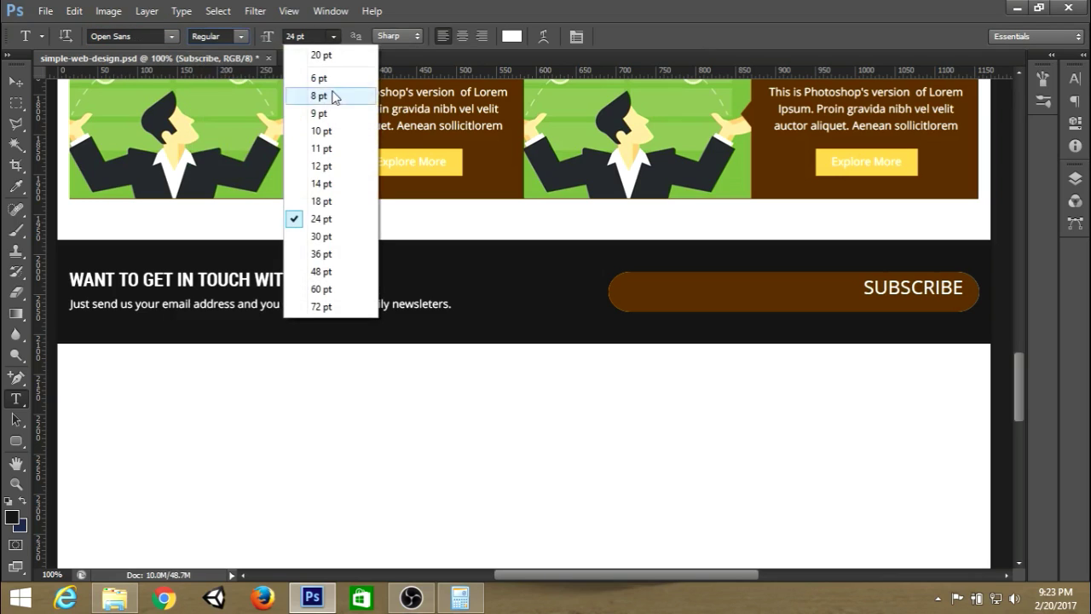
pyautogui.click(322, 184)
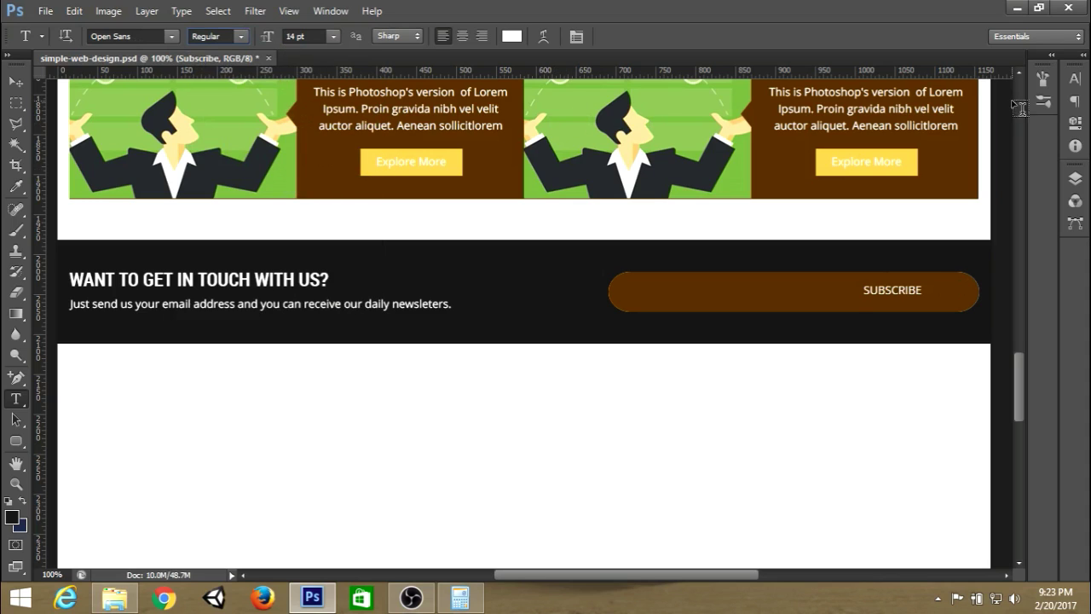
# Step: Change the "SUBSCRIBE" text's font style to Open Sans Bold
pyautogui.click(1074, 79)
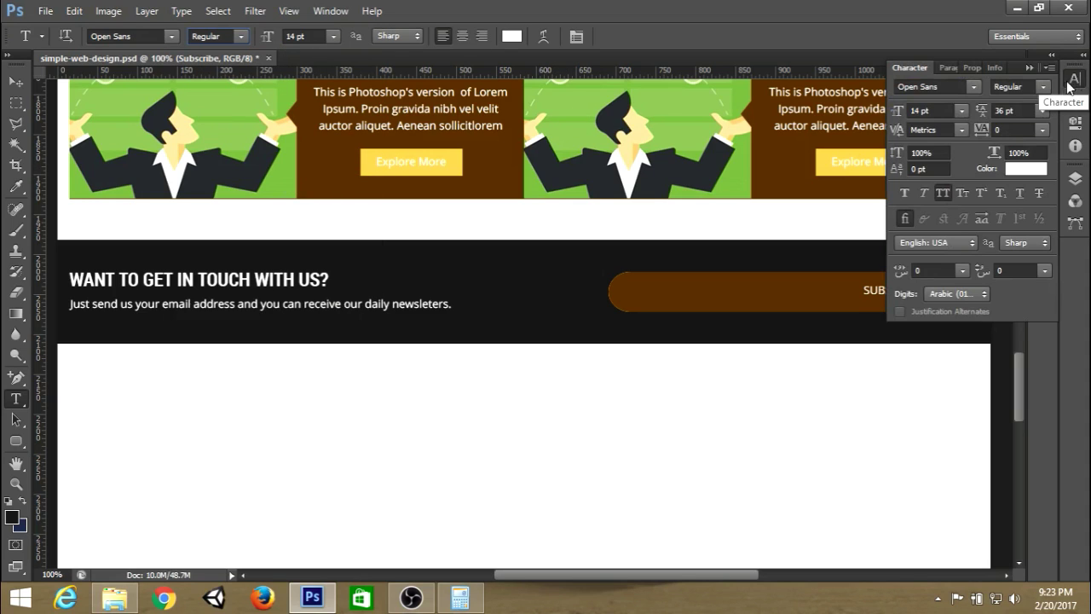
pyautogui.click(1073, 83)
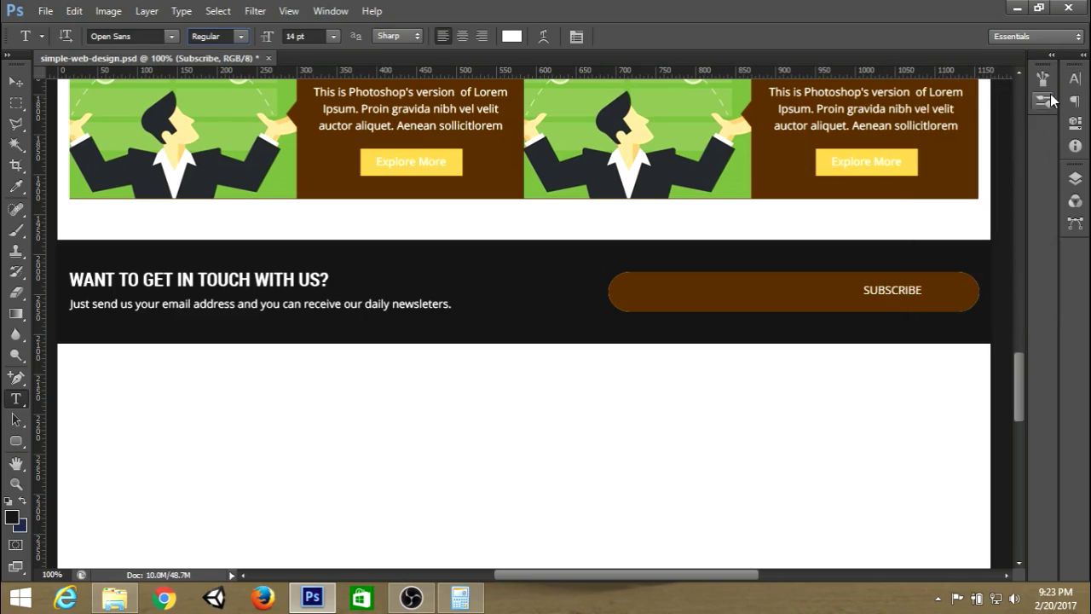
pyautogui.click(243, 38)
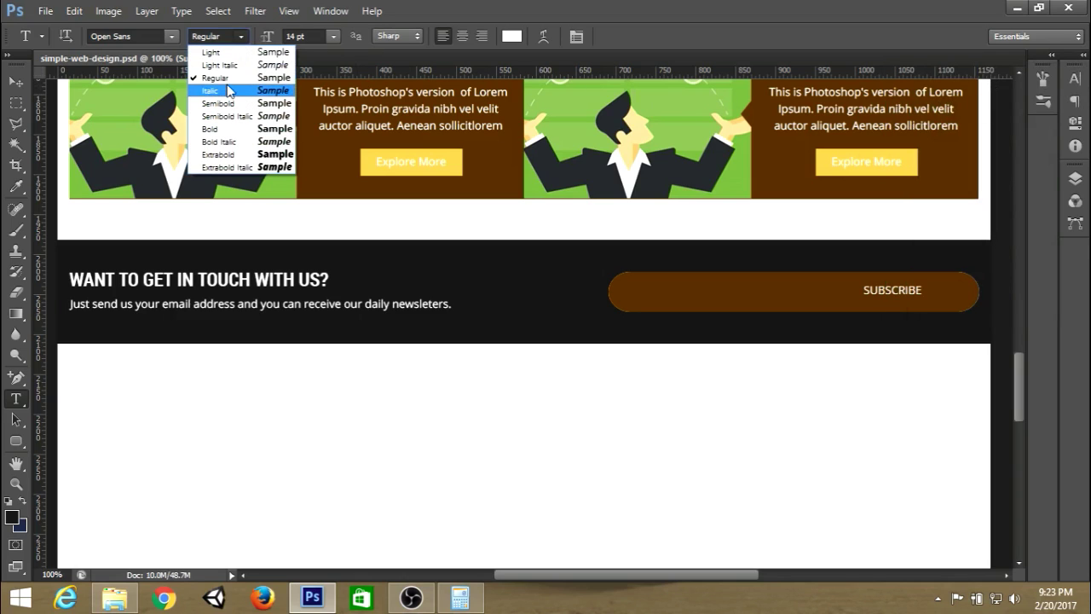
pyautogui.click(223, 129)
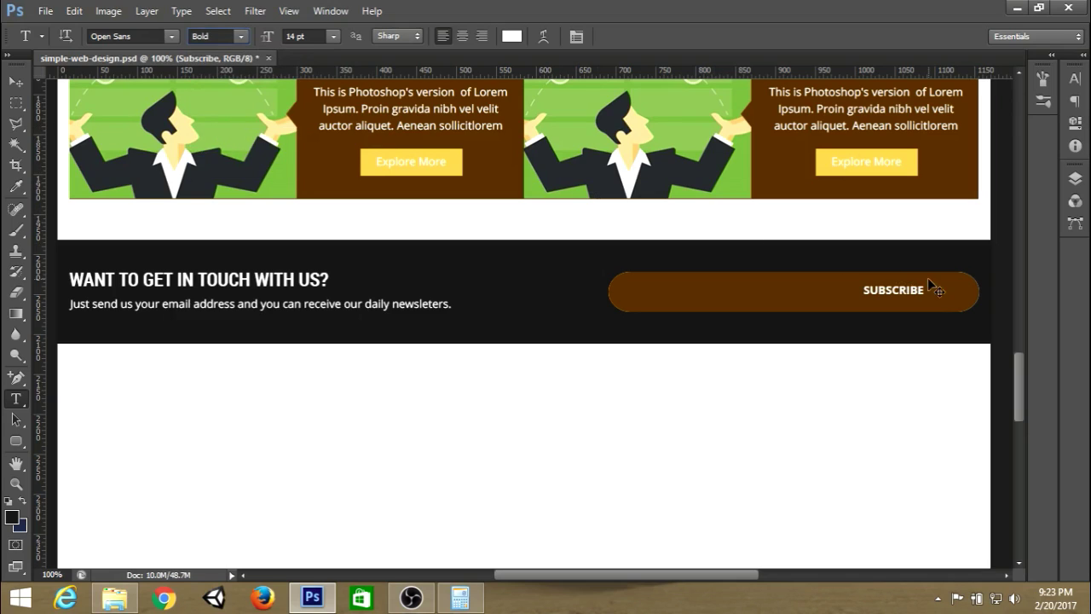
# Step: Move the "SUBSCRIBE" text closer to the rounded right end of the brown rectangle and save the document
pyautogui.hotkey('ctrl', 't')
pyautogui.moveTo(917, 293); pyautogui.dragTo(948, 293)
pyautogui.click(801, 36)
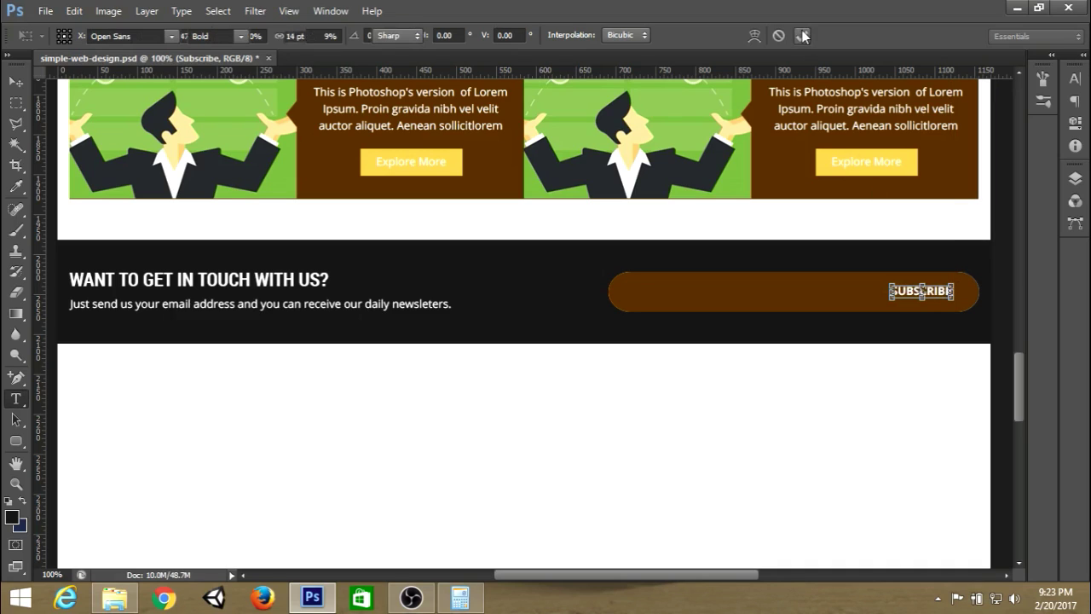
pyautogui.hotkey('ctrl', 't')
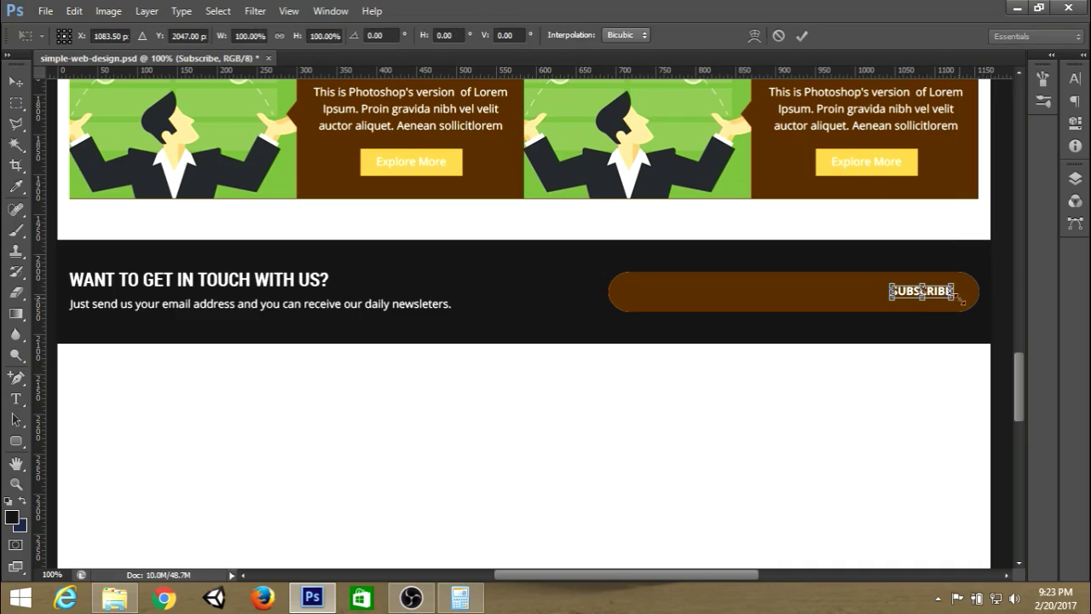
pyautogui.moveTo(944, 294); pyautogui.dragTo(952, 292)
pyautogui.click(806, 36)
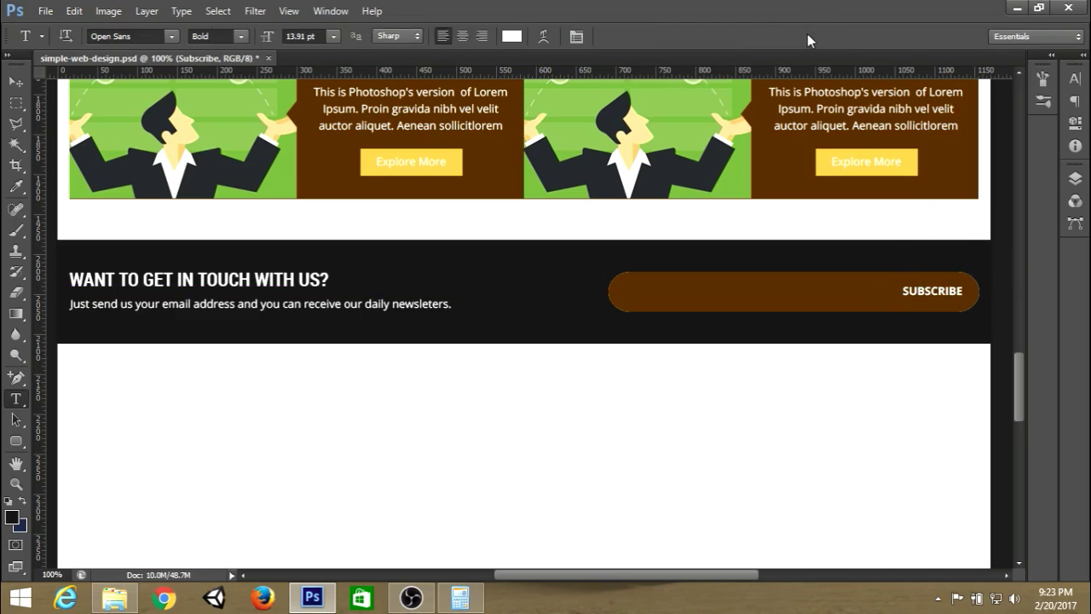
pyautogui.hotkey('ctrl', 's')
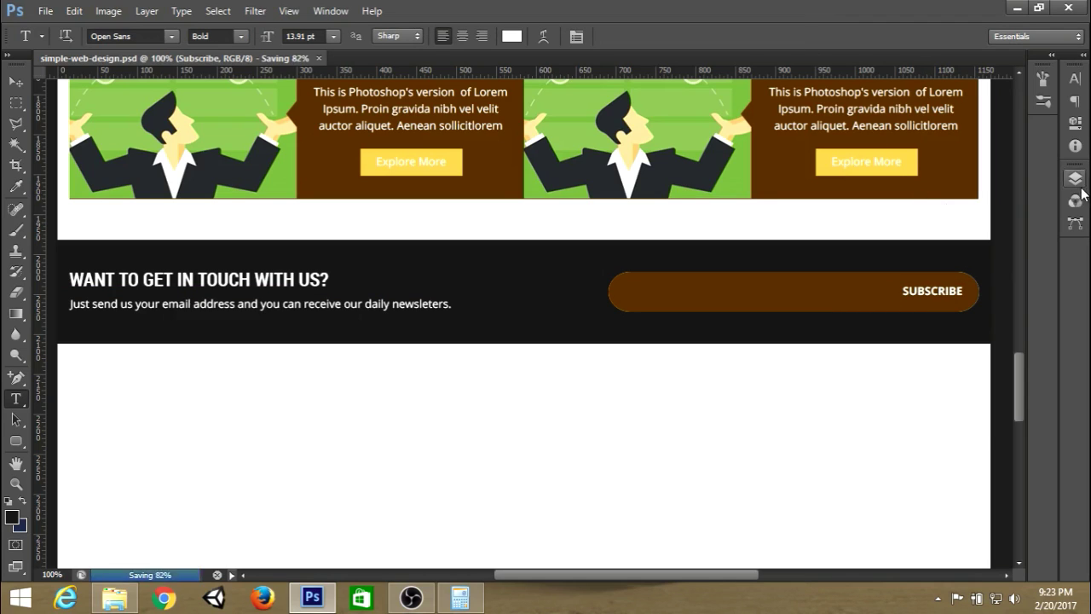
# Step: Erase the part of the brown rounded rectangle copy to the left of "SUBSCRIBE", leaving a button-sized end, and save
pyautogui.click(1077, 180)
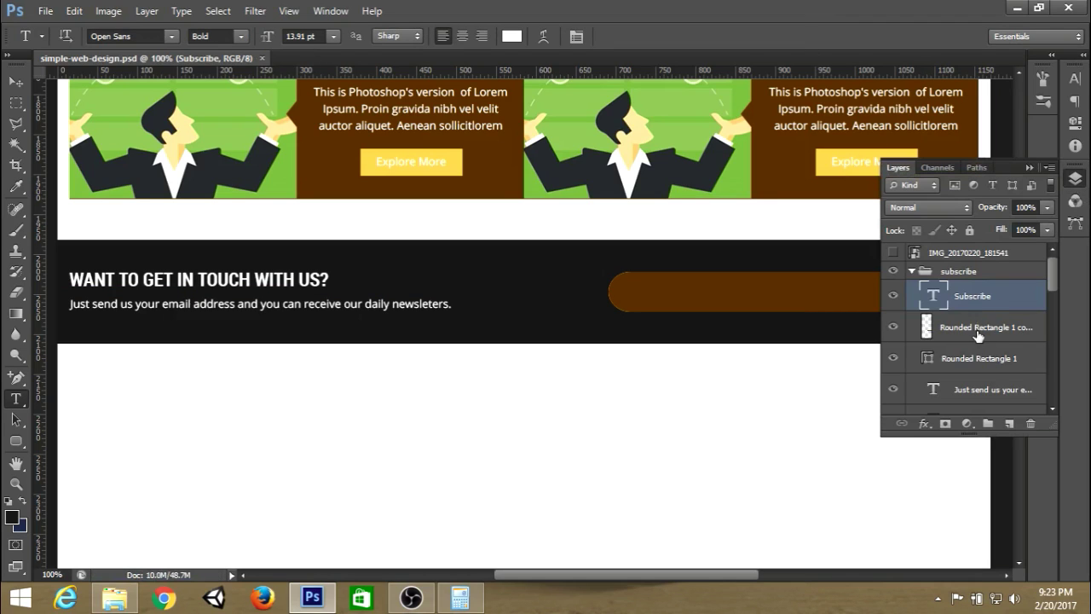
pyautogui.click(978, 331)
pyautogui.click(1075, 178)
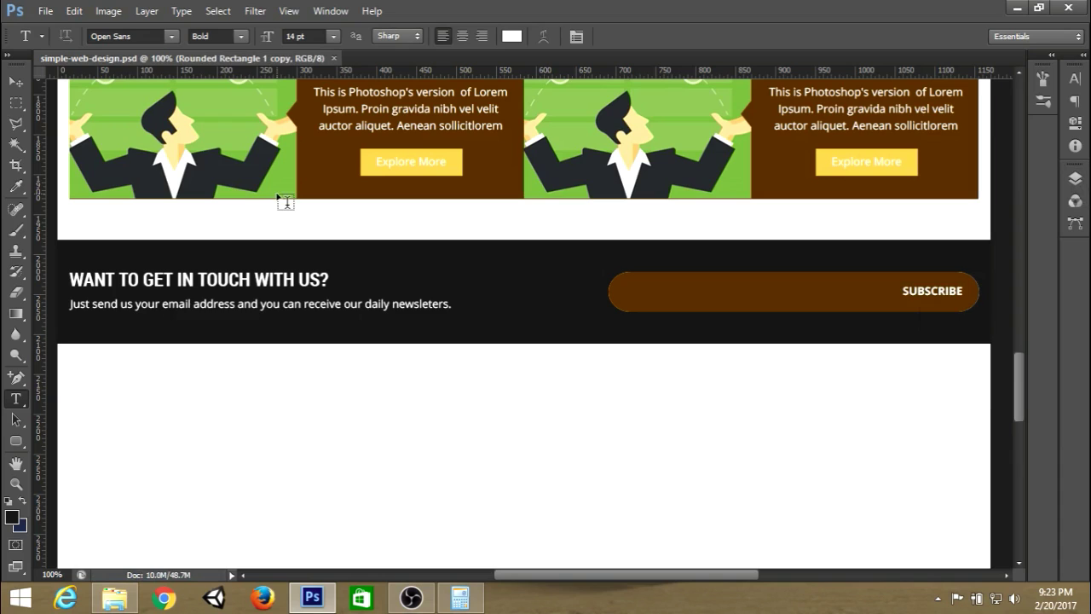
pyautogui.click(18, 104)
pyautogui.moveTo(535, 206); pyautogui.dragTo(894, 394)
pyautogui.click(890, 400)
pyautogui.hotkey('ctrl', 's')
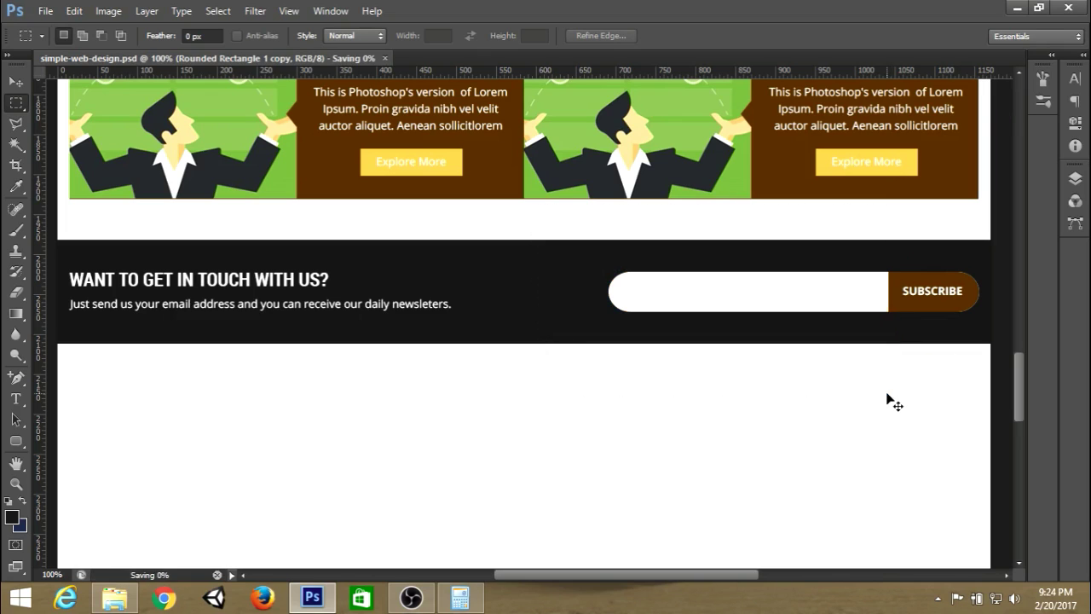
# Step: Add the text "ENTER YOUR EMAIL HERE" in the dark subscribe band, below the tagline
pyautogui.scroll(-1, 968, 290)
pyautogui.click(1074, 179)
pyautogui.click(1008, 423)
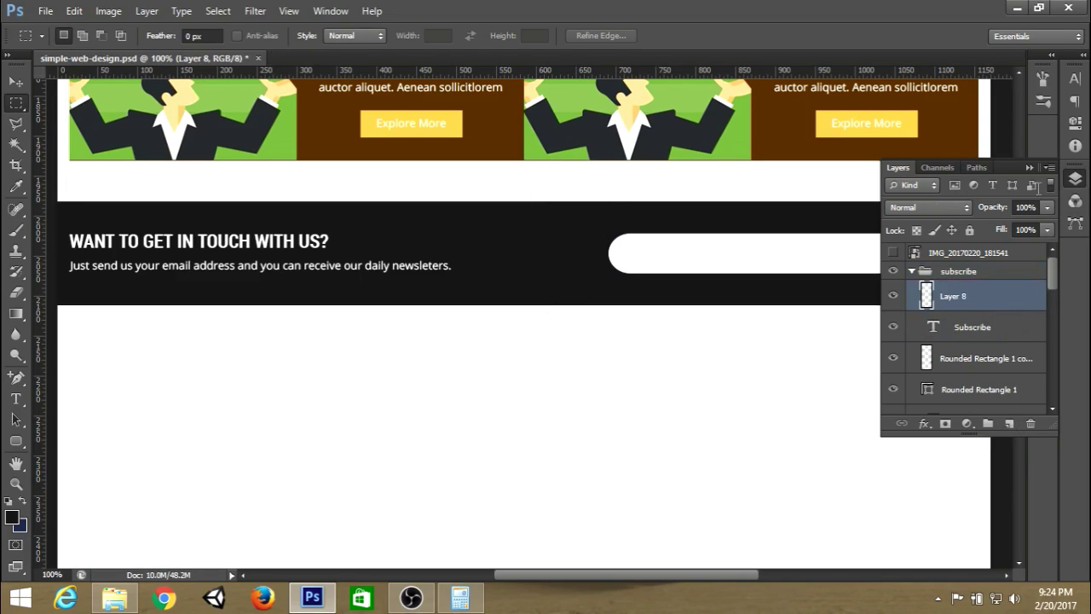
pyautogui.click(1034, 164)
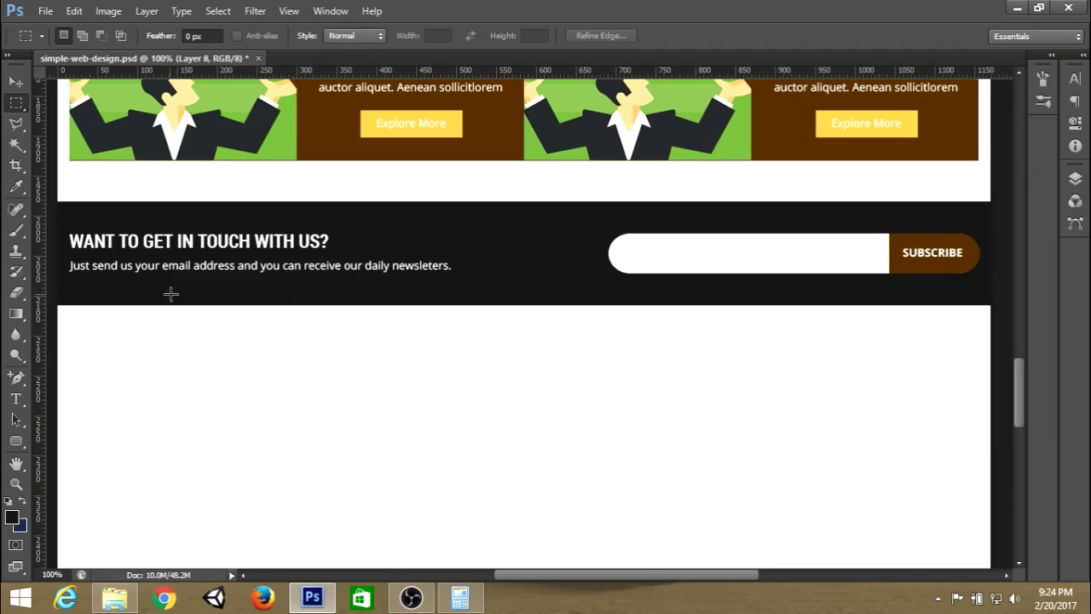
pyautogui.click(16, 398)
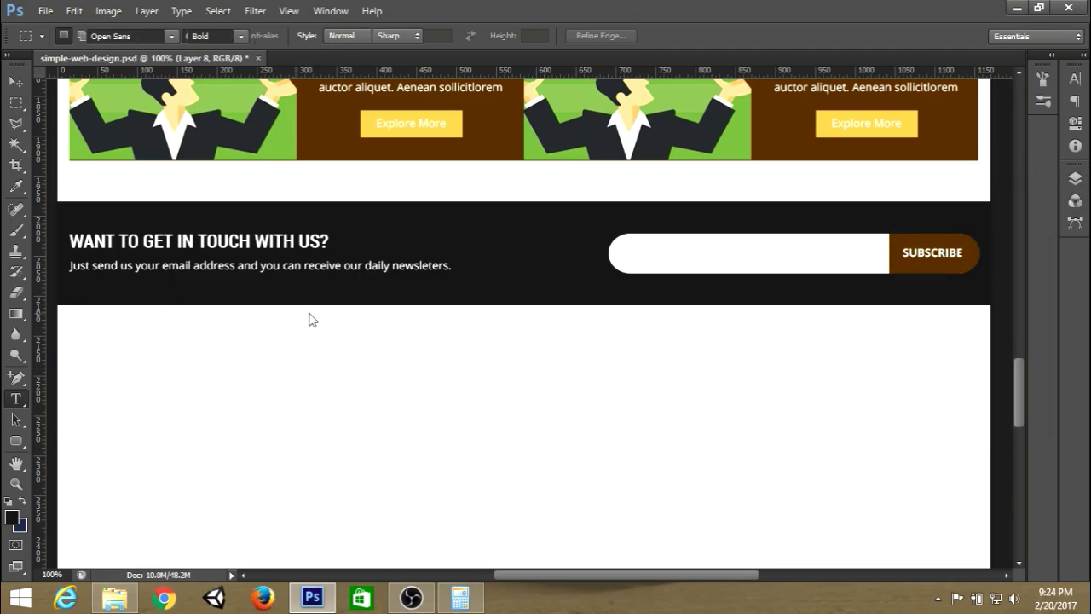
pyautogui.click(473, 290)
pyautogui.write('ENTER YOUR EMAIL HERE')
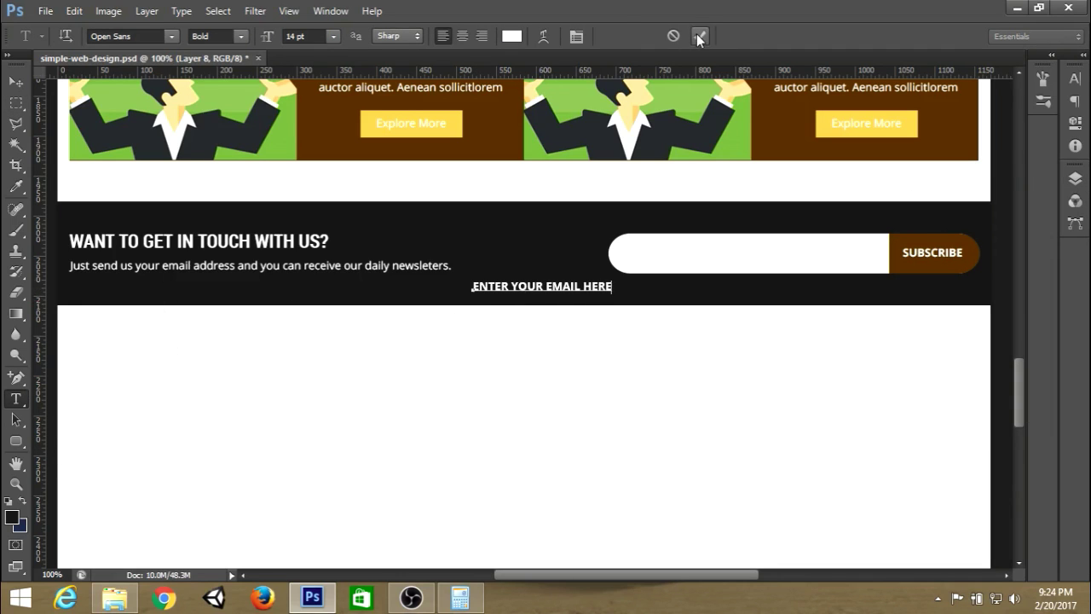
pyautogui.click(699, 36)
# Step: Set the email placeholder text to Regular without all caps and reword it as "Enter Your Email here....."
pyautogui.click(239, 36)
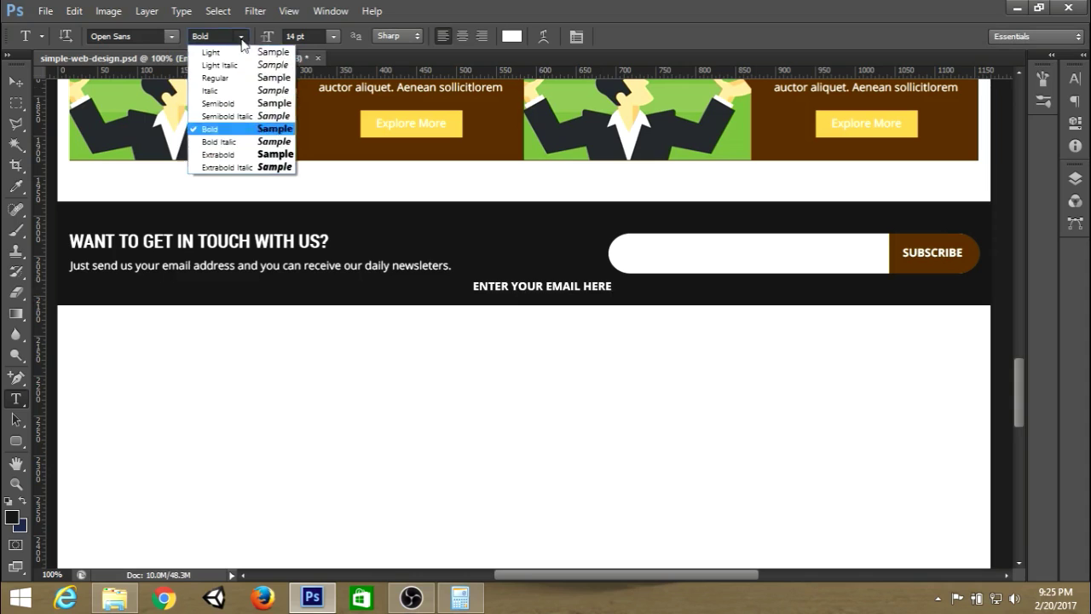
pyautogui.click(218, 79)
pyautogui.click(1074, 79)
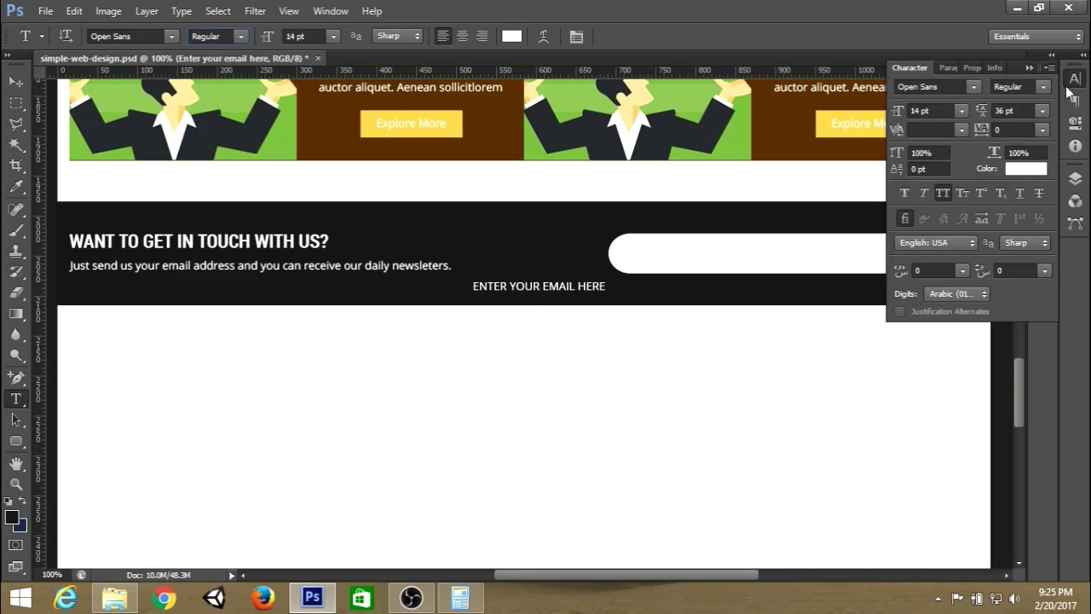
pyautogui.click(942, 193)
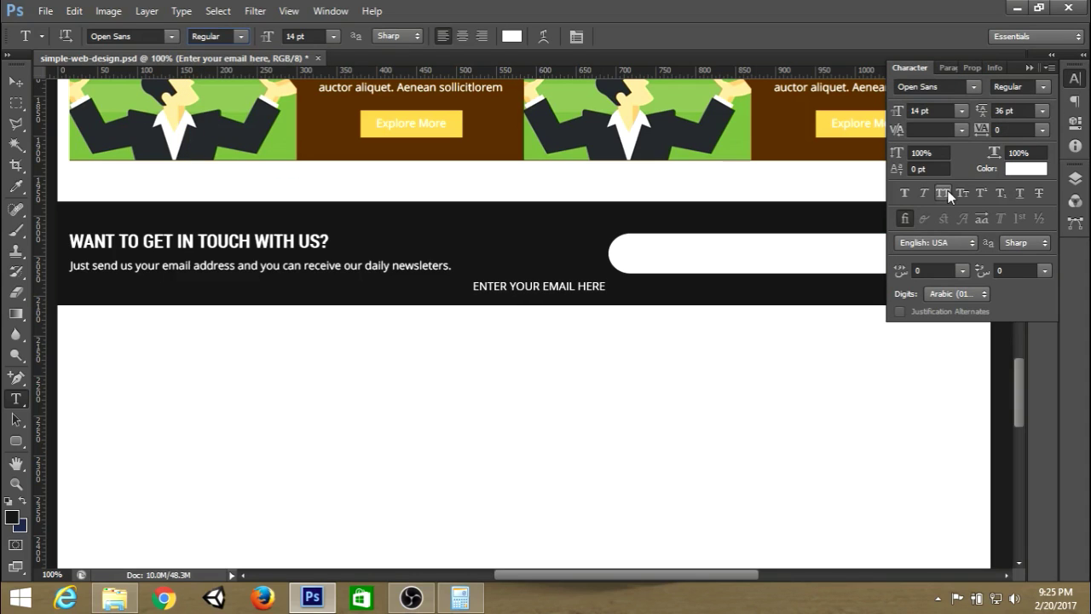
pyautogui.click(1075, 81)
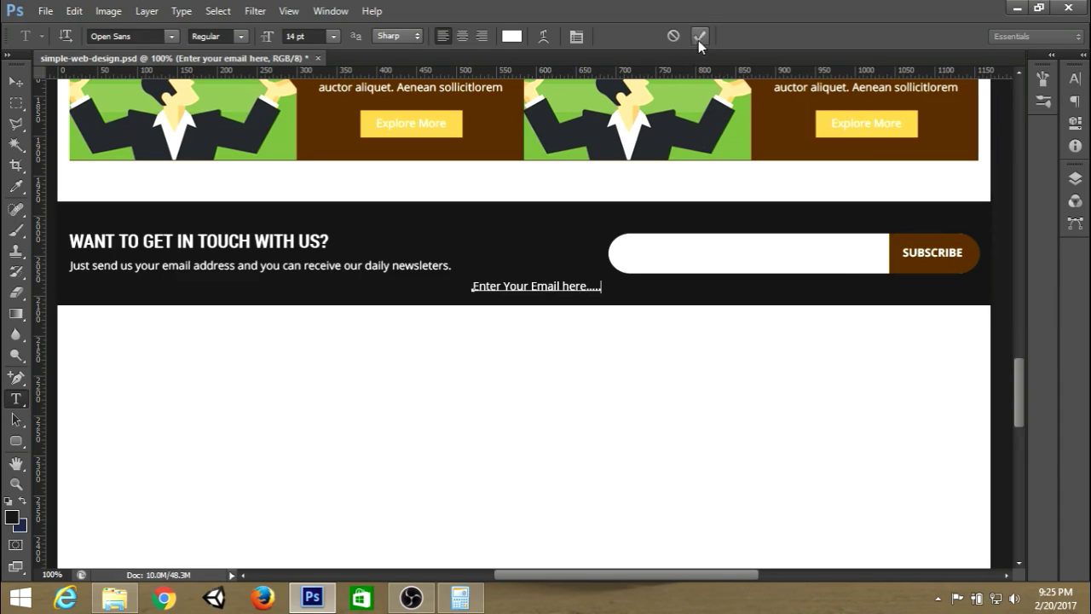
pyautogui.click(698, 37)
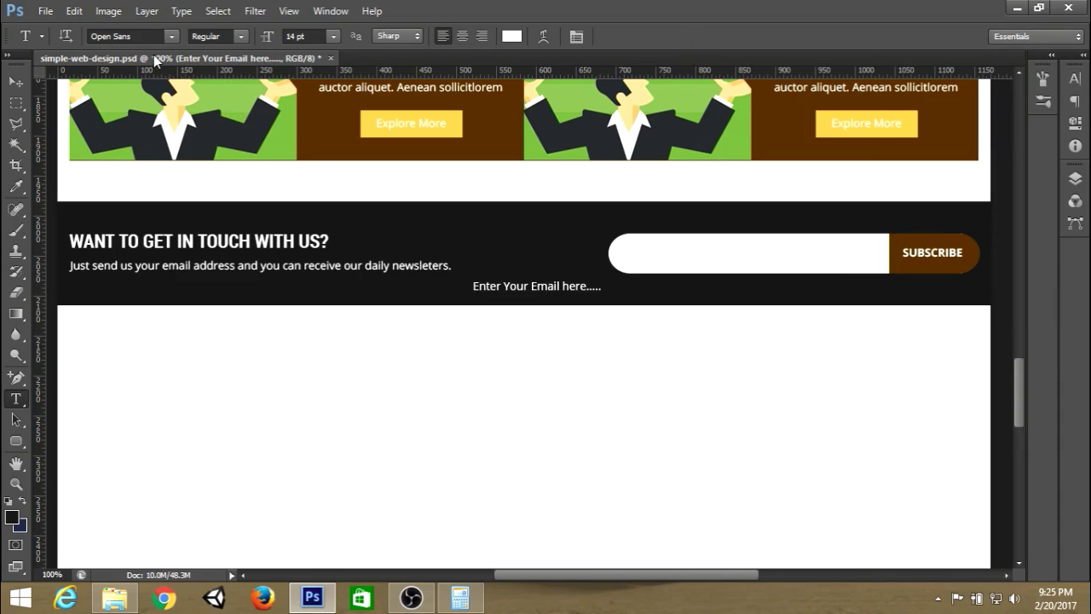
# Step: Set the colour of the email placeholder text to light grey #cccccc
pyautogui.click(511, 37)
pyautogui.click(972, 512)
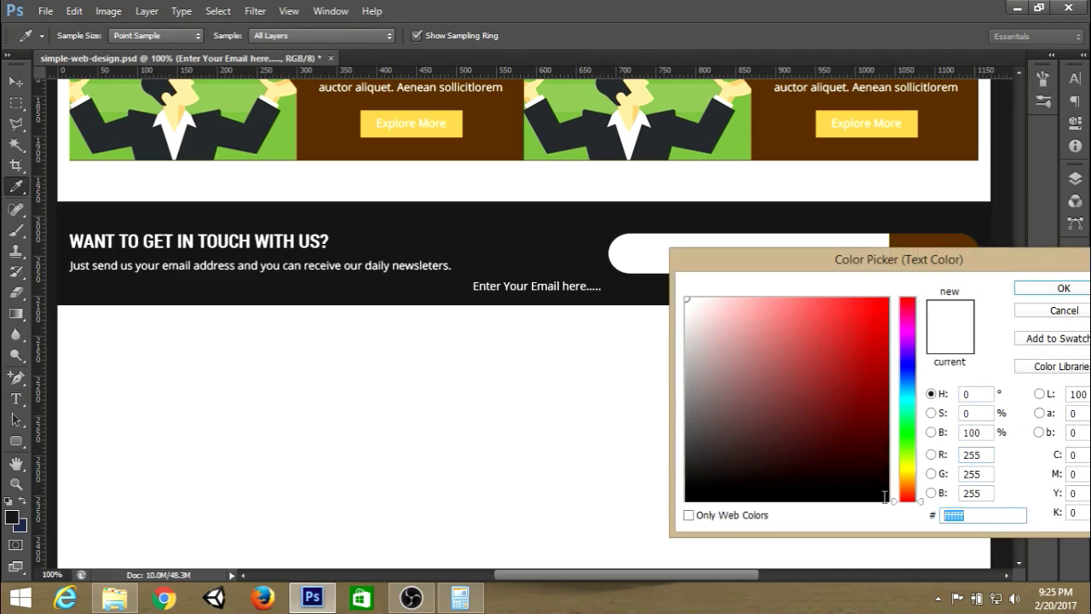
pyautogui.write('ccc')
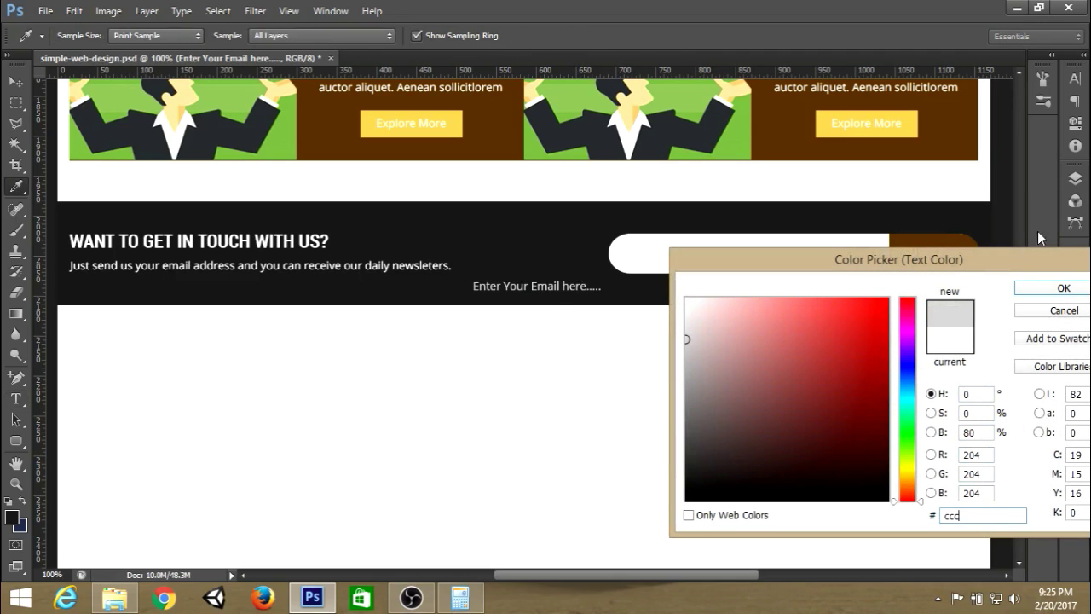
pyautogui.click(1063, 289)
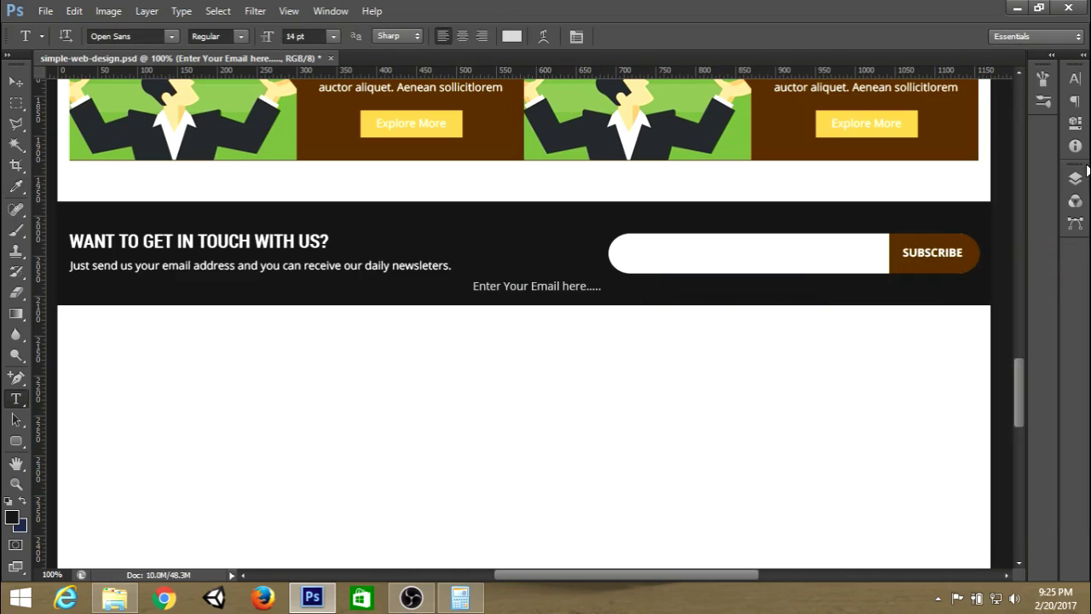
# Step: Move the "Enter Your Email here....." text into the left part of the white rounded field and save
pyautogui.hotkey('ctrl', 't')
pyautogui.moveTo(567, 290); pyautogui.dragTo(730, 256)
pyautogui.press('Return')
pyautogui.hotkey('ctrl', 't')
pyautogui.click(801, 35)
pyautogui.hotkey('ctrl', 's')
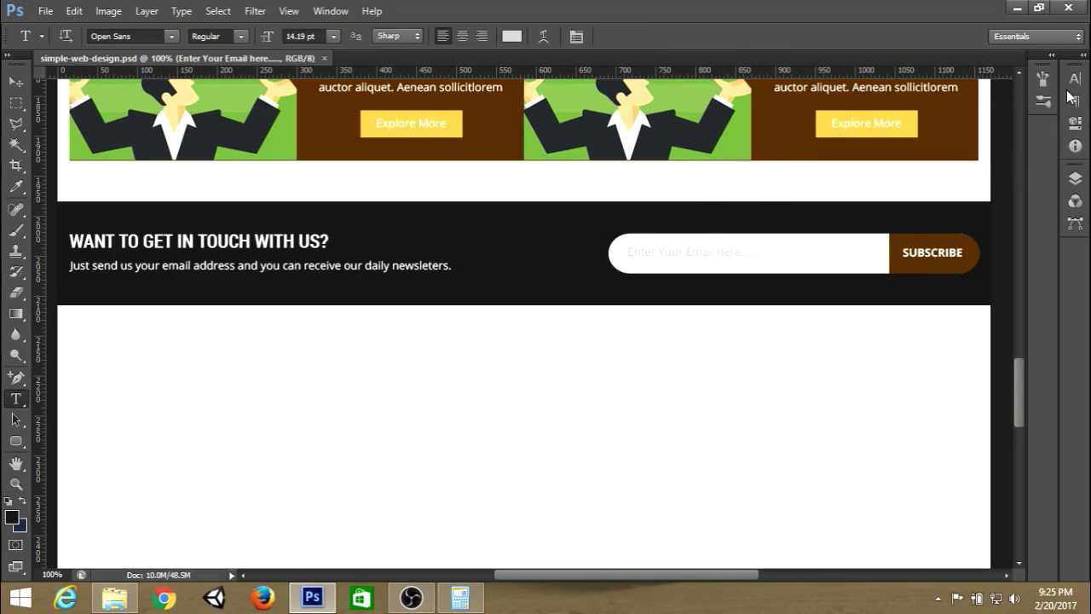
# Step: Darken the email placeholder text to grey #999999 and save the document
pyautogui.click(511, 36)
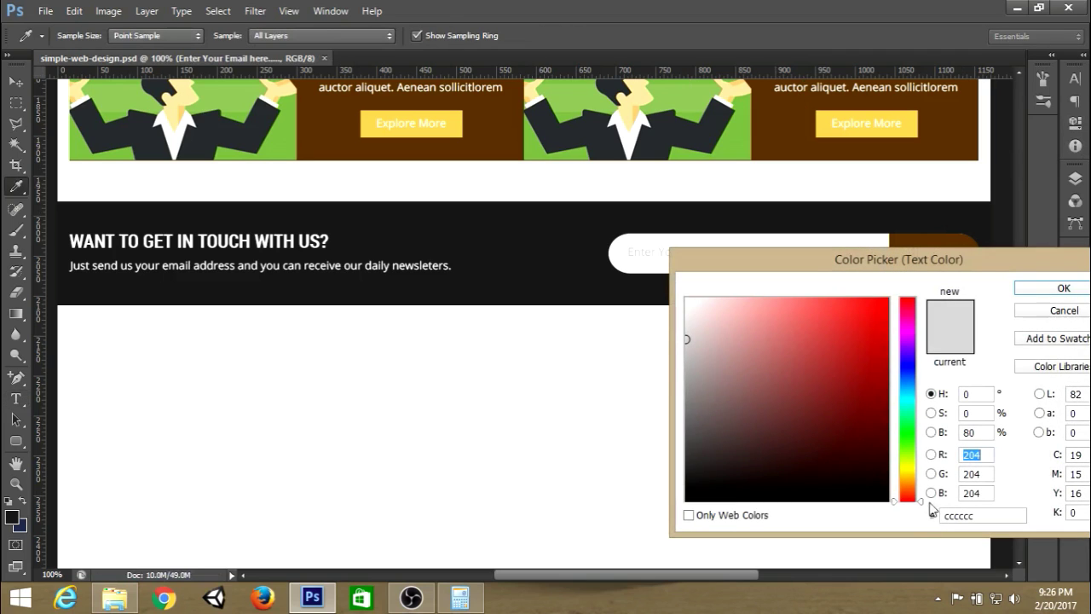
pyautogui.doubleClick(972, 515)
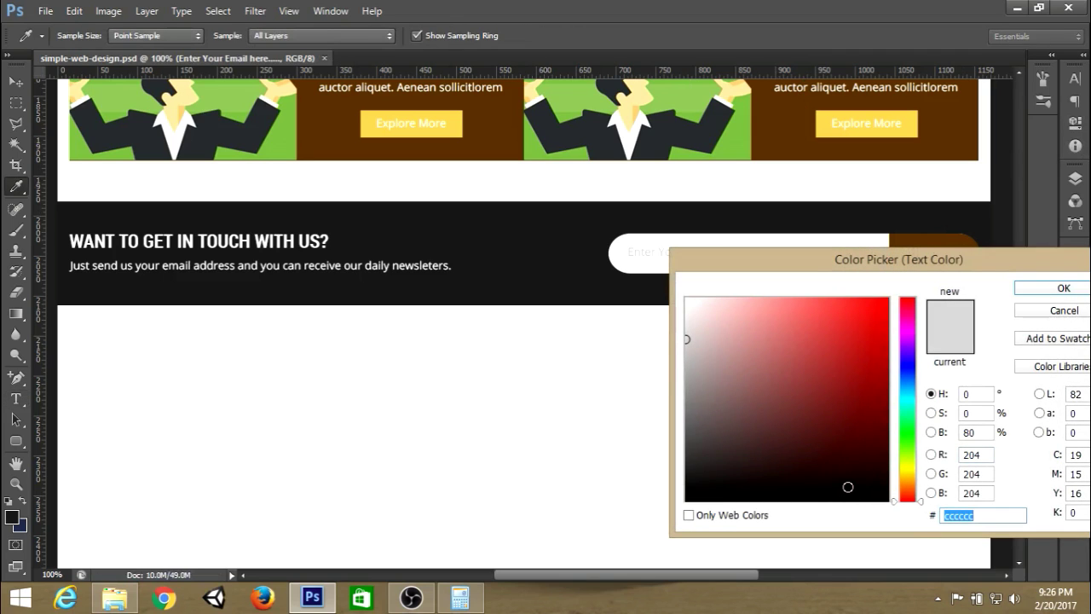
pyautogui.write('999')
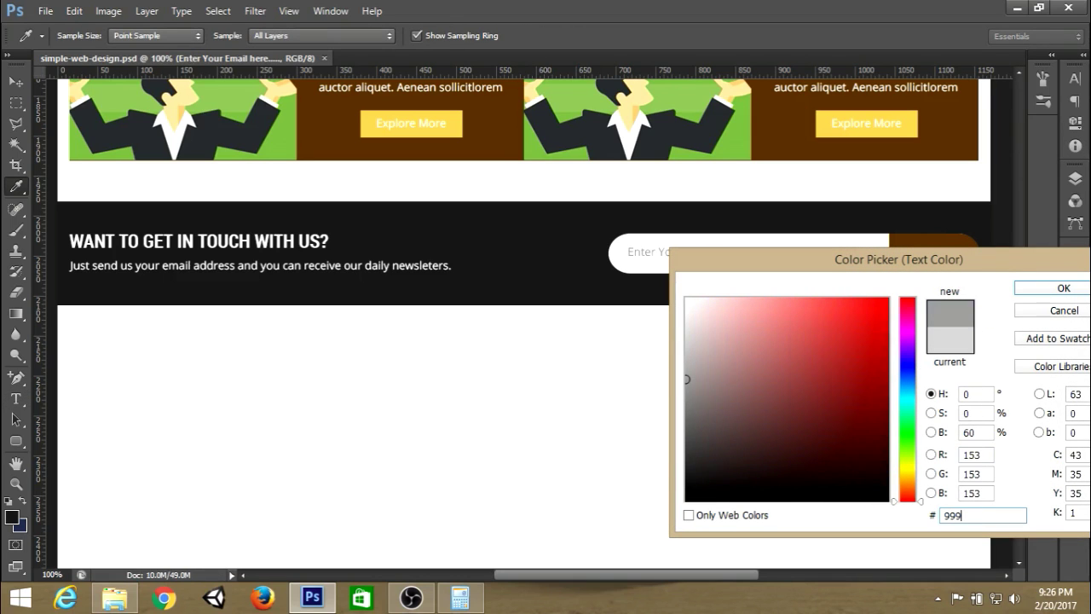
pyautogui.click(1077, 285)
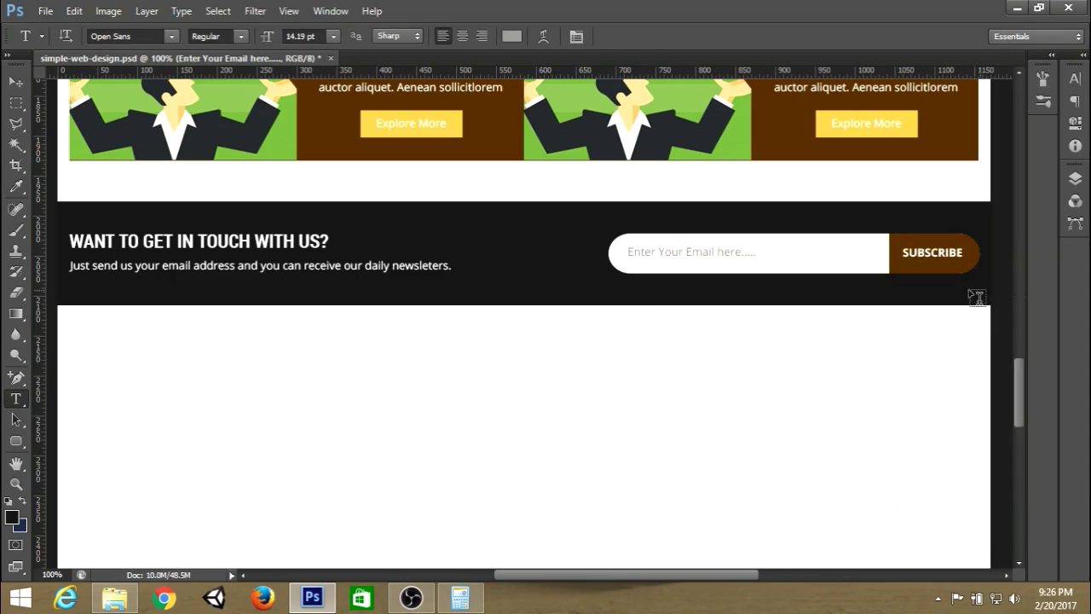
pyautogui.hotkey('ctrl', 's')
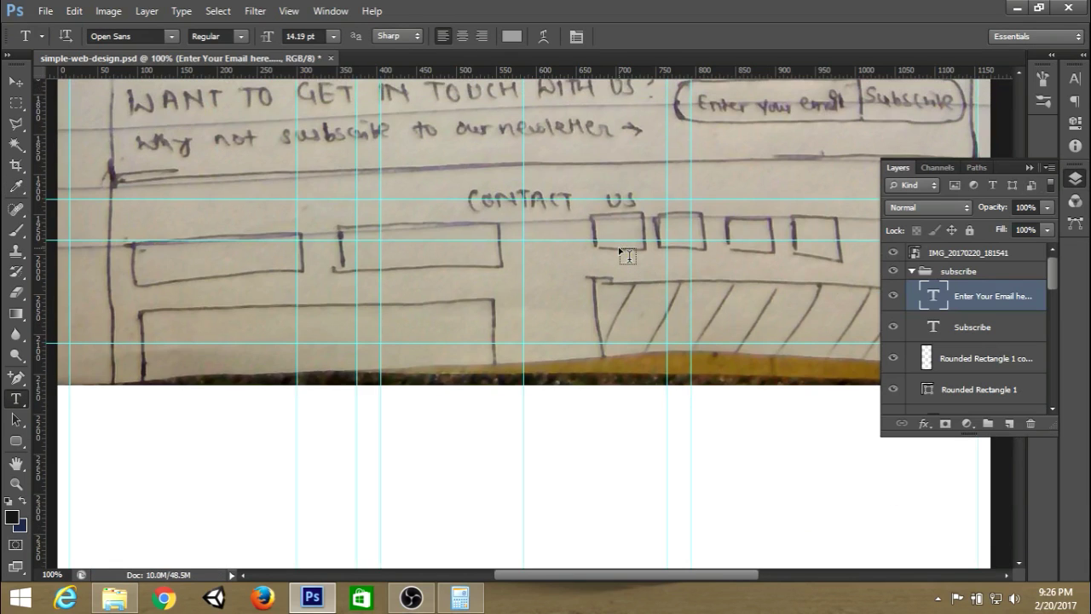
# Step: Hide the sketch image and group the email text, Subscribe text and both rounded rectangle layers as "subscribe"
pyautogui.click(892, 252)
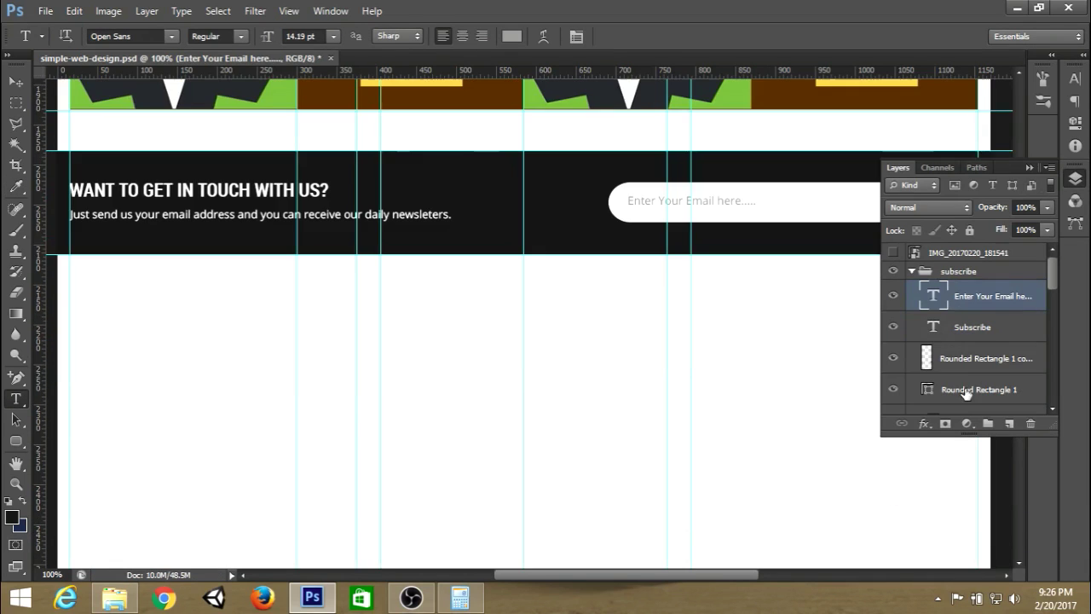
pyautogui.keyDown('shift'); pyautogui.click(969, 389); pyautogui.keyUp('shift')
pyautogui.hotkey('ctrl', 'g')
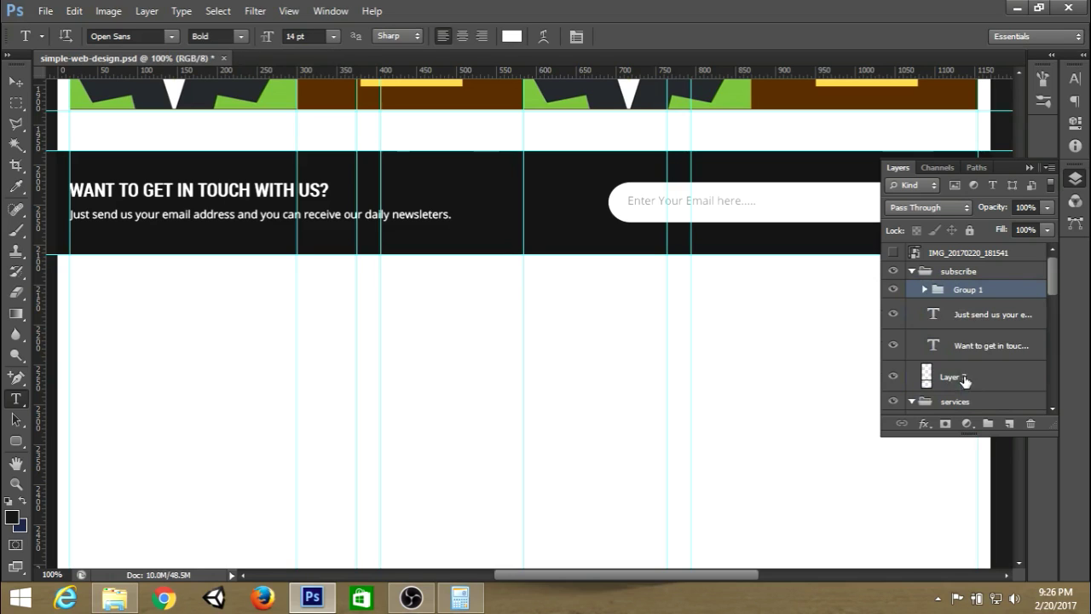
pyautogui.doubleClick(957, 290)
pyautogui.write('subscribe')
pyautogui.press('Return')
# Step: Collapse the outer subscribe group and the services group in the layer list
pyautogui.click(909, 274)
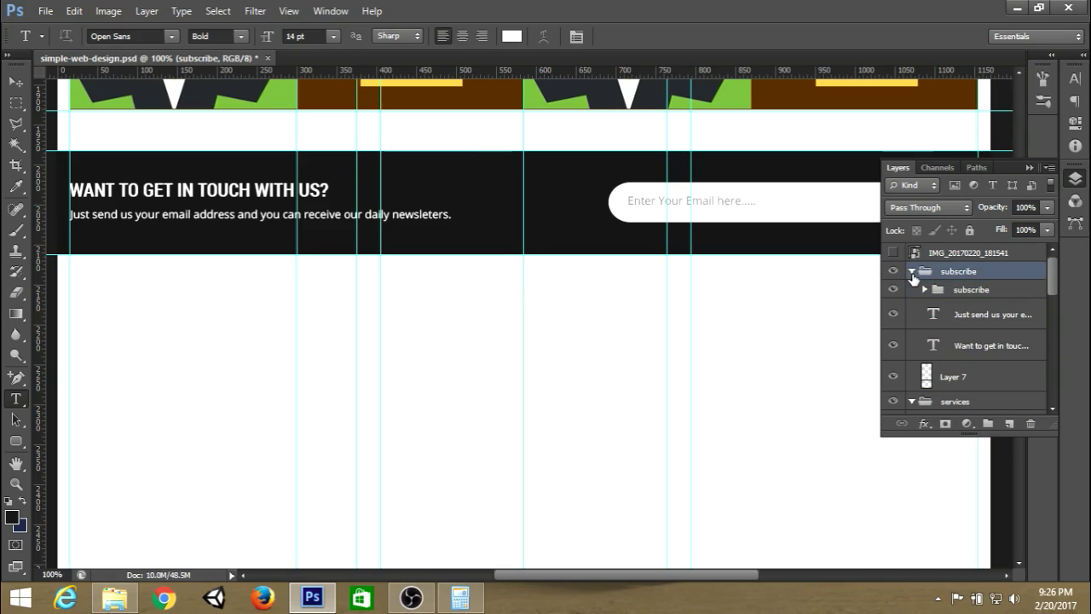
pyautogui.click(911, 272)
pyautogui.click(911, 290)
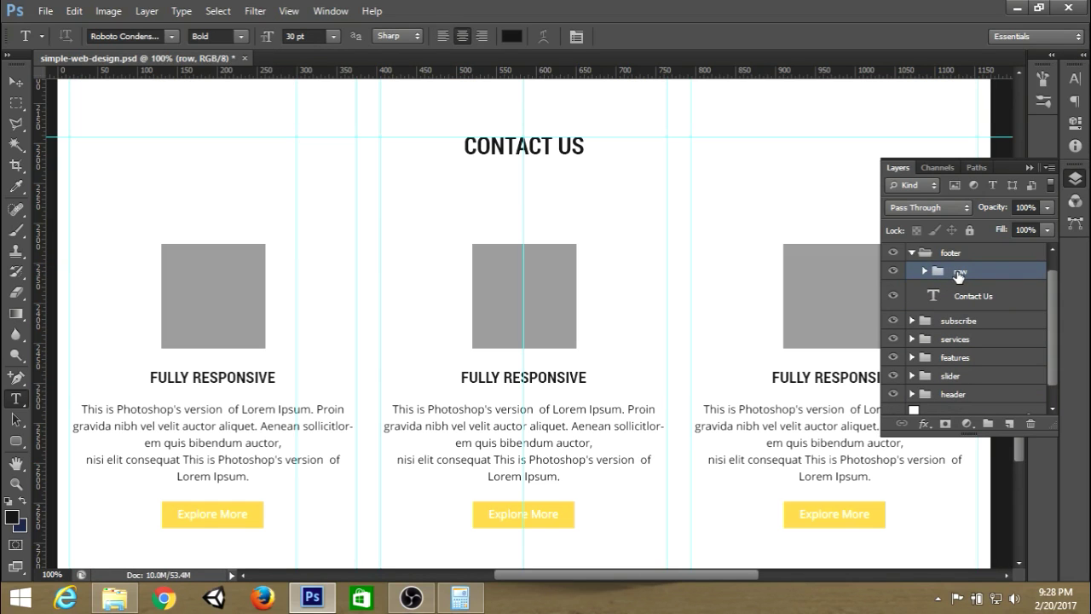
# Step: Delete the copied "row" group from the footer group, keeping the "Contact Us" heading
pyautogui.press('Delete')
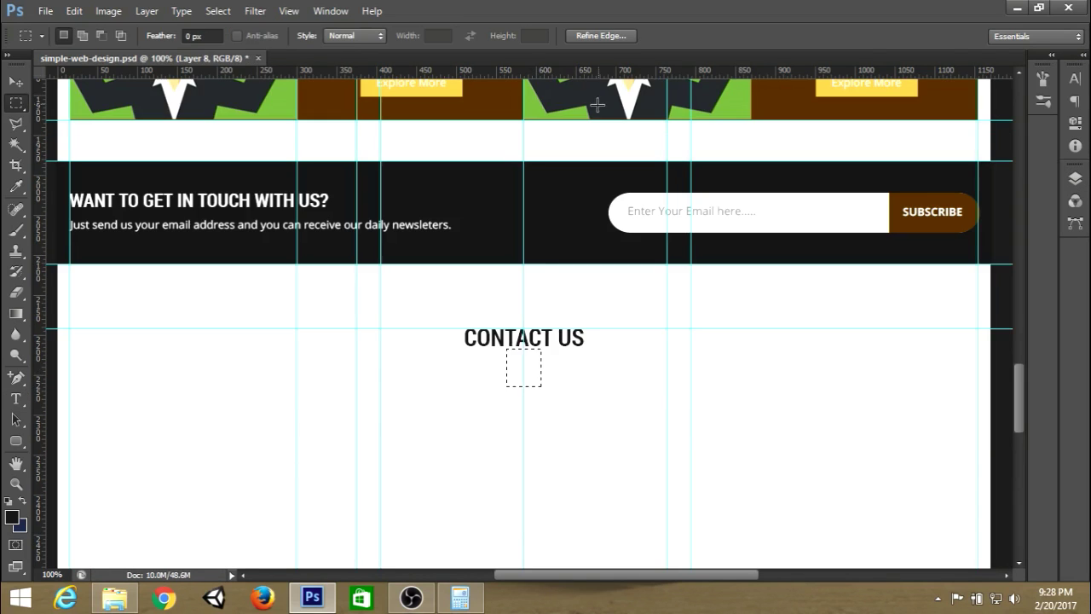
# Step: Place a horizontal guide at the lower edge of the selection below "CONTACT US" and save the document
pyautogui.moveTo(597, 75); pyautogui.dragTo(562, 395)
pyautogui.hotkey('ctrl', 's')
pyautogui.scroll(-5, 554, 375)
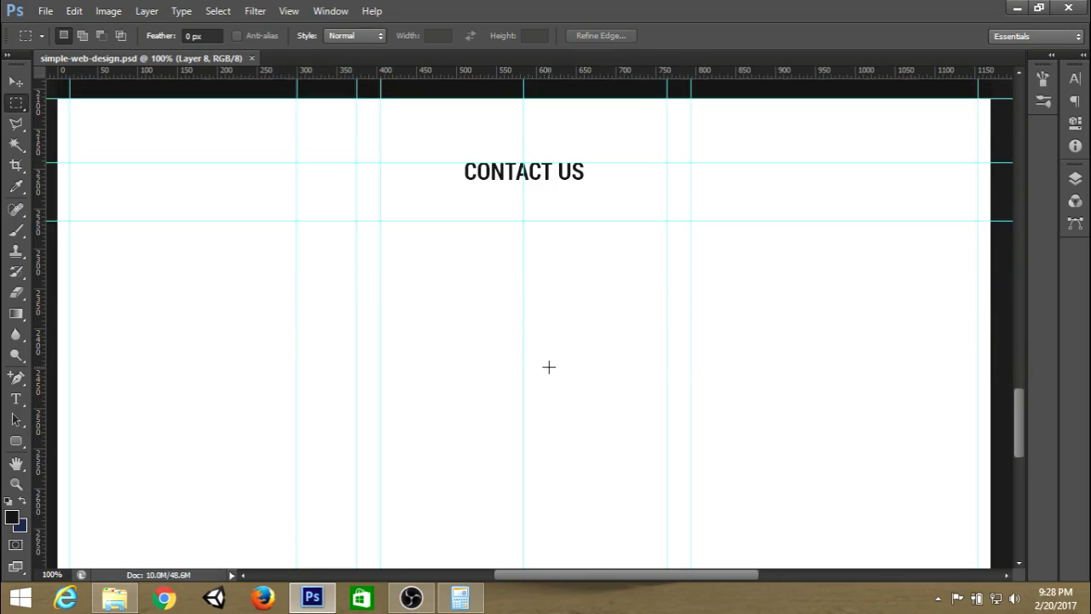
# Step: Create a 100 px by 40 px rectangle shape below the "CONTACT US" heading, near the page's left side
pyautogui.click(16, 441)
pyautogui.click(73, 438)
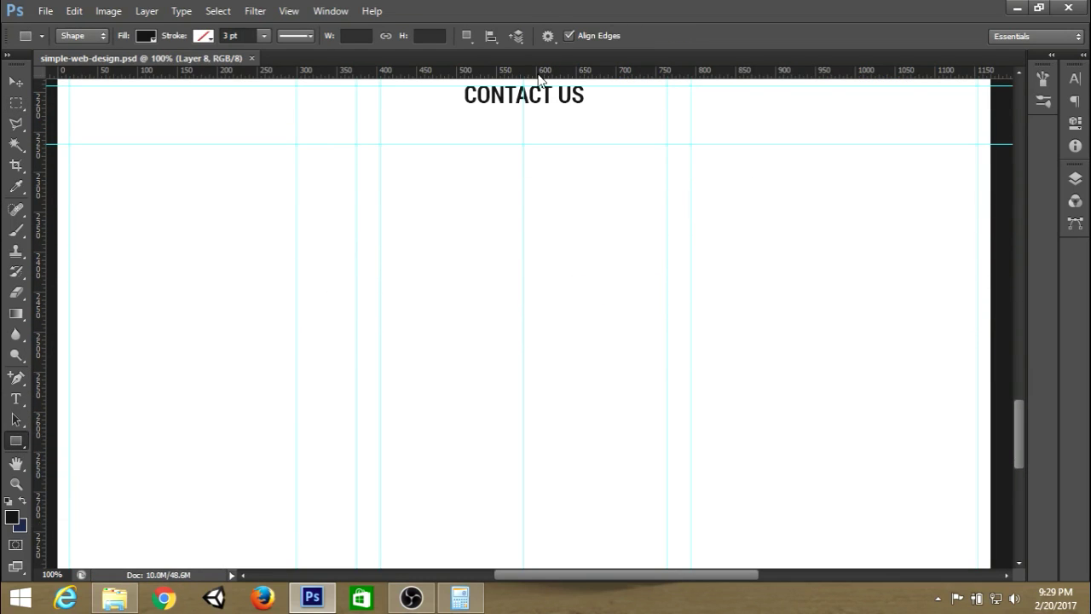
pyautogui.click(358, 36)
pyautogui.click(419, 36)
pyautogui.write('40')
pyautogui.press('Return')
pyautogui.click(204, 178)
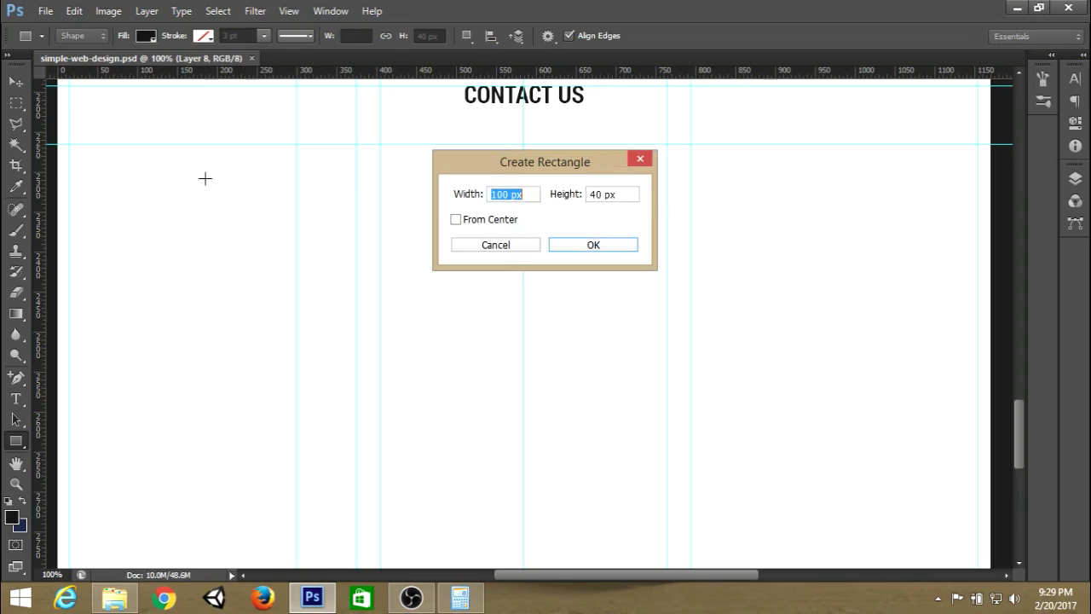
pyautogui.click(604, 246)
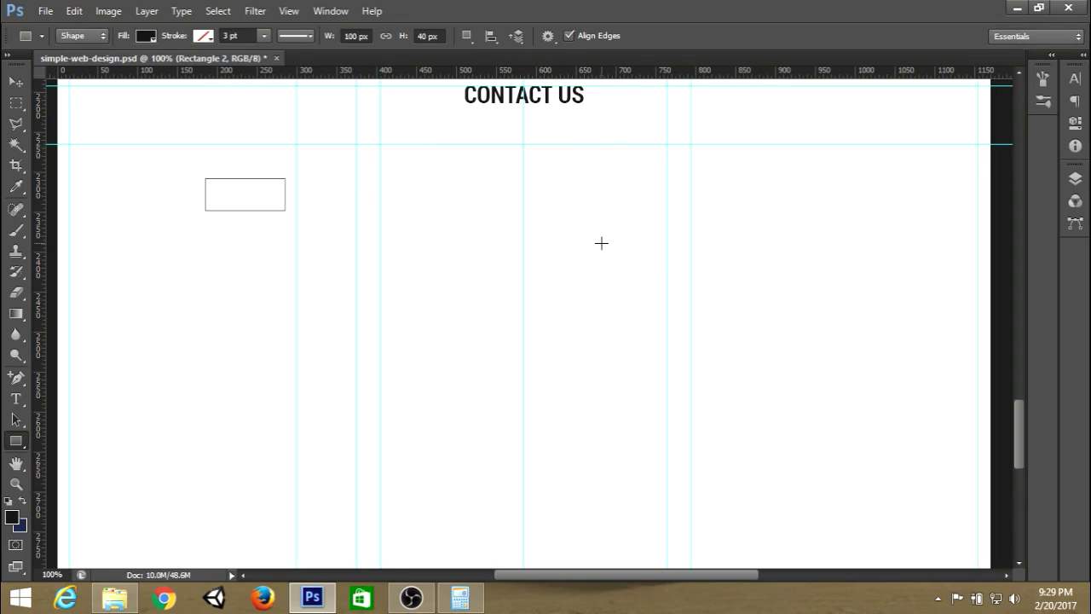
# Step: Move the rectangle to the page's left margin guide under the heading and stretch its width towards the second vertical guide
pyautogui.hotkey('ctrl', 't')
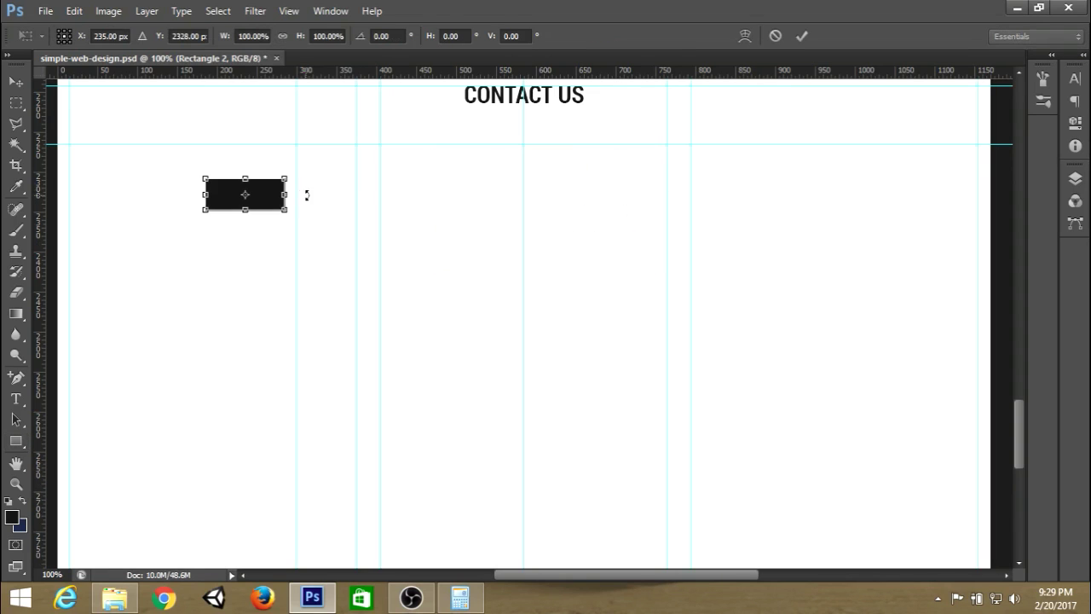
pyautogui.moveTo(266, 202); pyautogui.dragTo(303, 162)
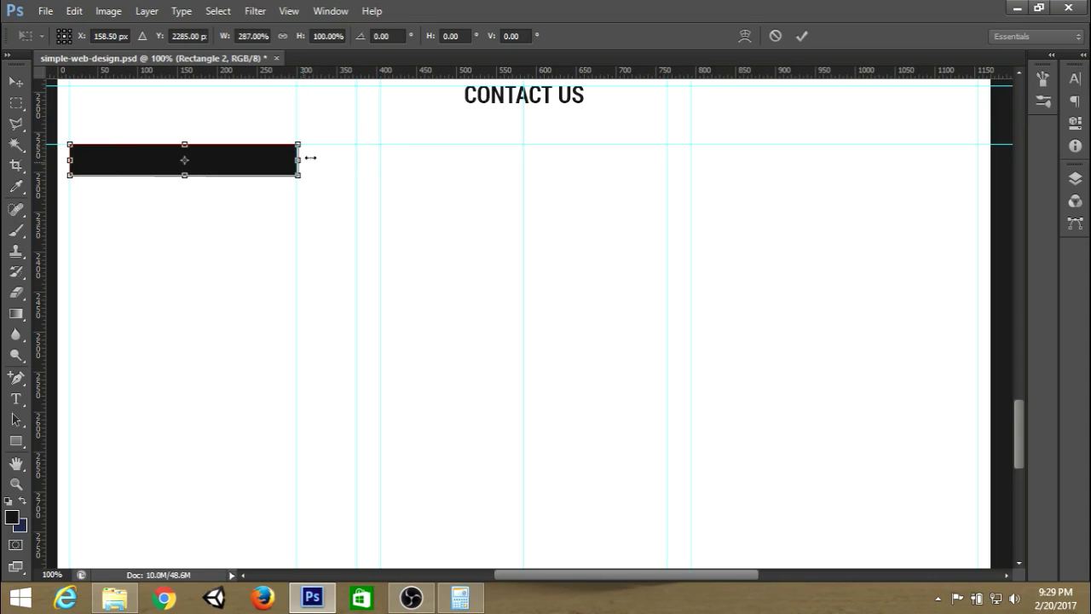
pyautogui.click(801, 36)
# Step: Change the fill color of the rectangle under "CONTACT US" to #999
pyautogui.scroll(2, 616, 94)
pyautogui.click(1075, 178)
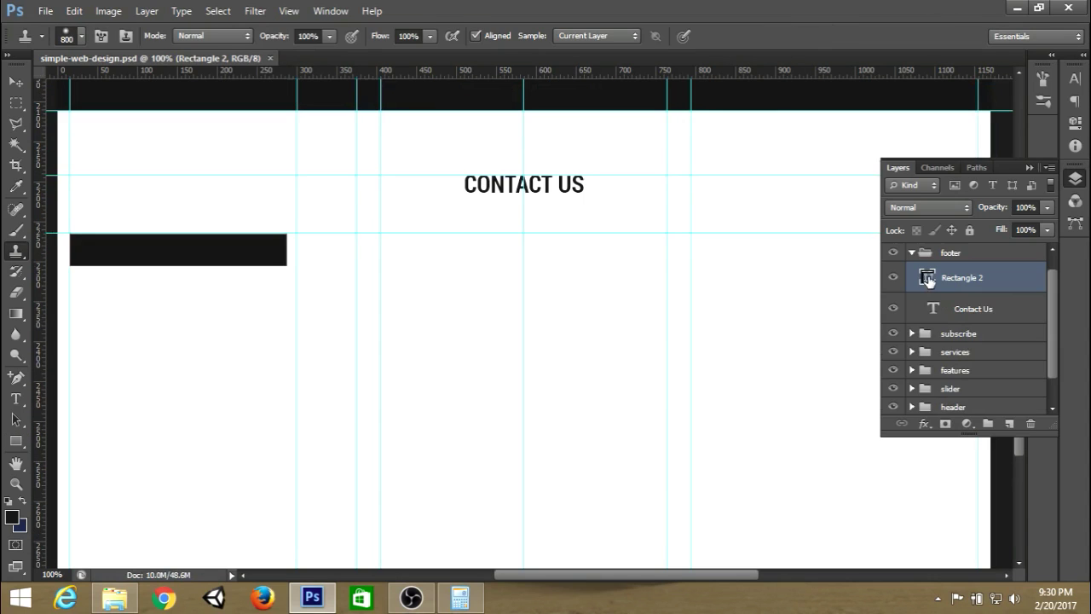
pyautogui.doubleClick(925, 280)
pyautogui.click(993, 515)
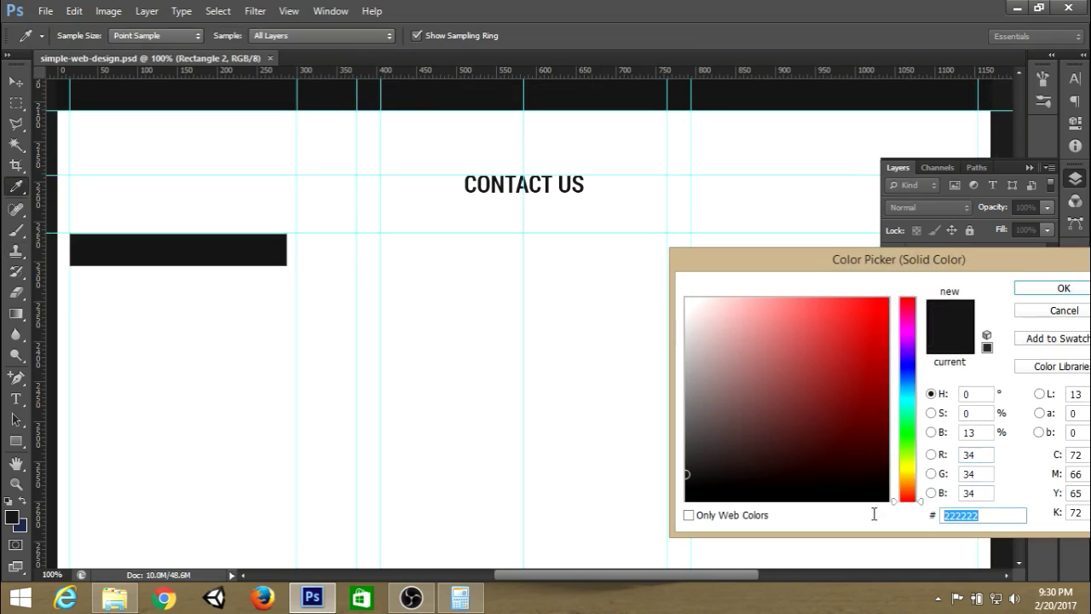
pyautogui.write('999')
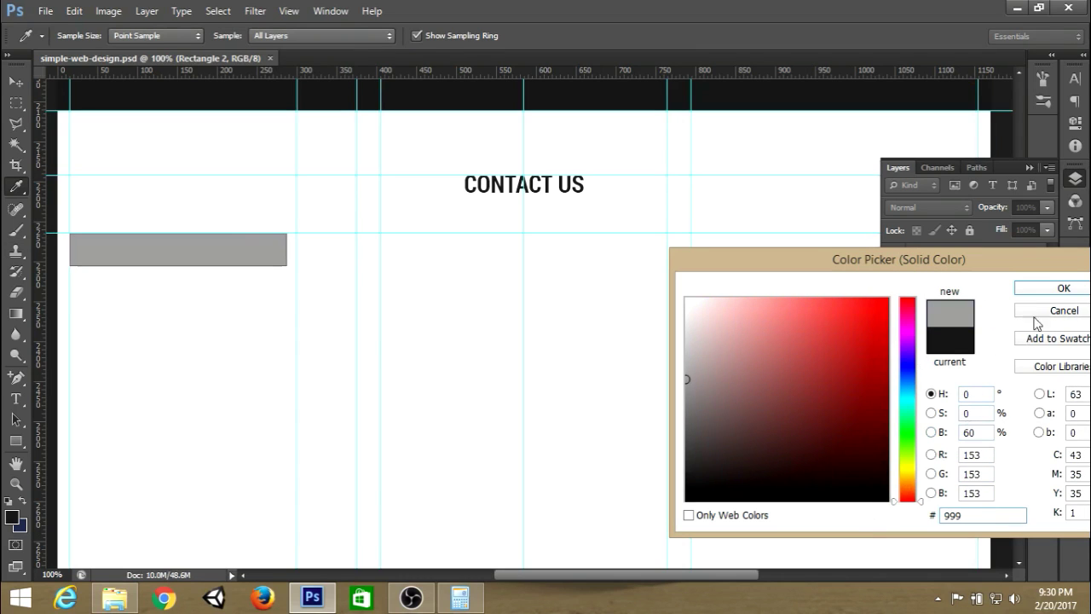
pyautogui.click(1061, 288)
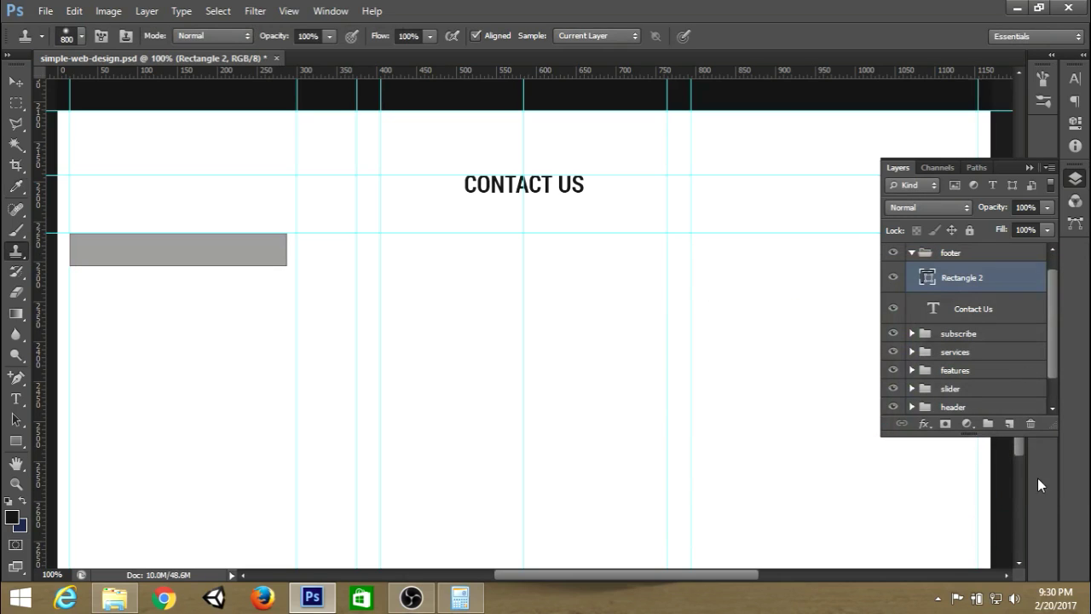
# Step: Add a new layer above the rectangle and place a text layer inside the first form field
pyautogui.click(1009, 424)
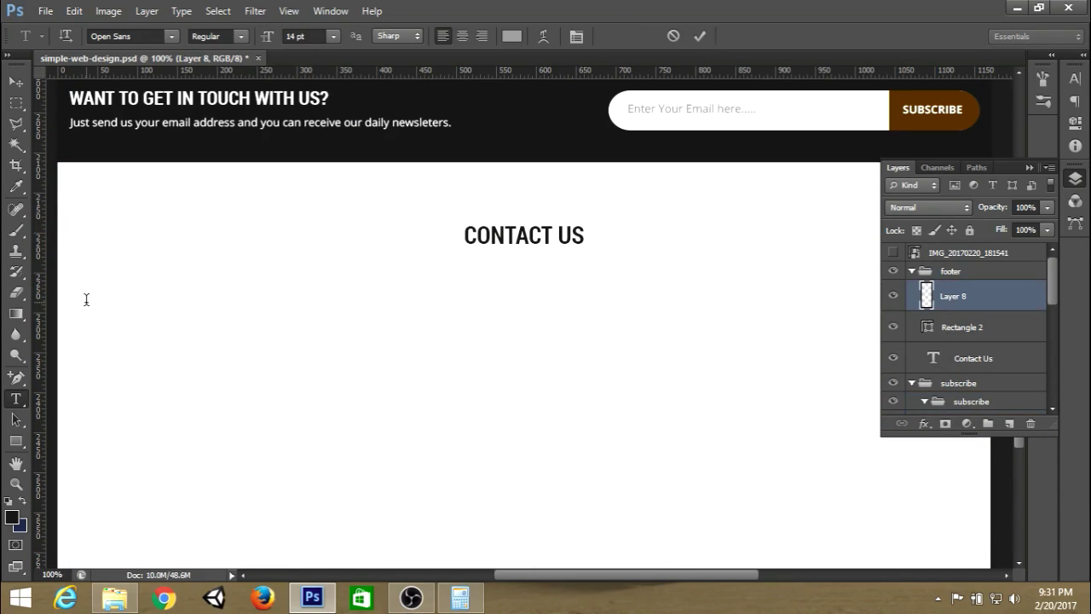
pyautogui.click(86, 298)
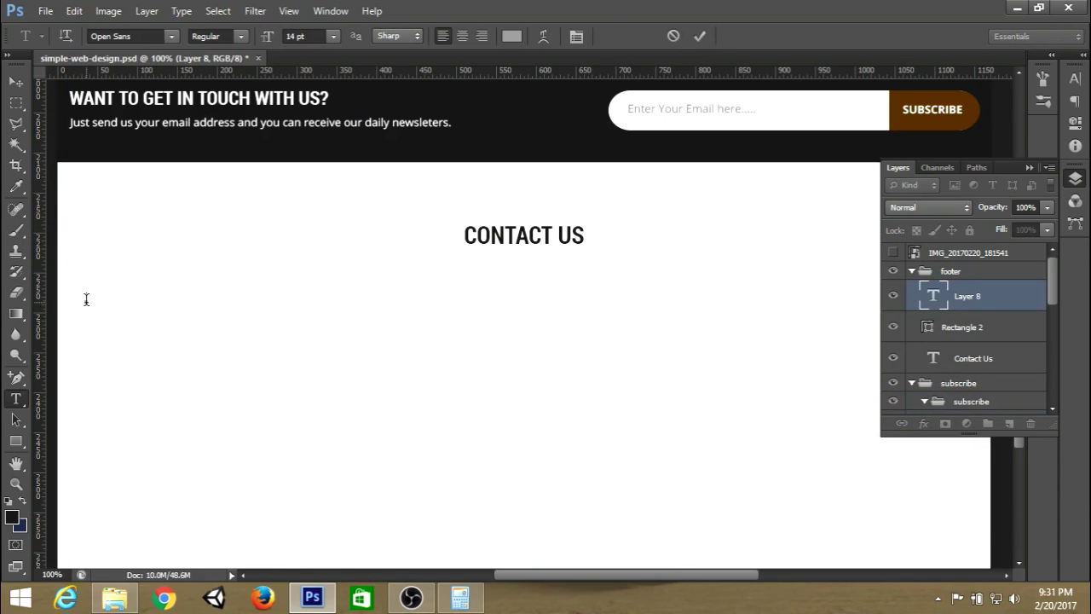
pyautogui.click(702, 36)
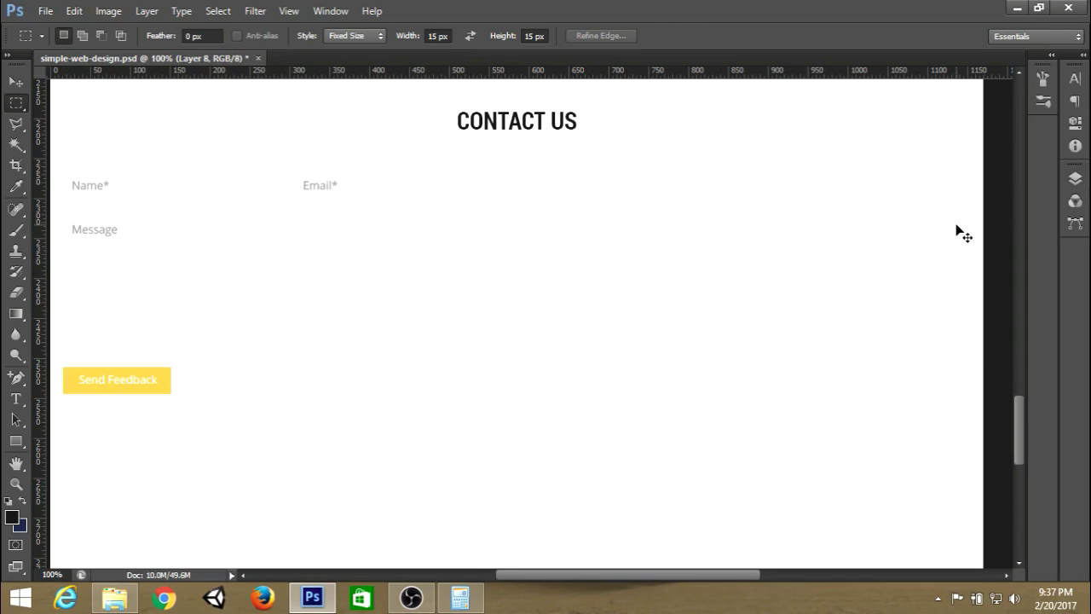
# Step: Show the guides and save the document
pyautogui.hotkey('ctrl', ';')
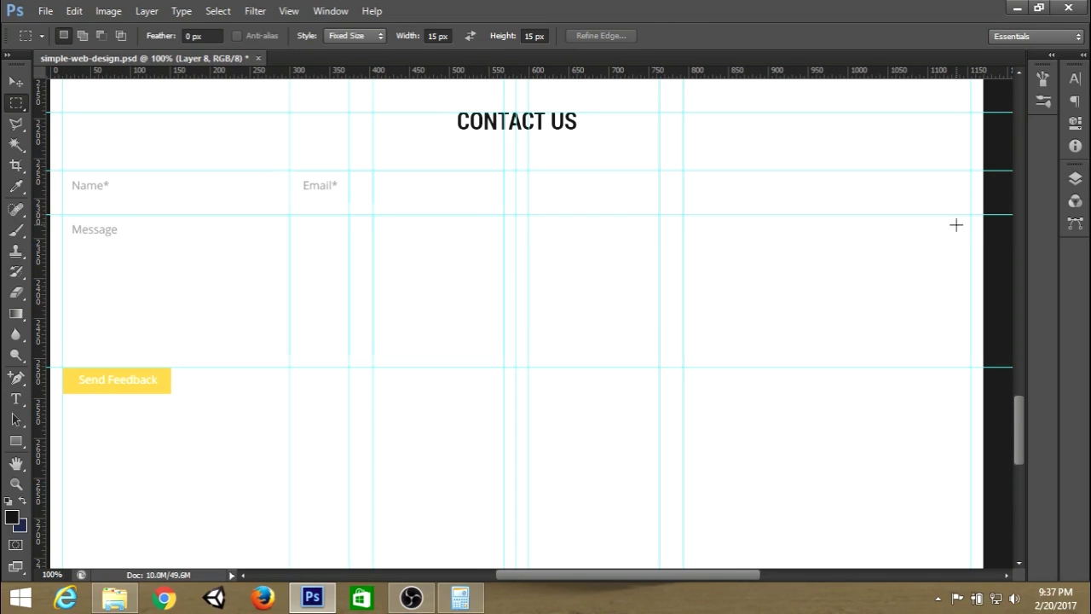
pyautogui.hotkey('ctrl', 's')
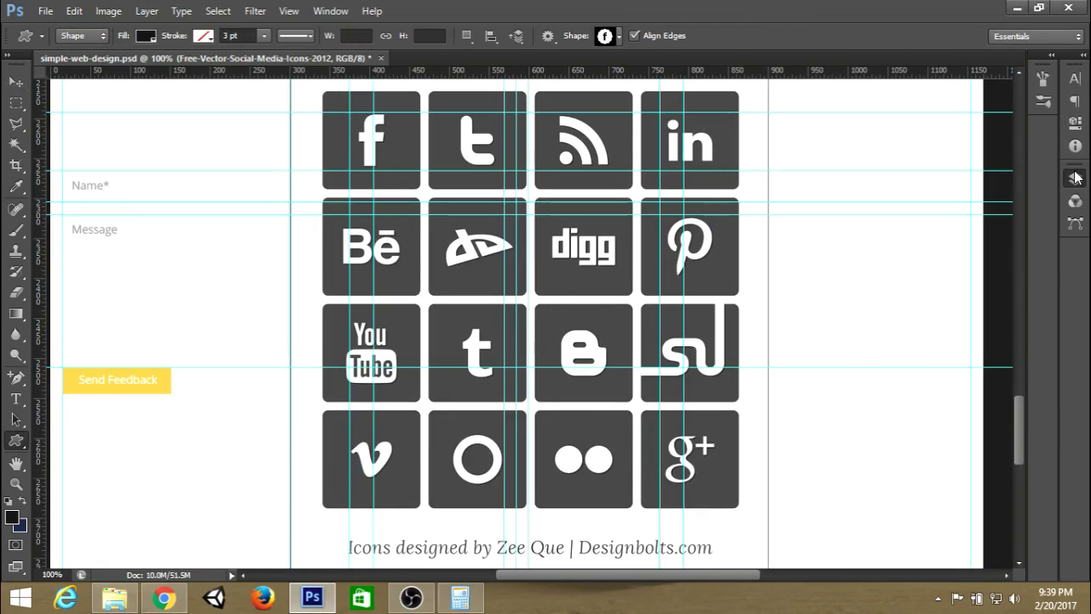
# Step: Copy the first row of the social icon sheet to its own layer and move the copy down to the left
pyautogui.click(1075, 177)
pyautogui.press('m')
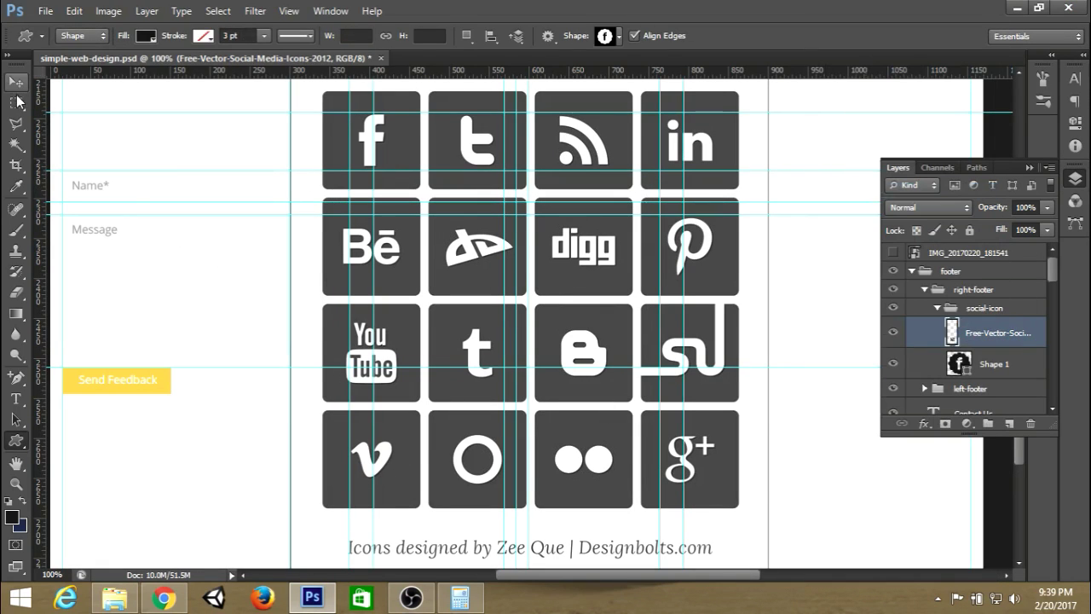
pyautogui.moveTo(310, 85); pyautogui.dragTo(748, 190)
pyautogui.hotkey('ctrl', 'j')
pyautogui.hotkey('ctrl', 't')
pyautogui.press('Return')
# Step: Copy the Tumblr and YouTube icons from the icon sheet to separate layers
pyautogui.moveTo(424, 298); pyautogui.dragTo(548, 402)
pyautogui.hotkey('ctrl', 'j')
pyautogui.moveTo(536, 306)
pyautogui.mouseDown()
pyautogui.moveTo(300, 309)
pyautogui.moveTo(426, 408)
pyautogui.mouseUp()
pyautogui.click(997, 395)
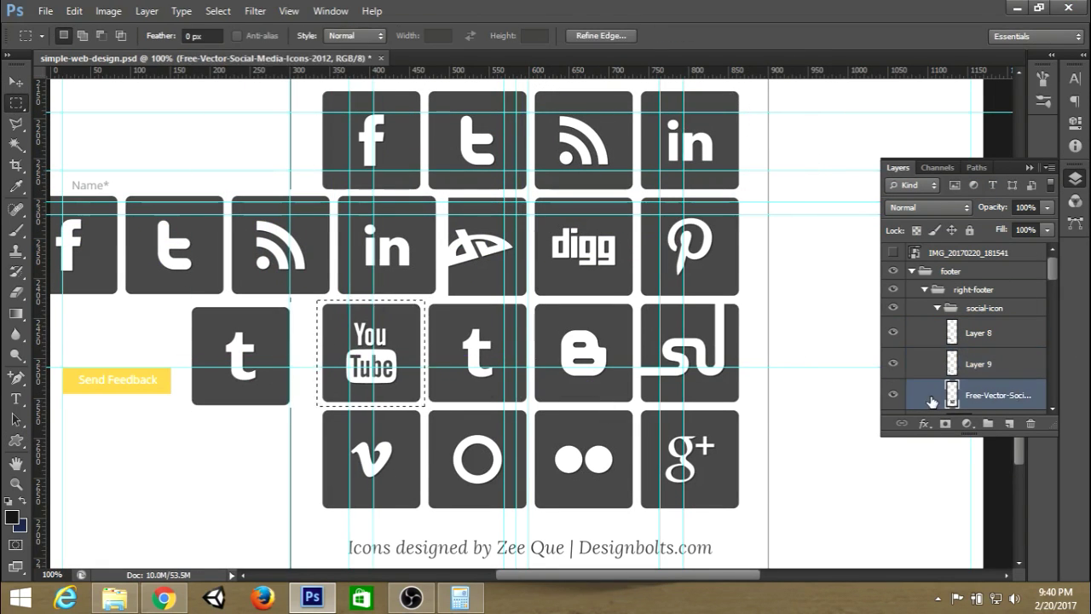
pyautogui.hotkey('ctrl', 'j')
# Step: Delete the original icon sheet layer and move the YouTube icon to the empty area below "CONTACT US"
pyautogui.click(961, 390)
pyautogui.press('Delete')
pyautogui.moveTo(370, 352); pyautogui.dragTo(607, 289)
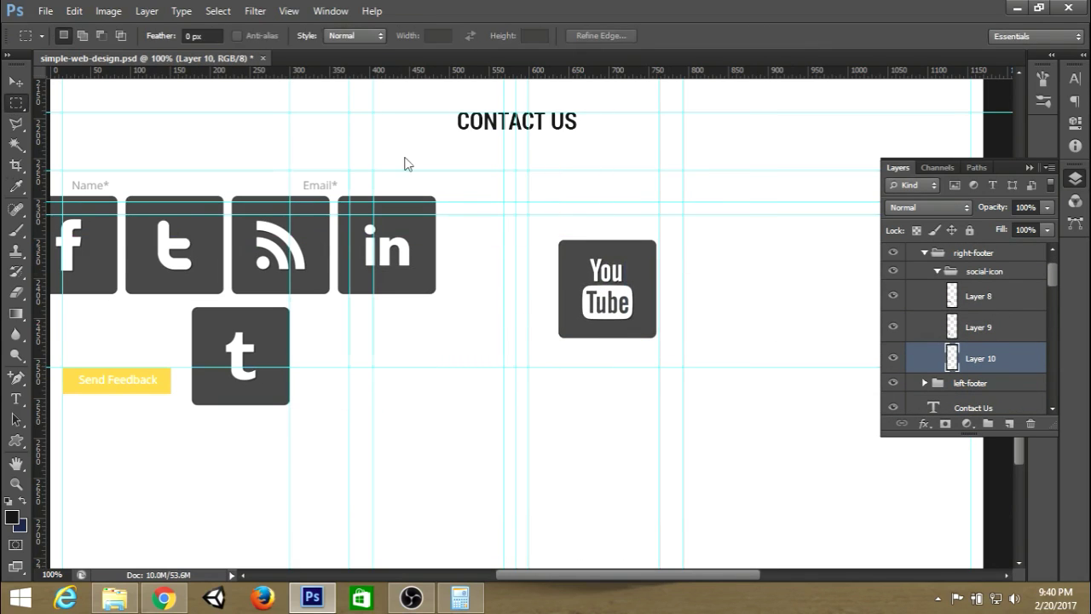
# Step: Clear the selection and move the Tumblr icon away from the form, below and left of the YouTube icon
pyautogui.press('w')
pyautogui.click(594, 356)
pyautogui.hotkey('ctrl', 'd')
pyautogui.keyDown('ctrl'); pyautogui.click(195, 311); pyautogui.keyUp('ctrl')
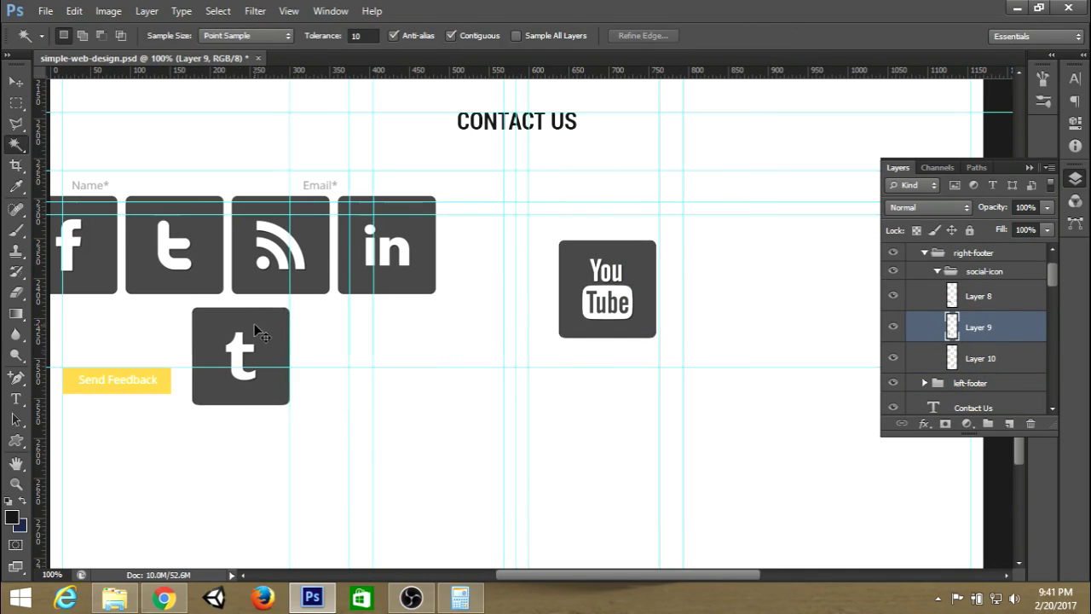
pyautogui.moveTo(253, 334); pyautogui.dragTo(488, 393)
# Step: Move the row of four social icons beside the Email field and scale it down to fit between the guides
pyautogui.keyDown('ctrl'); pyautogui.click(381, 249); pyautogui.keyUp('ctrl')
pyautogui.moveTo(381, 248); pyautogui.dragTo(860, 205)
pyautogui.hotkey('ctrl', 't')
pyautogui.moveTo(937, 271); pyautogui.dragTo(671, 193)
pyautogui.press('Return')
pyautogui.scroll(1, 779, 209)
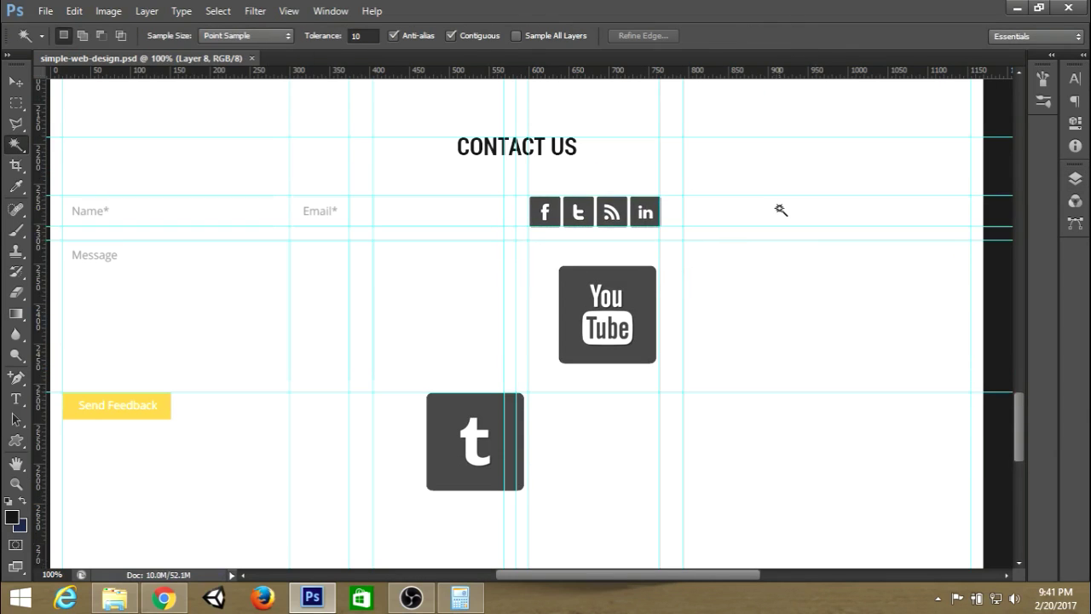
# Step: Scale the Tumblr icon down to match the small icons and place it to the right of the LinkedIn icon
pyautogui.click(1075, 178)
pyautogui.click(979, 326)
pyautogui.hotkey('ctrl', 't')
pyautogui.moveTo(477, 438); pyautogui.dragTo(731, 245)
pyautogui.moveTo(782, 295); pyautogui.dragTo(714, 224)
pyautogui.press('Return')
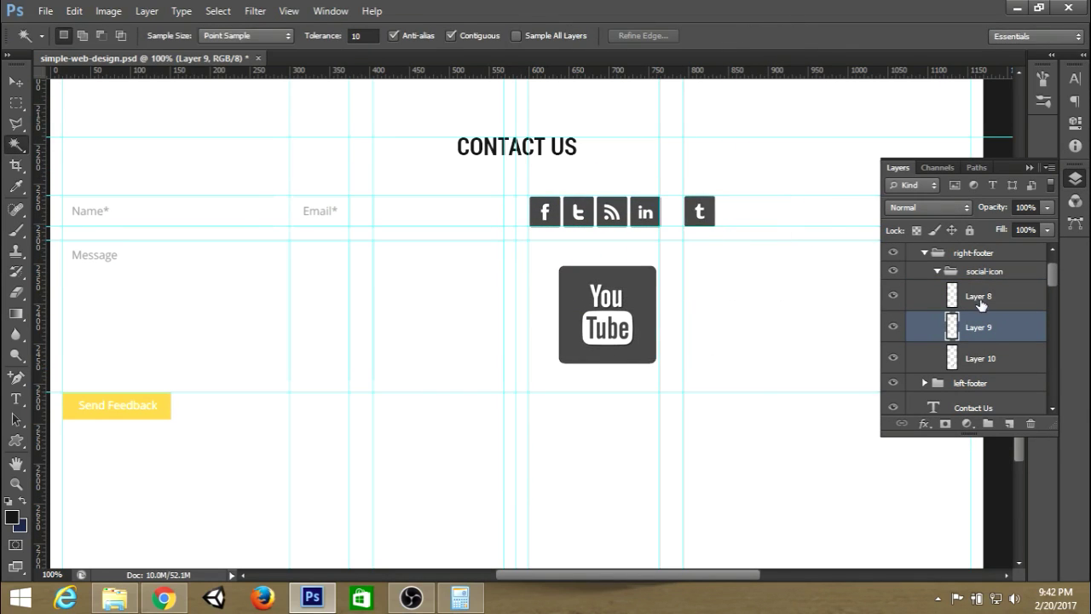
# Step: Scale the YouTube icon down to match the small icons and place it to the right of the Tumblr icon
pyautogui.click(980, 358)
pyautogui.hotkey('ctrl', 't')
pyautogui.moveTo(607, 314); pyautogui.dragTo(770, 237)
pyautogui.moveTo(810, 273); pyautogui.dragTo(758, 226)
pyautogui.press('Return')
# Step: Move the Twitter, RSS and LinkedIn icons together to the right to widen the gap after the Facebook icon
pyautogui.hotkey('ctrl', '+')
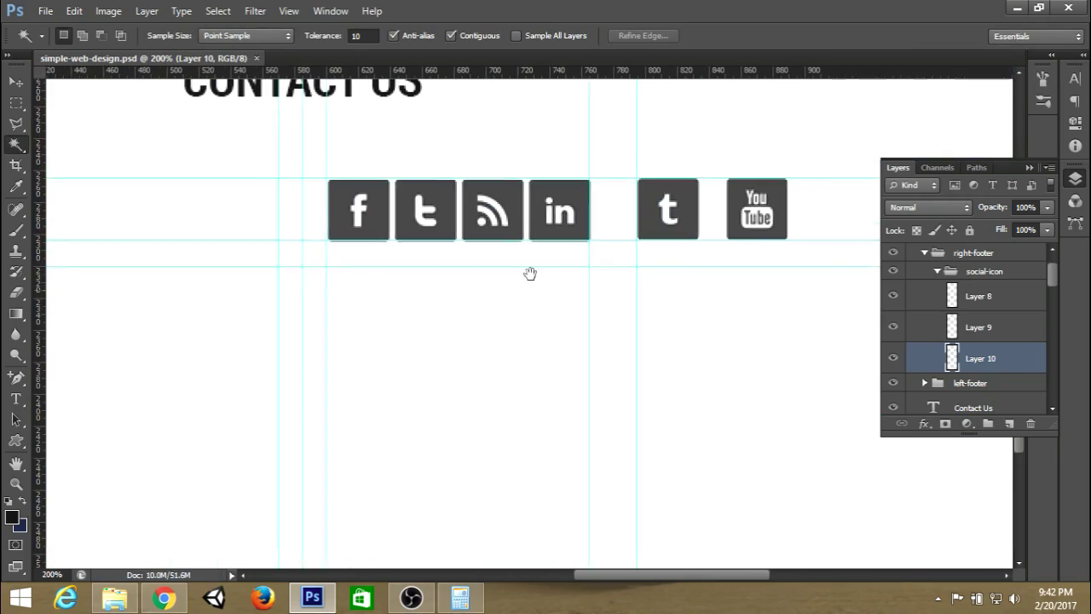
pyautogui.hotkey('alt', ']')
pyautogui.hotkey('alt', ']')
pyautogui.hotkey('ctrl', 't')
pyautogui.press('Return')
pyautogui.press('m')
pyautogui.moveTo(384, 163); pyautogui.dragTo(619, 299)
pyautogui.hotkey('ctrl', 't')
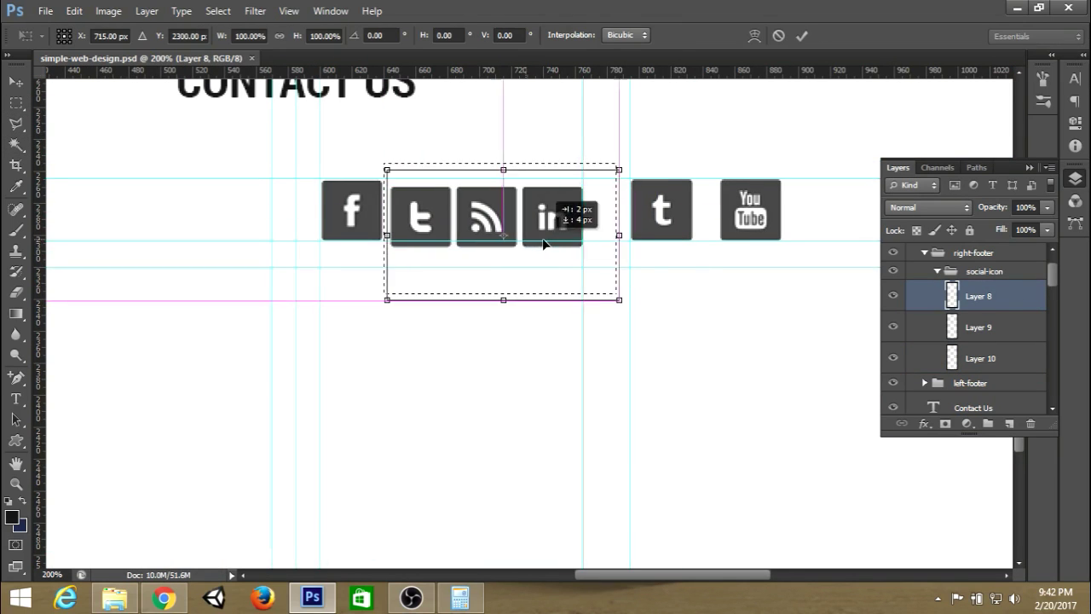
pyautogui.moveTo(551, 214); pyautogui.dragTo(576, 214)
pyautogui.press('Return')
# Step: Cut the RSS icon out of the icon row and delete the Tumblr icon's layer
pyautogui.moveTo(476, 166); pyautogui.dragTo(545, 274)
pyautogui.hotkey('ctrl', 'x')
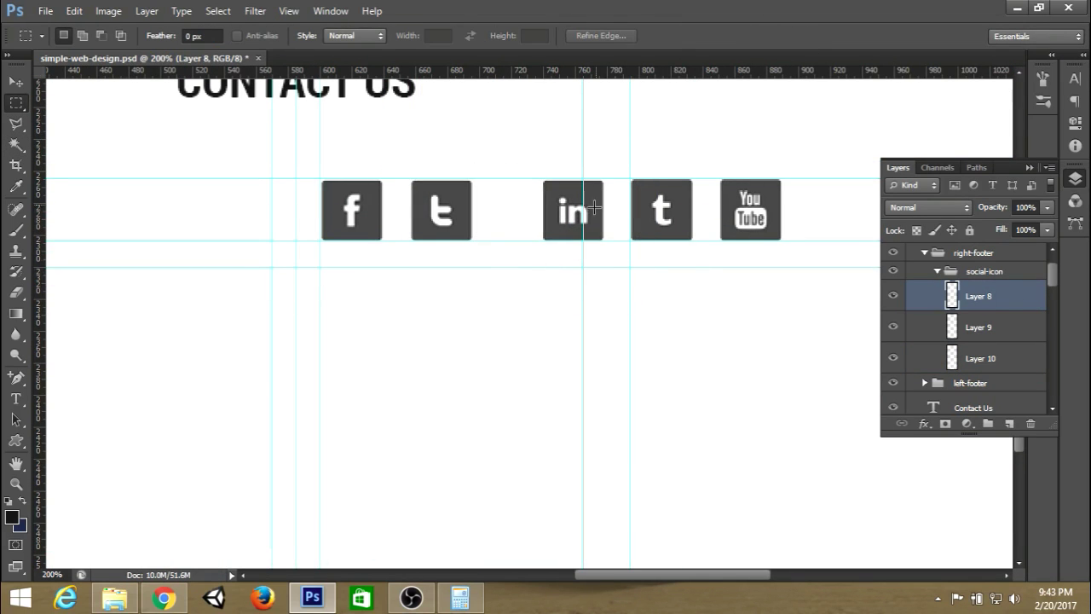
pyautogui.moveTo(630, 176); pyautogui.dragTo(713, 292)
pyautogui.click(929, 326)
pyautogui.press('Delete')
# Step: Move the YouTube and LinkedIn icons left to close the gaps in the social icon row
pyautogui.hotkey('ctrl', 't')
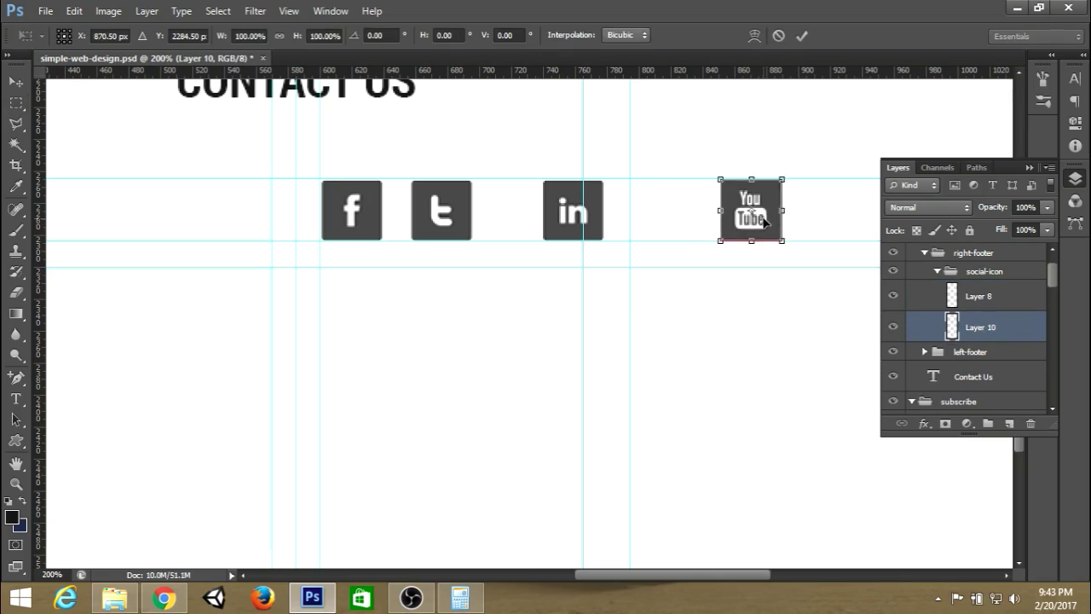
pyautogui.moveTo(775, 225); pyautogui.dragTo(707, 224)
pyautogui.press('Return')
pyautogui.click(1012, 300)
pyautogui.hotkey('ctrl', 't')
pyautogui.moveTo(603, 236); pyautogui.dragTo(565, 236)
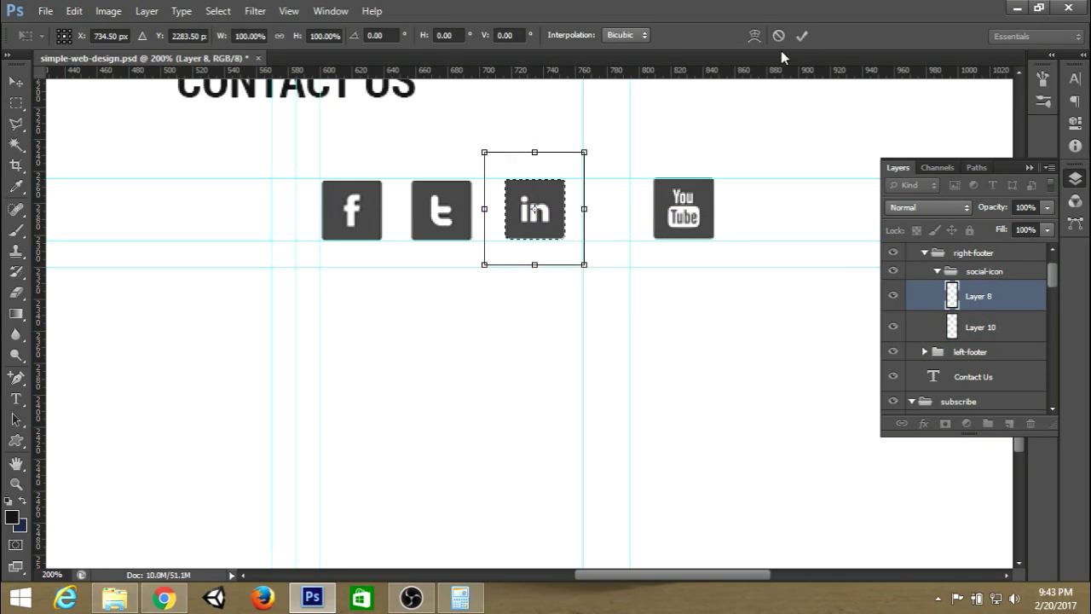
pyautogui.press('Return')
# Step: Move the YouTube icon next to the LinkedIn icon so the four social icons are evenly spaced
pyautogui.keyDown('ctrl'); pyautogui.click(663, 241); pyautogui.keyUp('ctrl')
pyautogui.hotkey('ctrl', 't')
pyautogui.moveTo(663, 241); pyautogui.dragTo(605, 241)
pyautogui.click(801, 35)
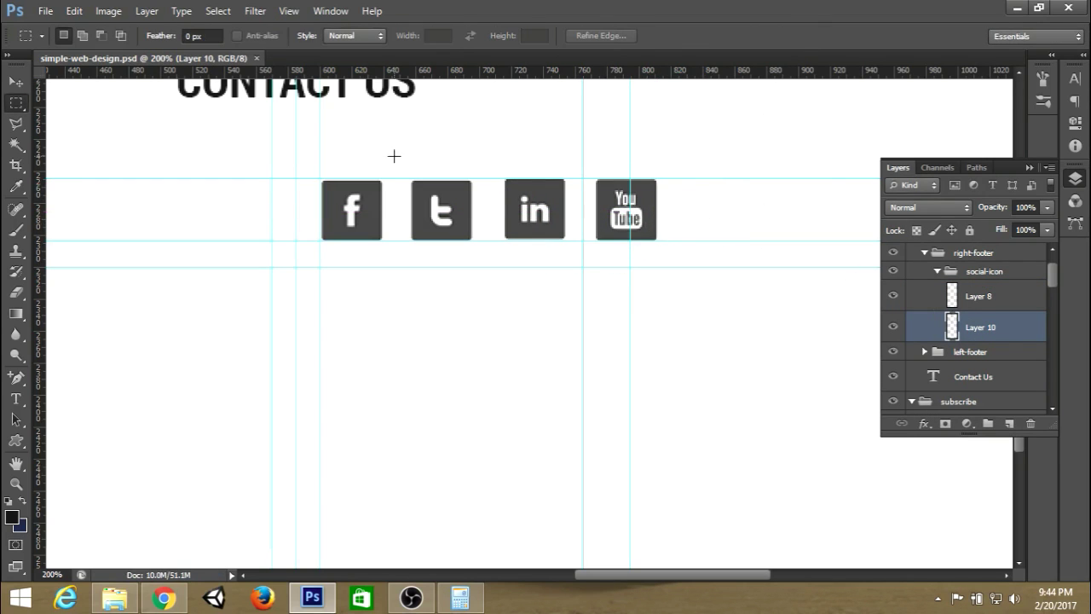
# Step: Switch to Chrome, search Google Images for "embedded gogle-map" and open the Westdale Shopping Center map preview
pyautogui.hotkey('alt', 'Tab')
pyautogui.write('gogle-map')
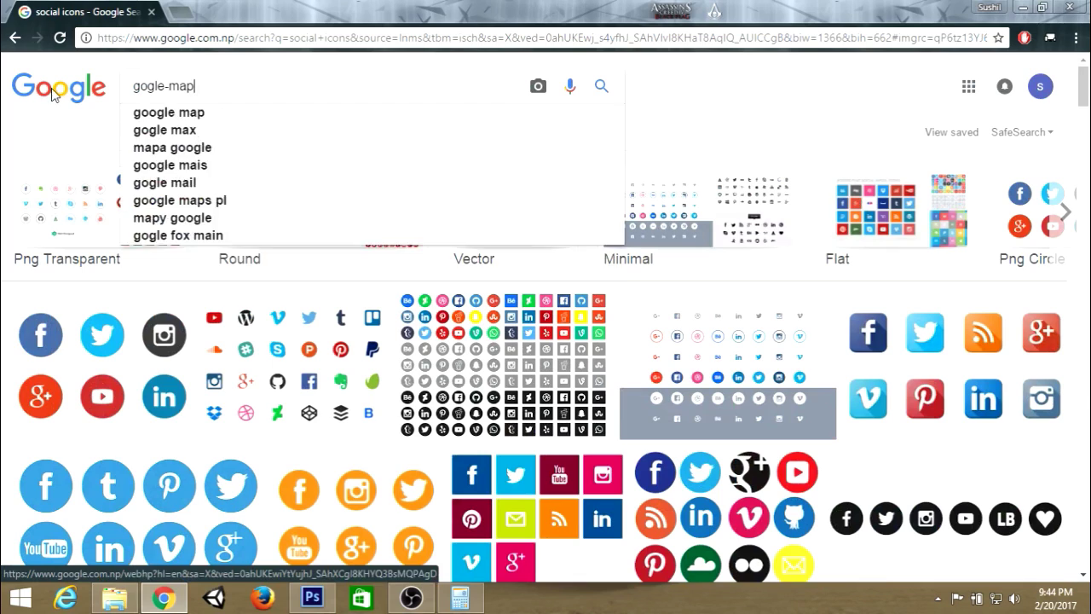
pyautogui.press('Return')
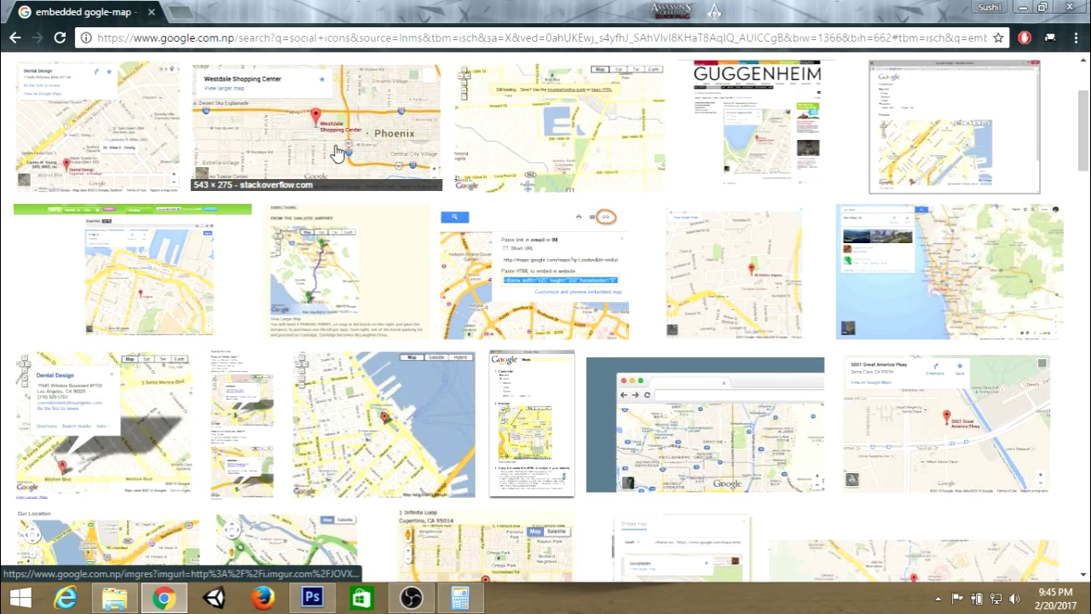
pyautogui.click(336, 152)
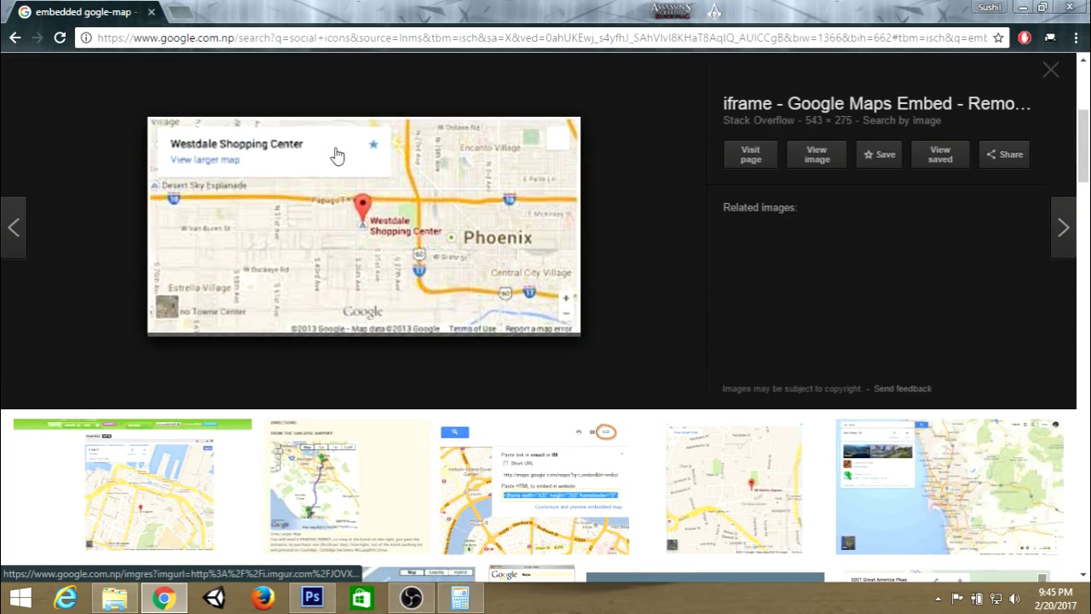
# Step: Place the Westdale Shopping Center map image from the browser into the Photoshop document below the social icons
pyautogui.moveTo(336, 153); pyautogui.dragTo(561, 288)
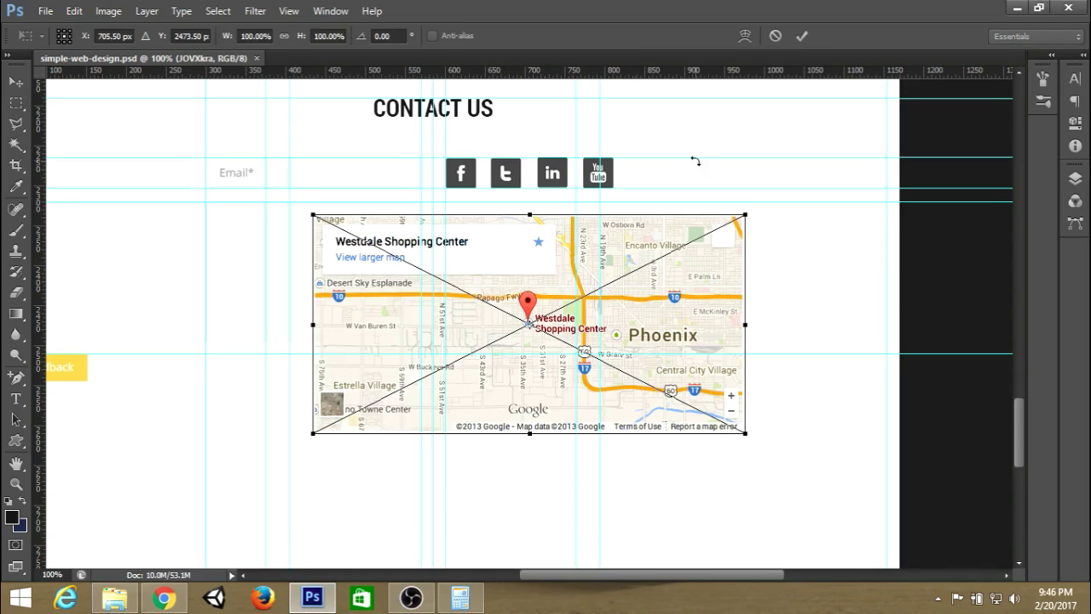
pyautogui.click(799, 35)
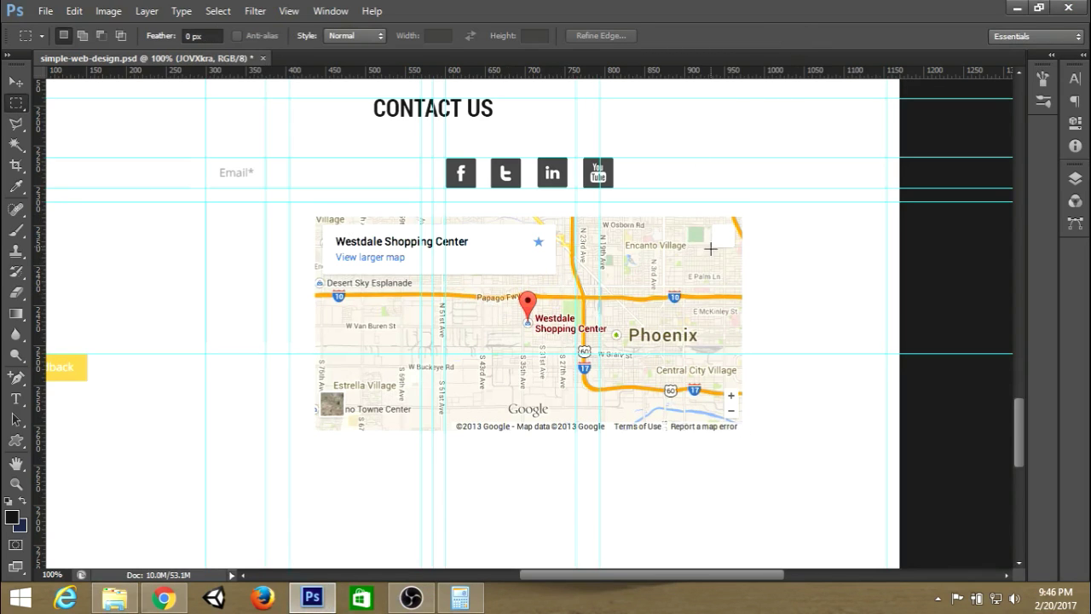
# Step: Hide the map image layer and add a new empty layer beneath it in the google-map group
pyautogui.click(1074, 179)
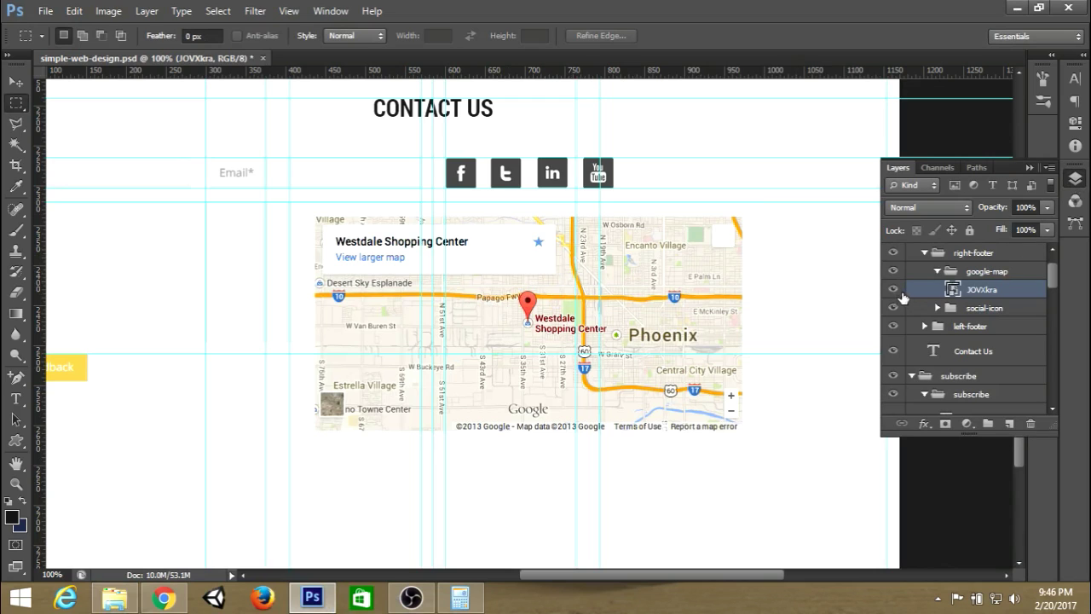
pyautogui.click(892, 290)
pyautogui.click(984, 307)
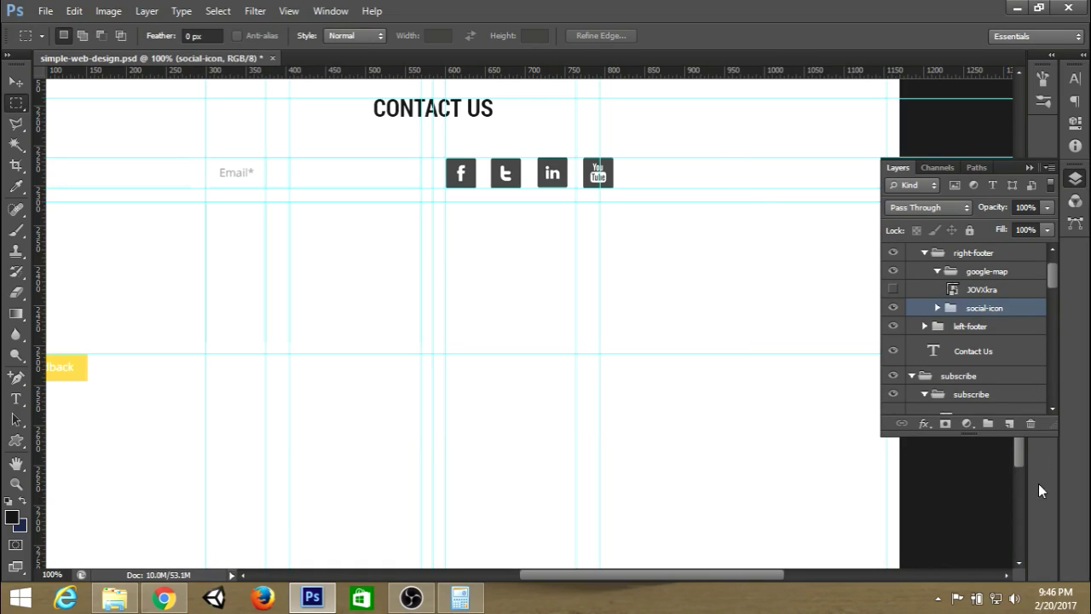
pyautogui.click(1014, 430)
pyautogui.moveTo(978, 316); pyautogui.dragTo(991, 288)
pyautogui.click(954, 338)
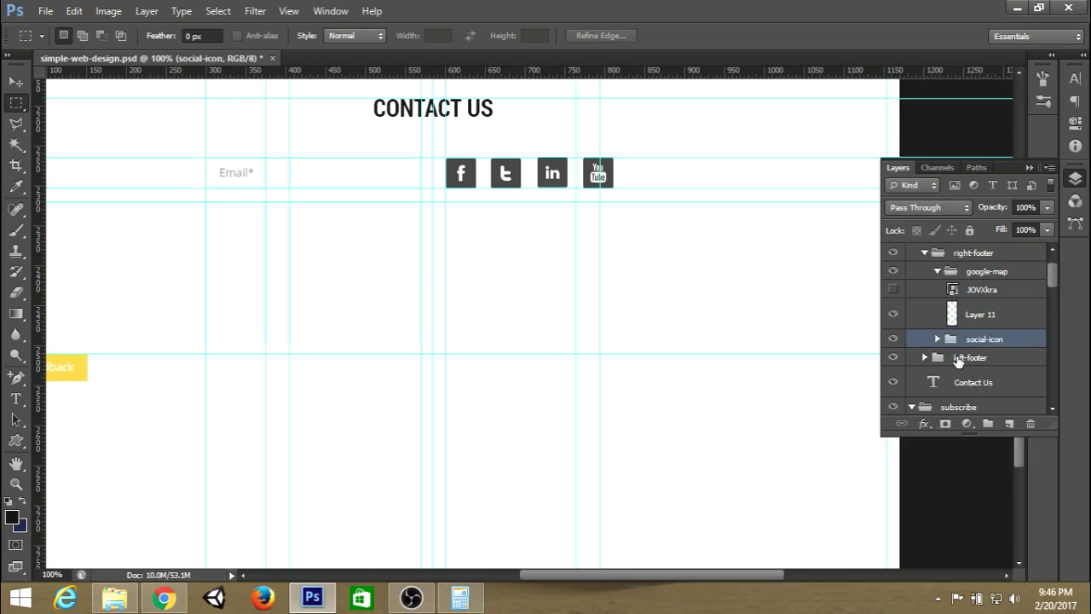
# Step: Place a horizontal guide at the lower edge of the left-footer group, using its transform box as reference
pyautogui.click(957, 358)
pyautogui.hotkey('ctrl', 't')
pyautogui.moveTo(389, 380)
pyautogui.mouseDown()
pyautogui.moveTo(389, 358)
pyautogui.moveTo(392, 382)
pyautogui.mouseUp()
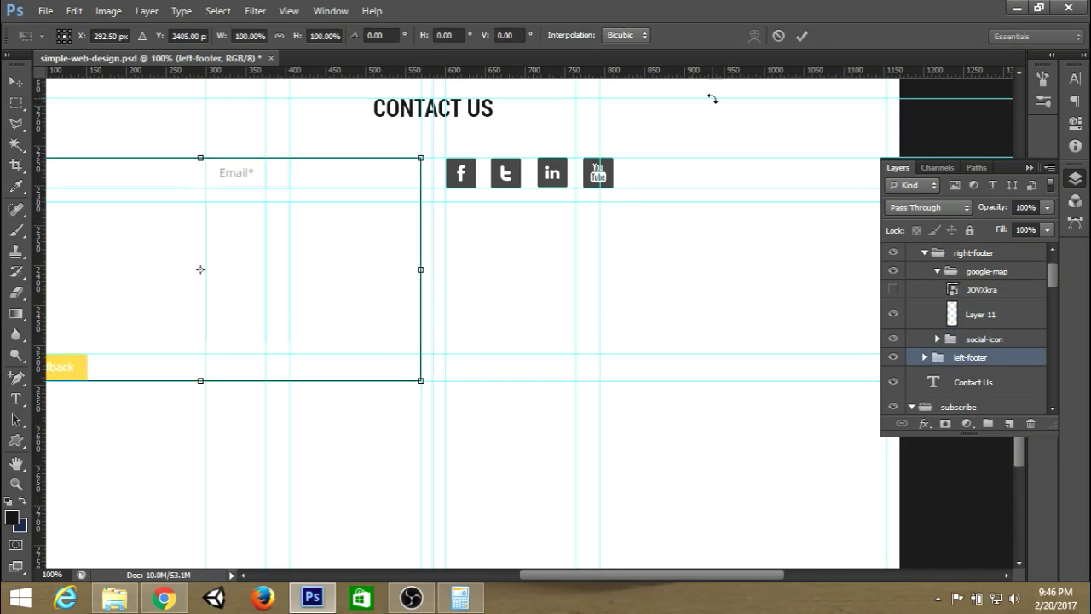
# Step: On the empty google-map layer, select the rectangle below the social icons bounded by the guides, fill it with the dark foreground colour, and save
pyautogui.click(802, 35)
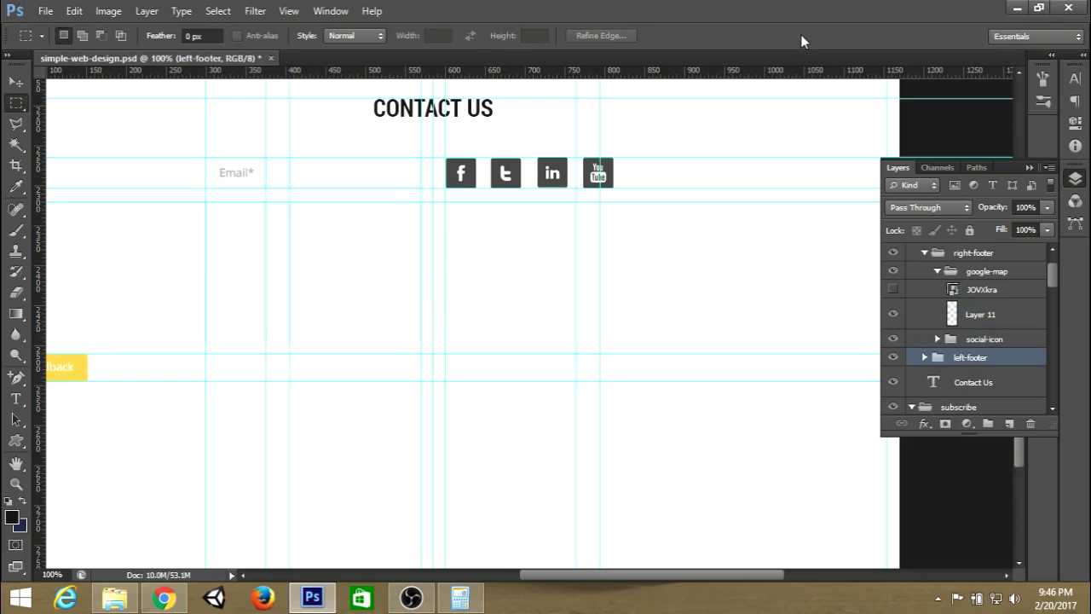
pyautogui.click(983, 314)
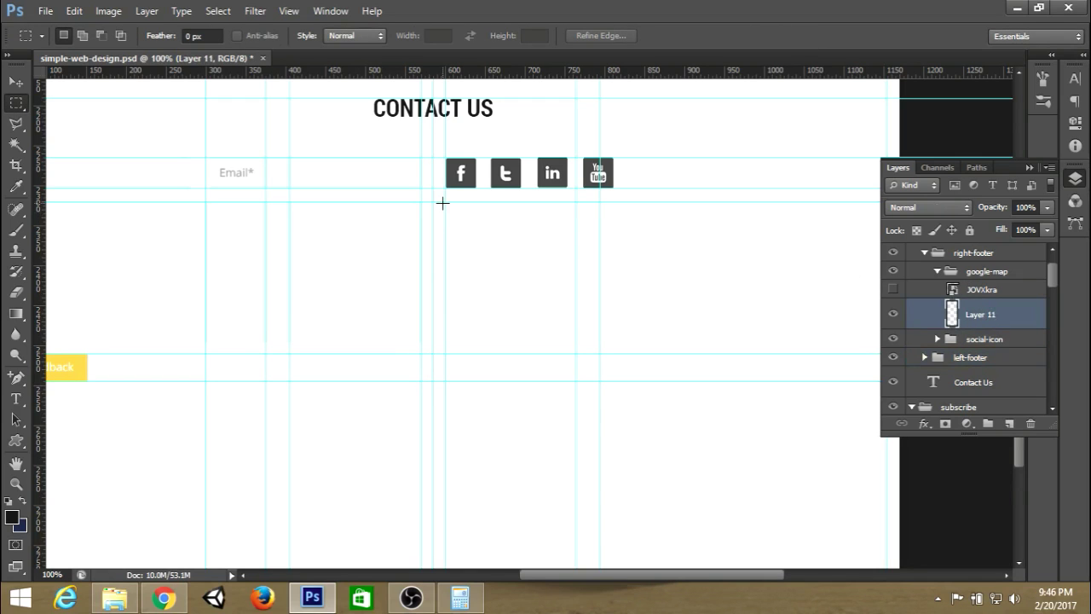
pyautogui.moveTo(445, 200); pyautogui.dragTo(874, 374)
pyautogui.click(1030, 167)
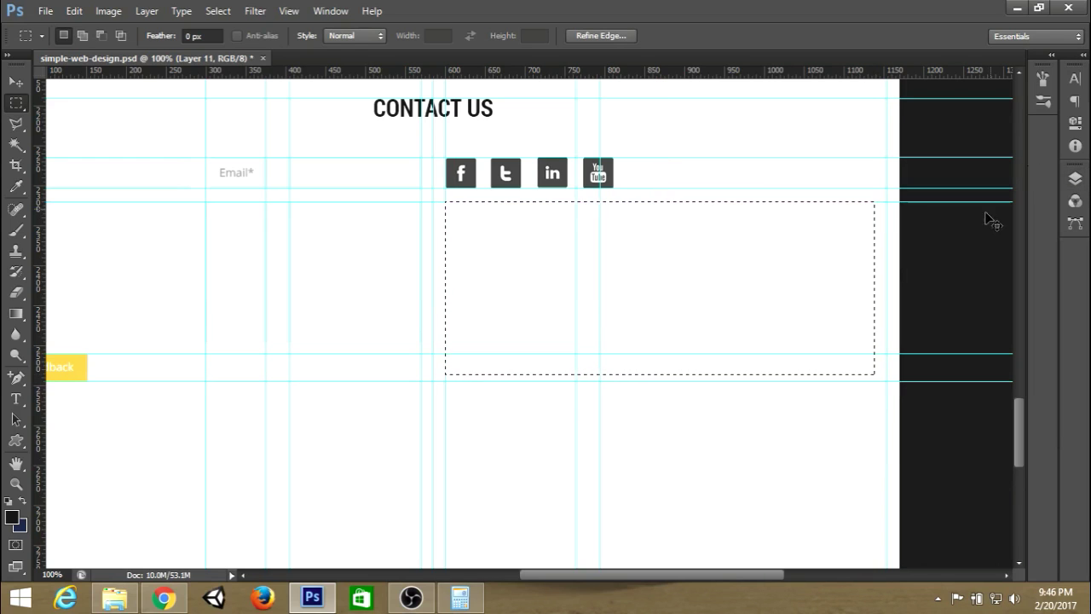
pyautogui.click(217, 11)
pyautogui.click(245, 246)
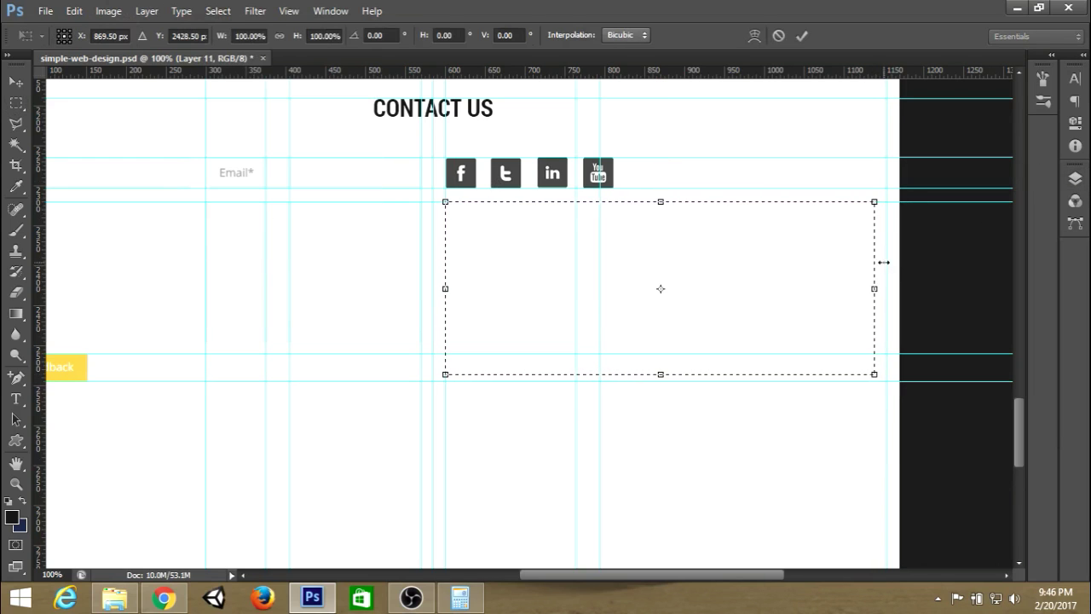
pyautogui.moveTo(874, 288); pyautogui.dragTo(888, 288)
pyautogui.moveTo(667, 374)
pyautogui.mouseDown()
pyautogui.moveTo(672, 356)
pyautogui.moveTo(675, 380)
pyautogui.mouseUp()
pyautogui.click(801, 35)
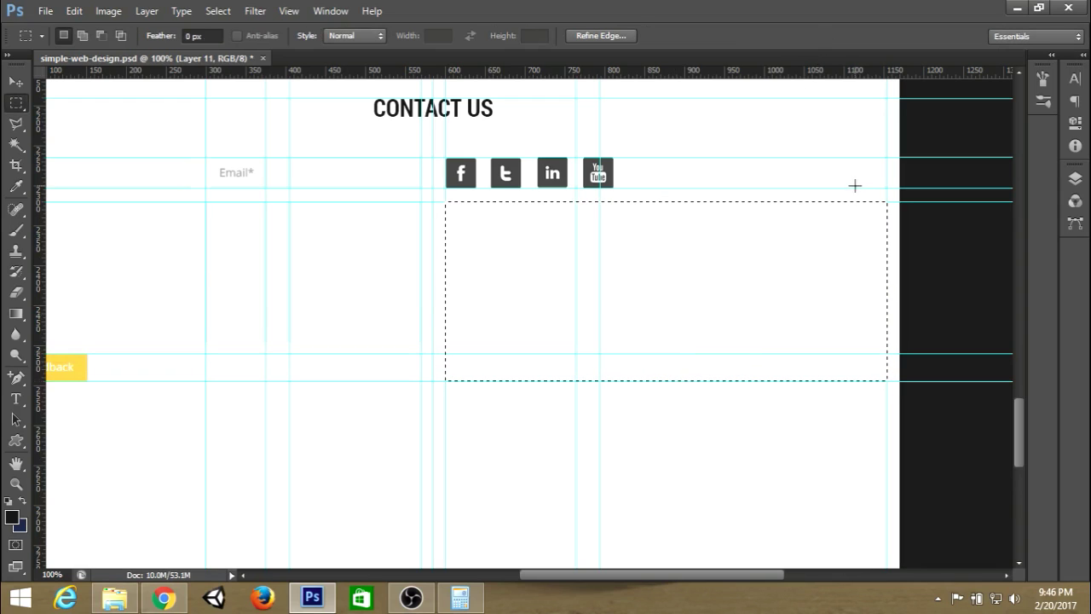
pyautogui.hotkey('alt', 'BackSpace')
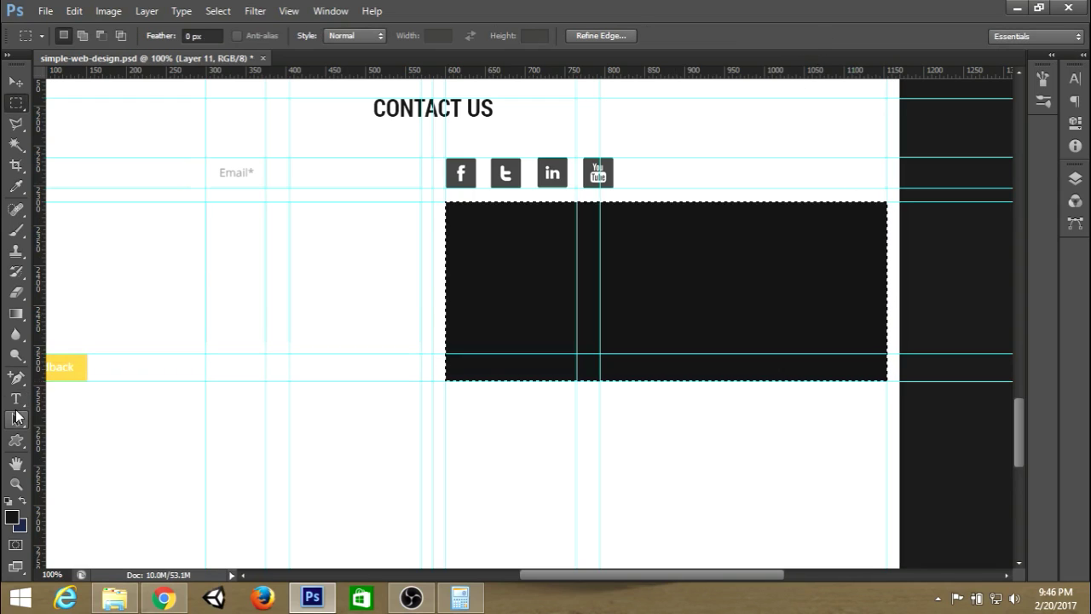
pyautogui.hotkey('ctrl', 'd')
pyautogui.hotkey('ctrl', 's')
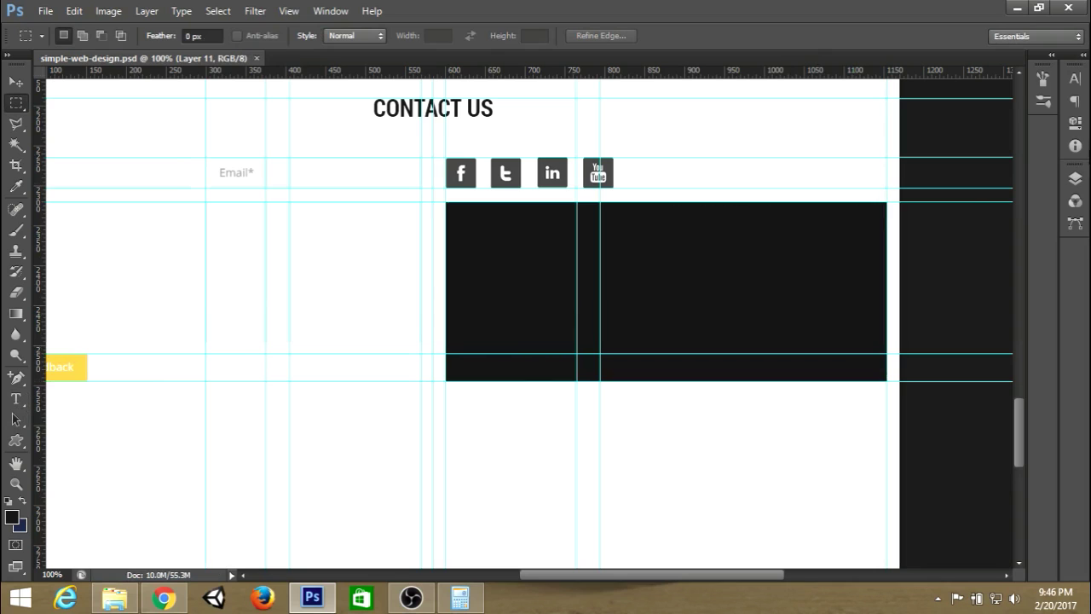
# Step: Show the hidden map image layer and clip it to the dark rectangle layer beneath it
pyautogui.click(1074, 179)
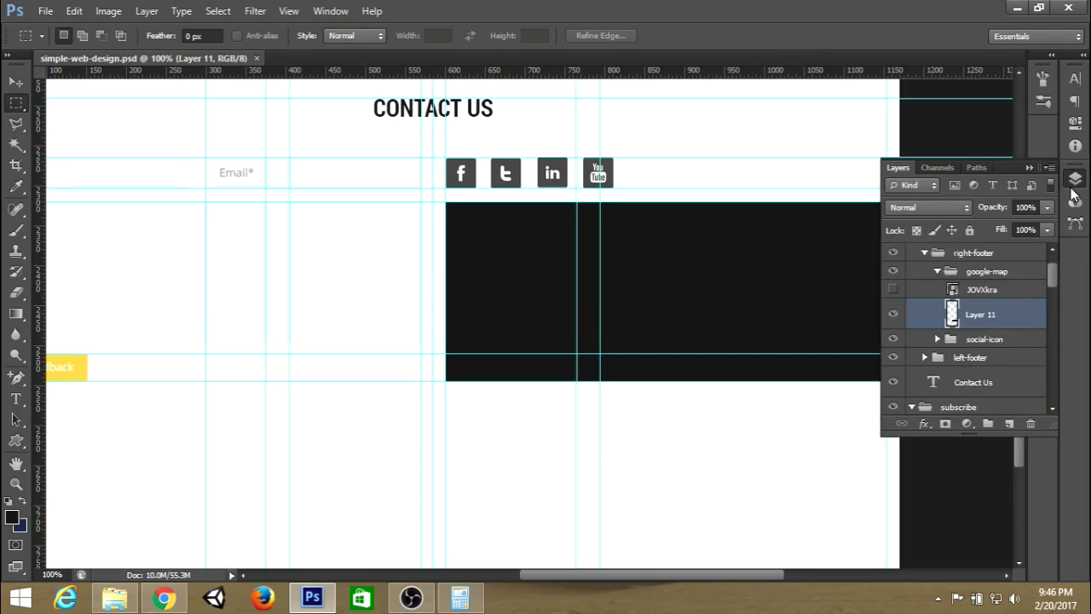
pyautogui.click(980, 290)
pyautogui.click(892, 289)
pyautogui.rightClick(982, 290)
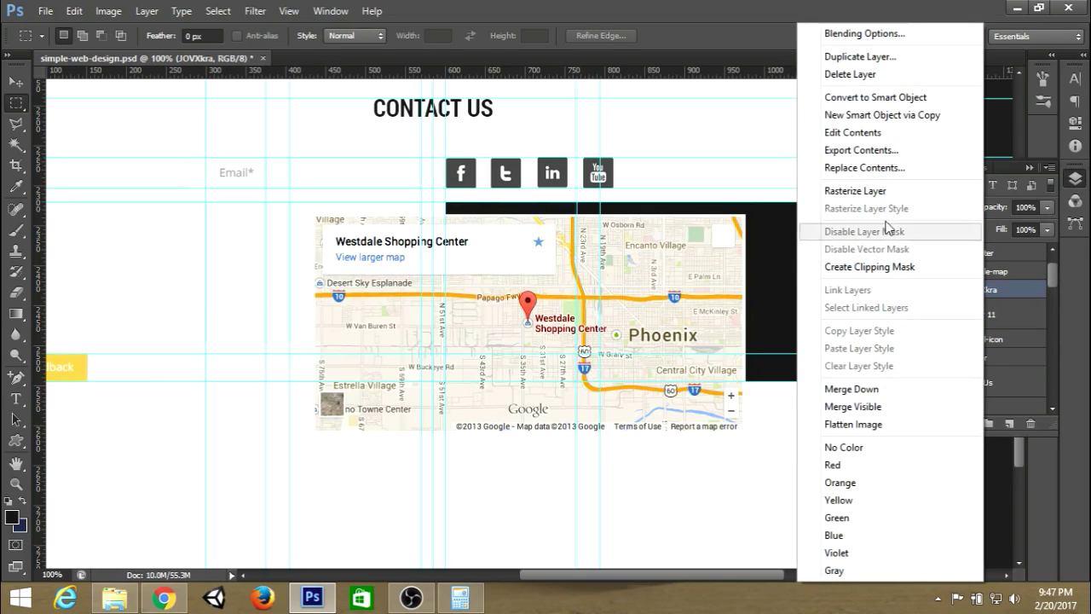
pyautogui.click(862, 266)
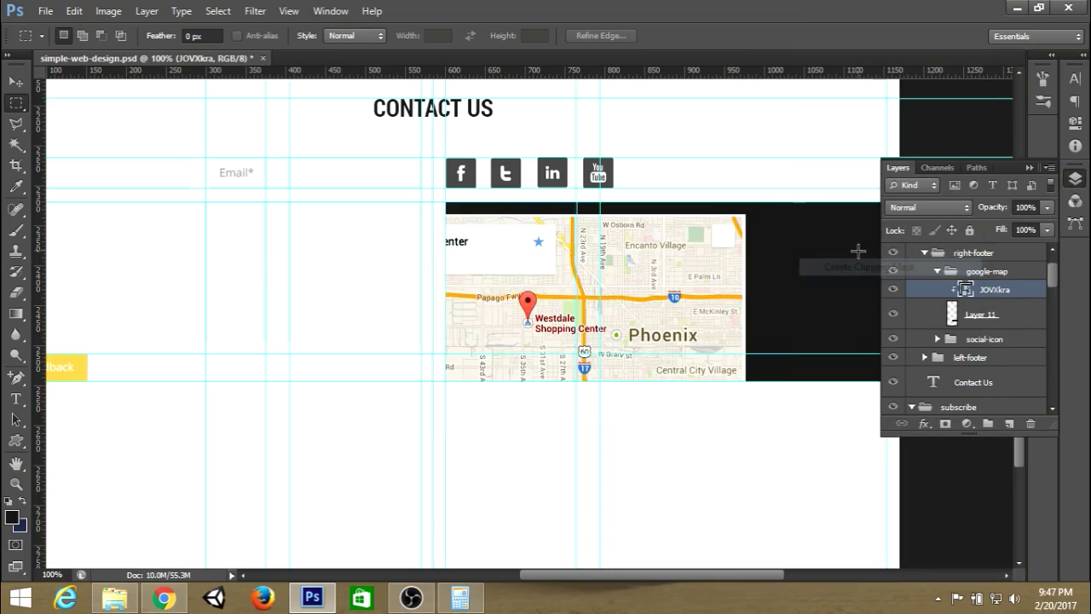
pyautogui.click(1033, 170)
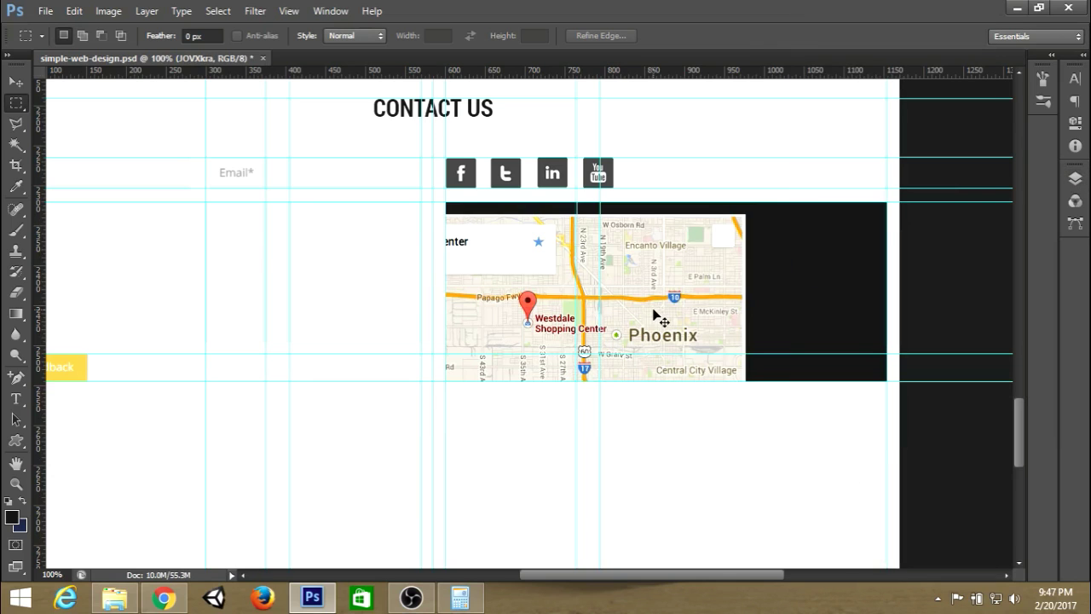
# Step: Move and scale the clipped map image to fit exactly over the dark rectangle between the guides
pyautogui.hotkey('ctrl', 't')
pyautogui.moveTo(628, 316); pyautogui.dragTo(802, 285)
pyautogui.moveTo(877, 419); pyautogui.dragTo(886, 424)
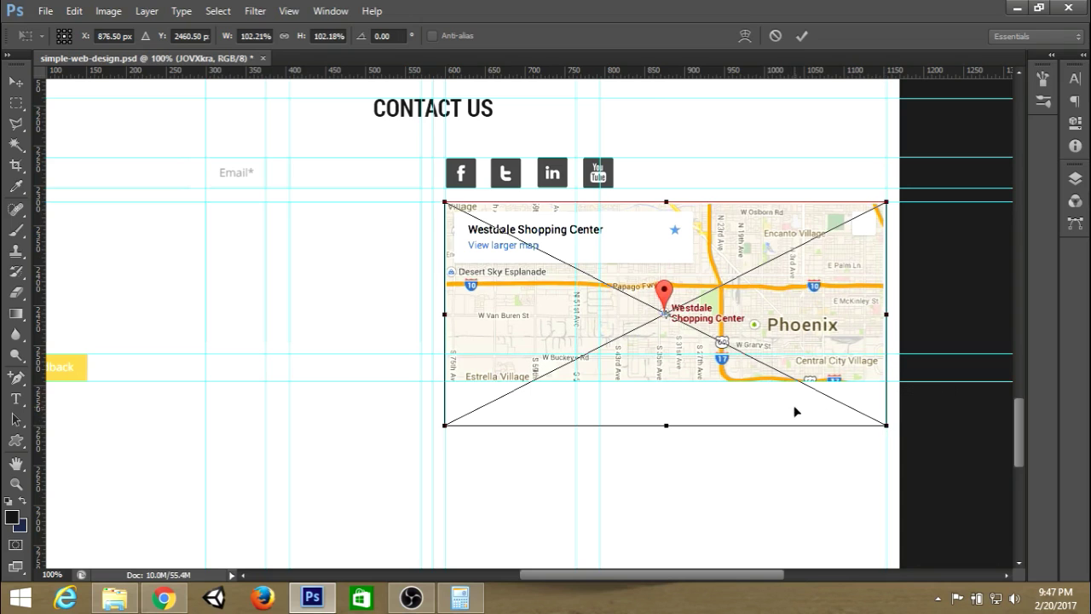
pyautogui.moveTo(666, 424); pyautogui.dragTo(666, 381)
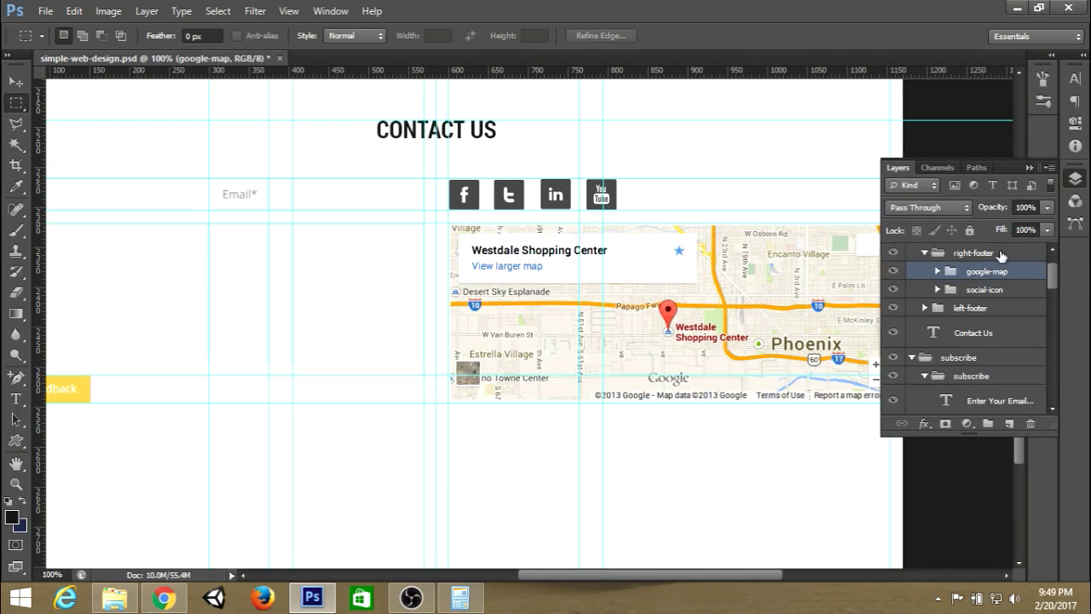
# Step: Move the google-map group up 55 px to the guide above the Email field, save, and stretch the group slightly taller
pyautogui.hotkey('ctrl', 't')
pyautogui.moveTo(810, 288); pyautogui.dragTo(793, 249)
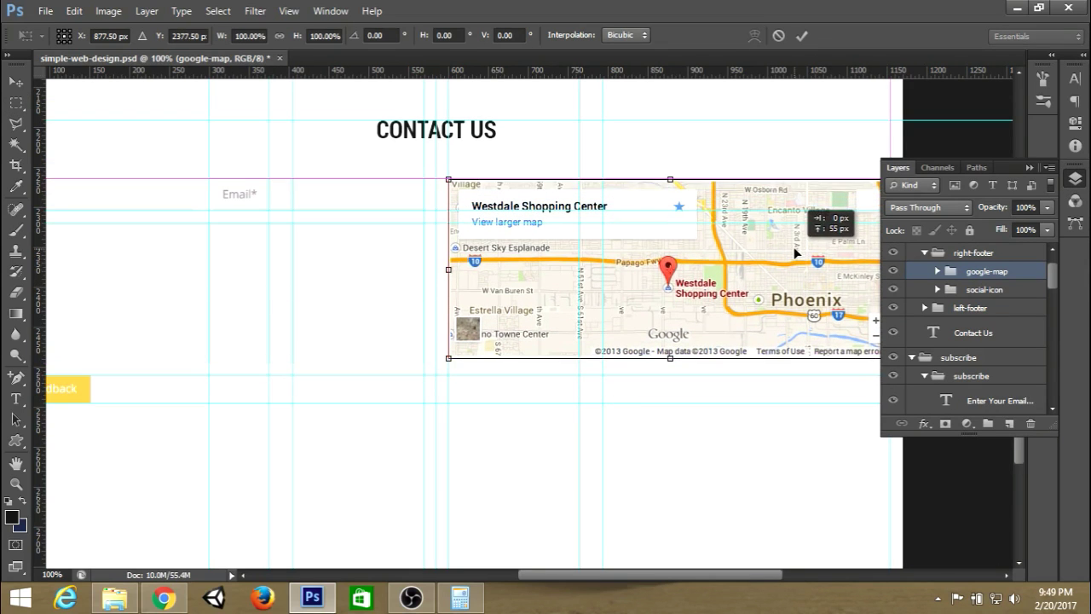
pyautogui.click(798, 38)
pyautogui.hotkey('ctrl', 's')
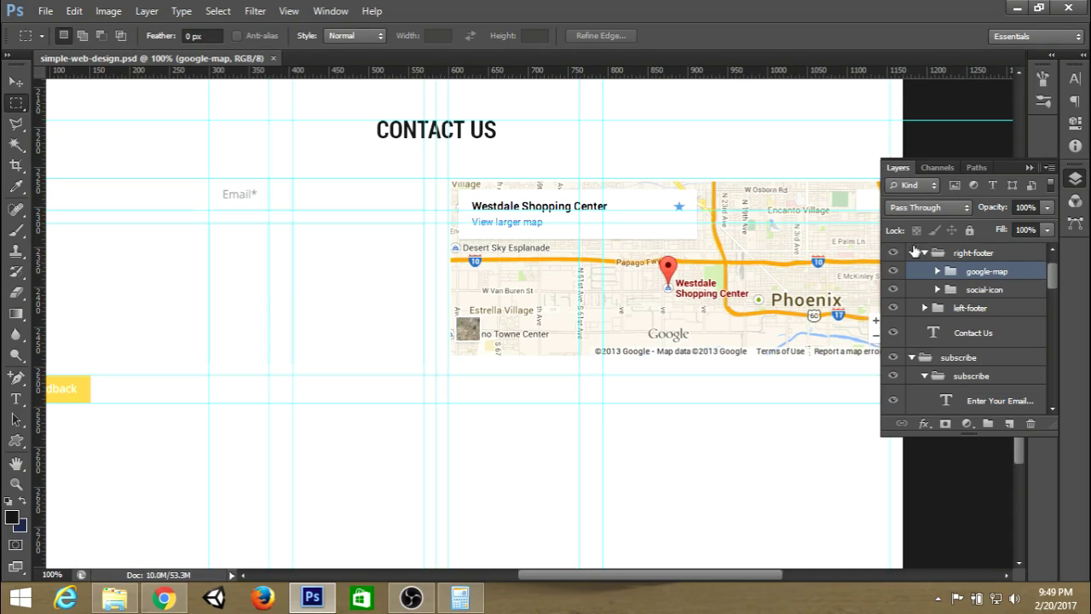
pyautogui.doubleClick(936, 273)
pyautogui.hotkey('ctrl', 't')
pyautogui.press('Return')
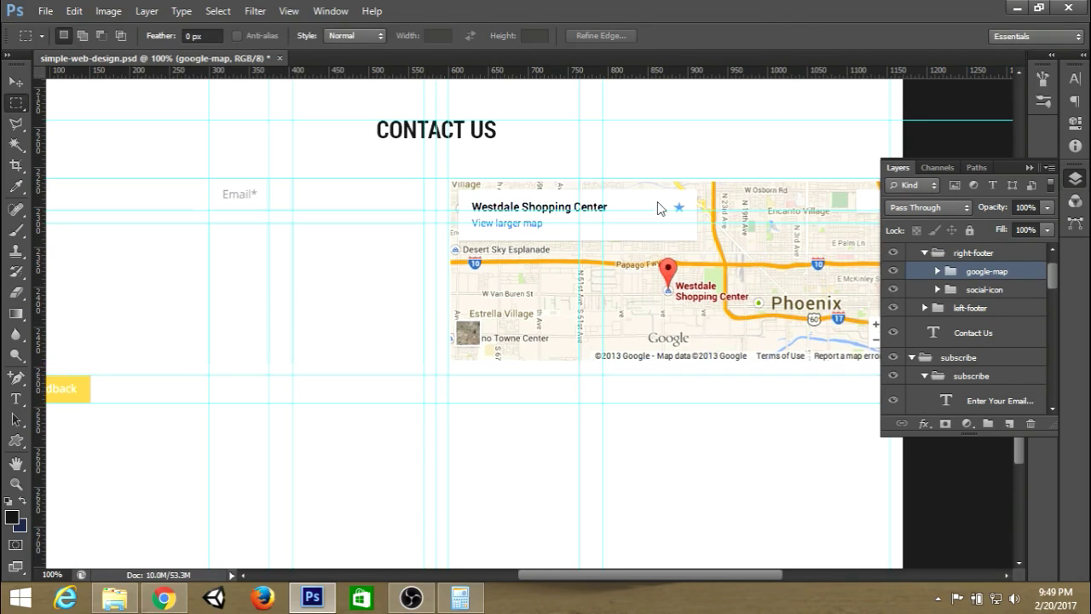
# Step: Move the social-icon group below the map, level with the Send Feedback button
pyautogui.scroll(-1, 653, 239)
pyautogui.scroll(1, 652, 239)
pyautogui.click(966, 289)
pyautogui.hotkey('ctrl', 't')
pyautogui.moveTo(638, 236); pyautogui.dragTo(605, 364)
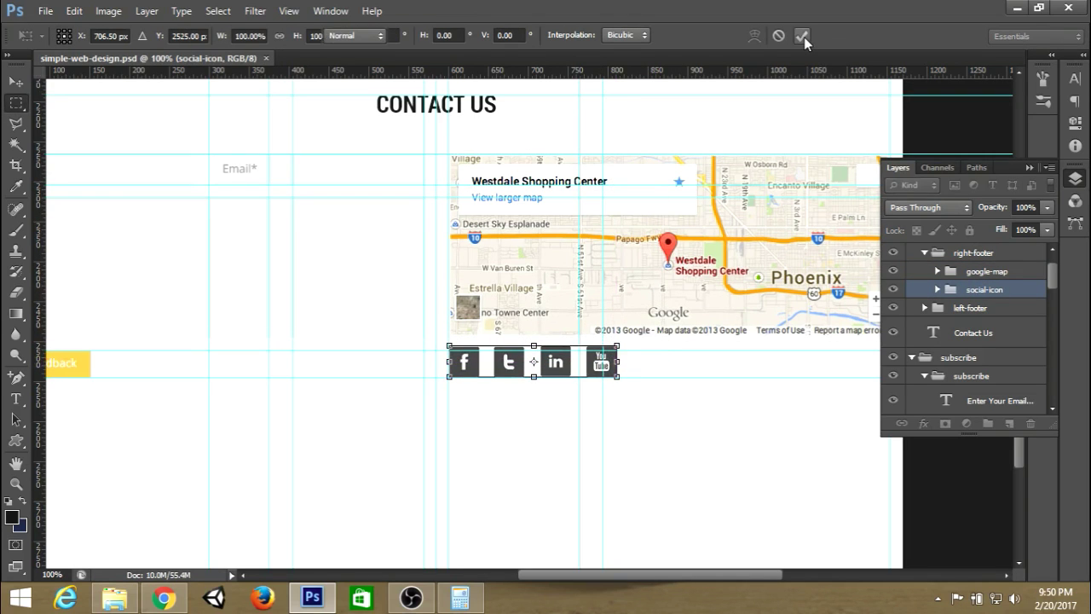
pyautogui.click(801, 36)
# Step: Collapse the right-footer, footer, subscribe and services layer groups
pyautogui.click(1074, 177)
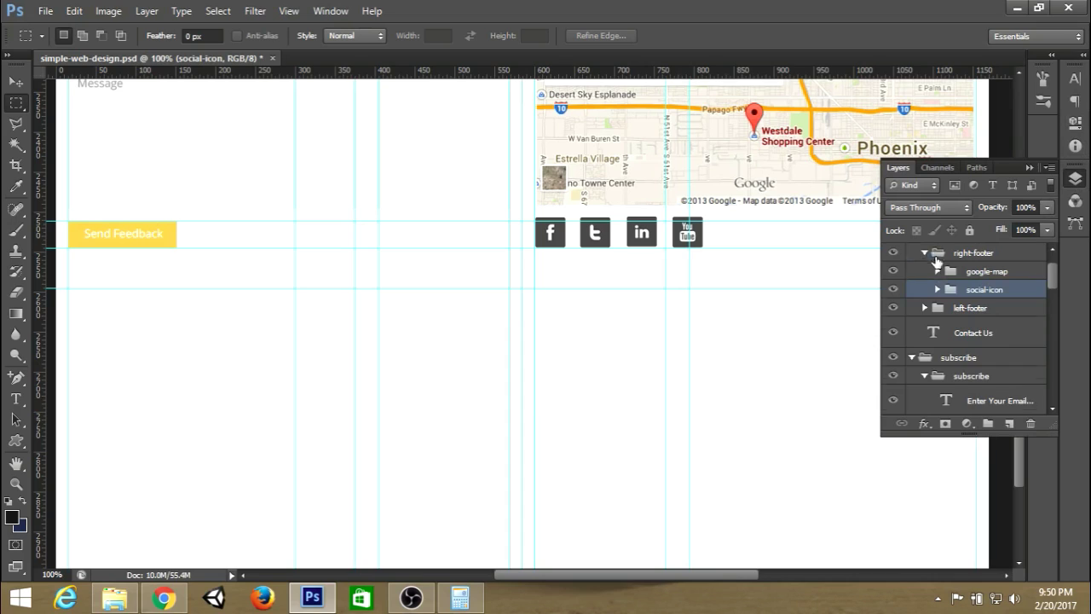
pyautogui.click(924, 253)
pyautogui.click(911, 271)
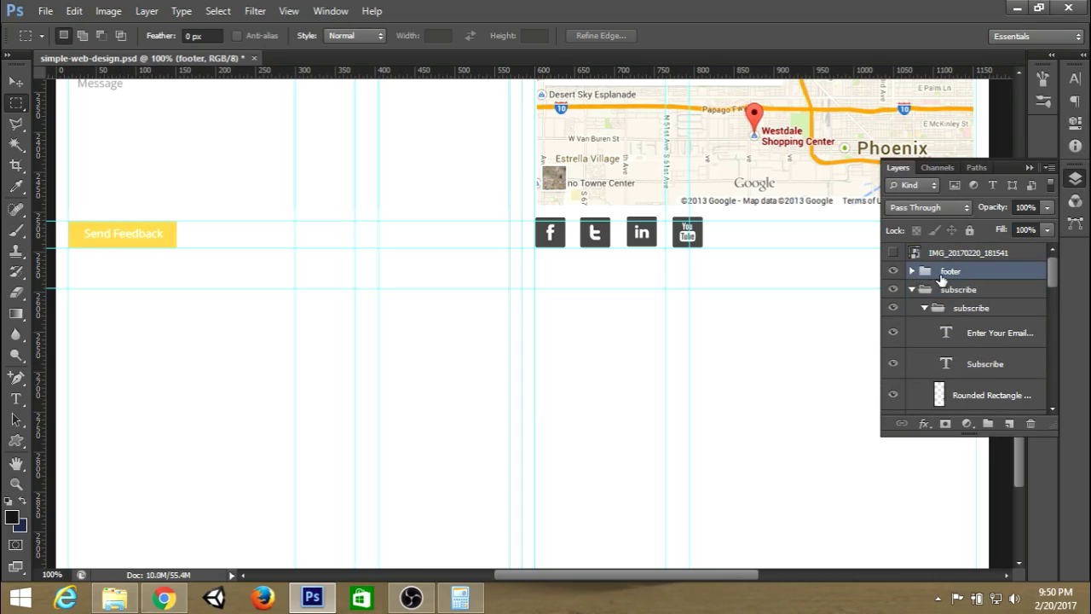
pyautogui.click(912, 290)
pyautogui.click(911, 308)
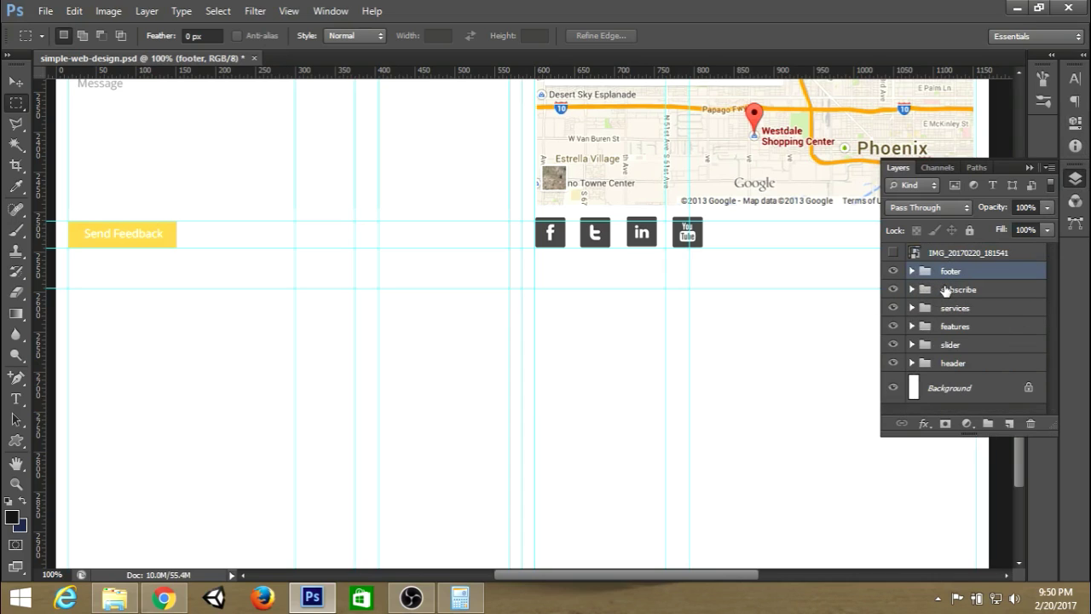
# Step: Create a layer group named copyright above the footer group and add an empty layer inside it
pyautogui.click(989, 424)
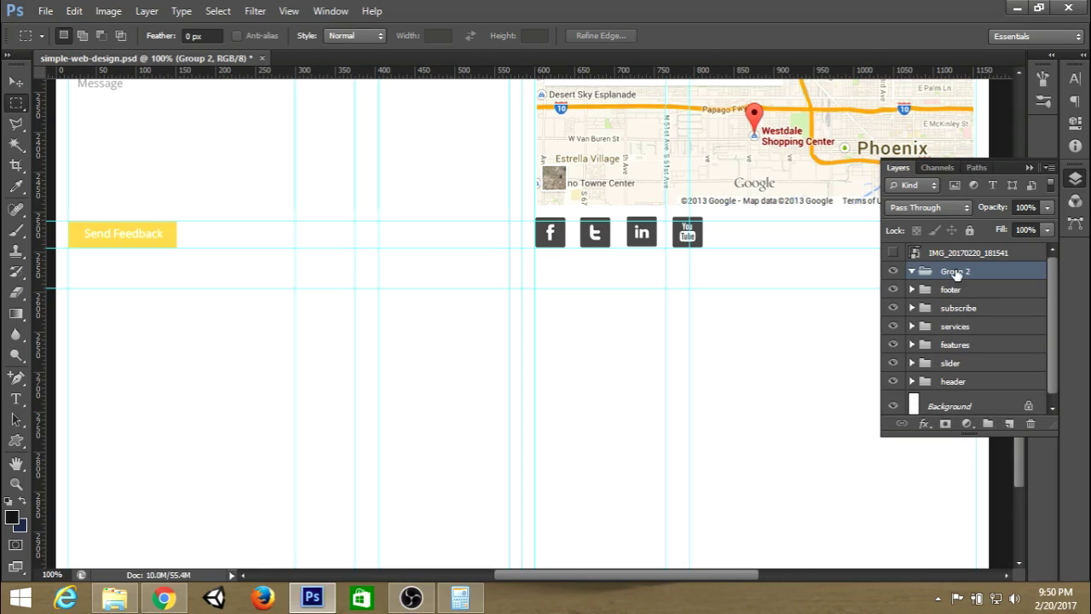
pyautogui.doubleClick(956, 271)
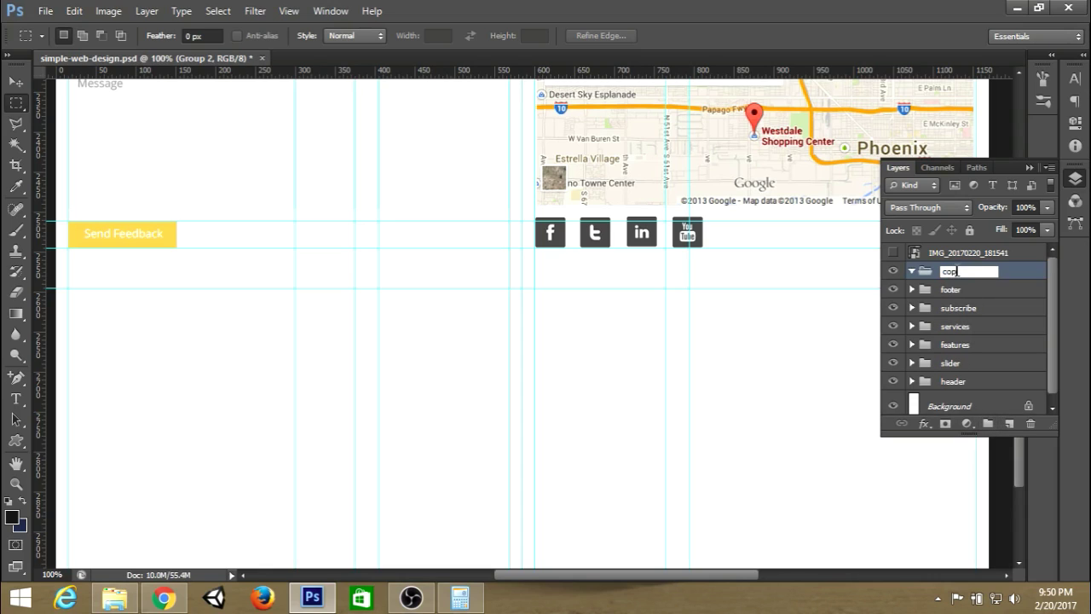
pyautogui.press('Return')
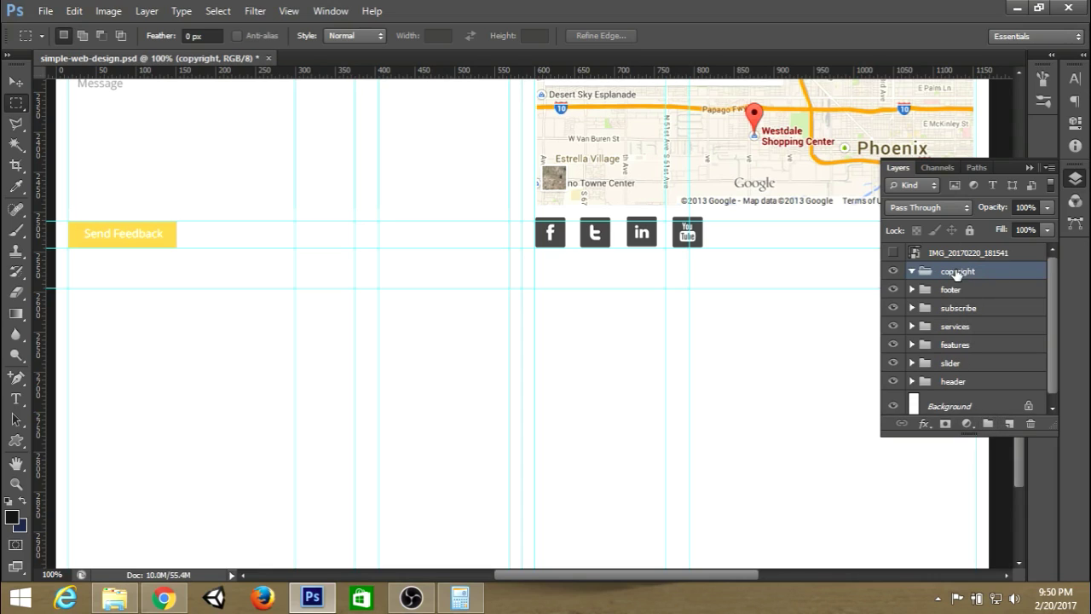
pyautogui.click(1009, 423)
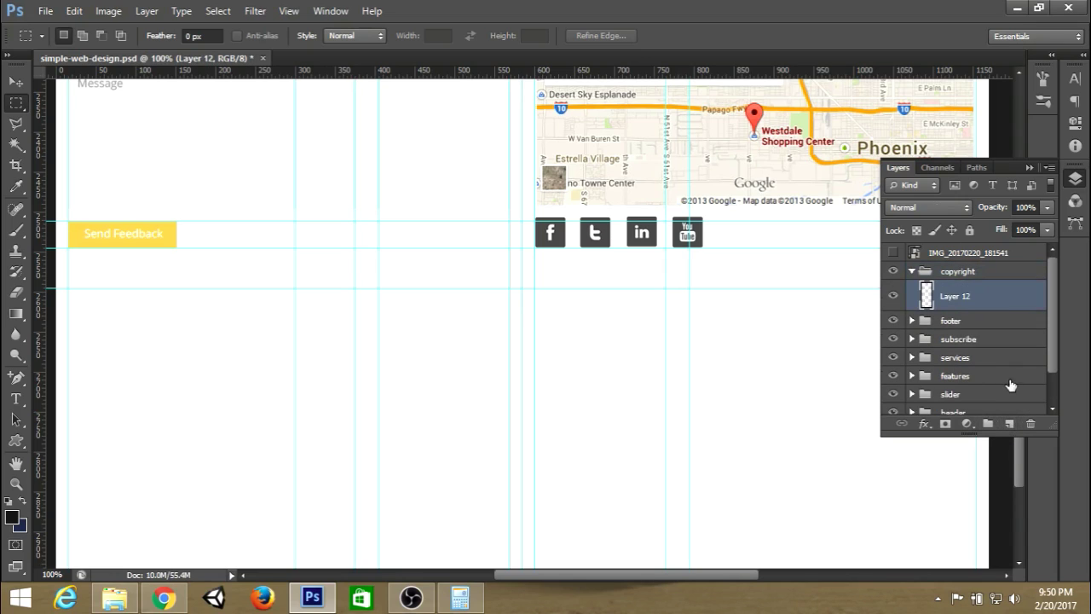
pyautogui.click(1074, 177)
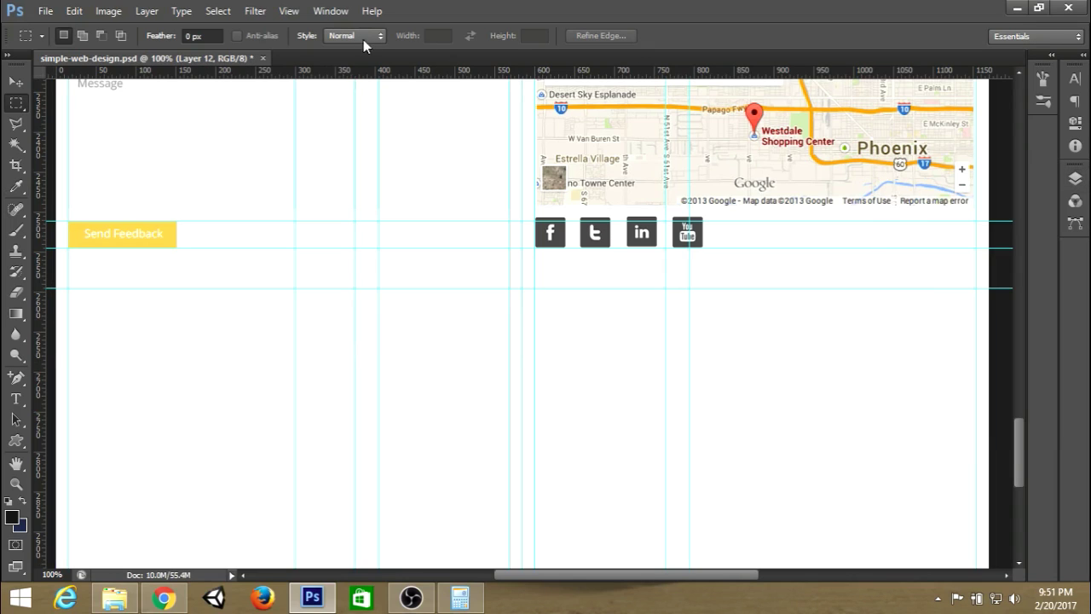
# Step: Place a horizontal guide 80 px below the lowest guide, measuring with a fixed-size marquee 80 px high, and remove the selection
pyautogui.click(357, 39)
pyautogui.click(349, 78)
pyautogui.press('Tab')
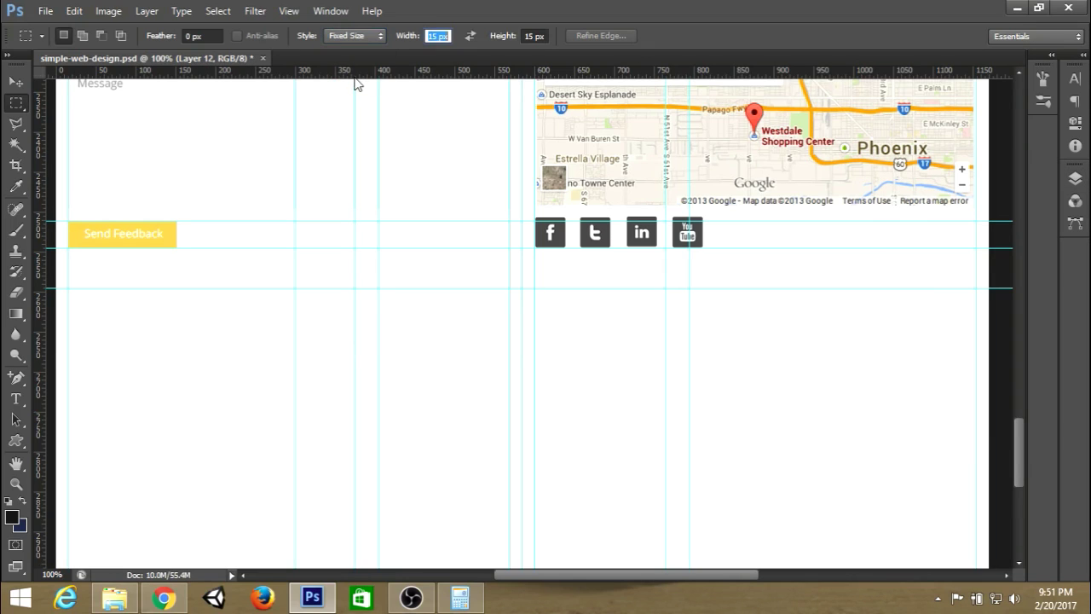
pyautogui.press('Tab')
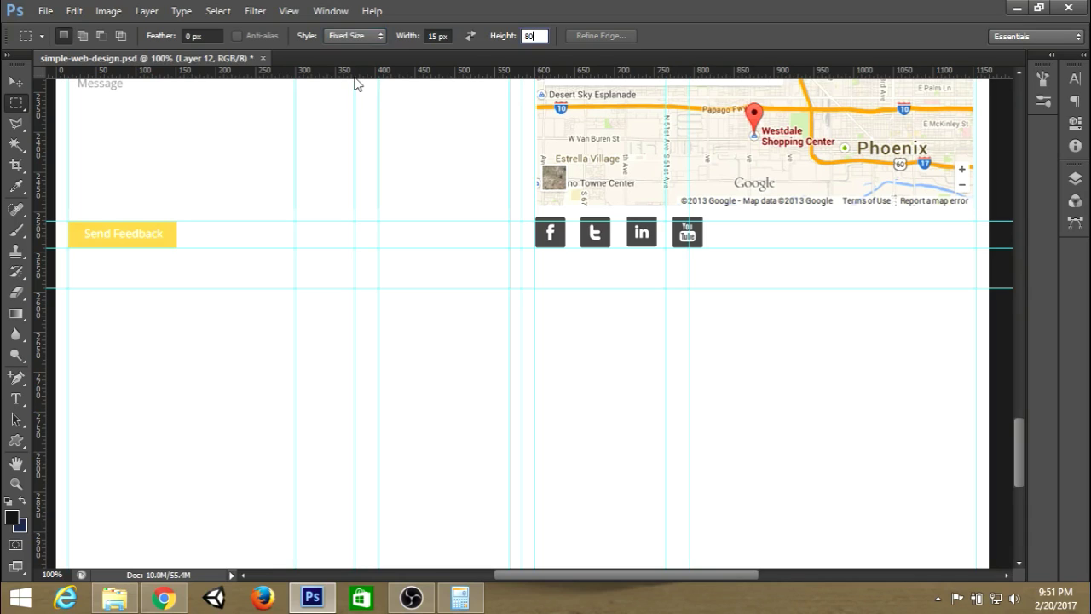
pyautogui.write('80')
pyautogui.press('Return')
pyautogui.click(475, 300)
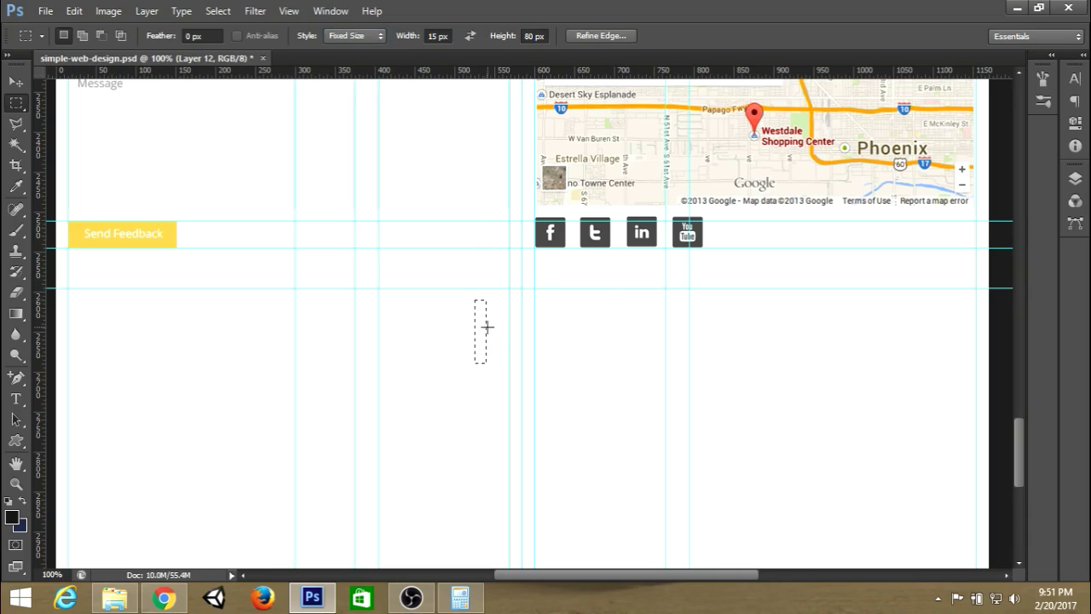
pyautogui.moveTo(481, 329); pyautogui.dragTo(482, 317)
pyautogui.moveTo(542, 77); pyautogui.dragTo(527, 353)
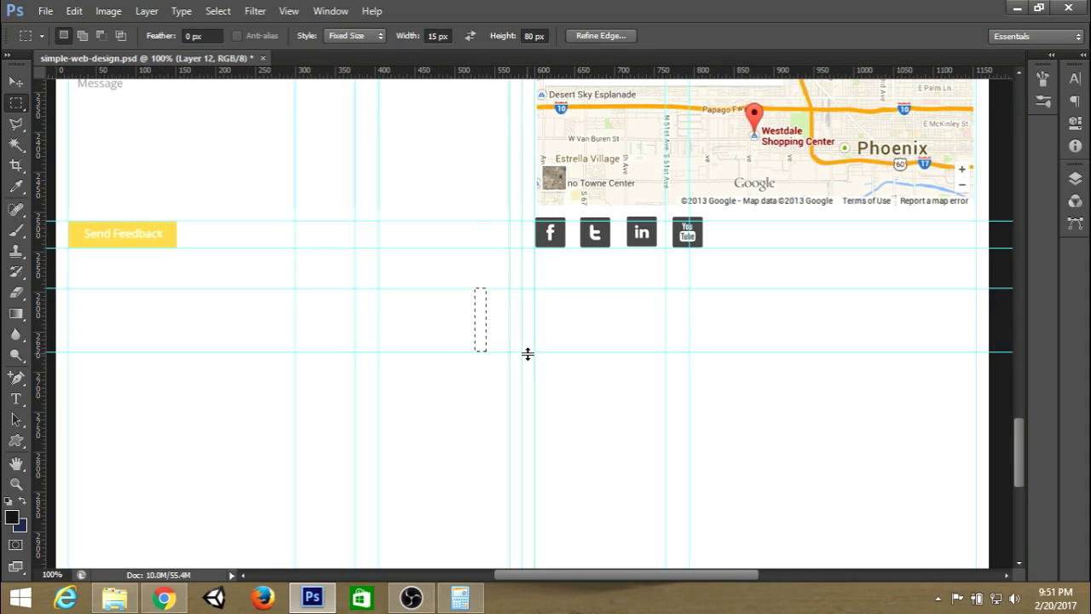
pyautogui.hotkey('ctrl', 'd')
# Step: Select the full page width between the two lowest guides with a normal-style marquee, fill it with #222222, and deselect
pyautogui.click(354, 35)
pyautogui.click(353, 54)
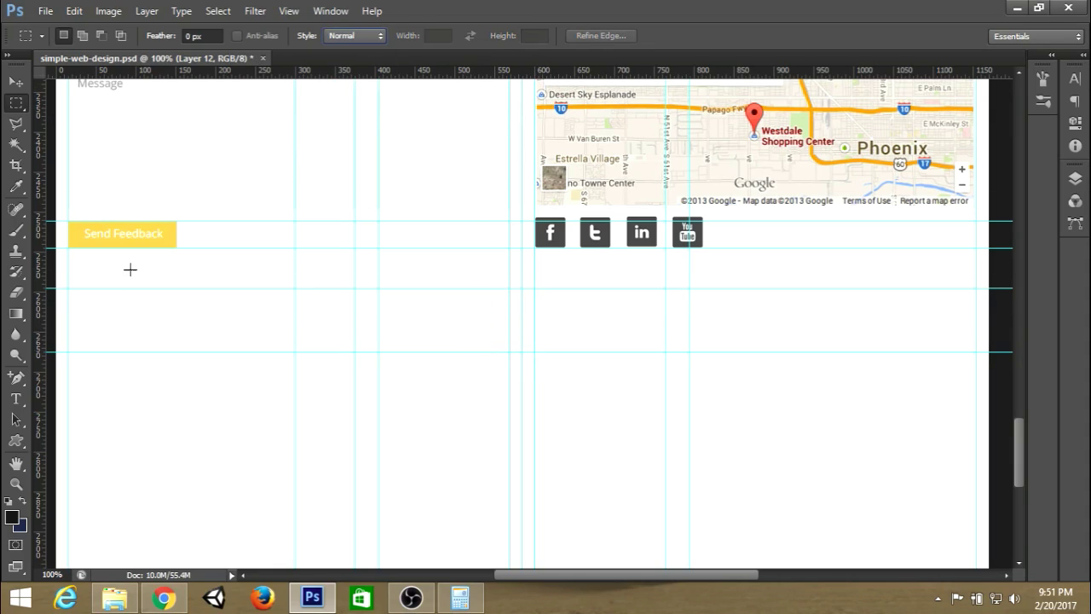
pyautogui.moveTo(53, 288); pyautogui.dragTo(993, 347)
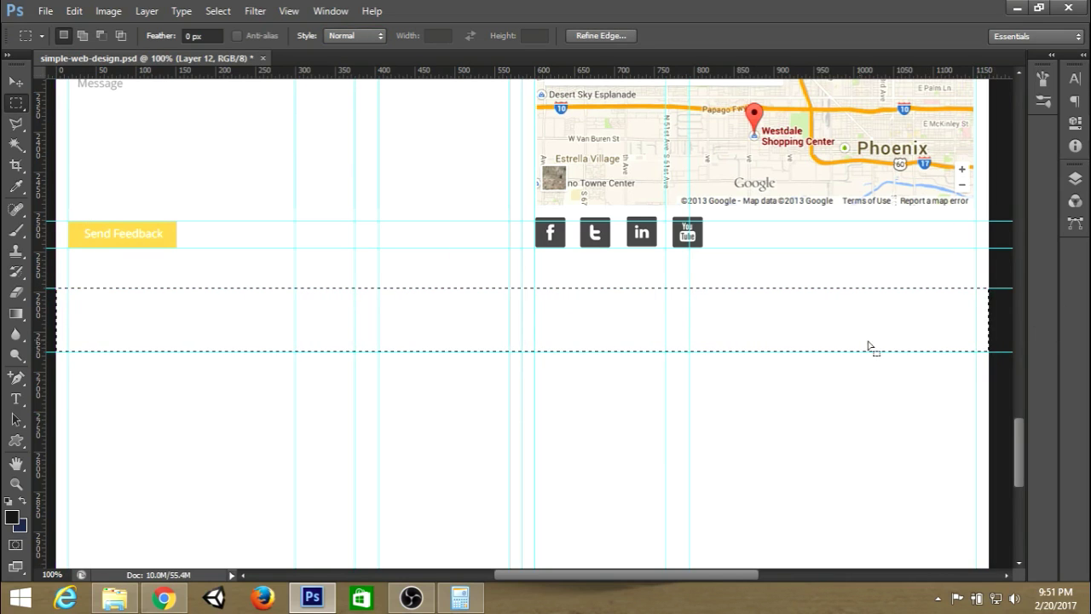
pyautogui.press('i')
pyautogui.click(13, 518)
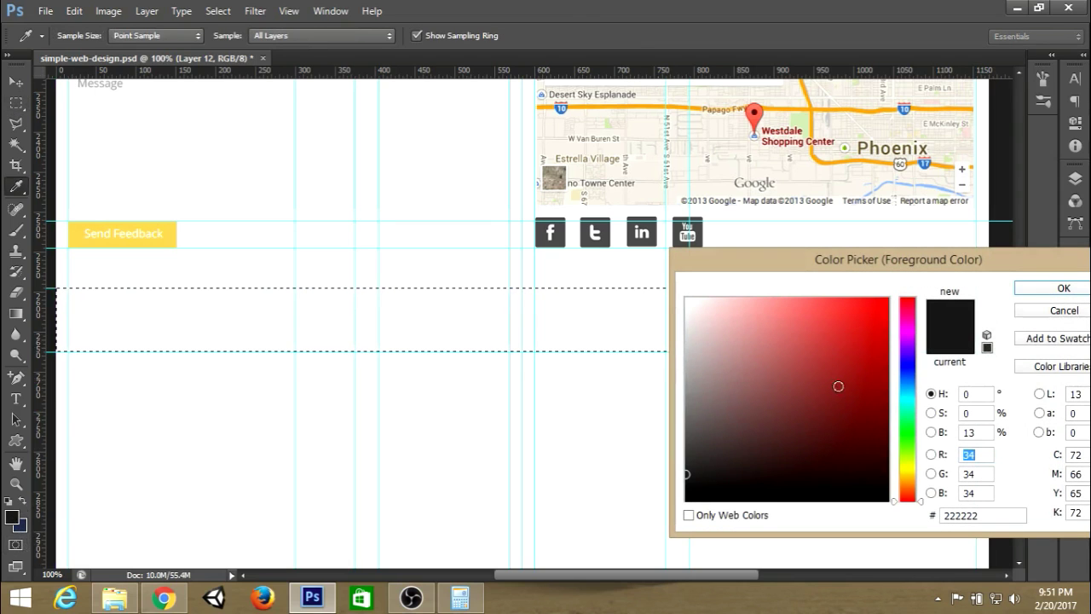
pyautogui.click(1033, 292)
pyautogui.hotkey('alt', 'BackSpace')
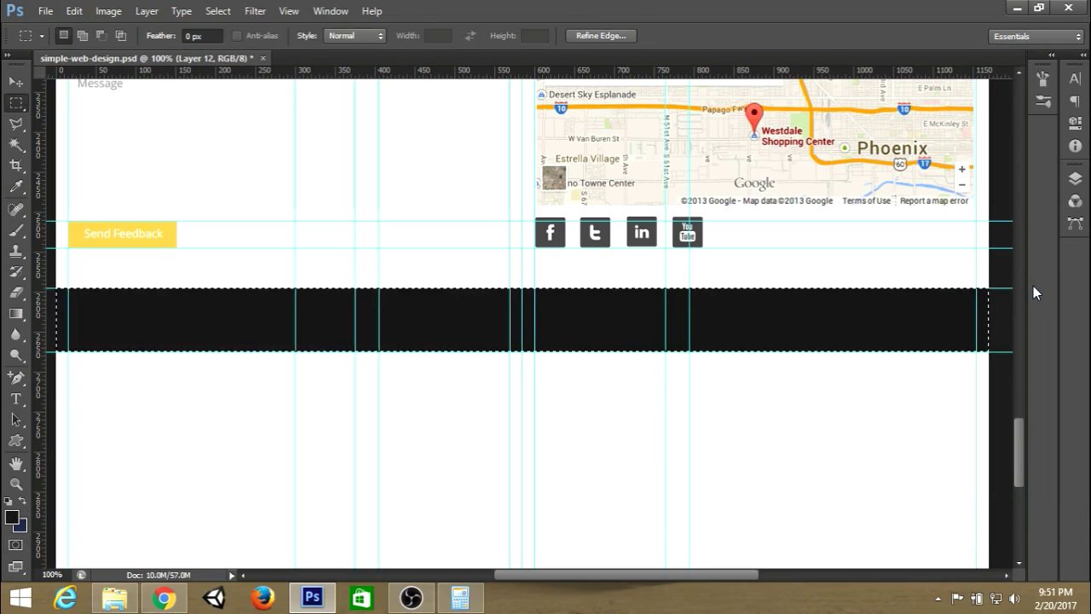
pyautogui.hotkey('ctrl', 'd')
# Step: On a new layer above Layer 12, add the text "Copyright@2017. All Rights Reserved" near the left end of the dark bar
pyautogui.press('F7')
pyautogui.click(1009, 423)
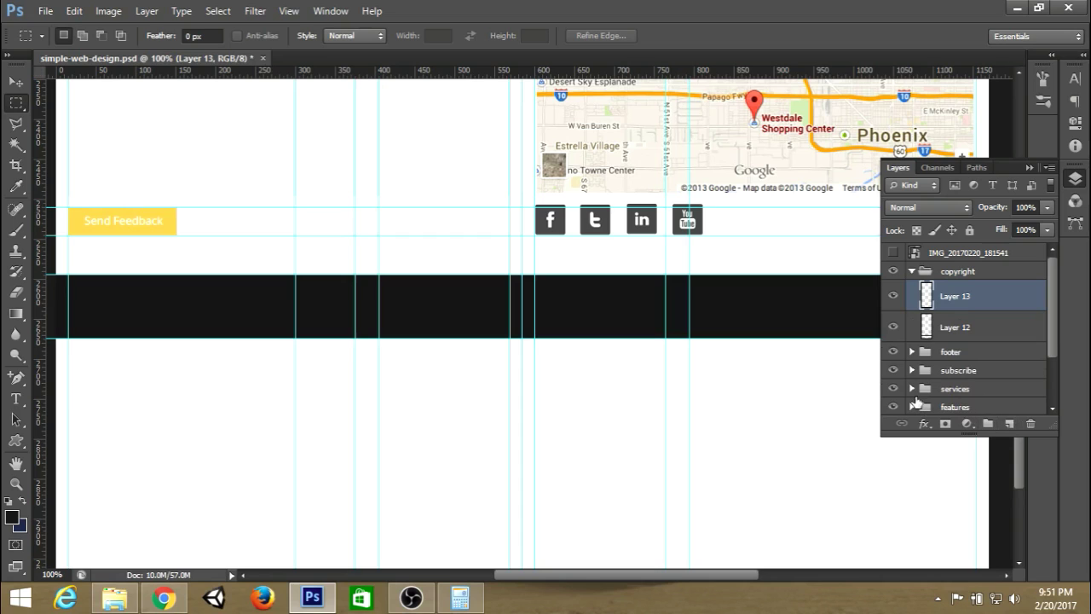
pyautogui.click(15, 398)
pyautogui.scroll(3, 90, 393)
pyautogui.click(85, 383)
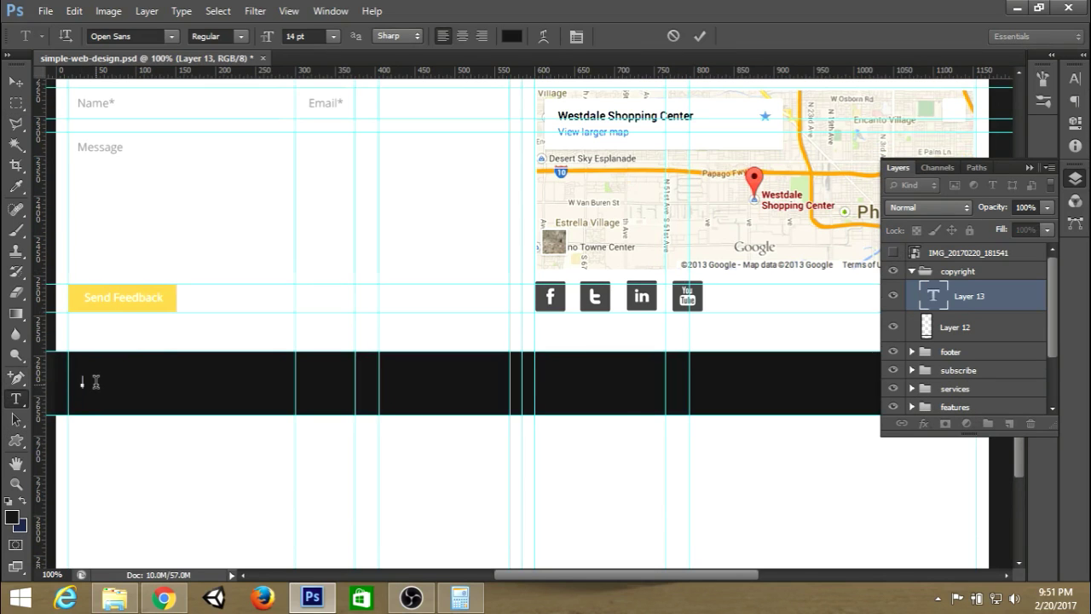
pyautogui.hotkey('ctrl', 'v')
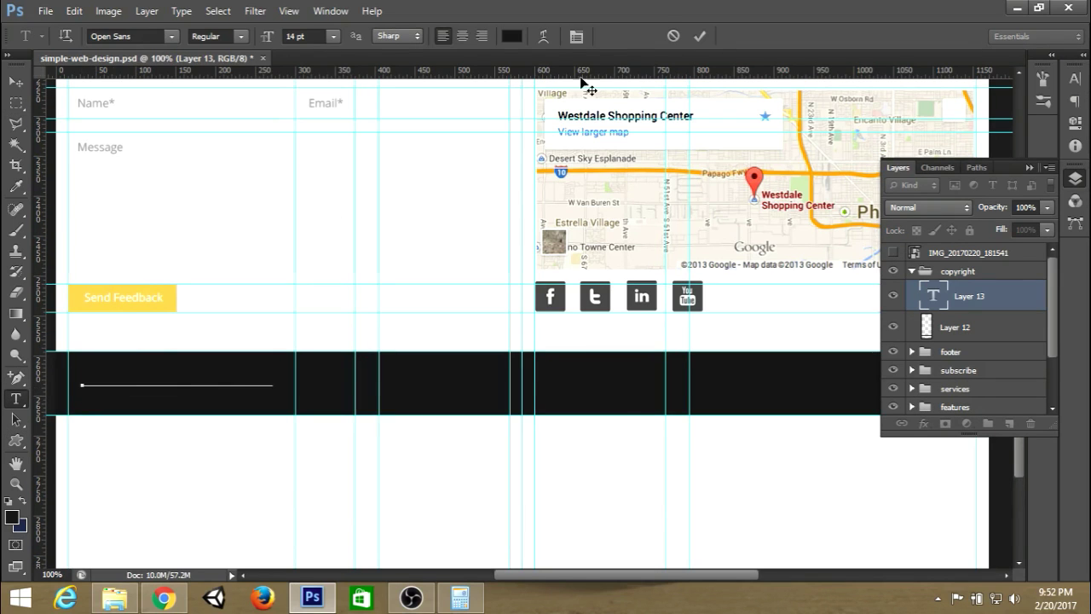
pyautogui.click(698, 35)
# Step: Set the copyright text's colour to #999999
pyautogui.press('i')
pyautogui.click(518, 35)
pyautogui.click(687, 298)
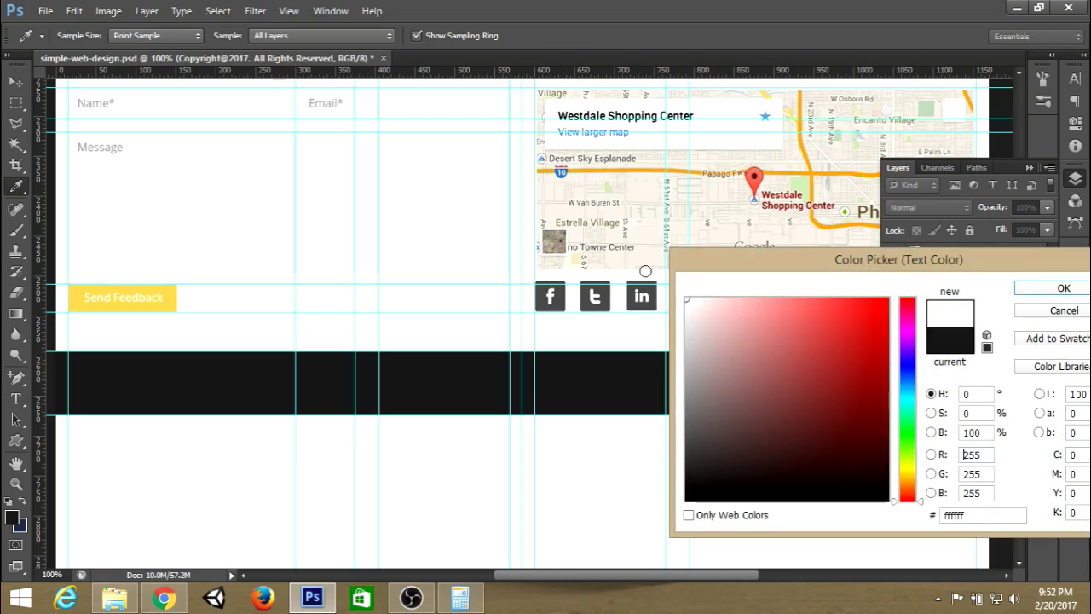
pyautogui.click(1050, 290)
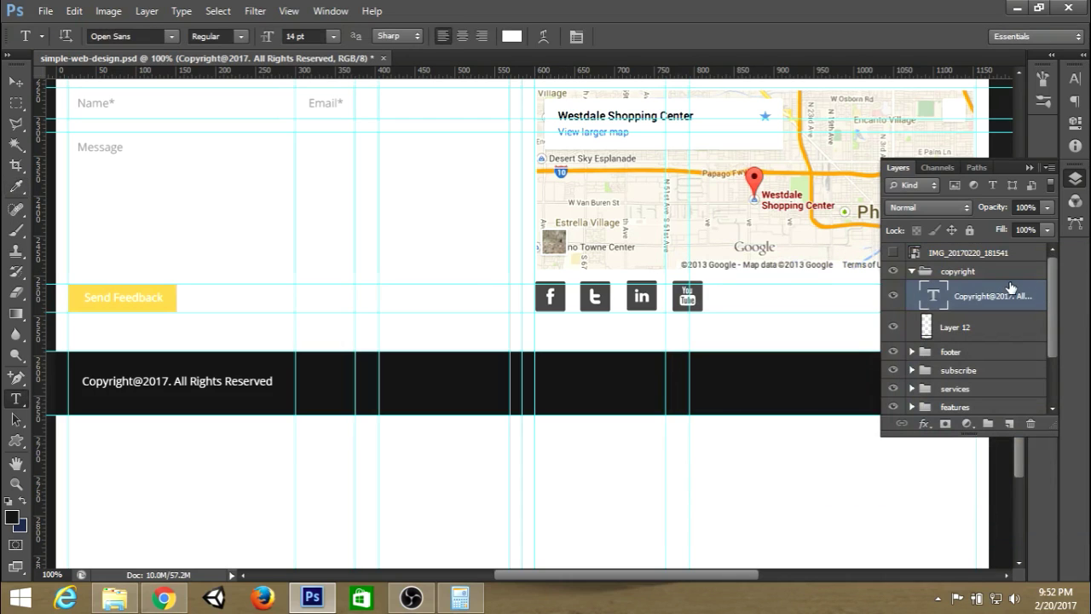
pyautogui.click(512, 36)
pyautogui.click(984, 514)
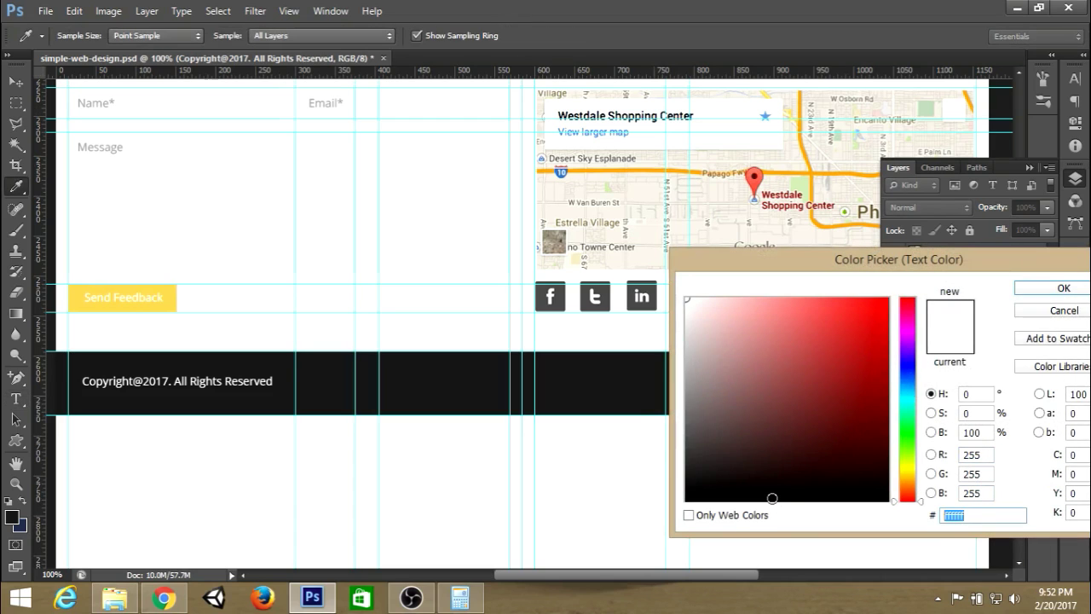
pyautogui.write('ccc')
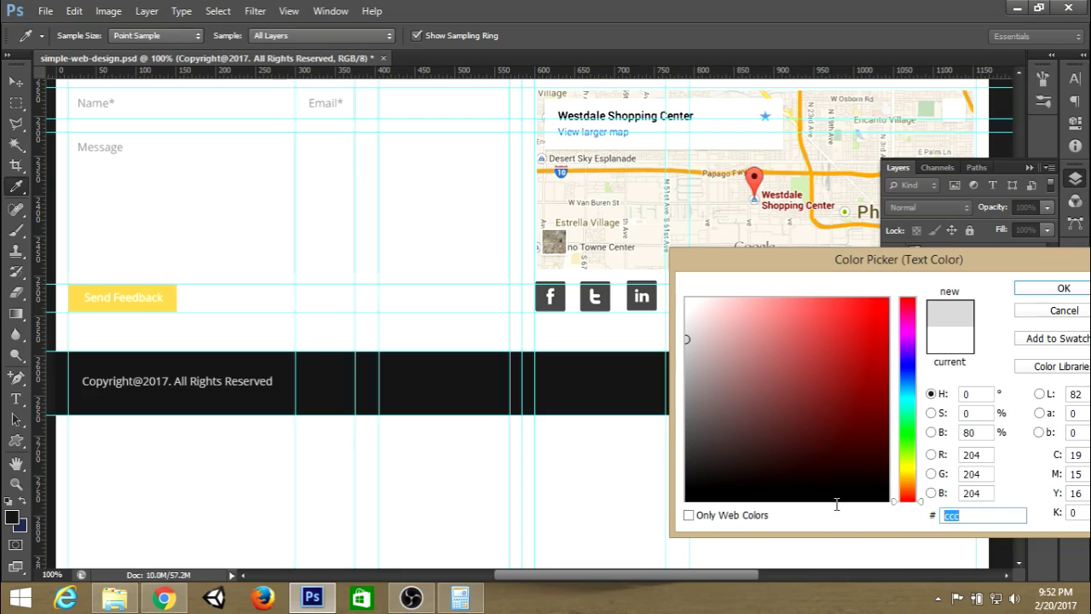
pyautogui.write('999')
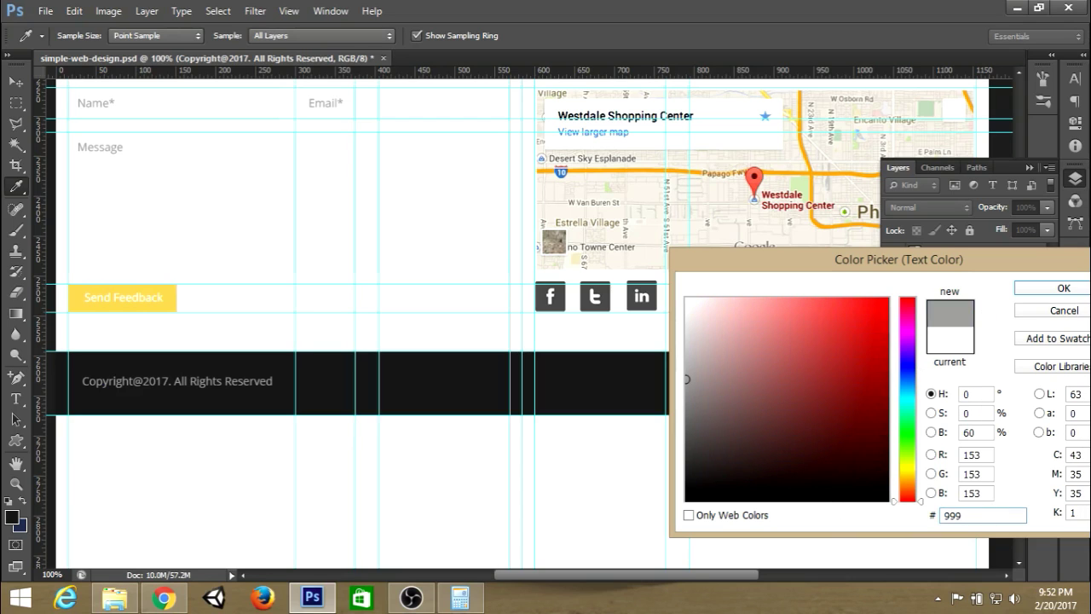
pyautogui.click(1063, 288)
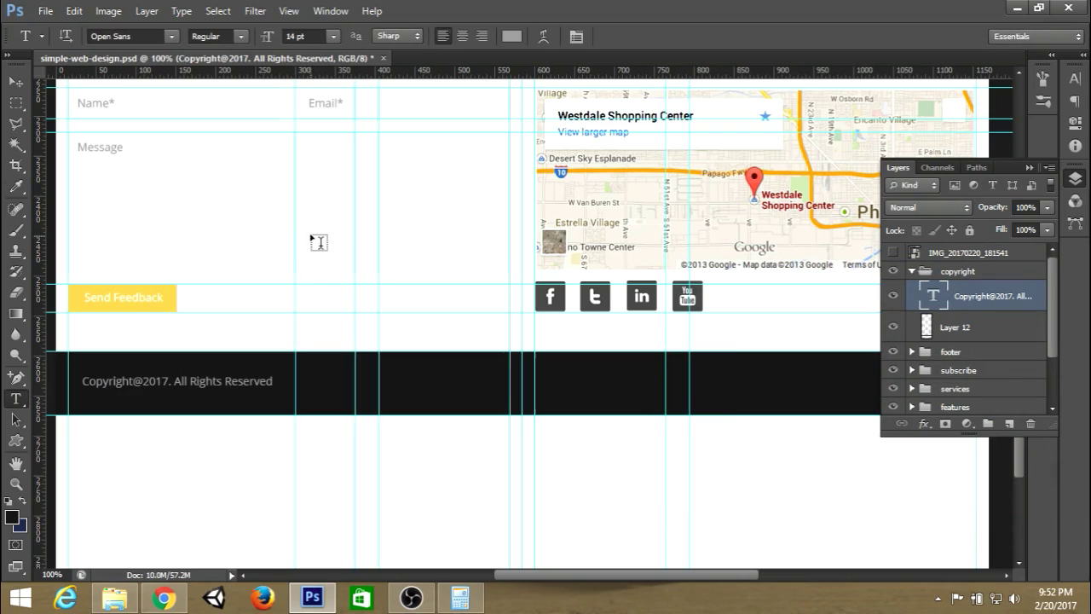
# Step: Move the copyright text flush against the left margin guide and centre it vertically in the dark bar
pyautogui.hotkey('ctrl', 't')
pyautogui.moveTo(254, 385); pyautogui.dragTo(241, 387)
pyautogui.click(801, 36)
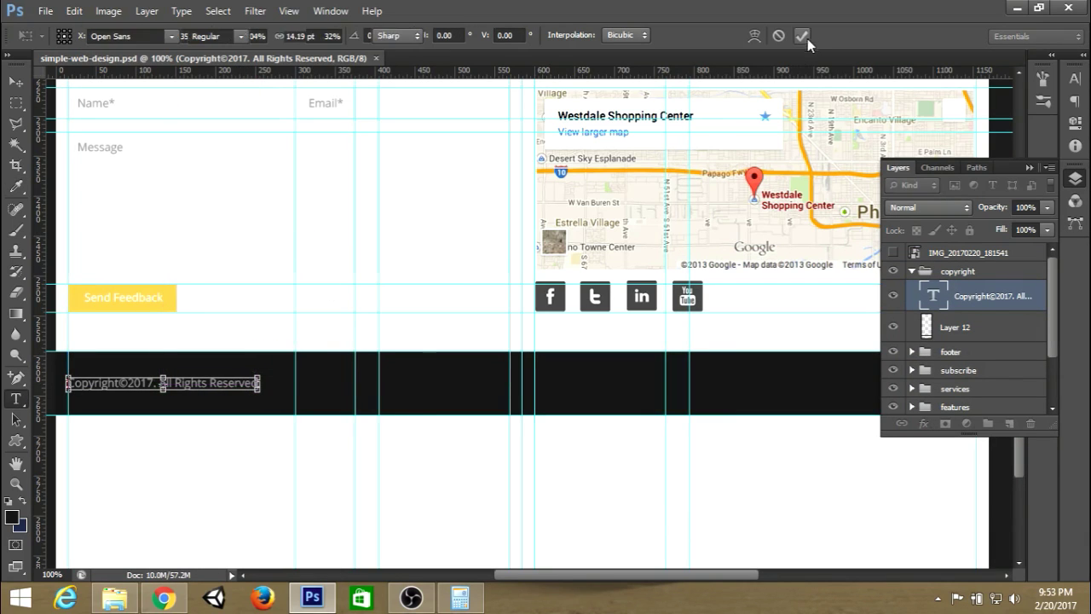
# Step: Duplicate the copyright text layer and move the copy horizontally to the right part of the dark bar
pyautogui.click(1075, 178)
pyautogui.click(1079, 178)
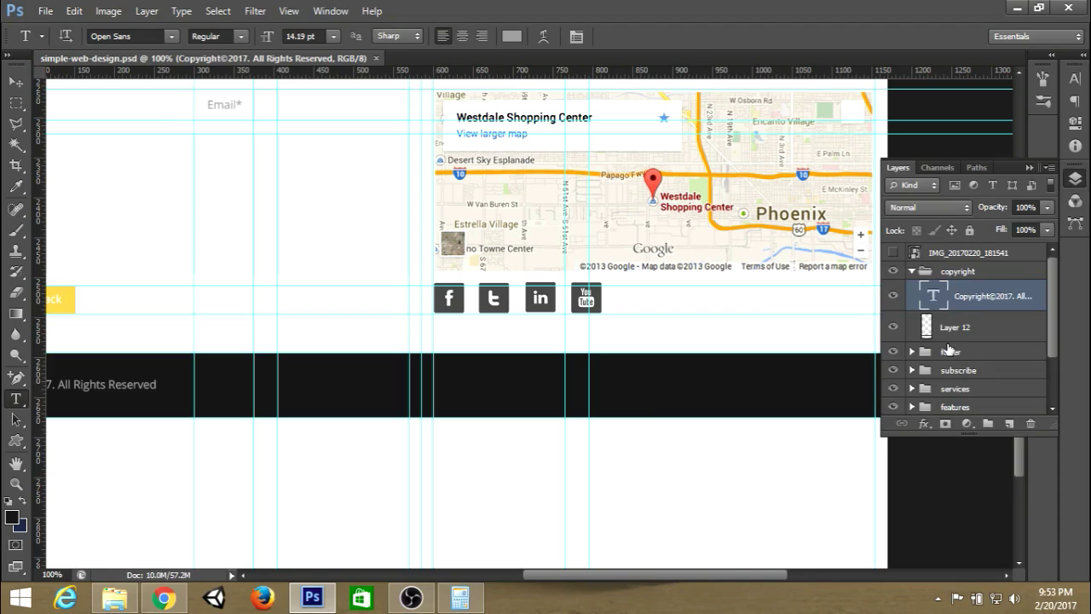
pyautogui.hotkey('ctrl', 'j')
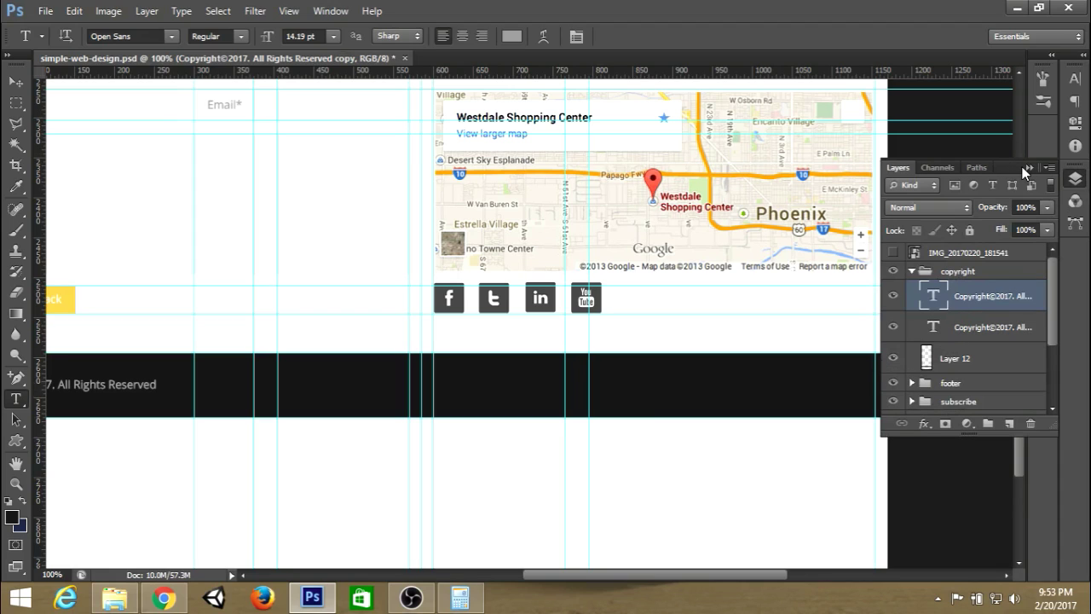
pyautogui.click(1029, 167)
pyautogui.hotkey('ctrl', 't')
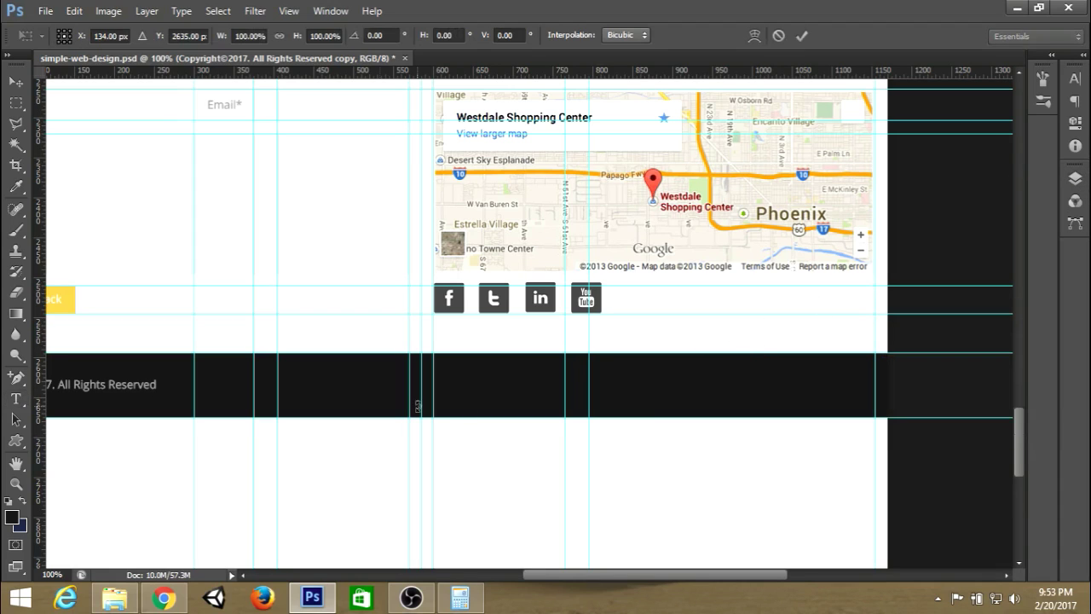
pyautogui.moveTo(150, 387); pyautogui.dragTo(765, 386)
pyautogui.click(803, 38)
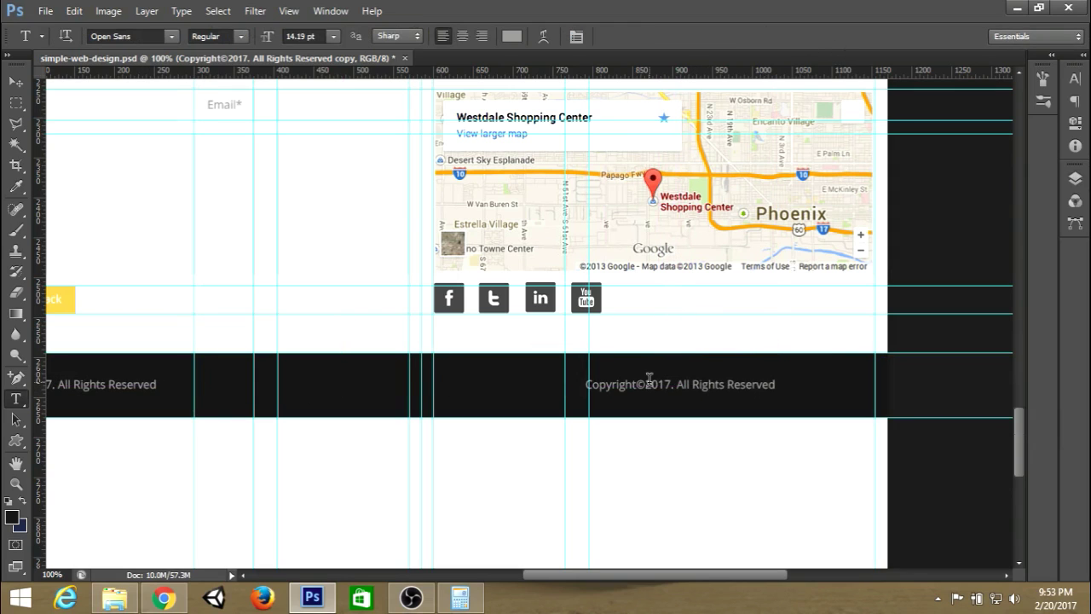
# Step: Replace the copied text with the spaced links "Home, About Us, Features, Services, Contact Us", without commas, and save the document
pyautogui.click(648, 380)
pyautogui.hotkey('ctrl', 'a')
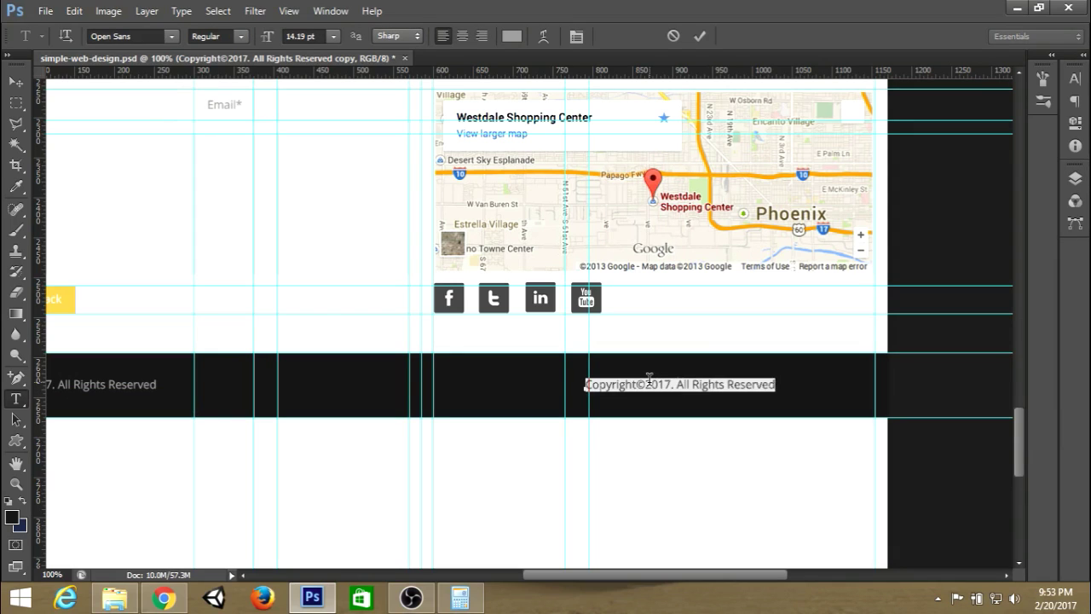
pyautogui.write('Home      About Us  Features  Services  Contact Us')
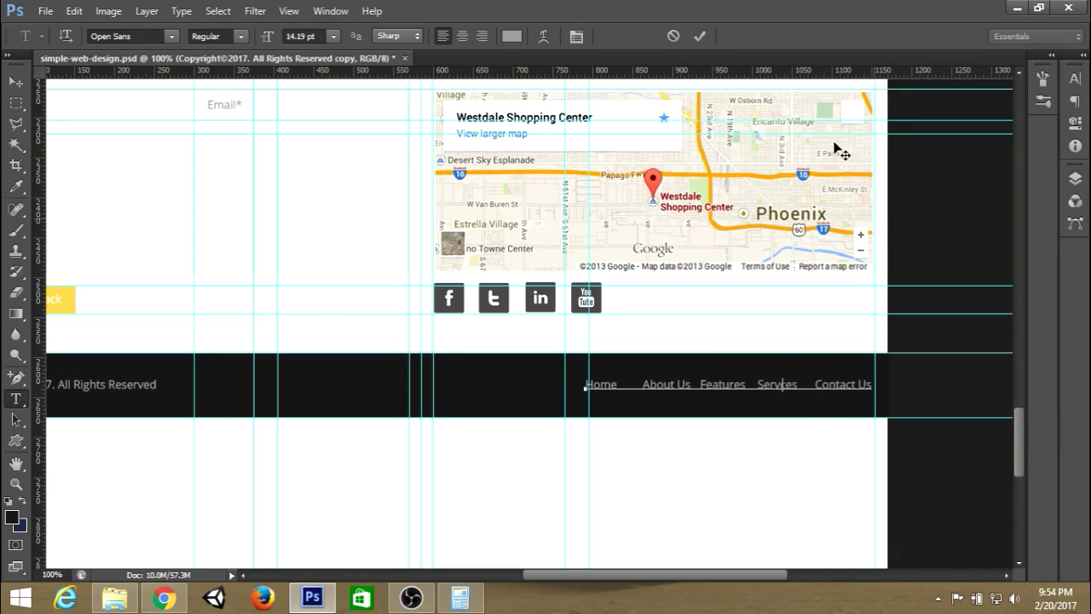
pyautogui.click(698, 36)
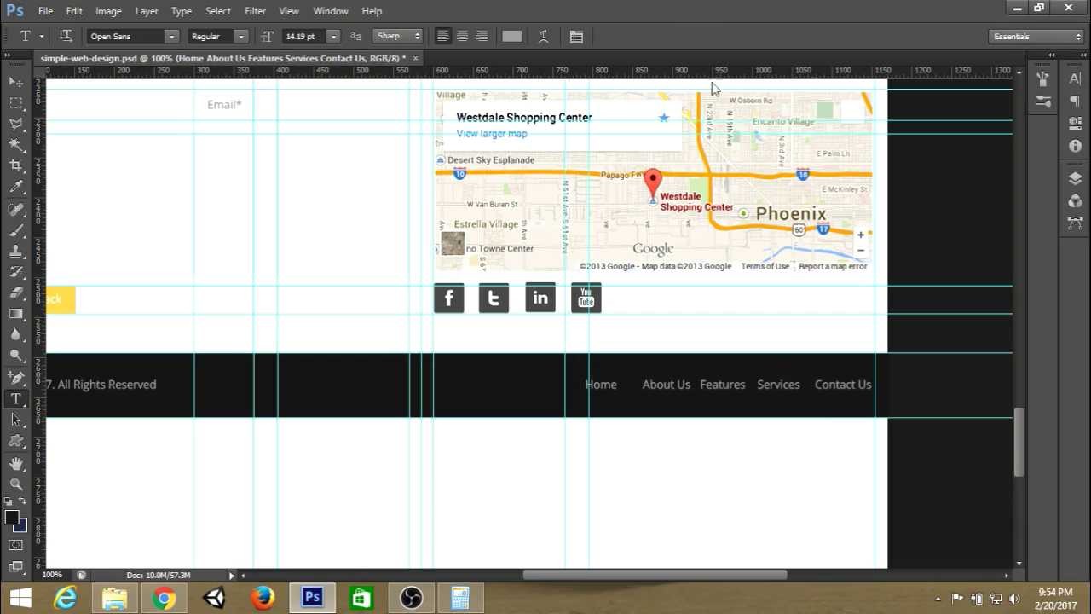
pyautogui.hotkey('ctrl', 's')
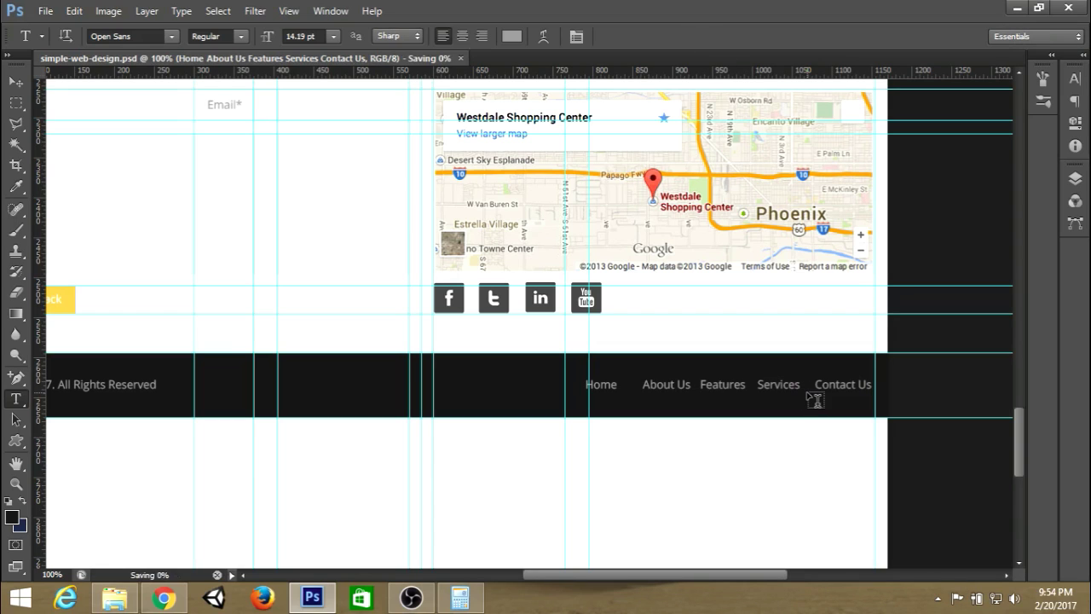
# Step: Align the right end of the links text with the right margin guide, save the document and hide the guides
pyautogui.hotkey('ctrl', 't')
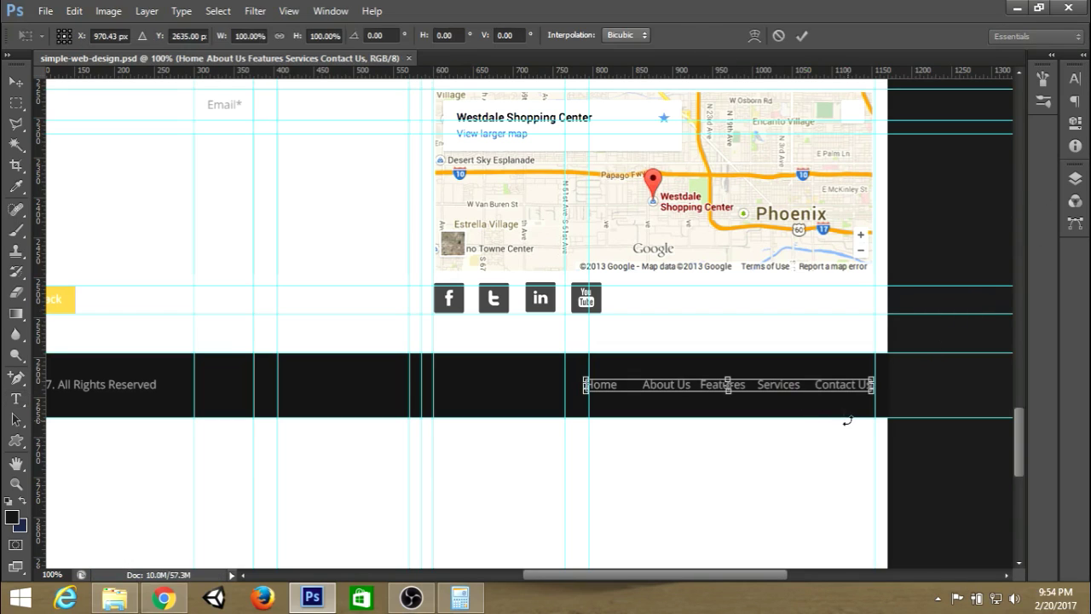
pyautogui.moveTo(852, 391); pyautogui.dragTo(857, 391)
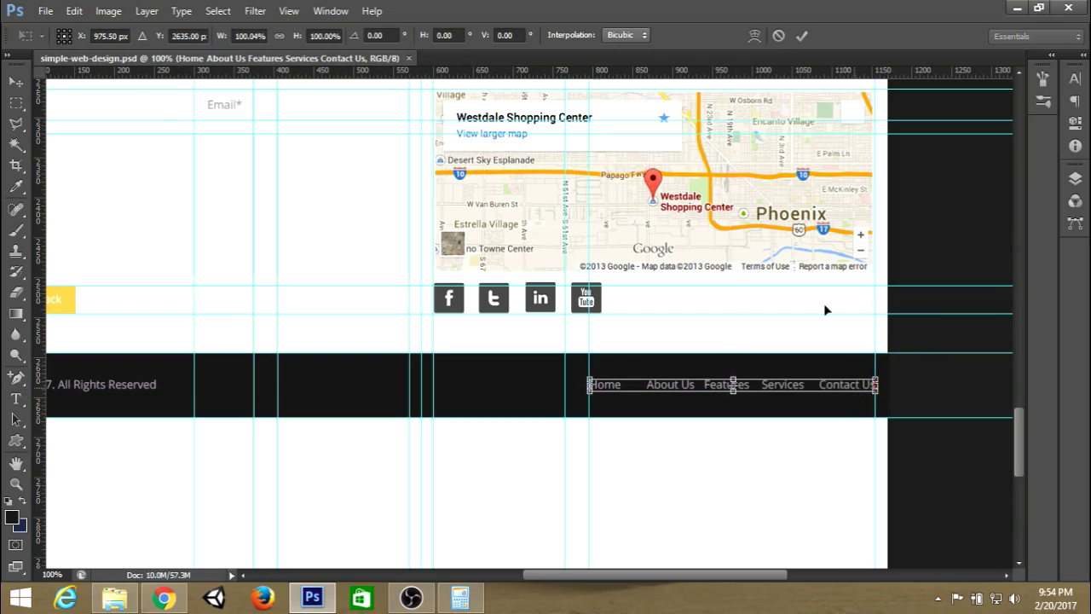
pyautogui.click(801, 36)
pyautogui.hotkey('ctrl', 's')
pyautogui.hotkey('ctrl', ';')
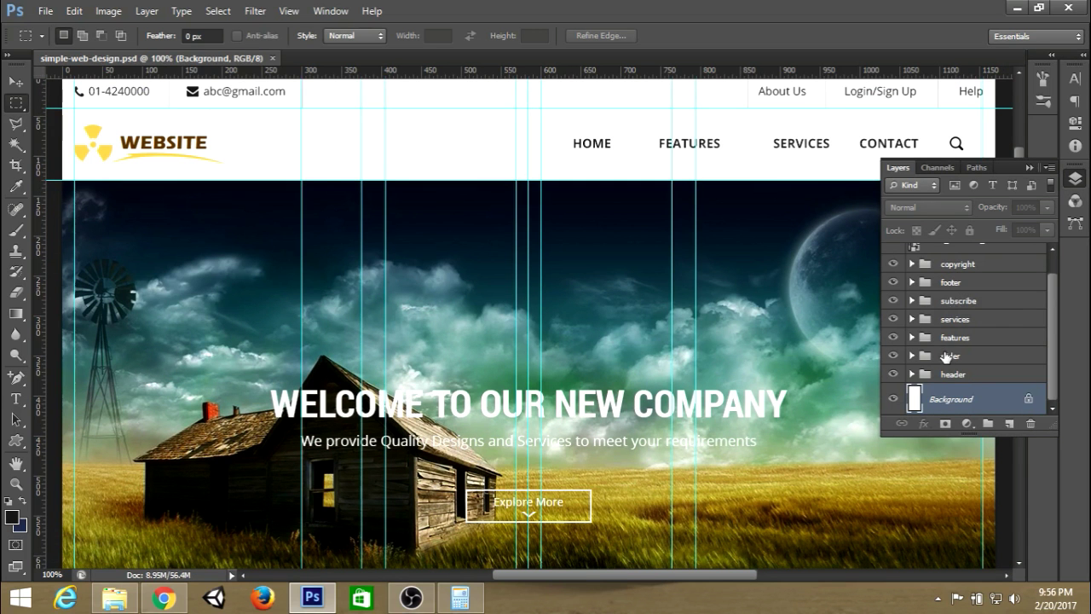
# Step: Expand the slider group and add an empty layer above the IMG_65074 image layer
pyautogui.click(949, 357)
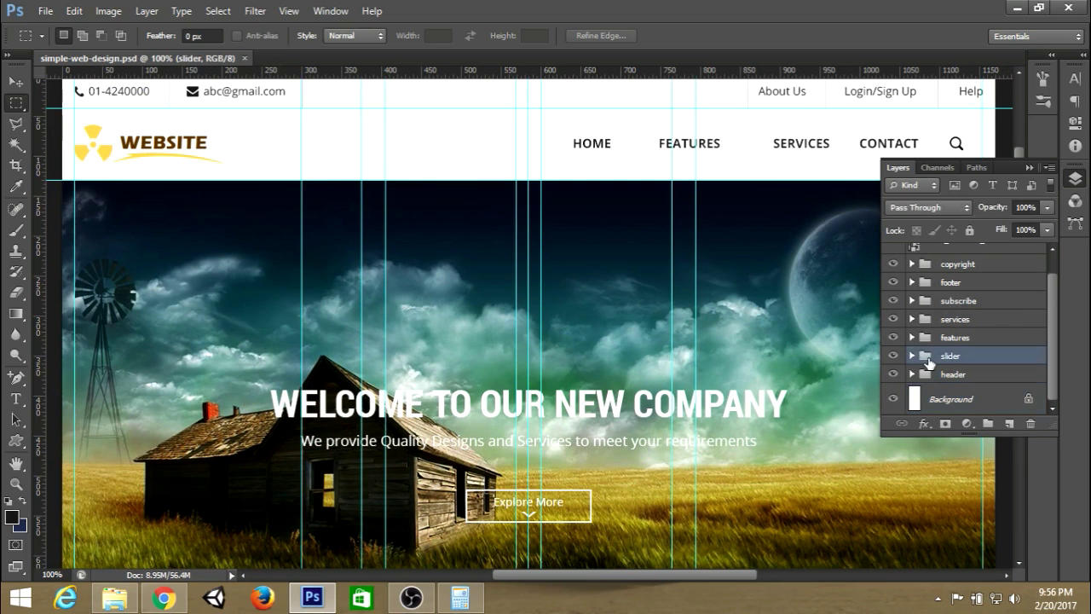
pyautogui.click(912, 357)
pyautogui.scroll(-1, 924, 355)
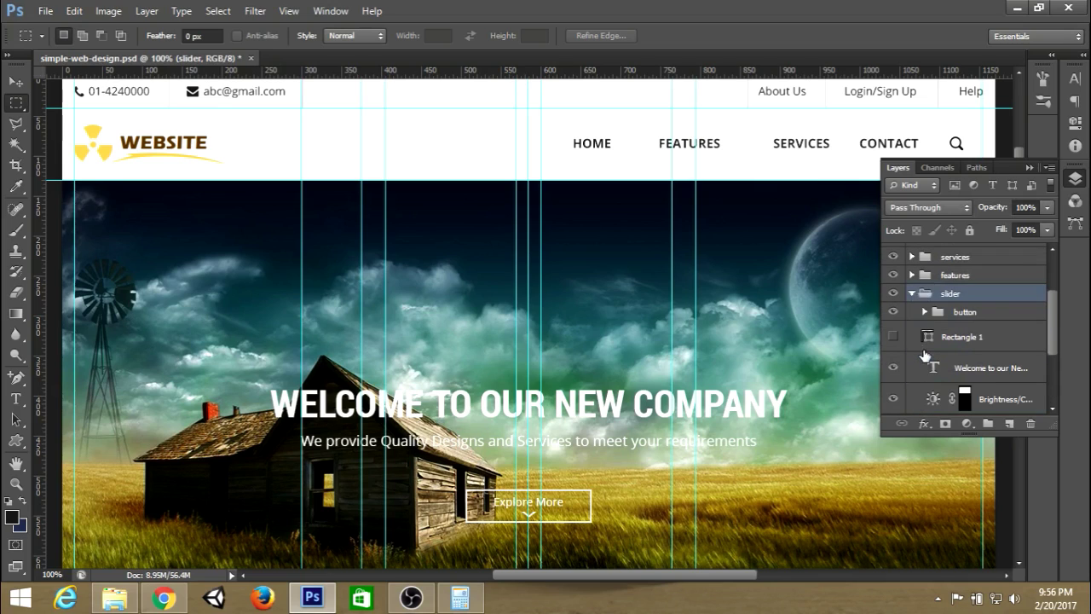
pyautogui.scroll(-1, 925, 356)
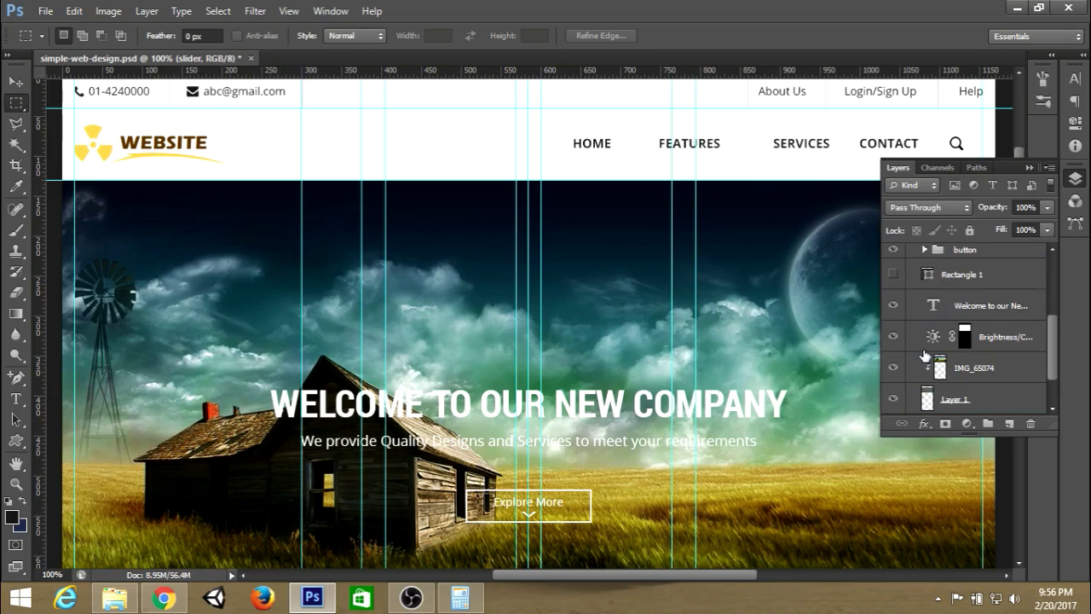
pyautogui.click(1000, 366)
pyautogui.click(1009, 423)
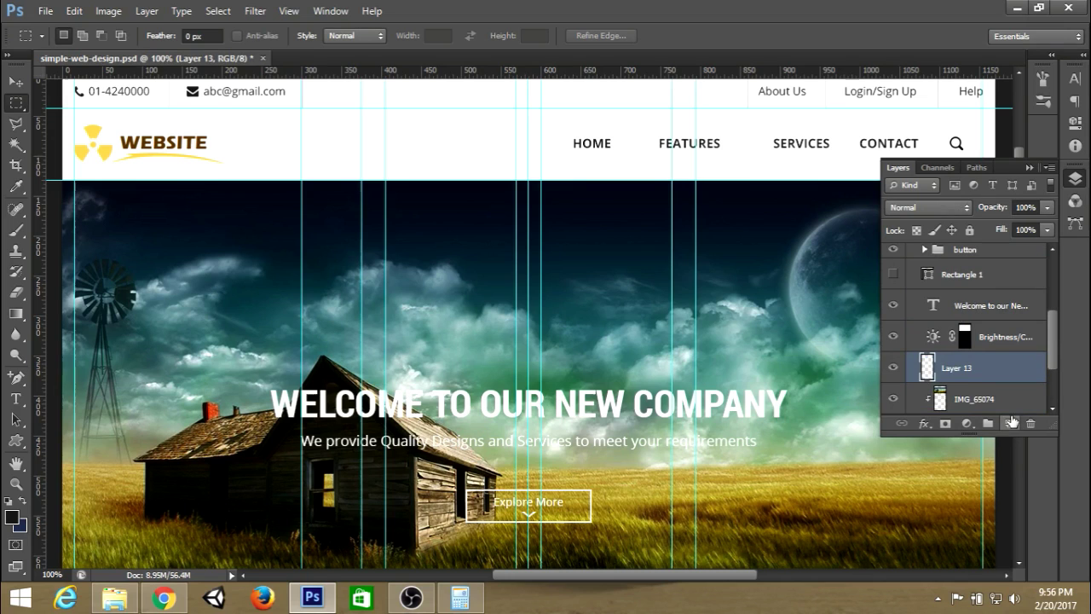
# Step: Put the new empty layer into a group of its own and name the group slide-button
pyautogui.moveTo(960, 372); pyautogui.dragTo(988, 424)
pyautogui.doubleClick(977, 389)
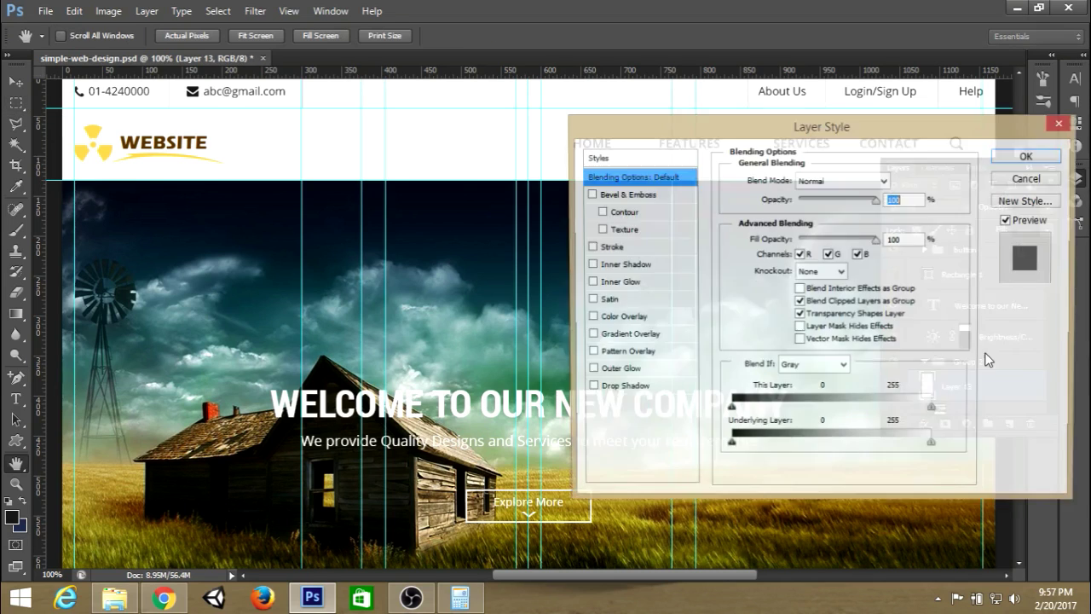
pyautogui.click(1031, 178)
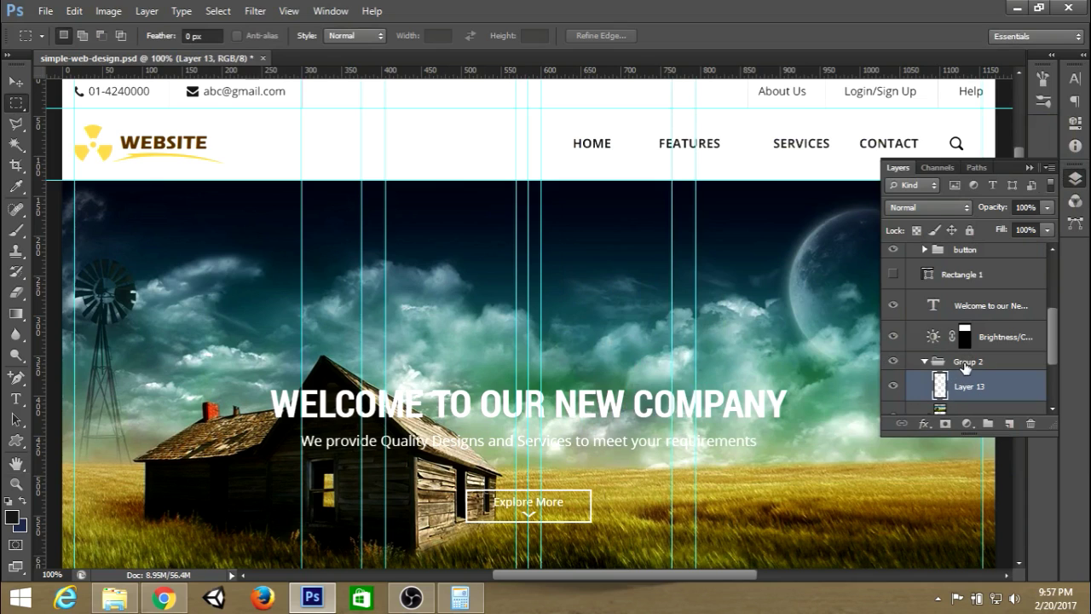
pyautogui.doubleClick(965, 363)
pyautogui.write('slide-button')
pyautogui.press('Return')
# Step: Place a horizontal guide through the vertical centre of the slider banner, using the transform box of Layer 1
pyautogui.click(977, 386)
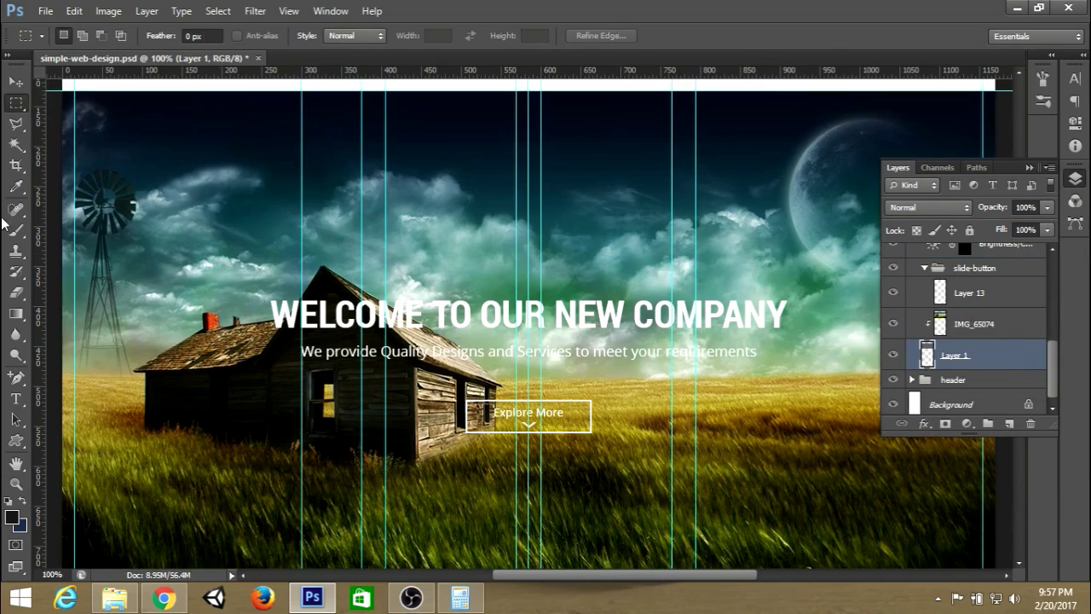
pyautogui.hotkey('ctrl', 't')
pyautogui.moveTo(175, 75); pyautogui.dragTo(143, 329)
pyautogui.click(801, 36)
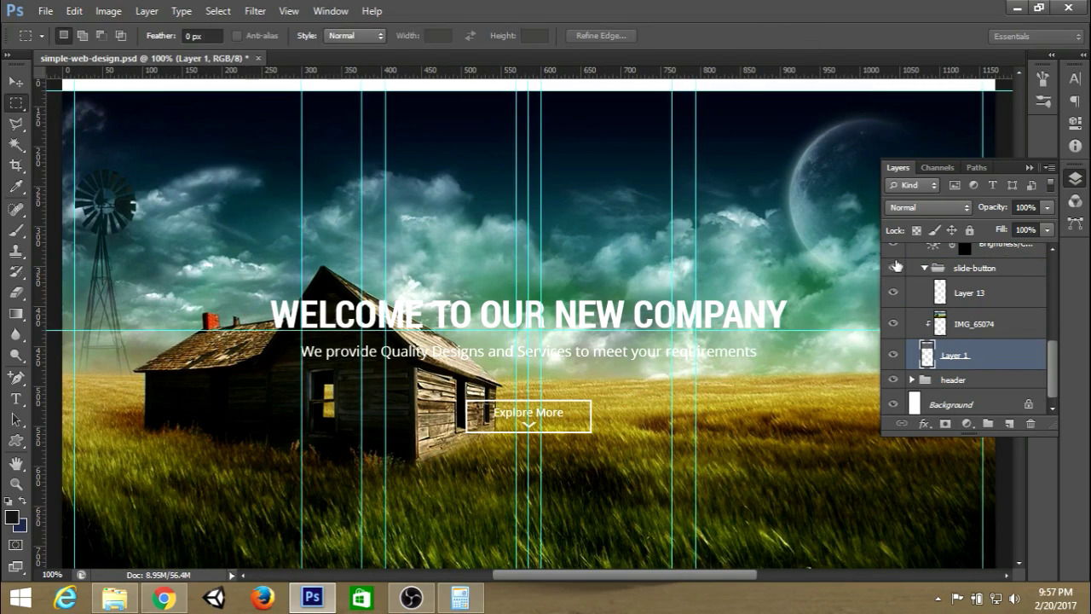
# Step: On Layer 13, fill a rectangle of about 50 by 60 px beside the left margin guide with #000000 and deselect
pyautogui.click(974, 298)
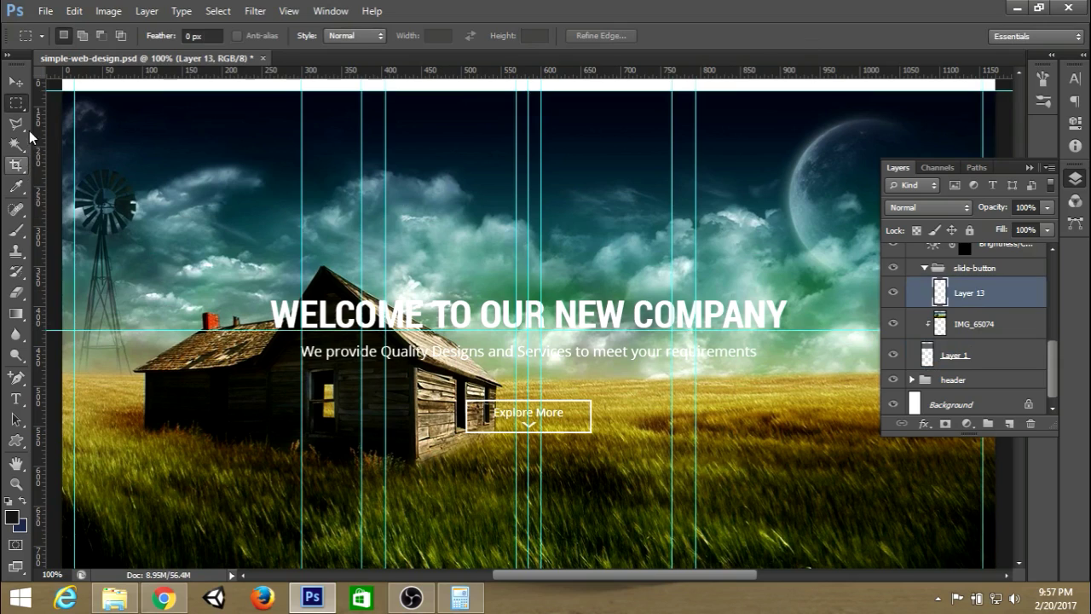
pyautogui.moveTo(75, 312); pyautogui.dragTo(114, 359)
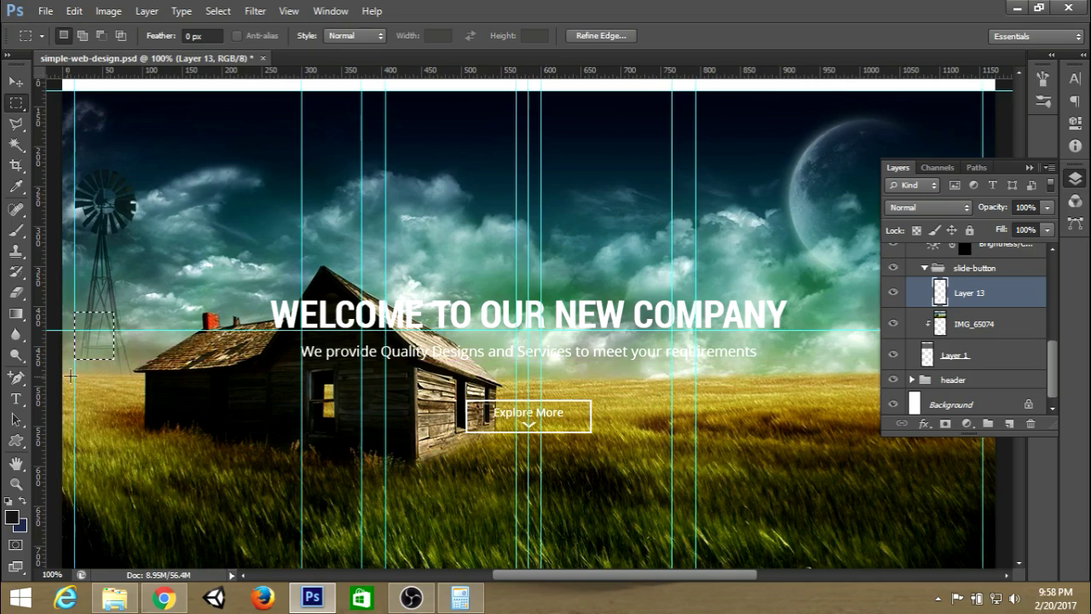
pyautogui.press('i')
pyautogui.click(12, 517)
pyautogui.write('000000')
pyautogui.press('Return')
pyautogui.press('m')
pyautogui.hotkey('alt', 'BackSpace')
pyautogui.hotkey('ctrl', 'd')
# Step: Set the black rectangle's layer opacity to 50% and centre the rectangle vertically on the new horizontal guide
pyautogui.click(1018, 207)
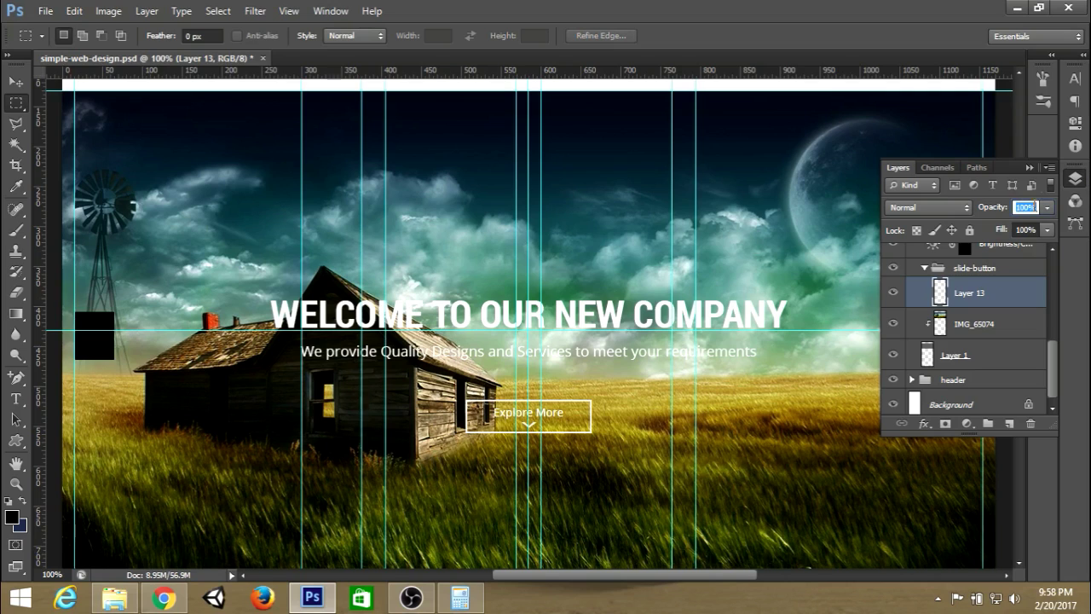
pyautogui.write('50')
pyautogui.press('Return')
pyautogui.hotkey('ctrl', 't')
pyautogui.moveTo(95, 335); pyautogui.dragTo(96, 329)
pyautogui.press('Return')
# Step: Add an empty layer above the semi-transparent box's layer and activate the Custom Shape tool
pyautogui.click(1008, 424)
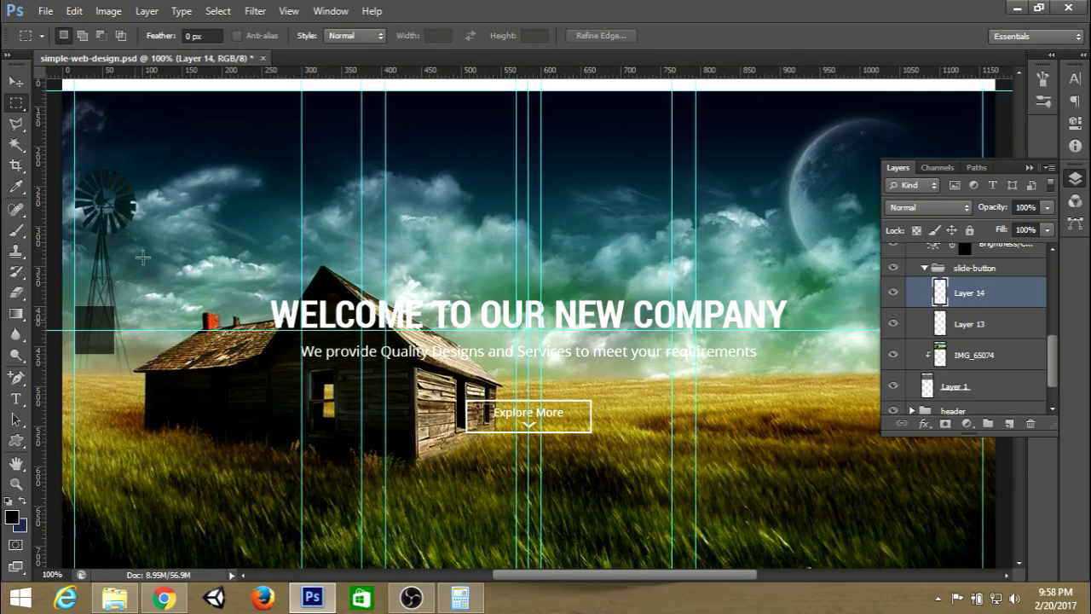
pyautogui.click(16, 440)
pyautogui.click(90, 519)
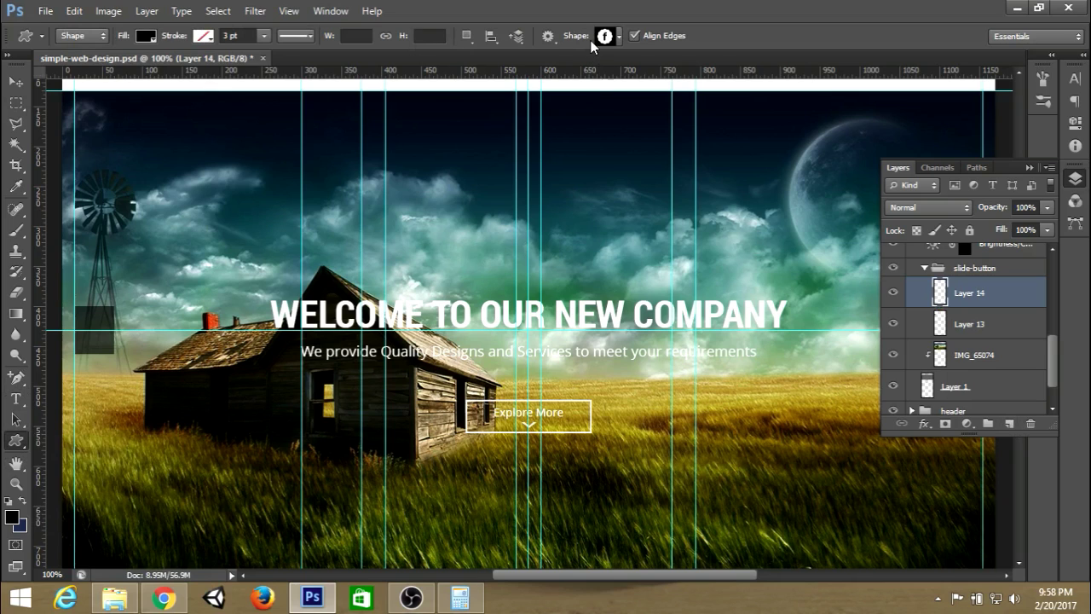
# Step: Move a copy of the Explore More arrow into the slide-button group and onto the semi-transparent box
pyautogui.scroll(-1, 946, 332)
pyautogui.scroll(5, 941, 328)
pyautogui.moveTo(940, 328); pyautogui.dragTo(985, 341)
pyautogui.hotkey('ctrl', 't')
pyautogui.moveTo(442, 412); pyautogui.dragTo(110, 331)
pyautogui.hotkey('ctrl', '+')
pyautogui.hotkey('ctrl', '+')
pyautogui.hscroll(-15, 391, 262)
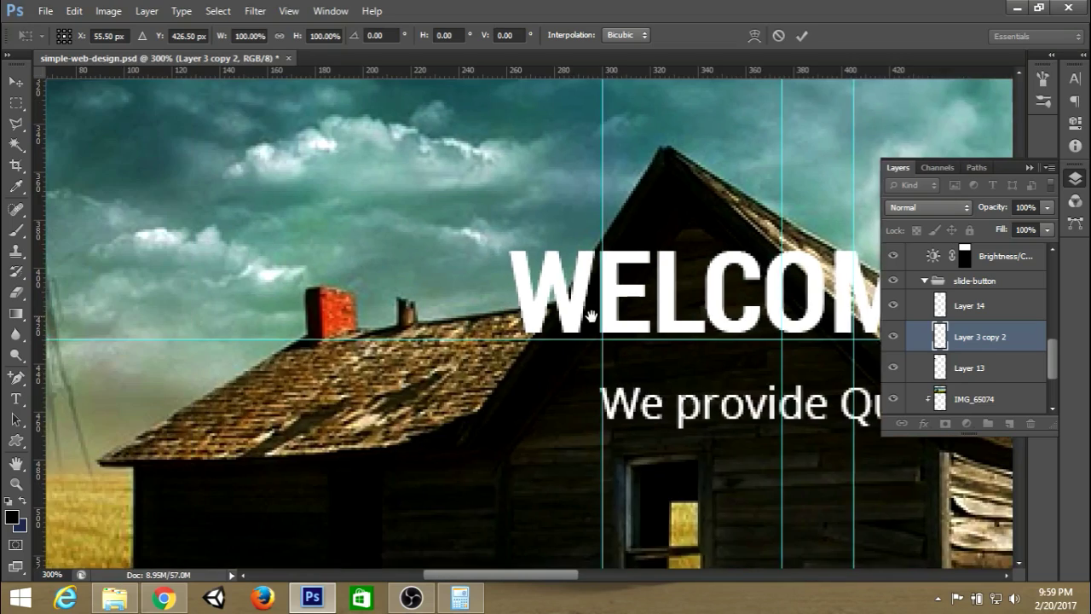
# Step: Rotate the arrow 90° clockwise, enlarge it to about 247% by 243% and centre it in the dark box
pyautogui.click(801, 36)
pyautogui.hotkey('ctrl', 't')
pyautogui.rightClick(352, 332)
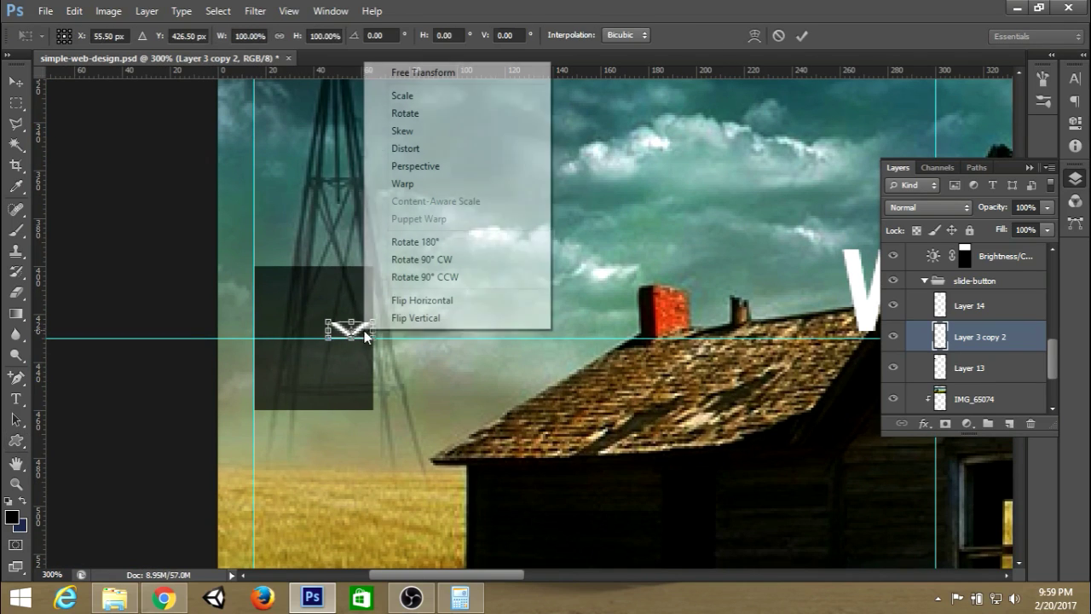
pyautogui.click(439, 264)
pyautogui.moveTo(373, 390); pyautogui.dragTo(325, 364)
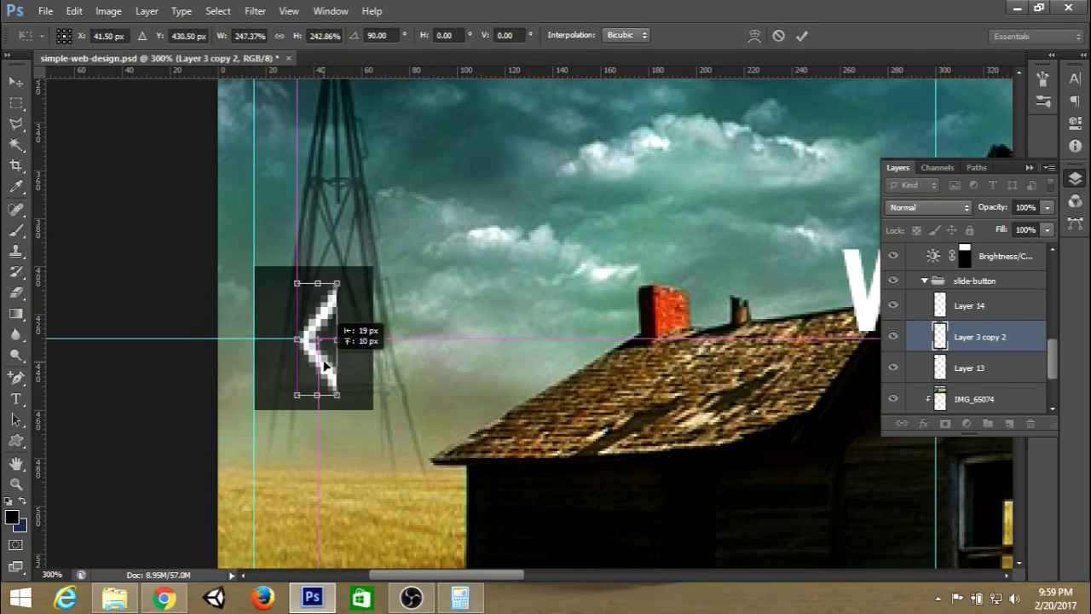
pyautogui.click(801, 36)
pyautogui.hotkey('ctrl', '1')
pyautogui.moveTo(701, 300); pyautogui.dragTo(497, 300)
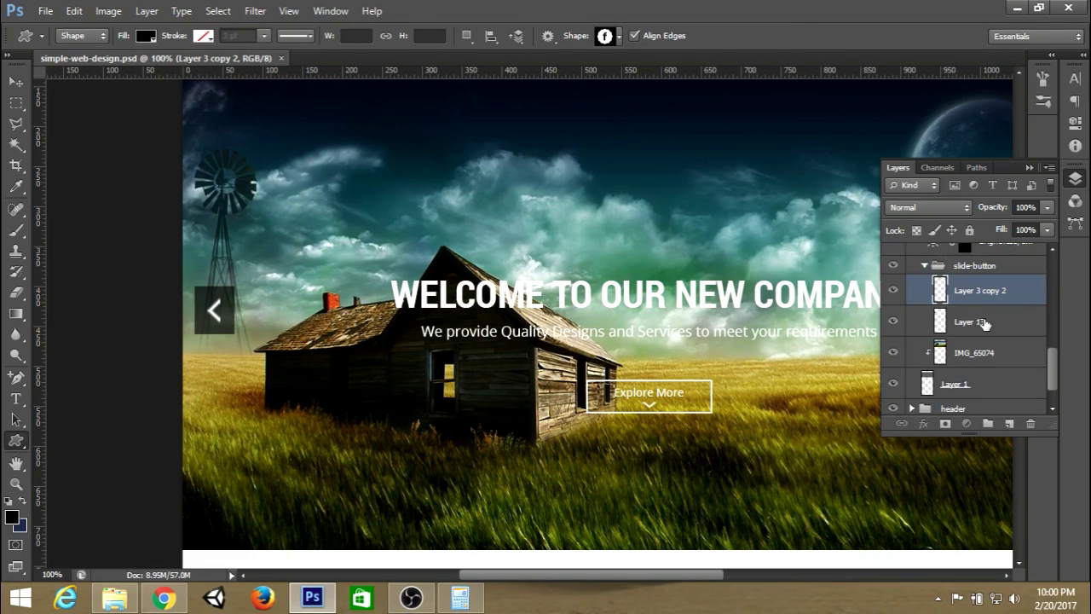
# Step: Check the box and arrow layers by toggling their visibility, then set the arrow layer's opacity to 50% and save
pyautogui.click(979, 321)
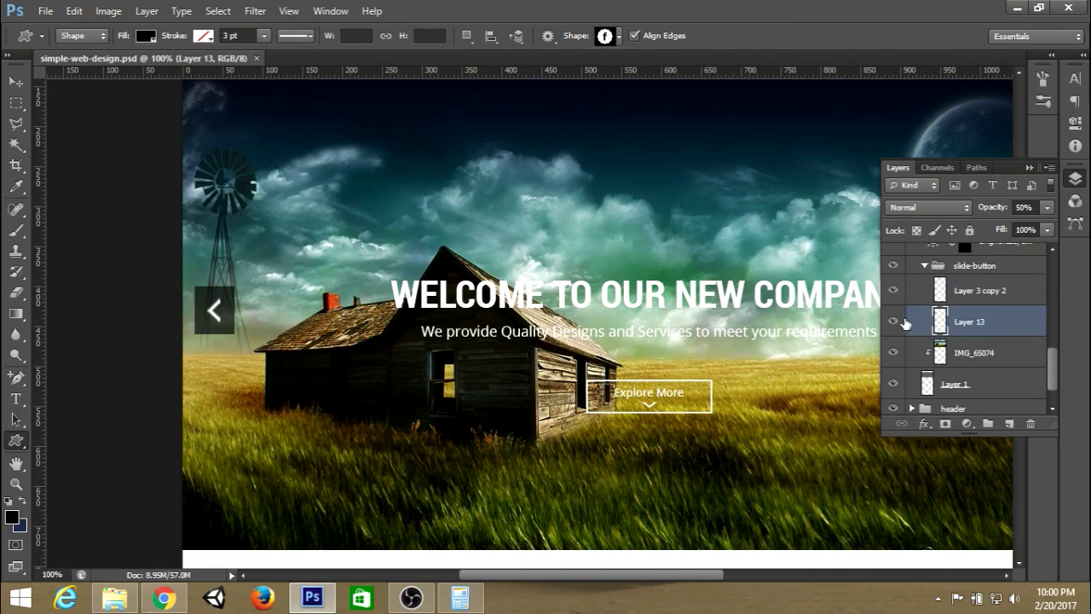
pyautogui.click(893, 321)
pyautogui.click(893, 321)
pyautogui.click(893, 291)
pyautogui.click(893, 291)
pyautogui.click(993, 291)
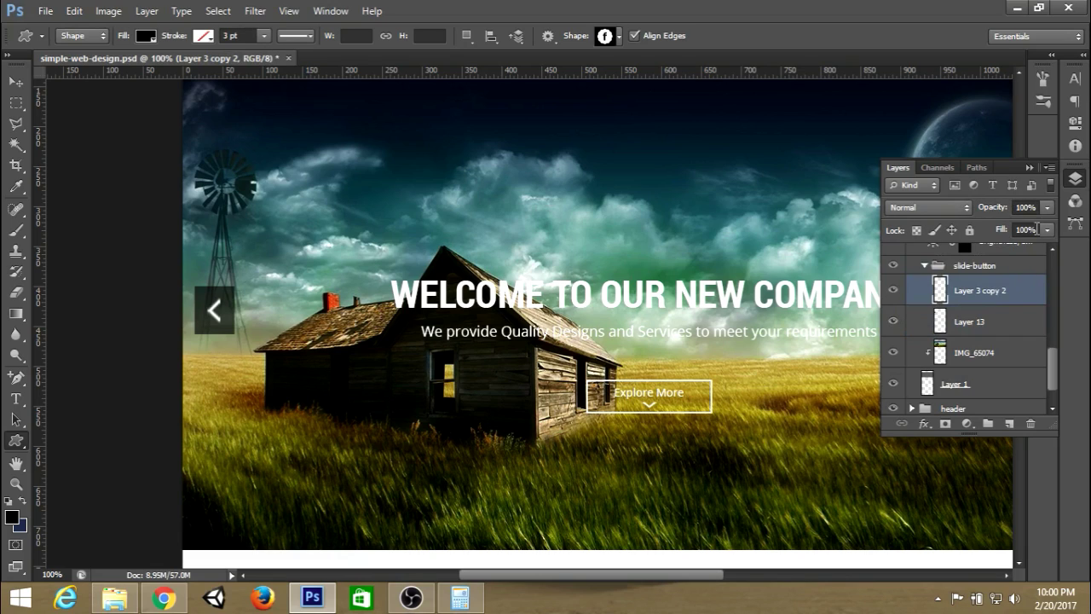
pyautogui.click(1036, 207)
pyautogui.write('50')
pyautogui.press('Return')
pyautogui.hotkey('ctrl', 's')
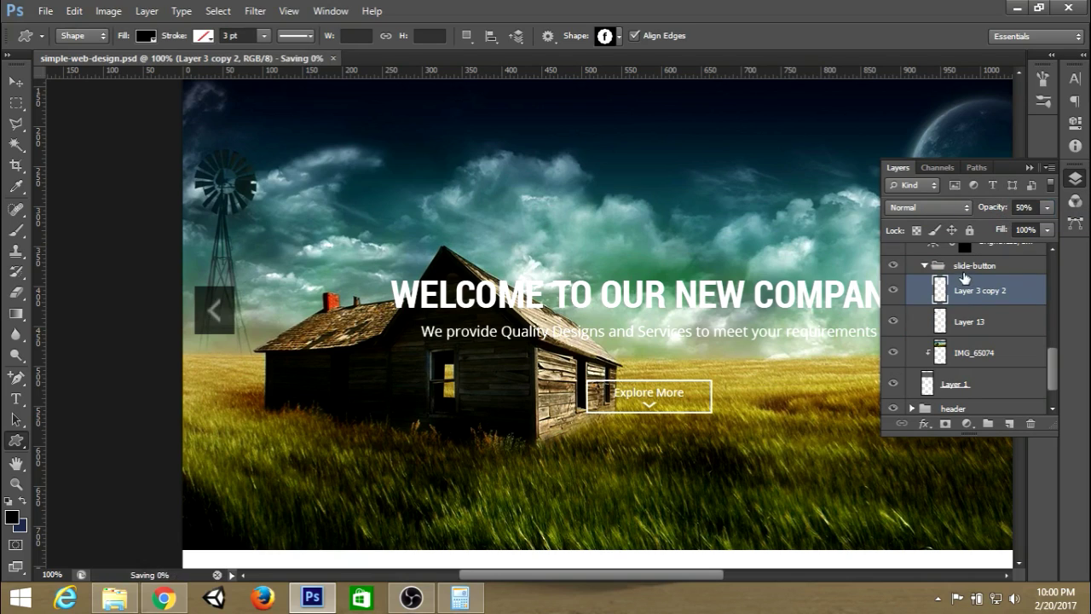
# Step: Set the opacity of the dark box's Layer 13 in the slide-button group to 30% and save the document
pyautogui.click(924, 268)
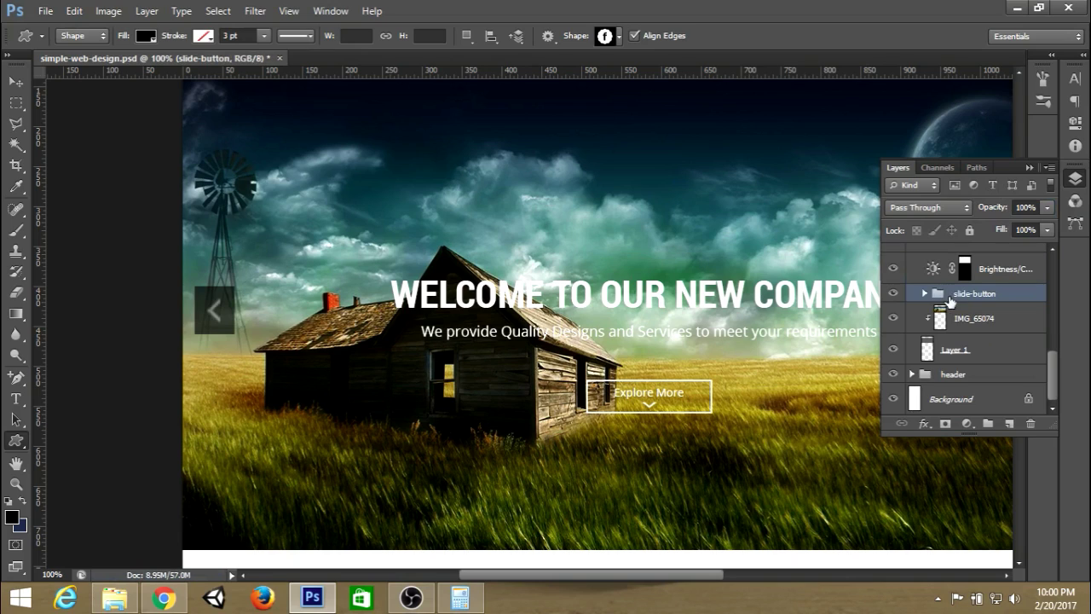
pyautogui.click(925, 293)
pyautogui.click(971, 351)
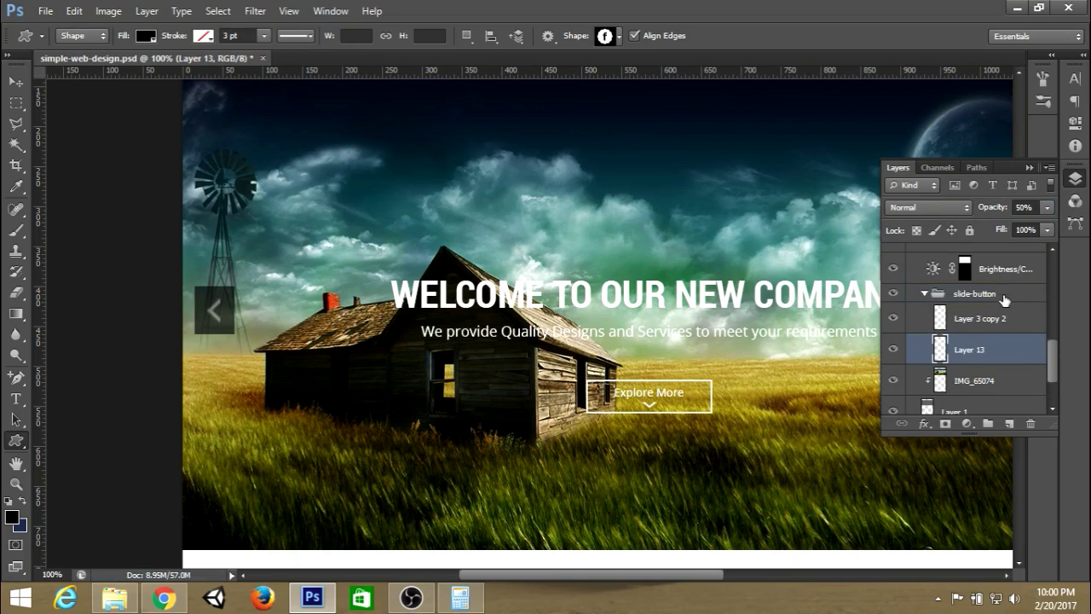
pyautogui.click(1034, 207)
pyautogui.write('20')
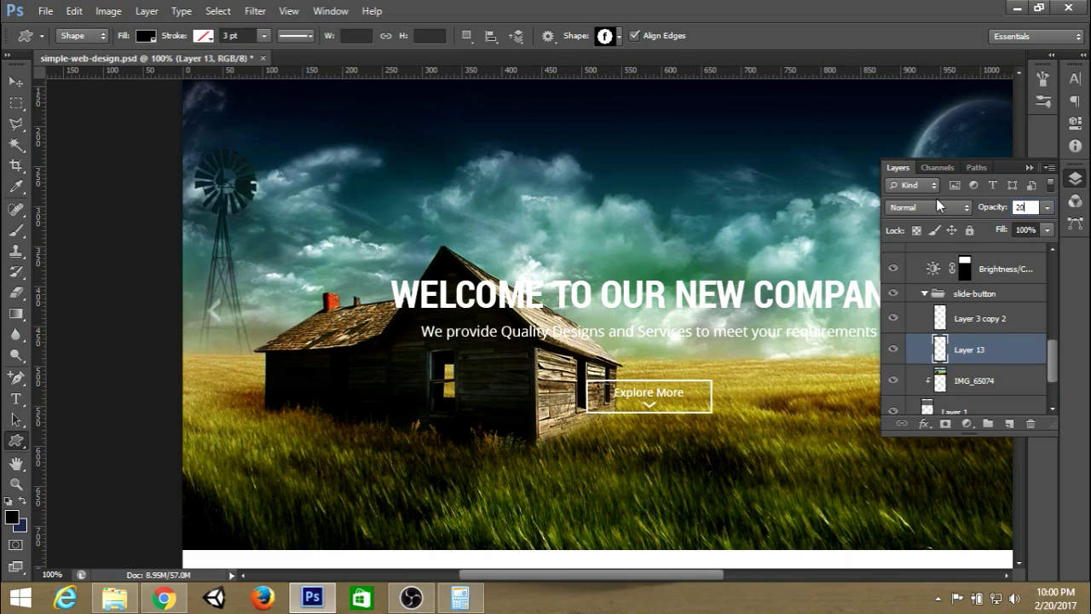
pyautogui.press('BackSpace')
pyautogui.press('BackSpace')
pyautogui.write('30')
pyautogui.press('Return')
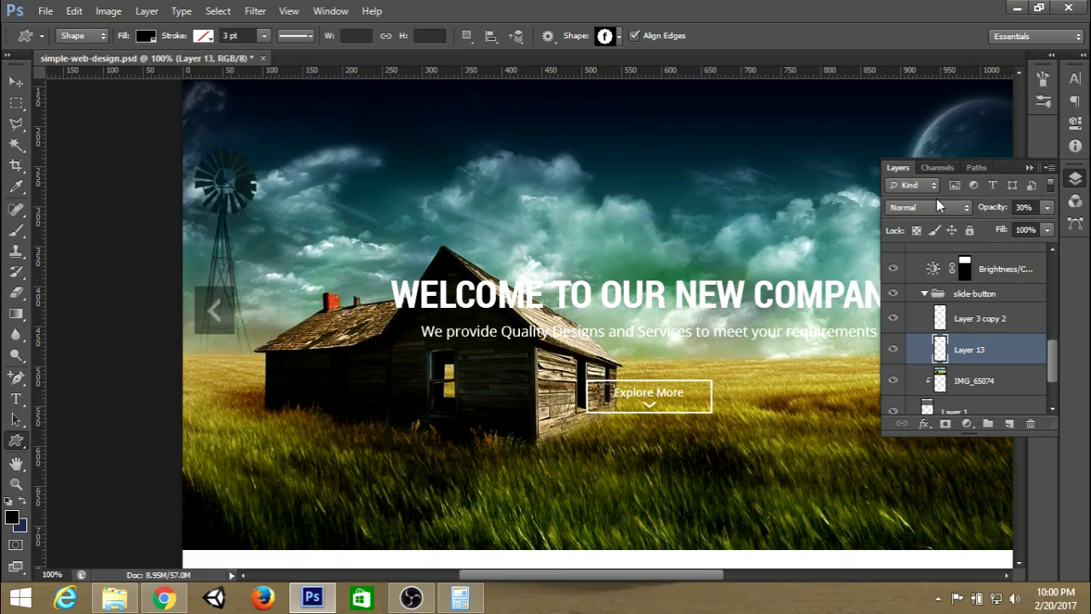
pyautogui.hotkey('ctrl', 's')
# Step: Collapse and duplicate the slide-button group, and display the guides across the full width of the banner
pyautogui.click(925, 292)
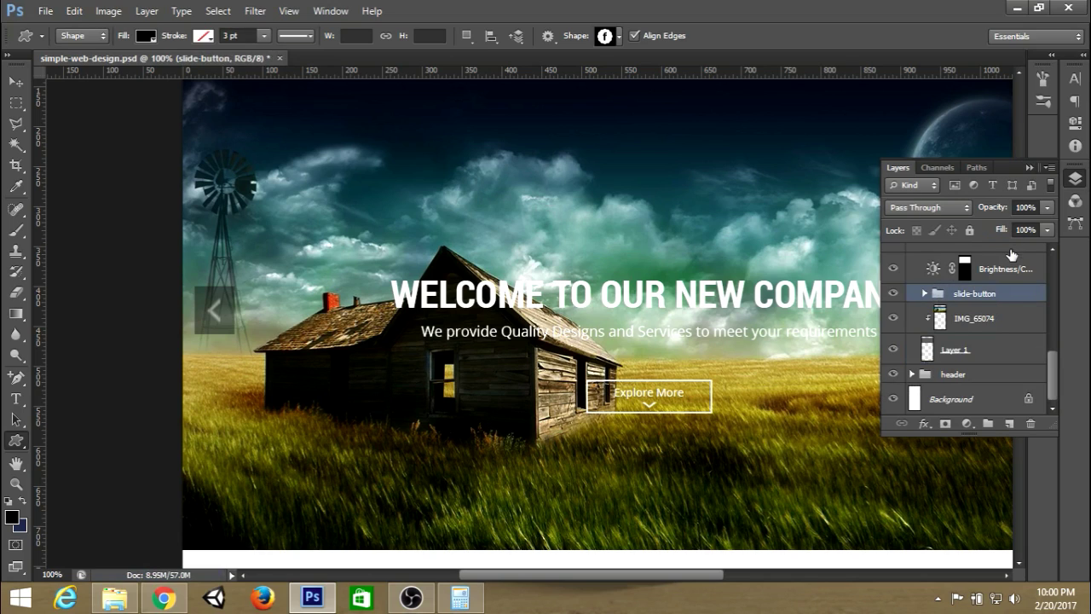
pyautogui.hotkey('ctrl', 'j')
pyautogui.click(1027, 167)
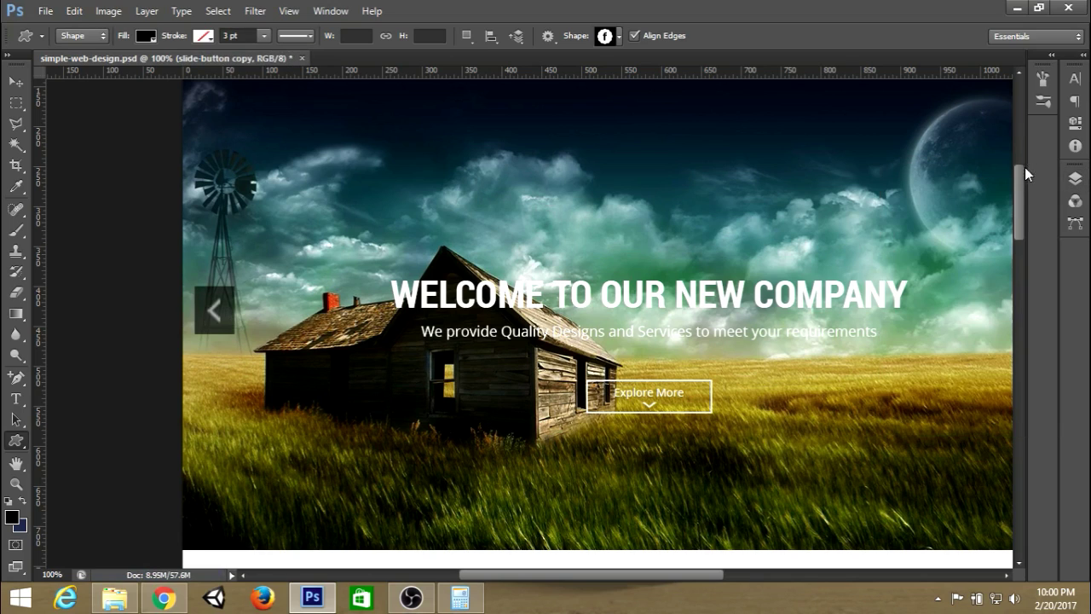
pyautogui.moveTo(903, 273); pyautogui.dragTo(798, 260)
pyautogui.hotkey('ctrl', ';')
# Step: Flip the duplicated slide button horizontally, place it against the banner's right margin guide and save the document
pyautogui.hotkey('ctrl', 't')
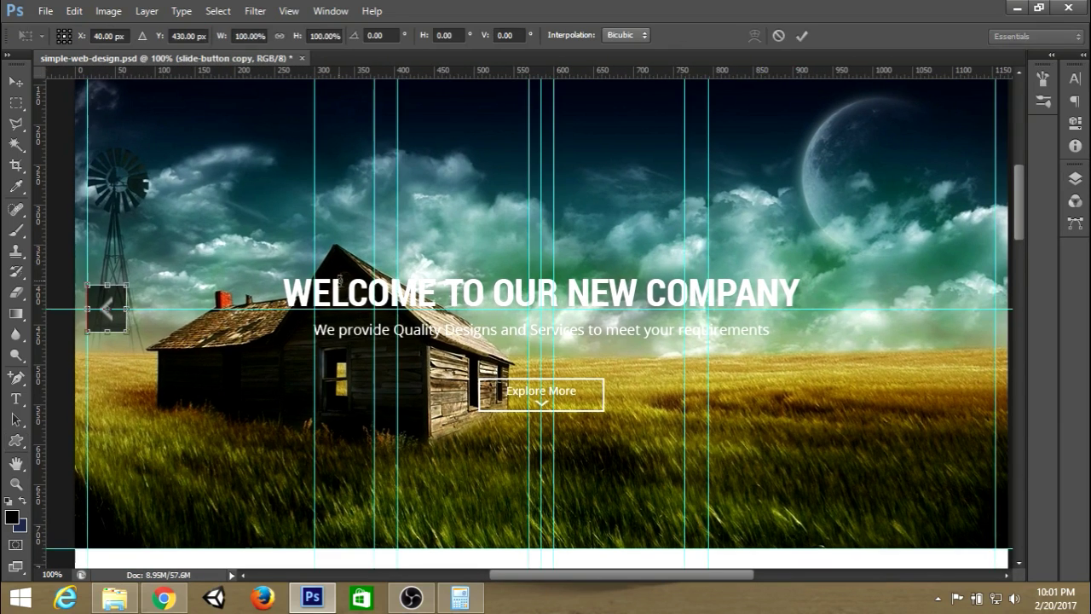
pyautogui.rightClick(128, 315)
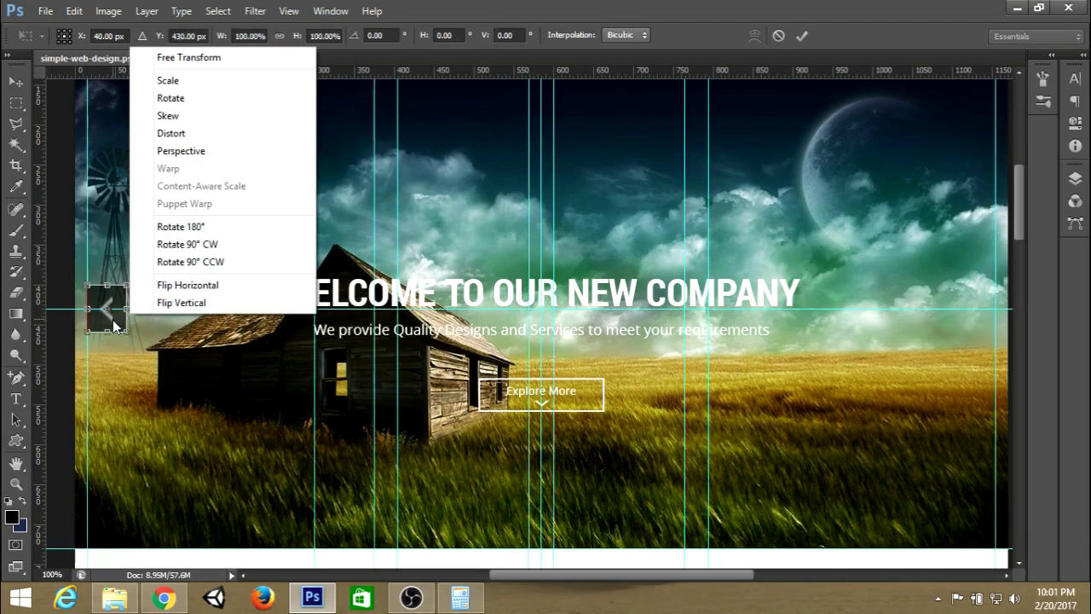
pyautogui.rightClick(111, 322)
pyautogui.click(149, 284)
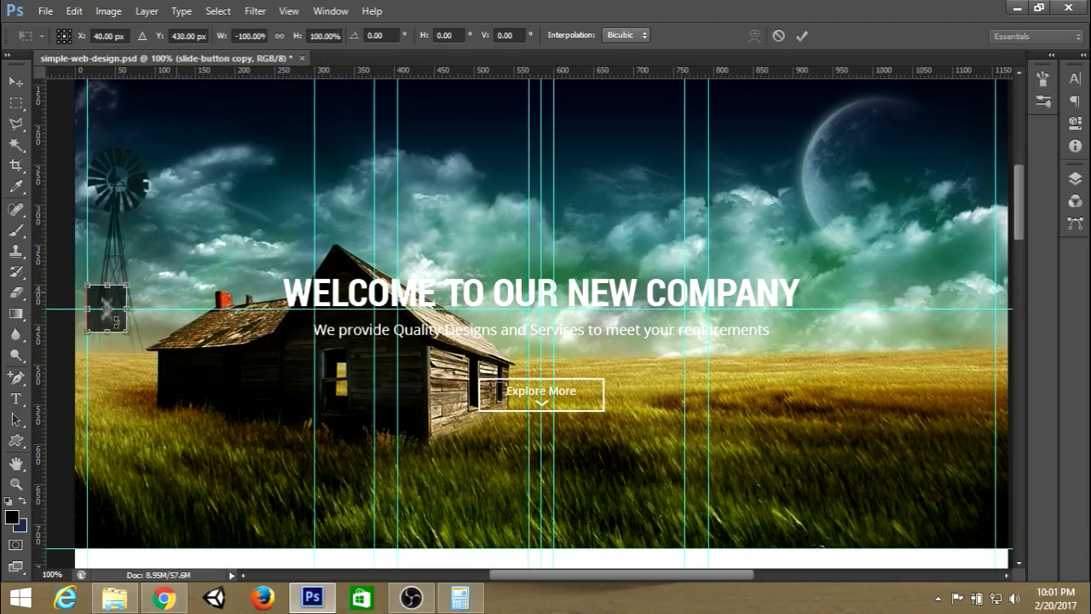
pyautogui.moveTo(118, 322); pyautogui.dragTo(986, 333)
pyautogui.click(801, 36)
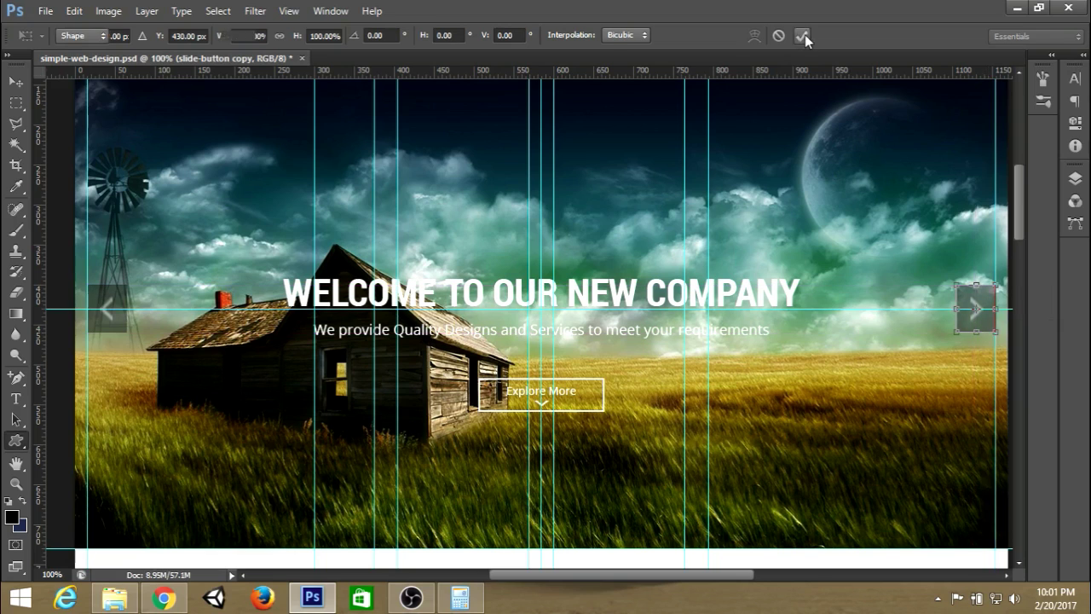
pyautogui.hotkey('ctrl', 's')
pyautogui.hotkey('ctrl', ';')
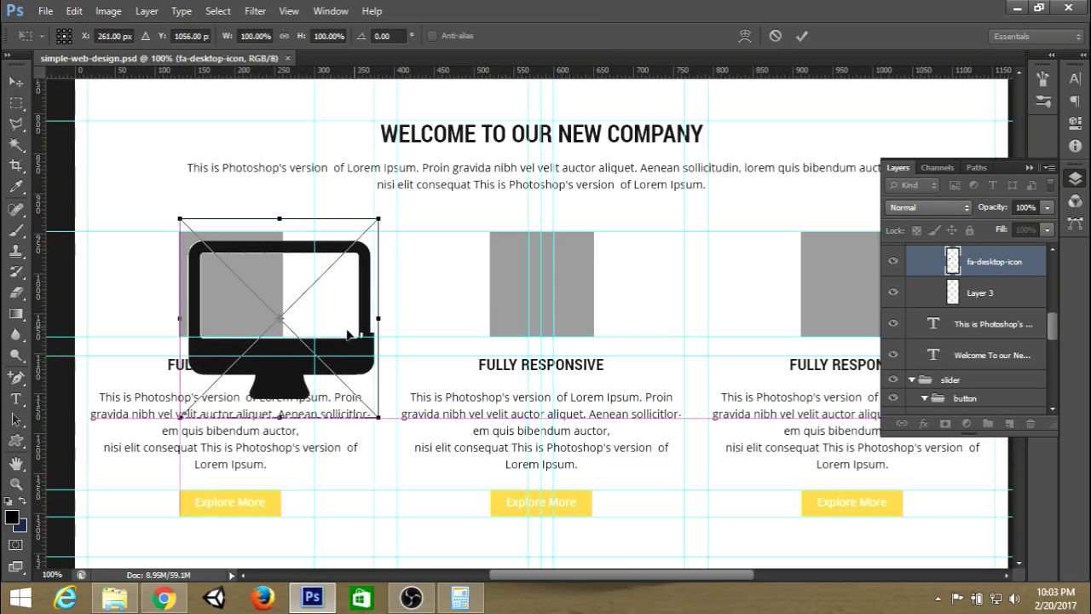
# Step: Scale the desktop icon to about 52% to fit the first column's grey square, and delete the square's layer
pyautogui.moveTo(346, 333); pyautogui.dragTo(355, 338)
pyautogui.moveTo(379, 431); pyautogui.dragTo(280, 337)
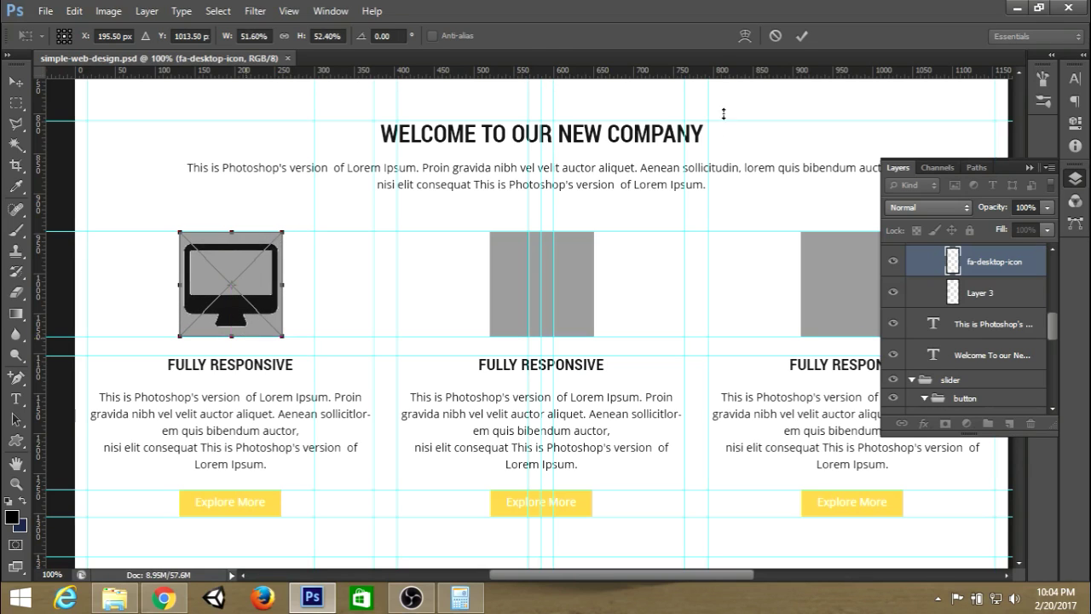
pyautogui.click(801, 35)
pyautogui.click(980, 294)
pyautogui.press('Delete')
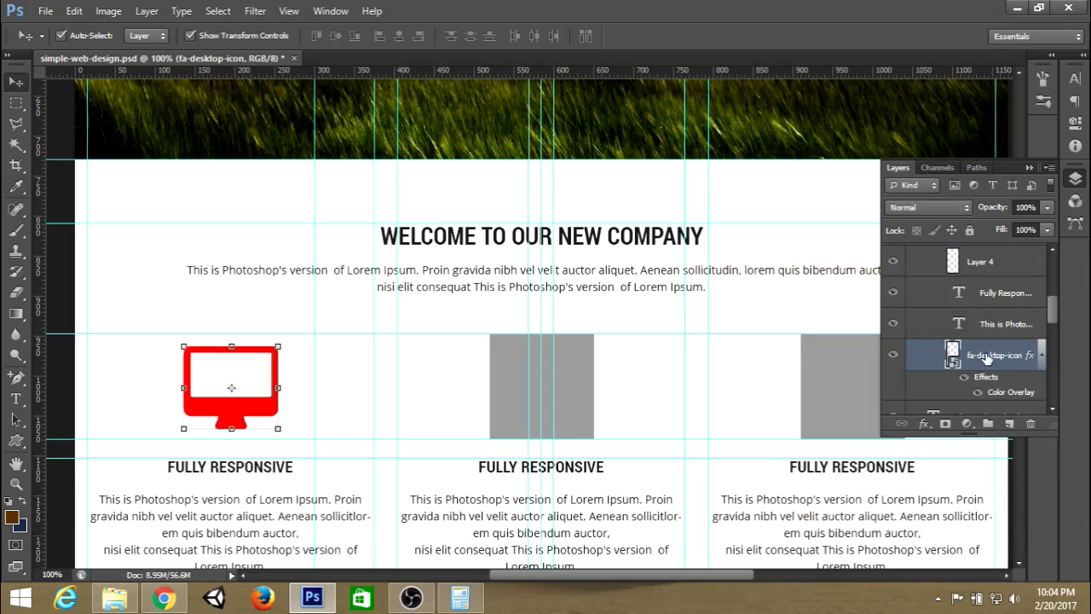
# Step: Set the desktop icon's Color Overlay to the brown foreground colour #613701
pyautogui.rightClick(980, 354)
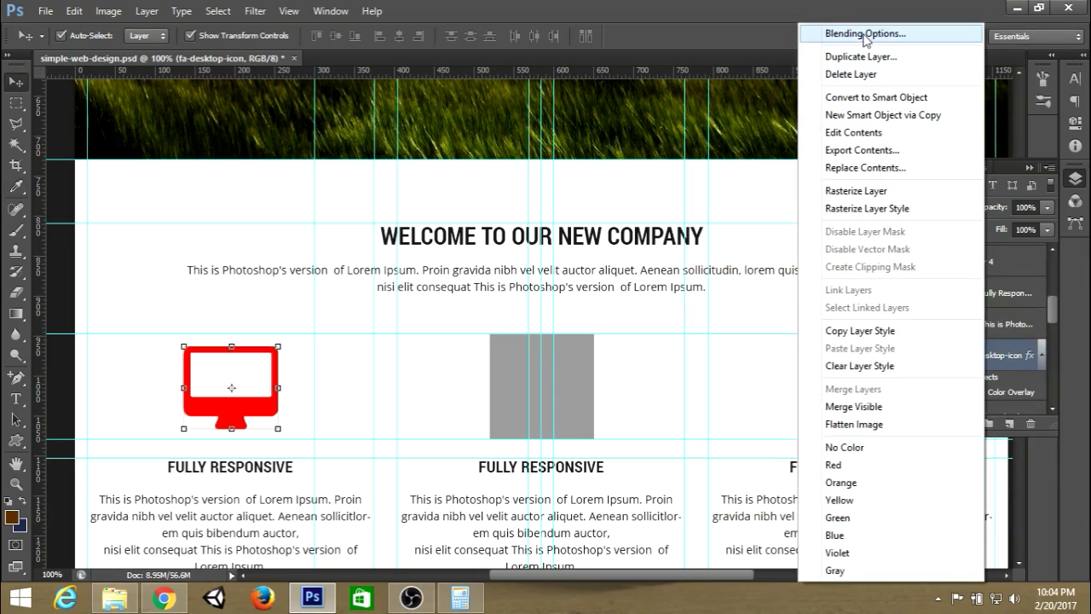
pyautogui.click(865, 34)
pyautogui.click(636, 321)
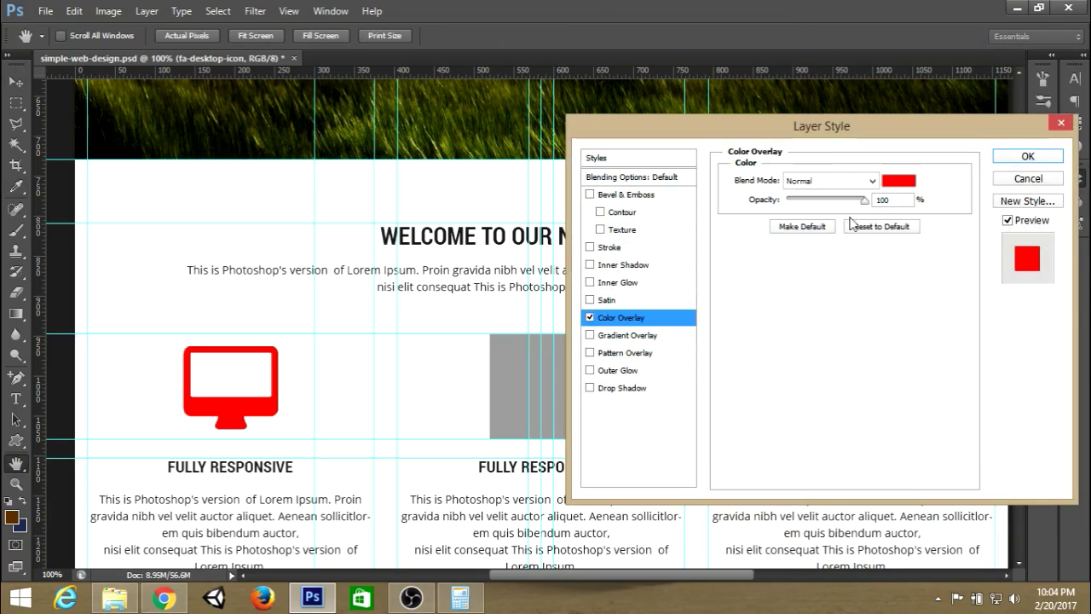
pyautogui.click(898, 182)
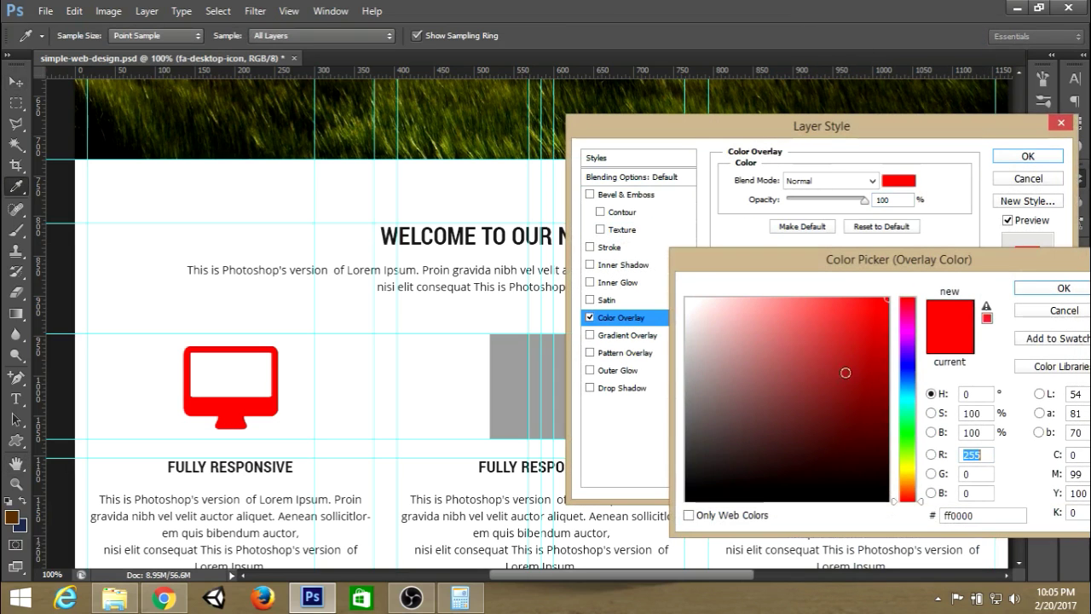
pyautogui.click(11, 517)
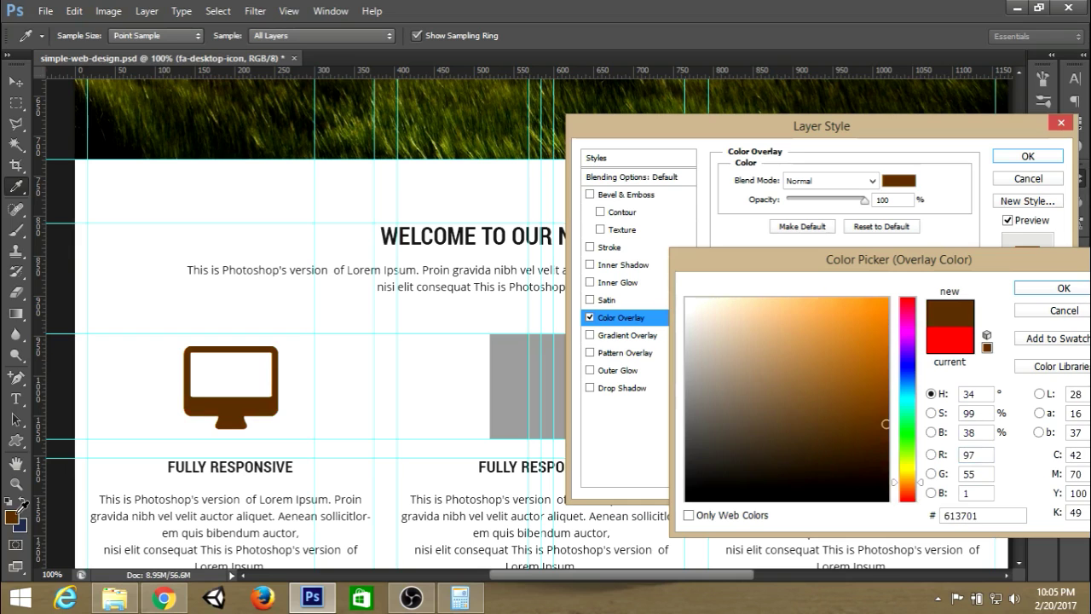
pyautogui.click(1041, 290)
pyautogui.click(1026, 156)
# Step: Save the document and select Layer 4 in the first column's group
pyautogui.scroll(-1, 565, 224)
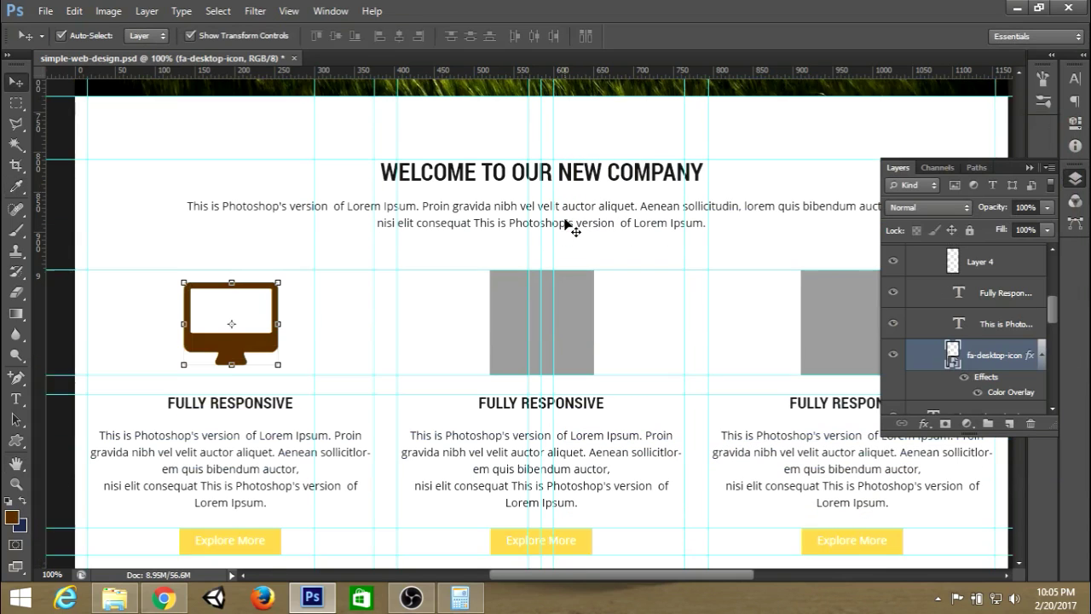
pyautogui.scroll(-1, 565, 224)
pyautogui.hotkey('ctrl', 's')
pyautogui.scroll(3, 995, 343)
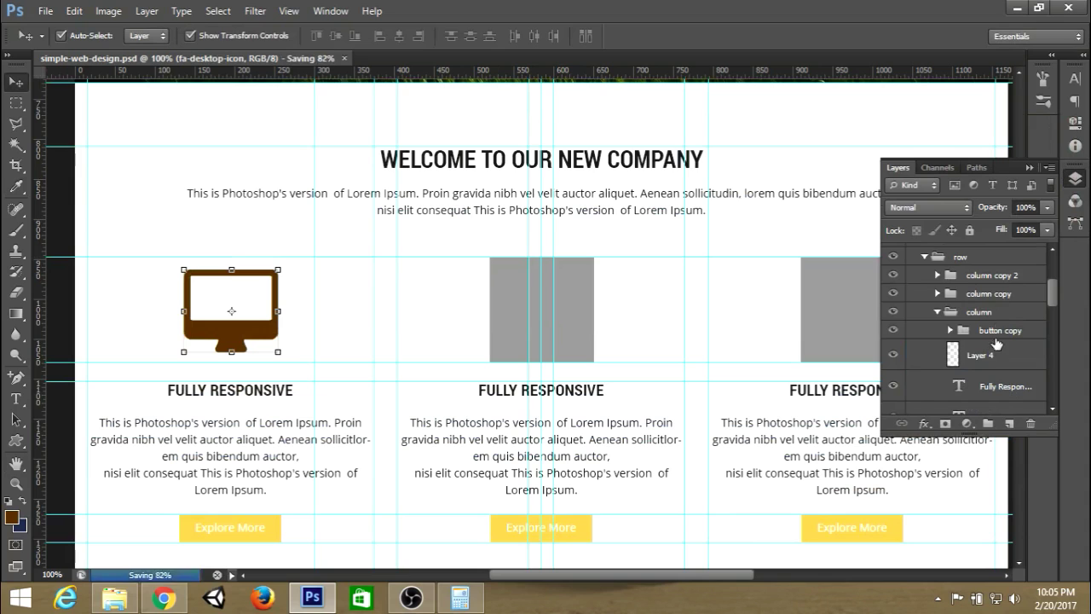
pyautogui.click(986, 363)
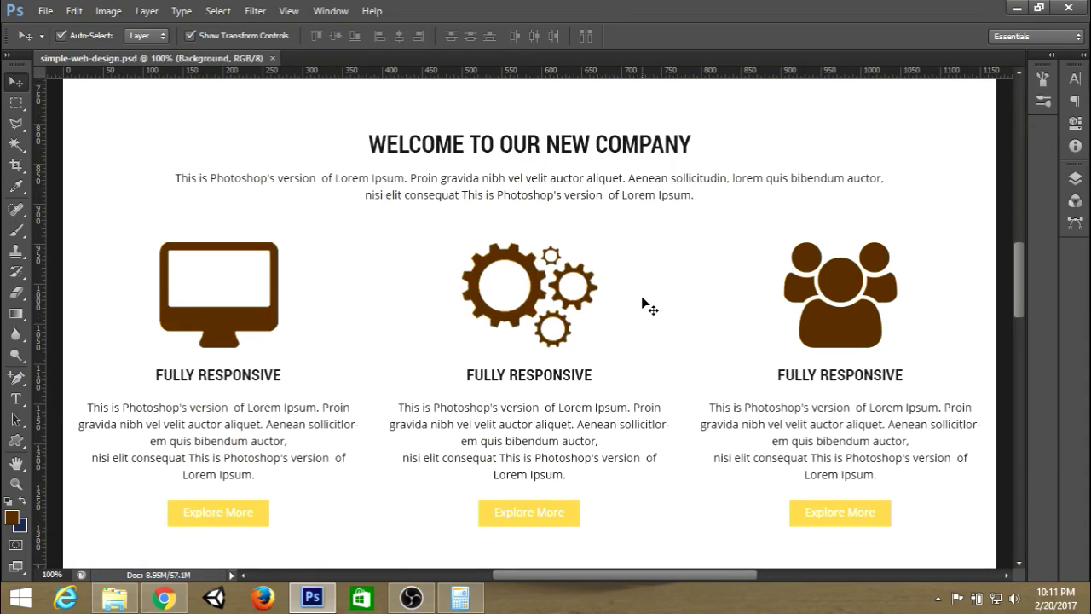
# Step: Change the first service box's heading under Our Services to PROJECT TITLE 1 and transform it into place
pyautogui.scroll(8, 645, 304)
pyautogui.scroll(-5, 645, 304)
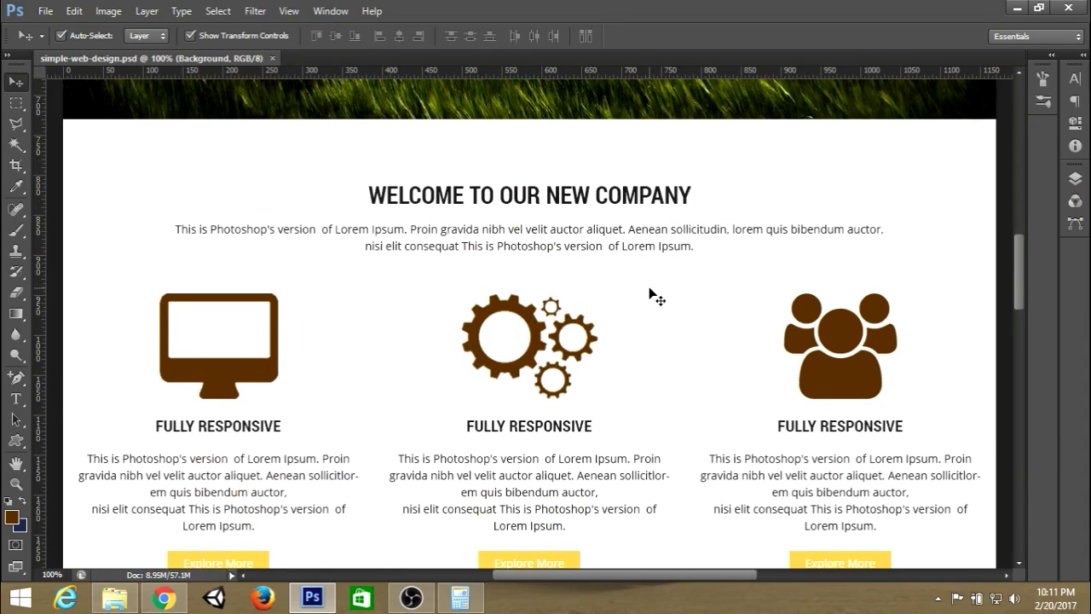
pyautogui.scroll(-1, 656, 294)
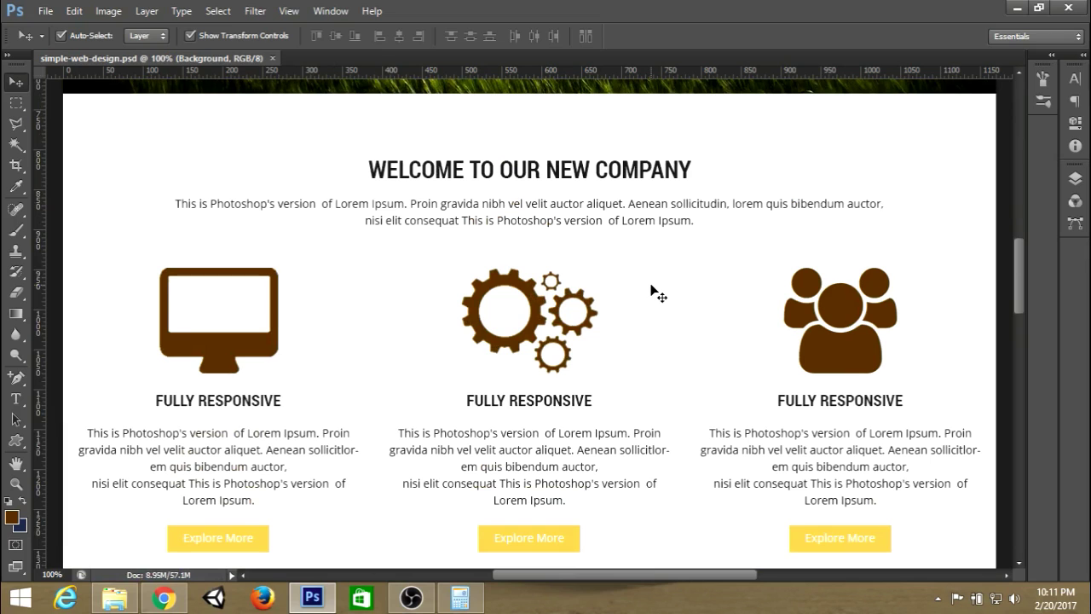
pyautogui.scroll(-1, 621, 254)
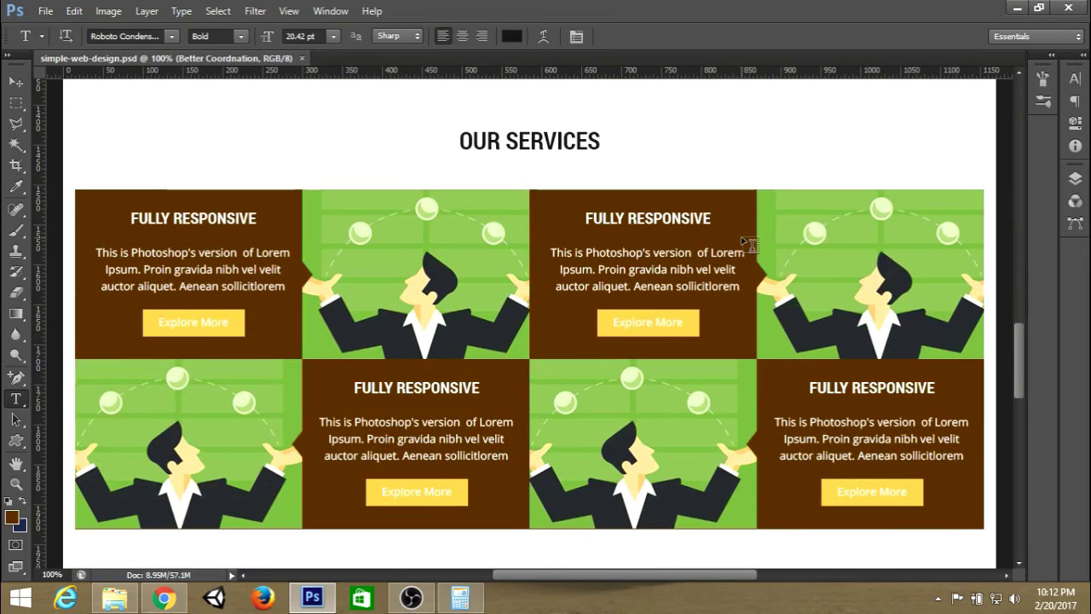
pyautogui.scroll(-1, 746, 242)
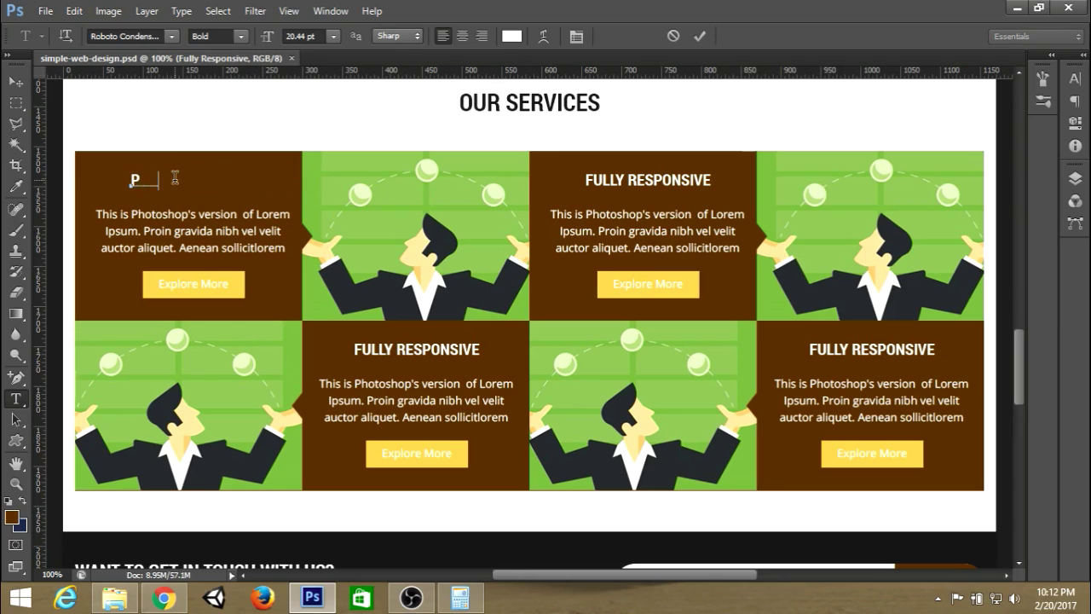
pyautogui.hotkey('ctrl', ';')
pyautogui.hotkey('ctrl', 't')
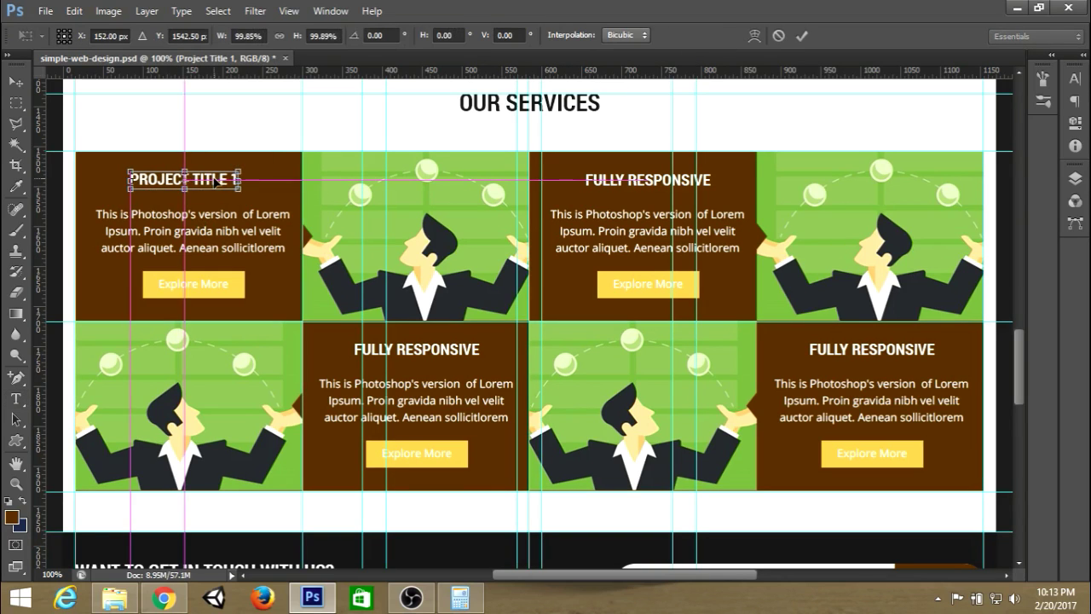
pyautogui.press('Return')
# Step: Change the heading of the second service box in the upper row to PROJECT TITLE 2 and centre it
pyautogui.click(648, 180)
pyautogui.hotkey('ctrl', 't')
pyautogui.moveTo(669, 209); pyautogui.dragTo(689, 146)
pyautogui.press('Return')
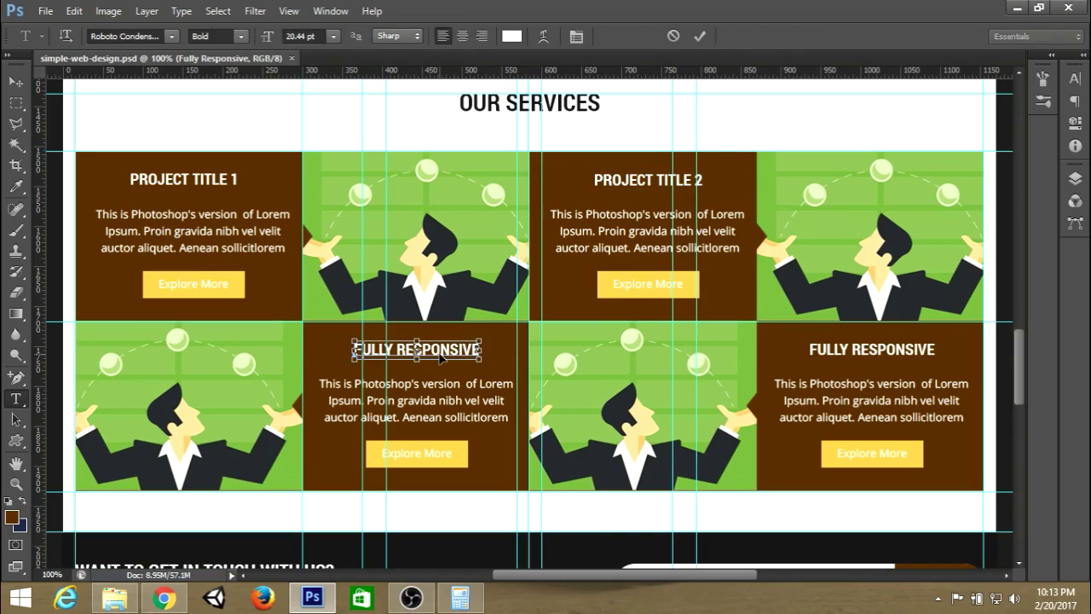
# Step: Change the heading of the first brown box in the lower row to PROJECT TITLE 3 and hide the guides
pyautogui.hotkey('ctrl', 't')
pyautogui.moveTo(439, 357); pyautogui.dragTo(479, 323)
pyautogui.press('Return')
pyautogui.hotkey('ctrl', ';')
# Step: Change the heading of the last brown service box to PROJECT TITLE 4 and position it within the box
pyautogui.tripleClick(869, 349)
pyautogui.write('PROJECT TITLE 4')
pyautogui.hotkey('ctrl', 't')
pyautogui.click(801, 41)
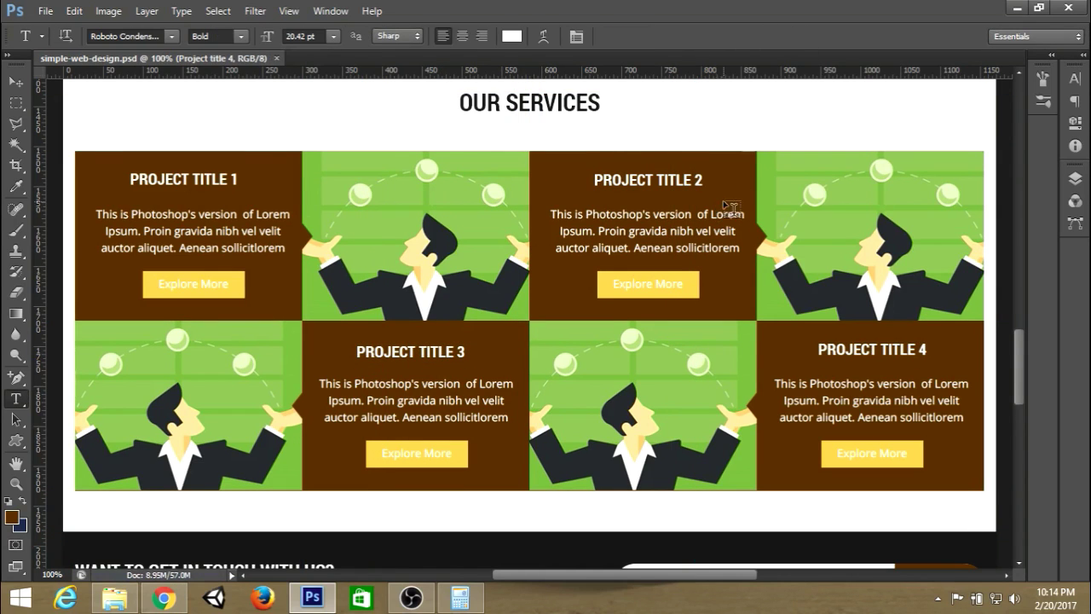
# Step: Pick a different hue and shade in the Color Picker for a layer of the services section
pyautogui.scroll(-1, 528, 323)
pyautogui.press('F7')
pyautogui.doubleClick(952, 336)
pyautogui.click(908, 376)
pyautogui.moveTo(821, 390); pyautogui.dragTo(825, 421)
pyautogui.click(1063, 288)
pyautogui.scroll(2, 972, 323)
pyautogui.doubleClick(952, 336)
pyautogui.press('Escape')
# Step: Switch to Chrome and search Google Images for "project image"
pyautogui.click(164, 598)
pyautogui.click(185, 39)
pyautogui.write('project image')
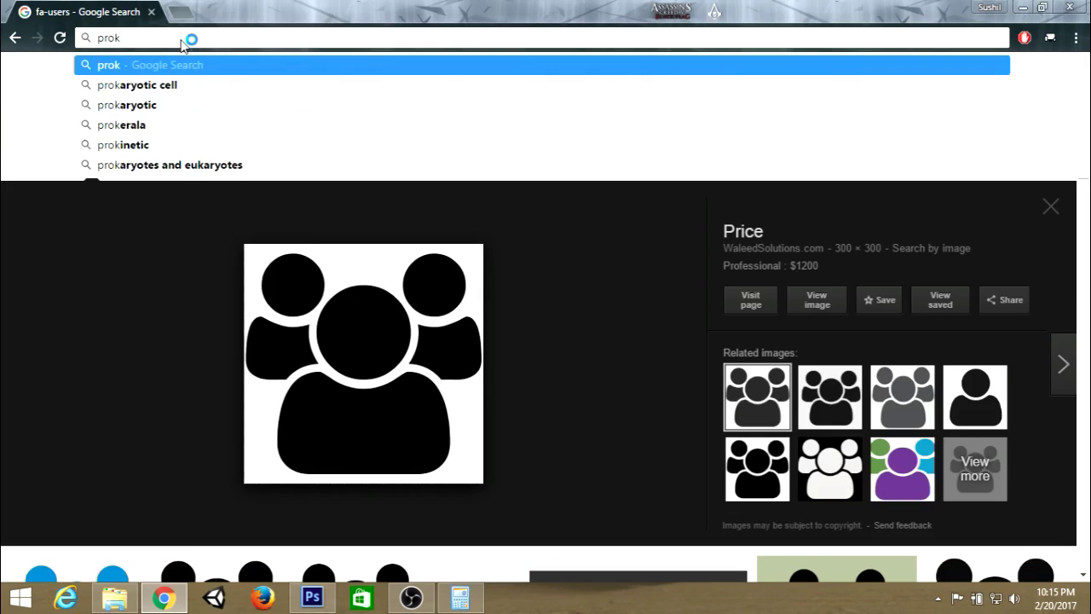
pyautogui.press('Return')
# Step: Browse the image results and open several project pictures suitable for the service boxes in separate tabs
pyautogui.scroll(-5, 546, 324)
pyautogui.click(110, 263)
pyautogui.scroll(-10, 645, 227)
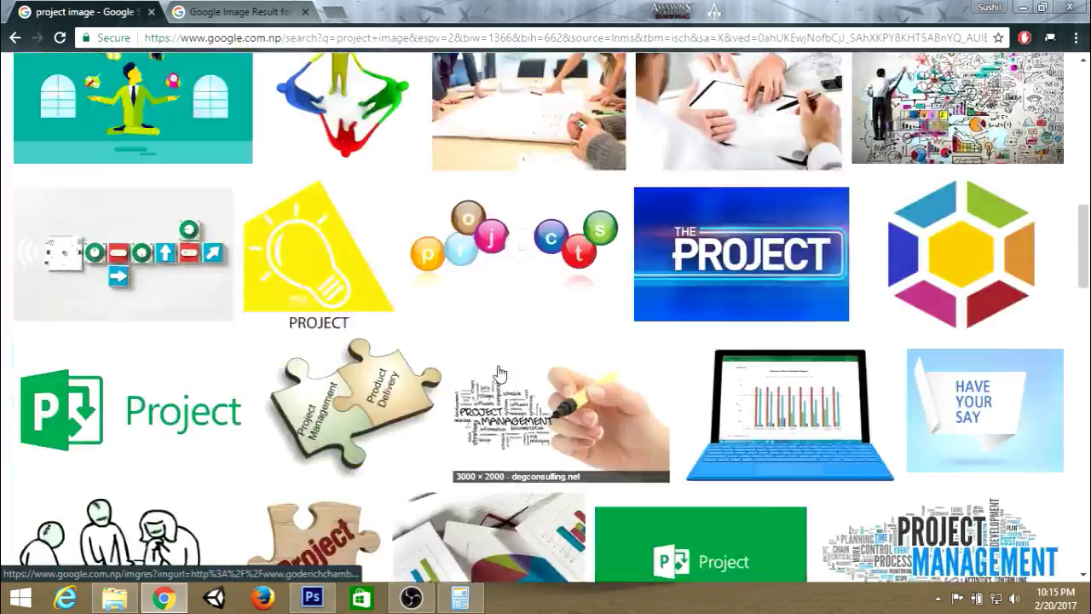
pyautogui.middleClick(645, 228)
pyautogui.scroll(-5, 645, 227)
pyautogui.click(383, 286)
pyautogui.scroll(-10, 382, 286)
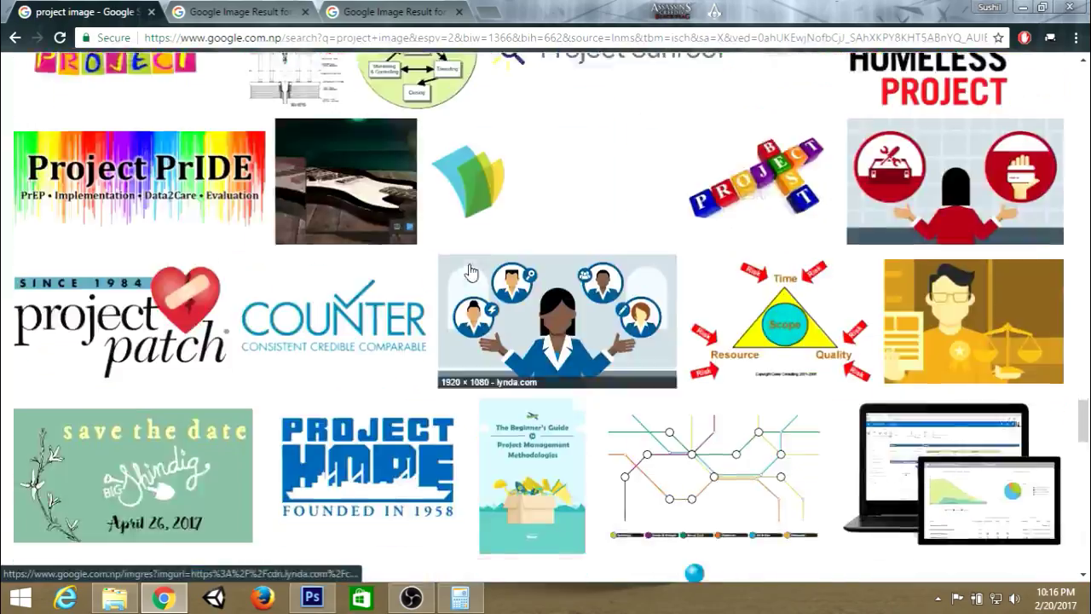
pyautogui.scroll(-10, 383, 285)
pyautogui.click(384, 287)
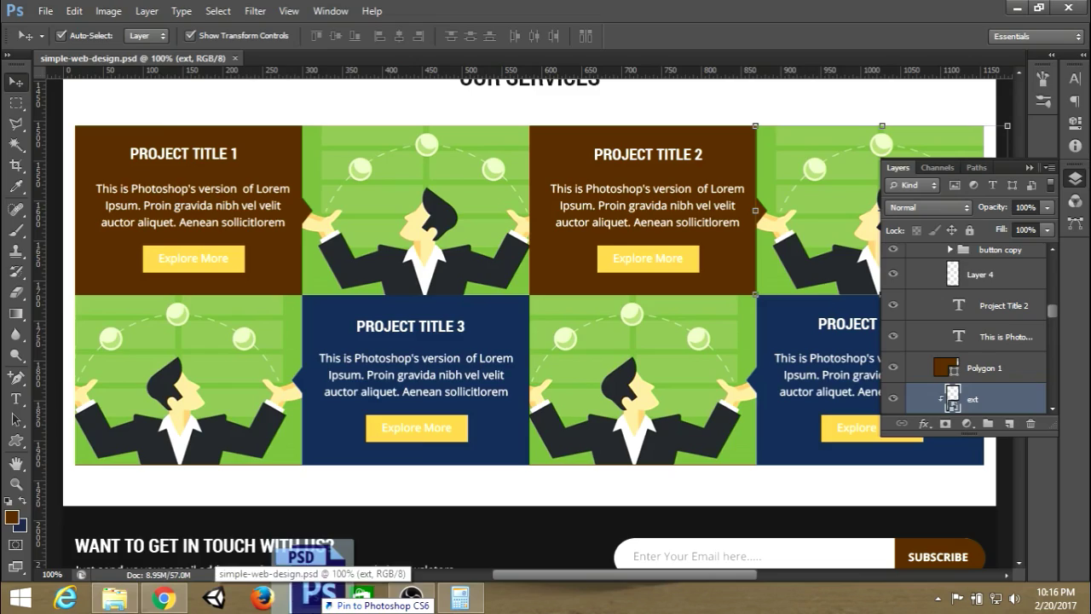
# Step: Place the Project-development picture in the Photoshop design and scale it to fill the image box beside PROJECT TITLE 2
pyautogui.moveTo(311, 587); pyautogui.dragTo(708, 167)
pyautogui.hotkey('ctrl', 't')
pyautogui.moveTo(757, 294)
pyautogui.mouseDown()
pyautogui.moveTo(730, 282)
pyautogui.moveTo(757, 294)
pyautogui.mouseUp()
pyautogui.press('Return')
# Step: Place Project_Ara_scattered_parts over the image box beside PROJECT TITLE 3, show the guides and scale it to about 44.7% to match the box height
pyautogui.click(247, 368)
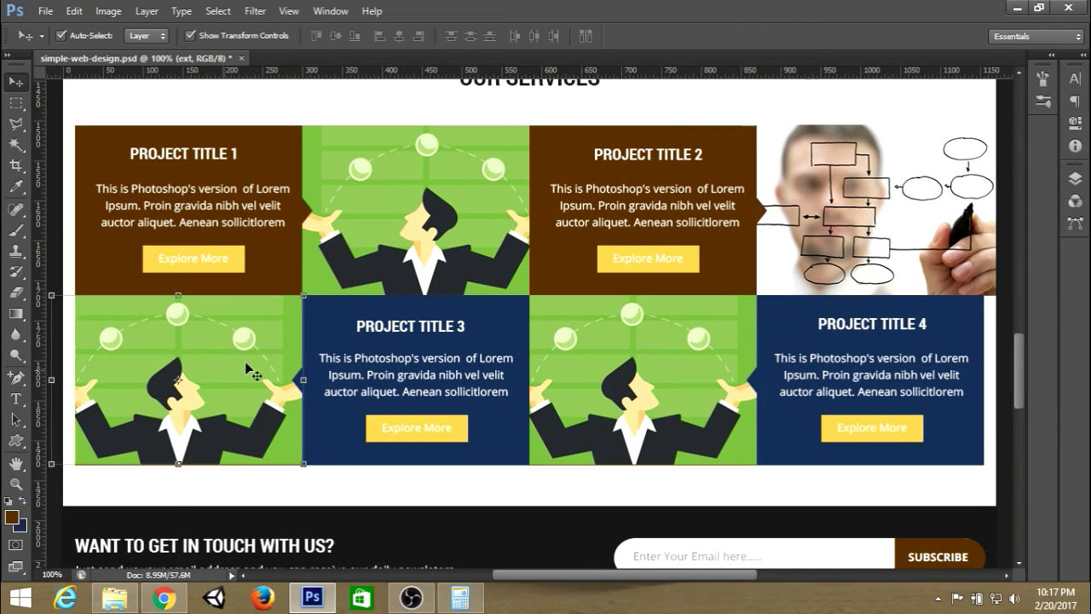
pyautogui.press('F7')
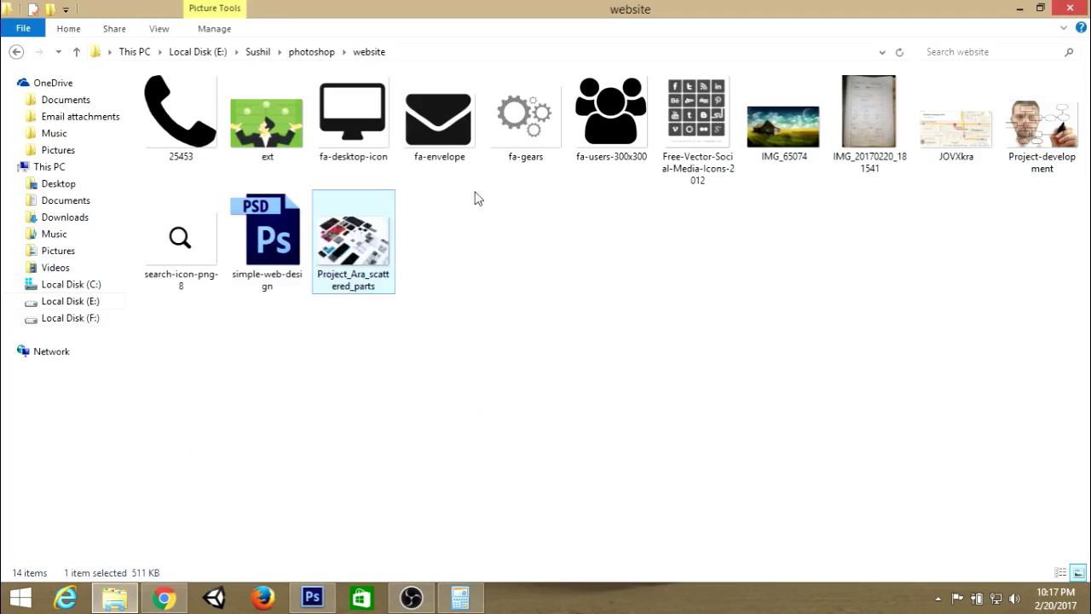
pyautogui.moveTo(341, 228); pyautogui.dragTo(414, 396)
pyautogui.moveTo(596, 343); pyautogui.dragTo(397, 369)
pyautogui.hotkey('ctrl', ';')
pyautogui.moveTo(429, 530); pyautogui.dragTo(328, 465)
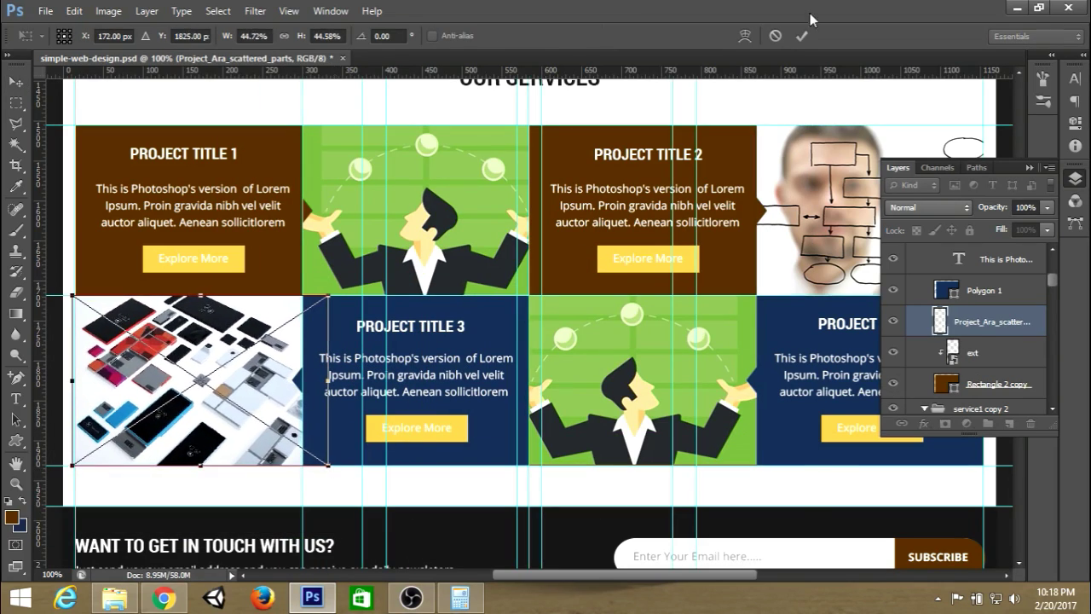
pyautogui.click(801, 36)
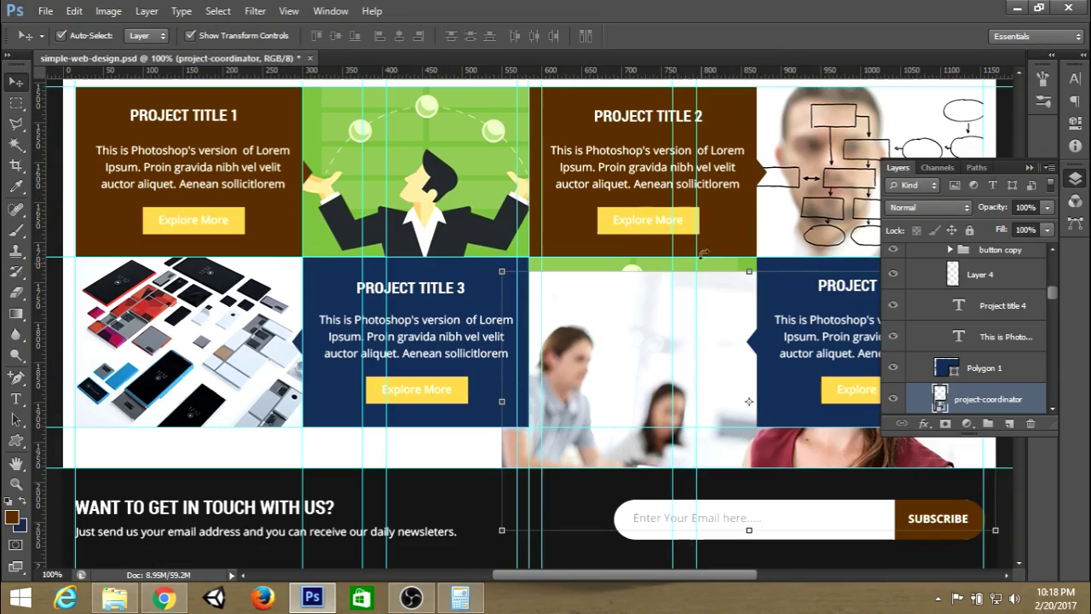
# Step: Align the project-coordinator picture with the image box beside PROJECT TITLE 4 and scale it to about 34% to match the box height
pyautogui.moveTo(723, 341); pyautogui.dragTo(753, 300)
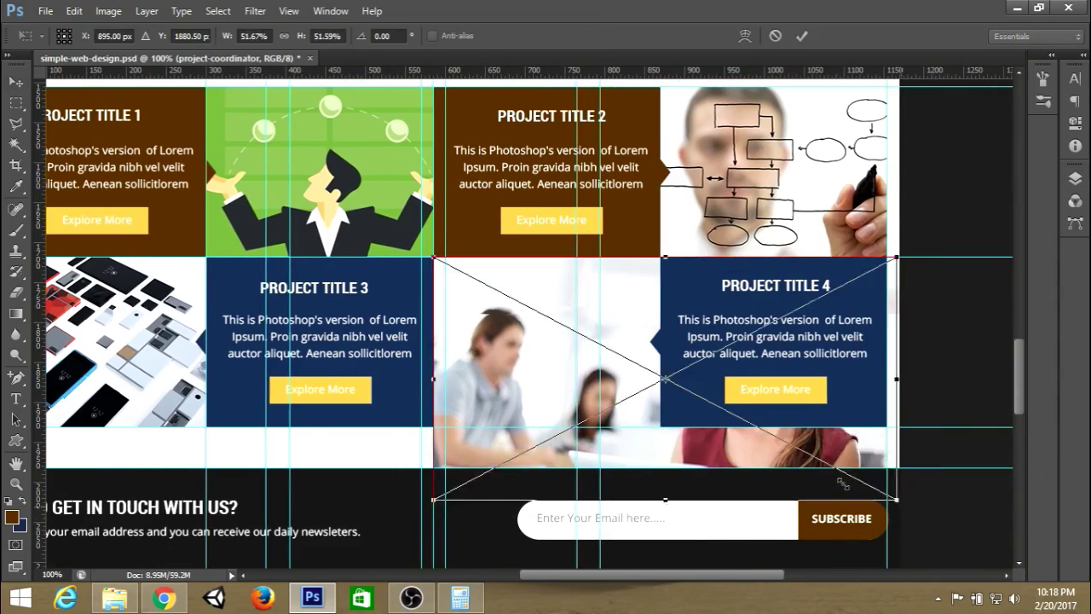
pyautogui.moveTo(876, 499); pyautogui.dragTo(755, 445)
pyautogui.press('Return')
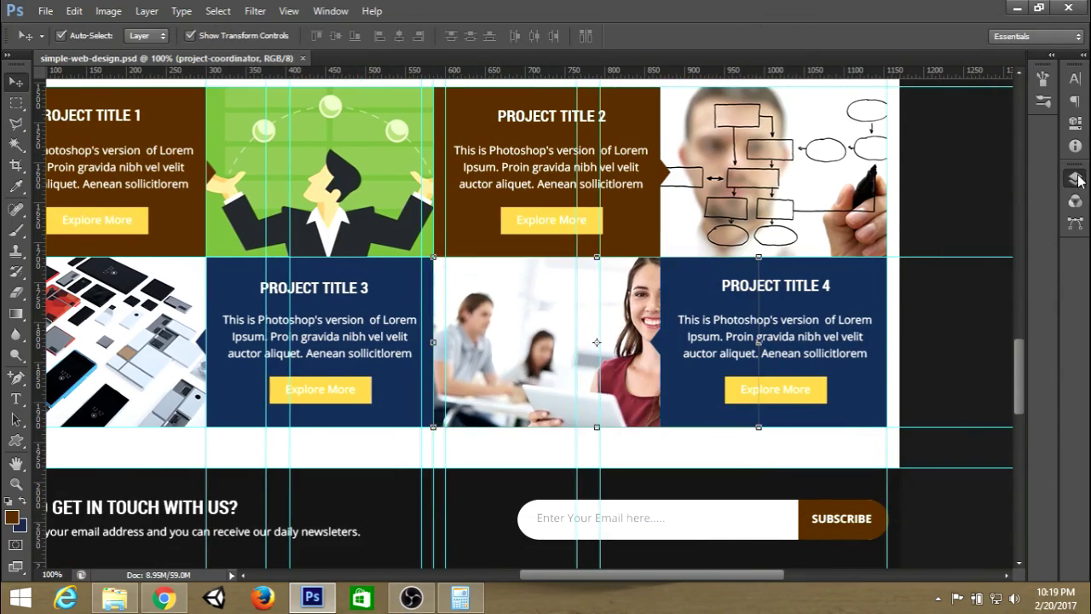
# Step: Clip the project-coordinator picture to its rectangle, shift it sideways to frame the smiling woman, and hide the guides
pyautogui.click(1076, 177)
pyautogui.rightClick(937, 281)
pyautogui.click(804, 265)
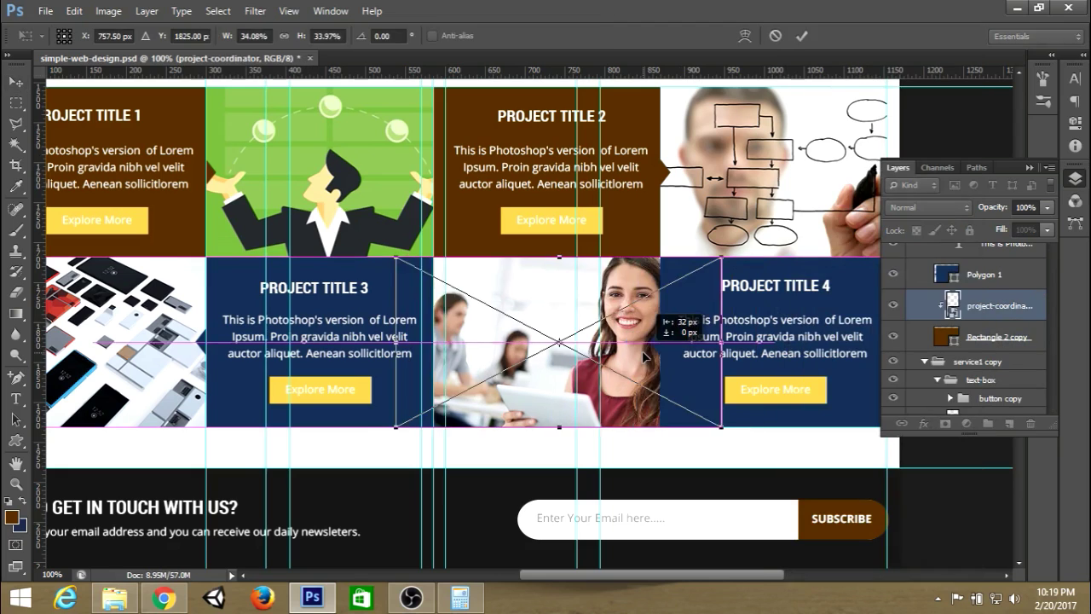
pyautogui.click(1030, 168)
pyautogui.hotkey('ctrl', ';')
pyautogui.moveTo(641, 330); pyautogui.dragTo(735, 202)
# Step: Review the lower sections down to the footer and fit the whole web page on screen
pyautogui.scroll(-5, 672, 327)
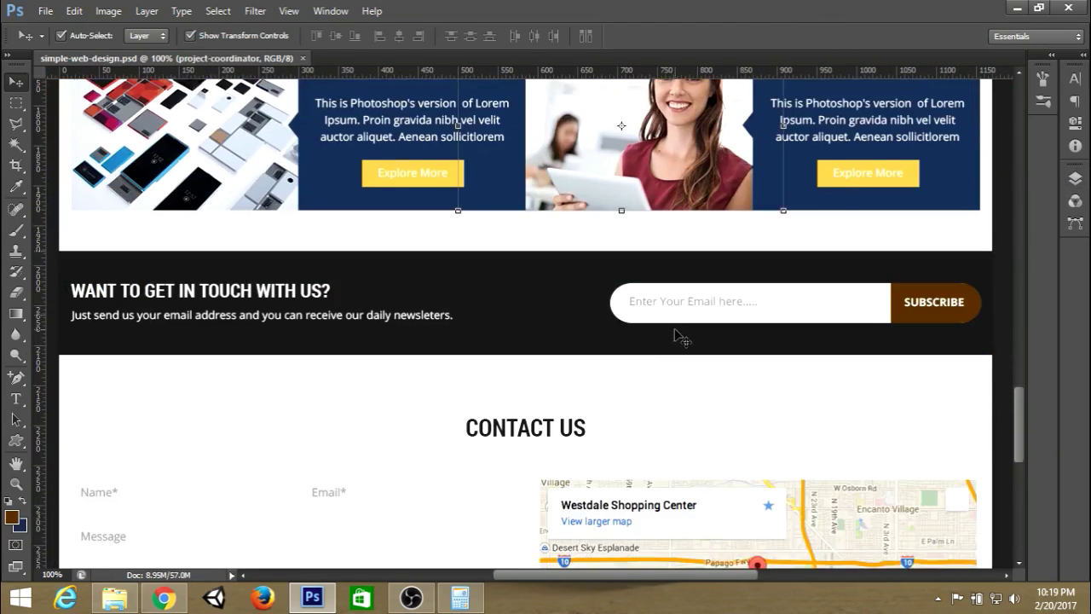
pyautogui.scroll(-2, 679, 333)
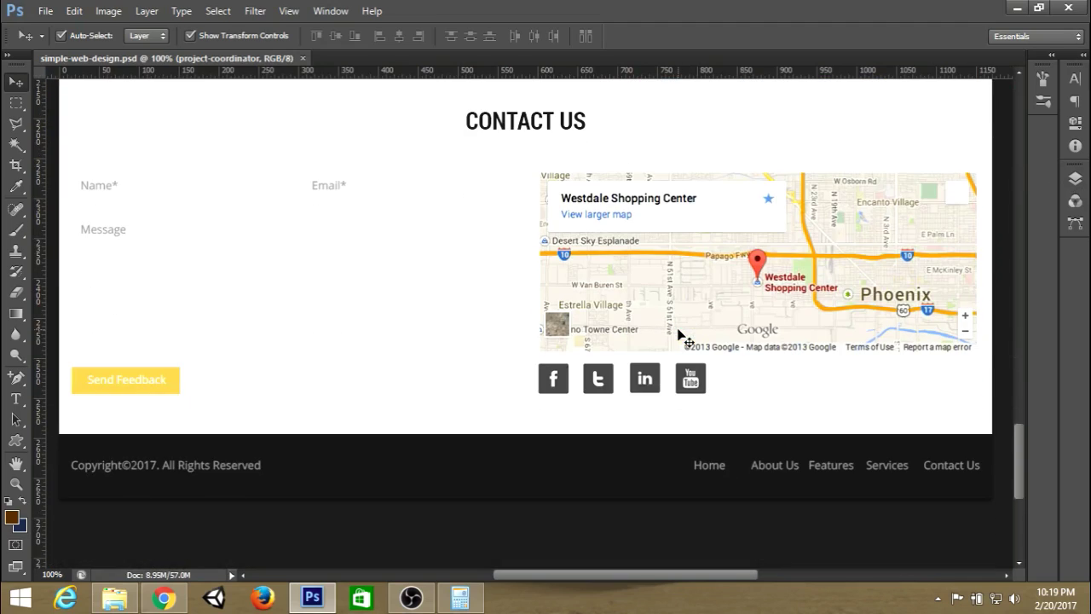
pyautogui.hotkey('ctrl', '0')
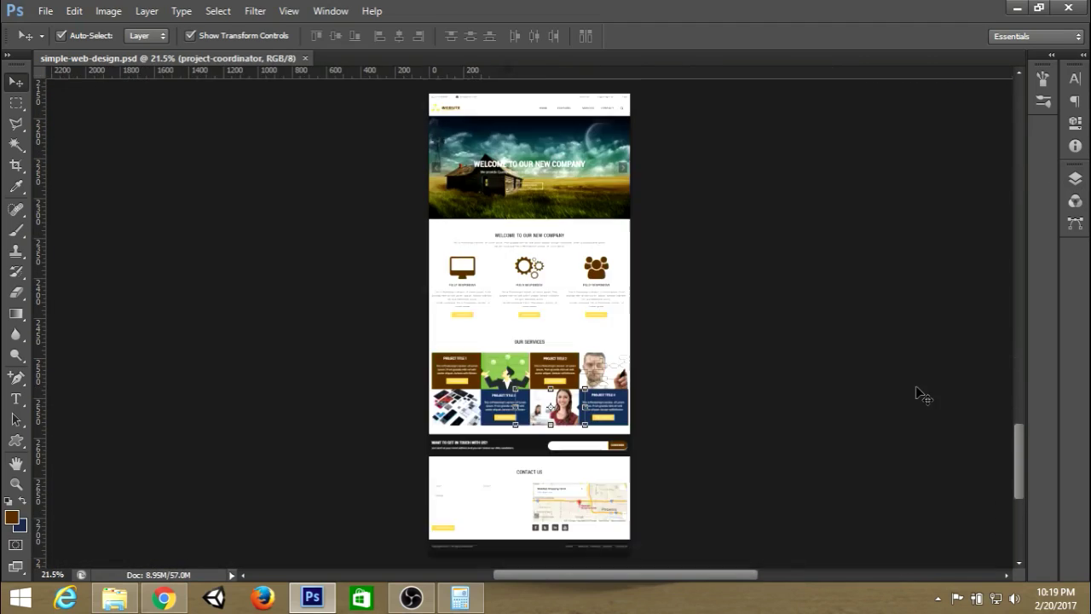